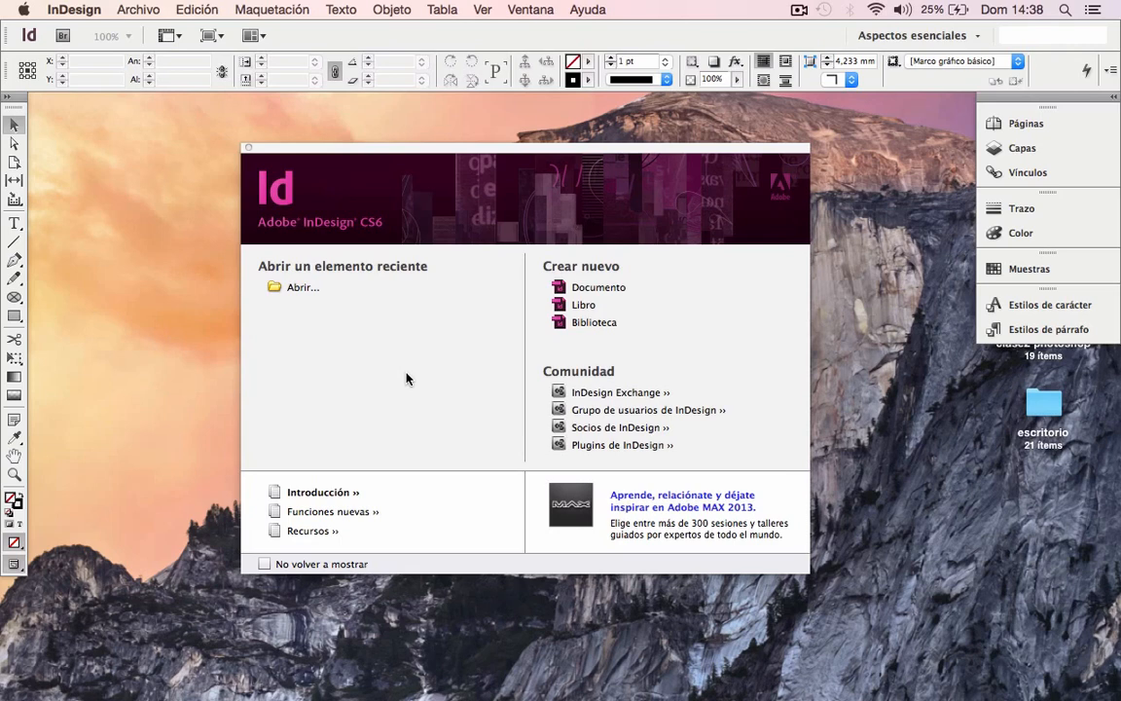
Start a new document and review the available document presets and intent options.
mouse_move(505, 152)
mouse_down()
mouse_move(493, 138)
mouse_move(498, 150)
mouse_up()
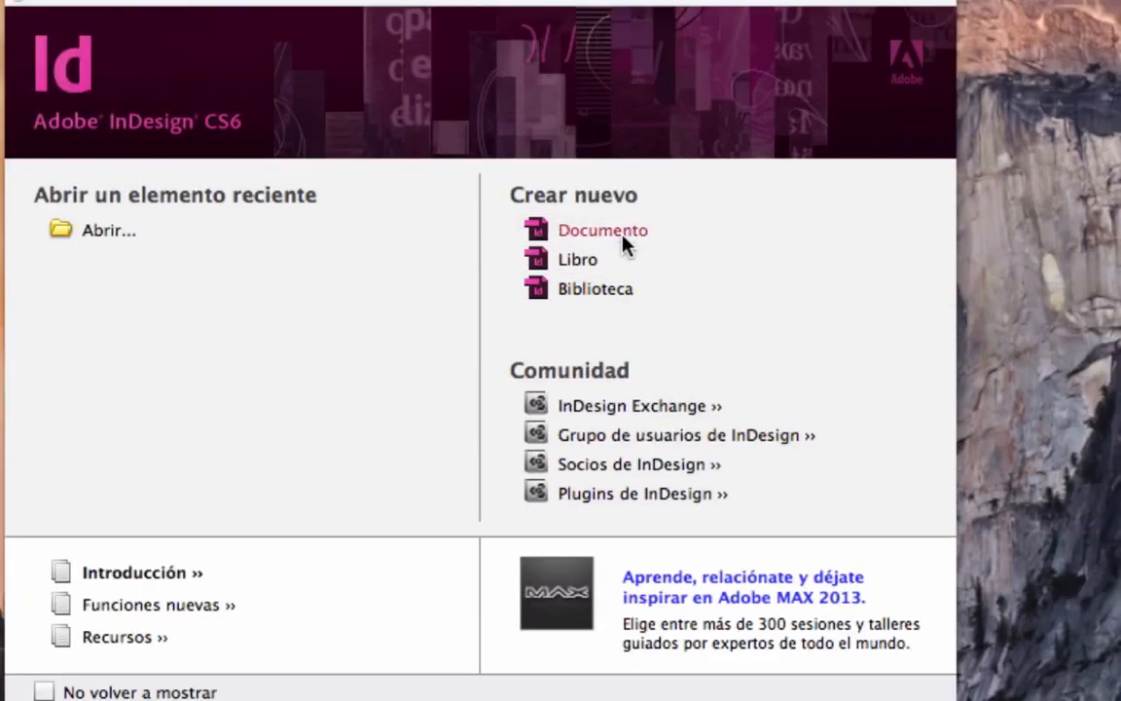
click(603, 230)
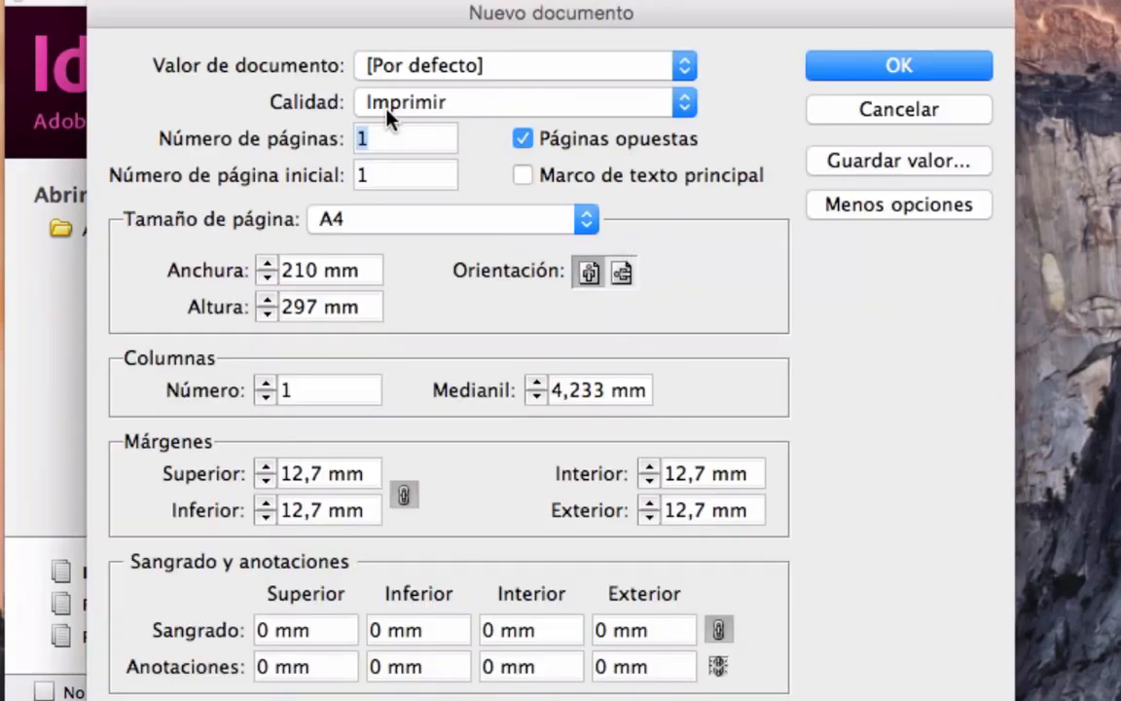
click(681, 66)
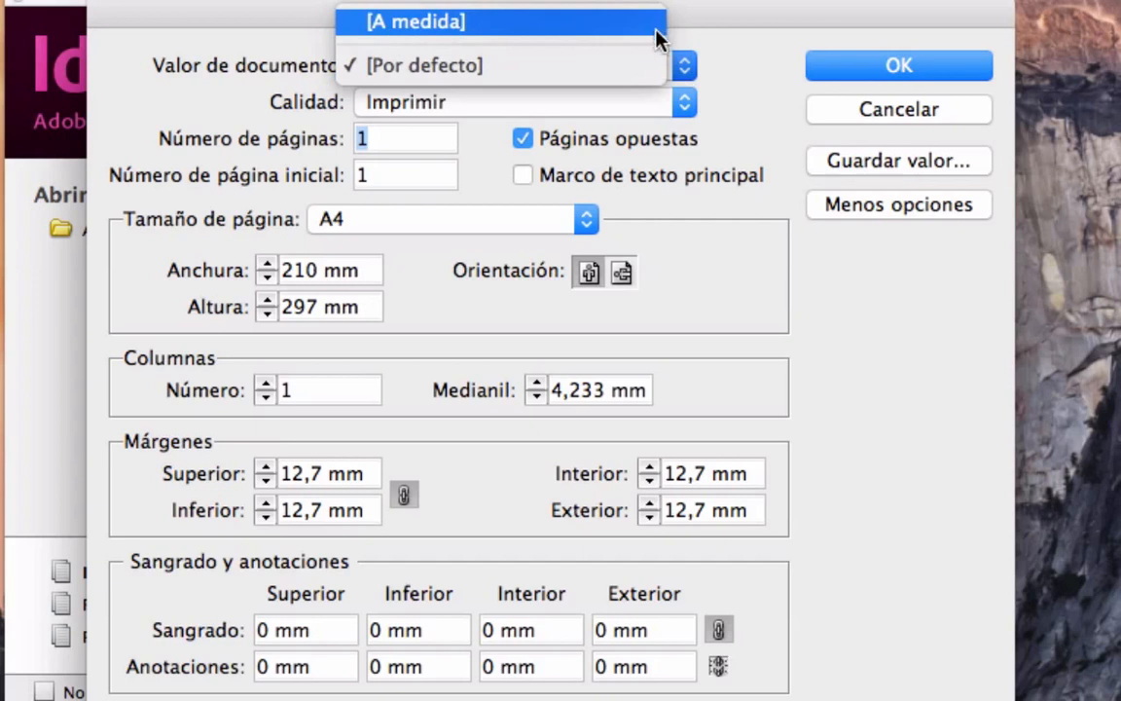
click(684, 66)
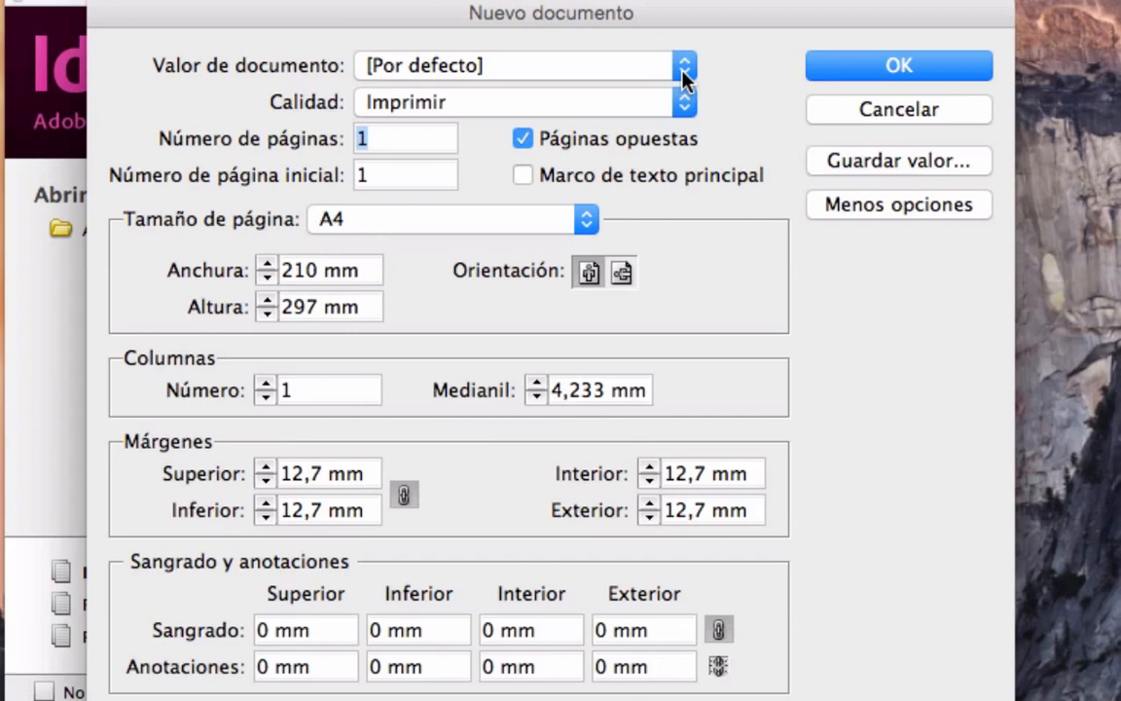
click(687, 102)
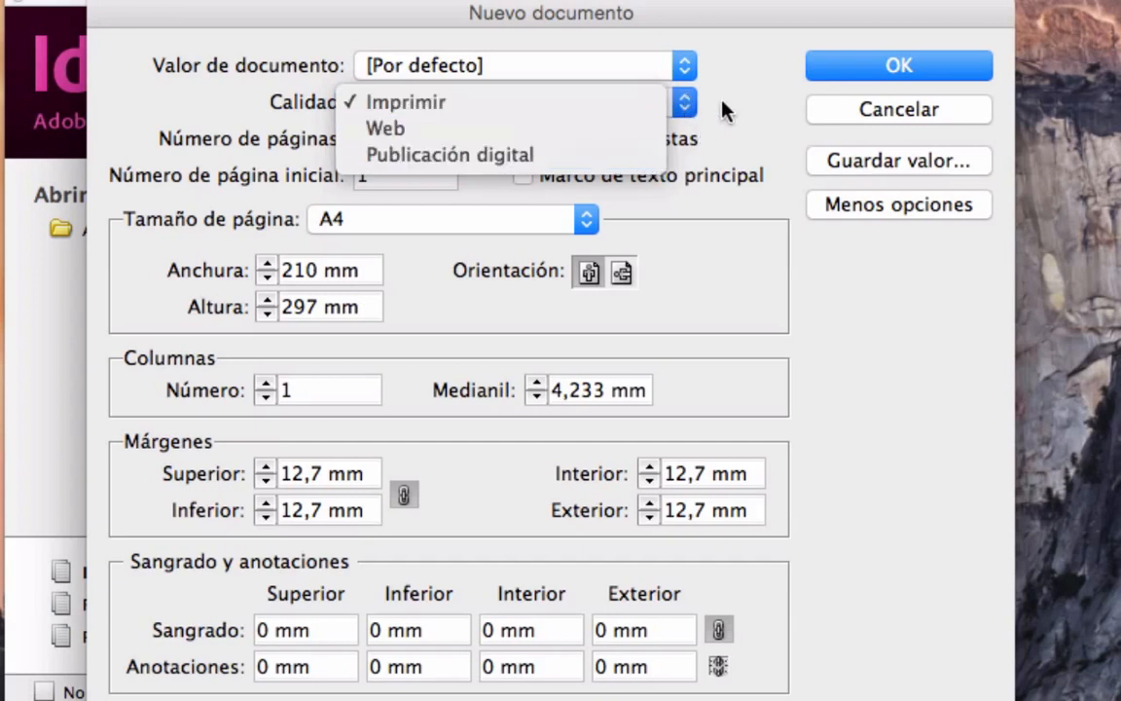
click(725, 110)
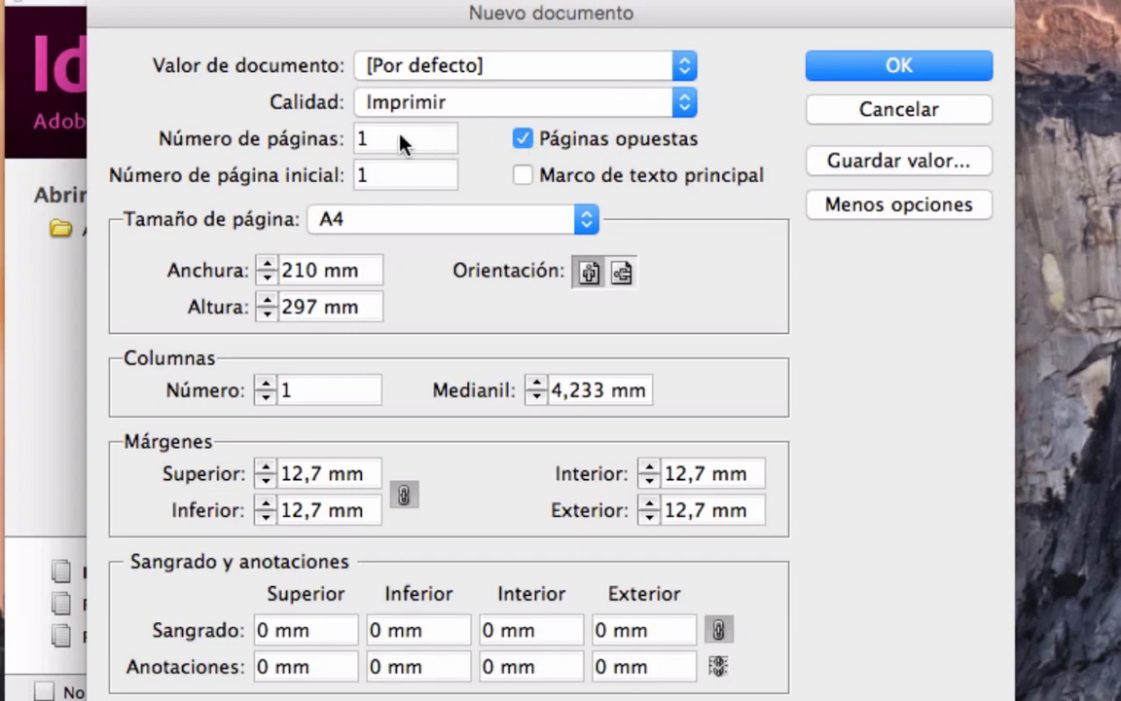
Create an A4 print document with 5 pages and facing pages turned off.
double_click(368, 139)
text(5)
click(522, 139)
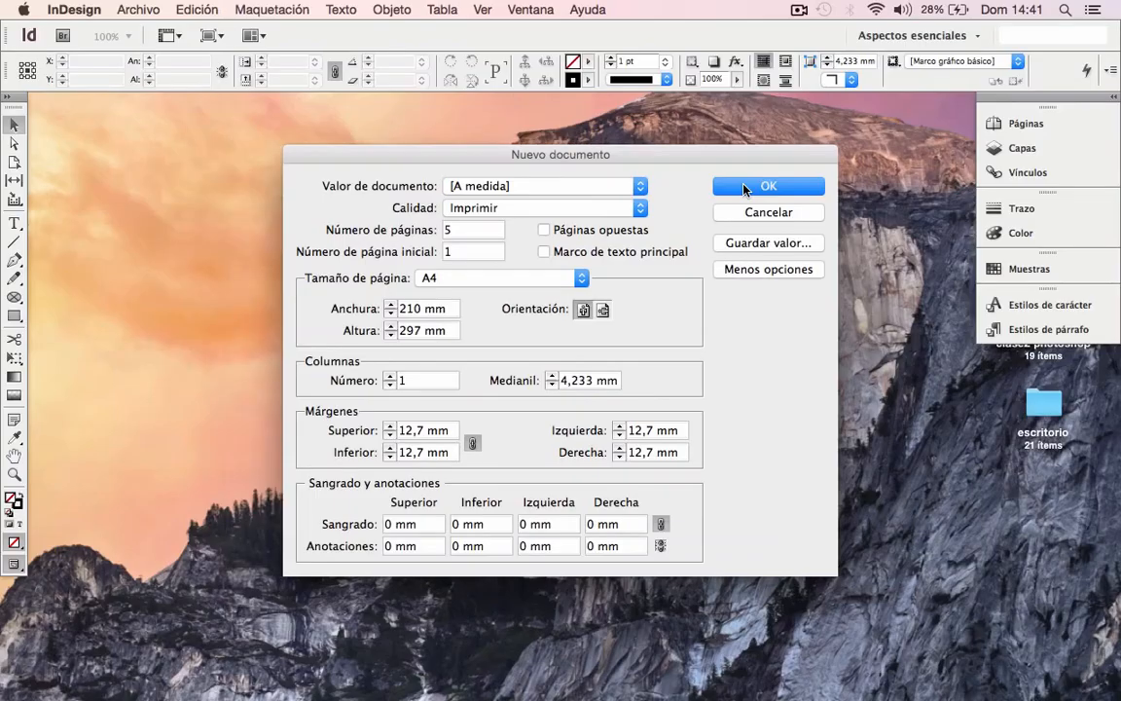
click(856, 70)
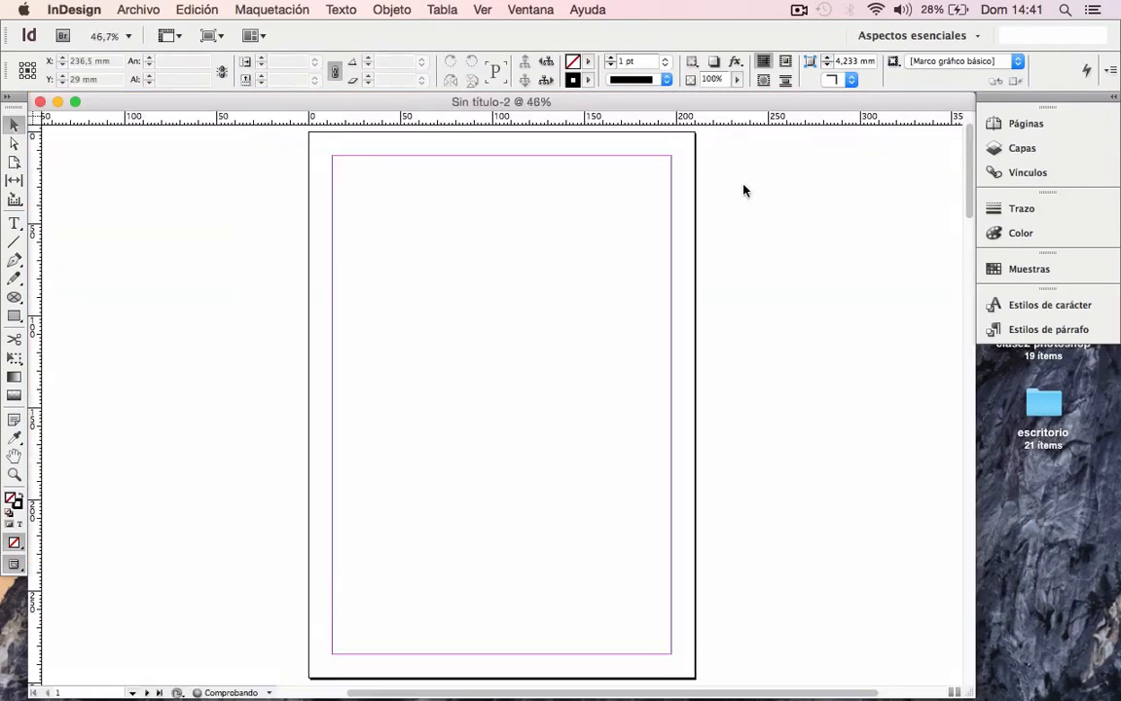
Examine how the pages of the new non-facing document are arranged.
click(1012, 123)
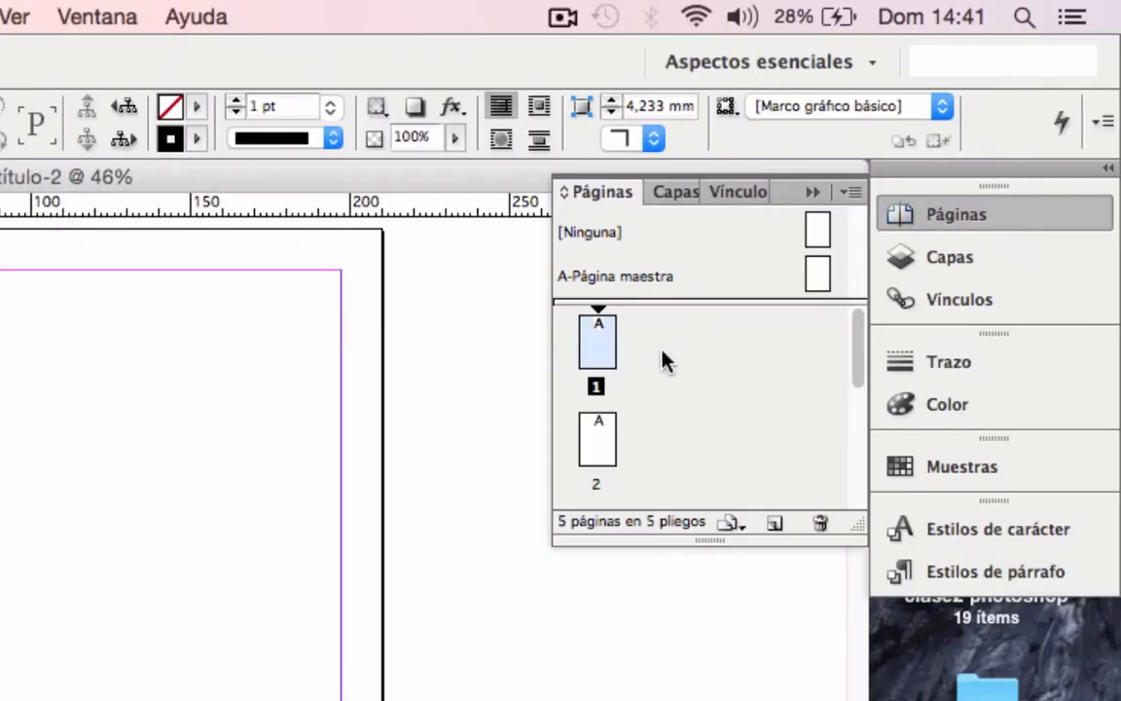
scroll(662, 360, down, 5)
scroll(661, 360, up, 5)
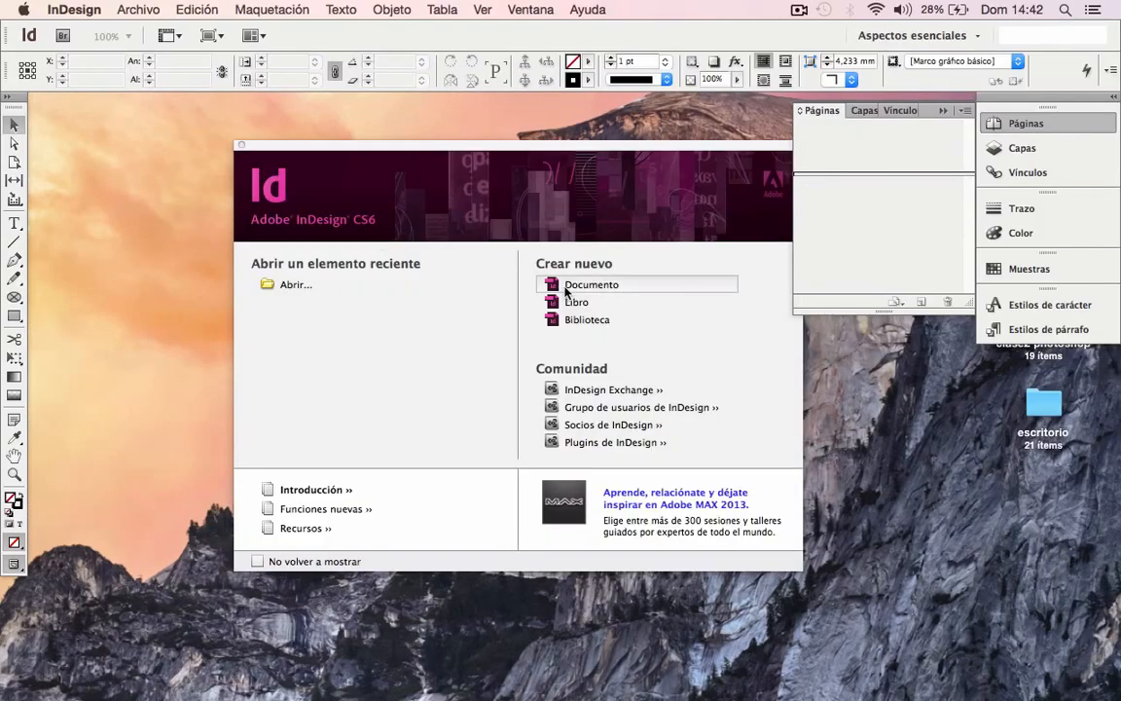
Create another A4 print document with 5 pages, keeping facing pages on.
click(570, 283)
text(5)
click(763, 186)
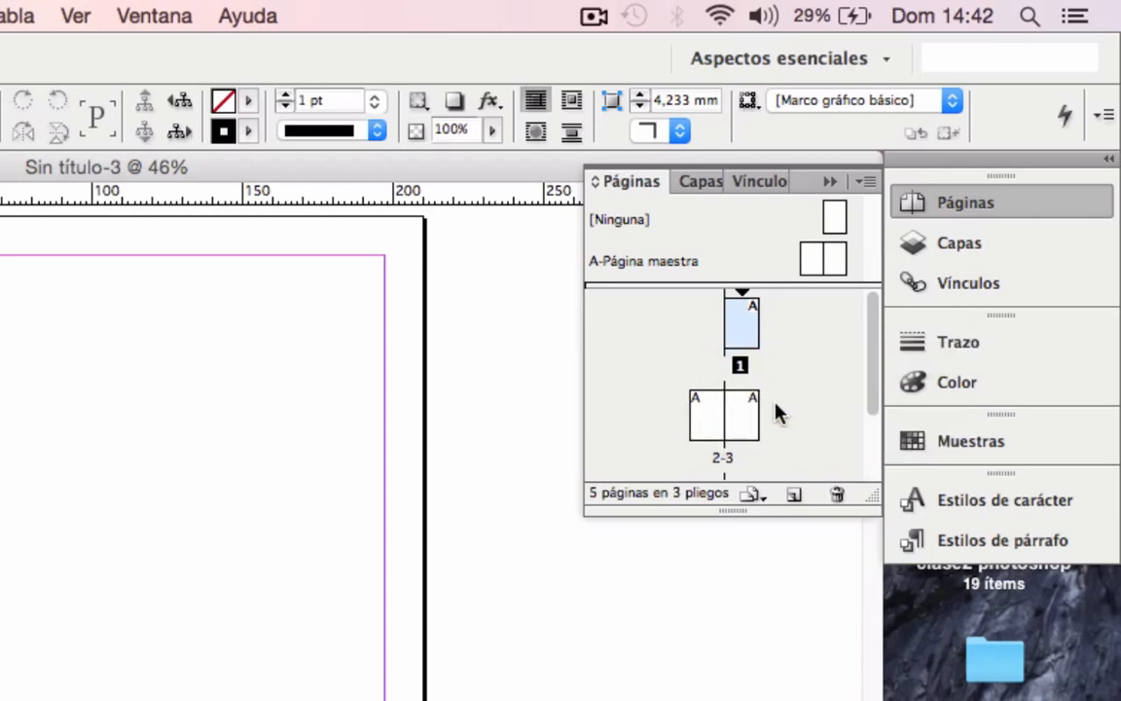
Display the spread of pages 2-3 to examine the facing layout, and close the document.
click(708, 402)
double_click(708, 403)
scroll(656, 303, right, 3)
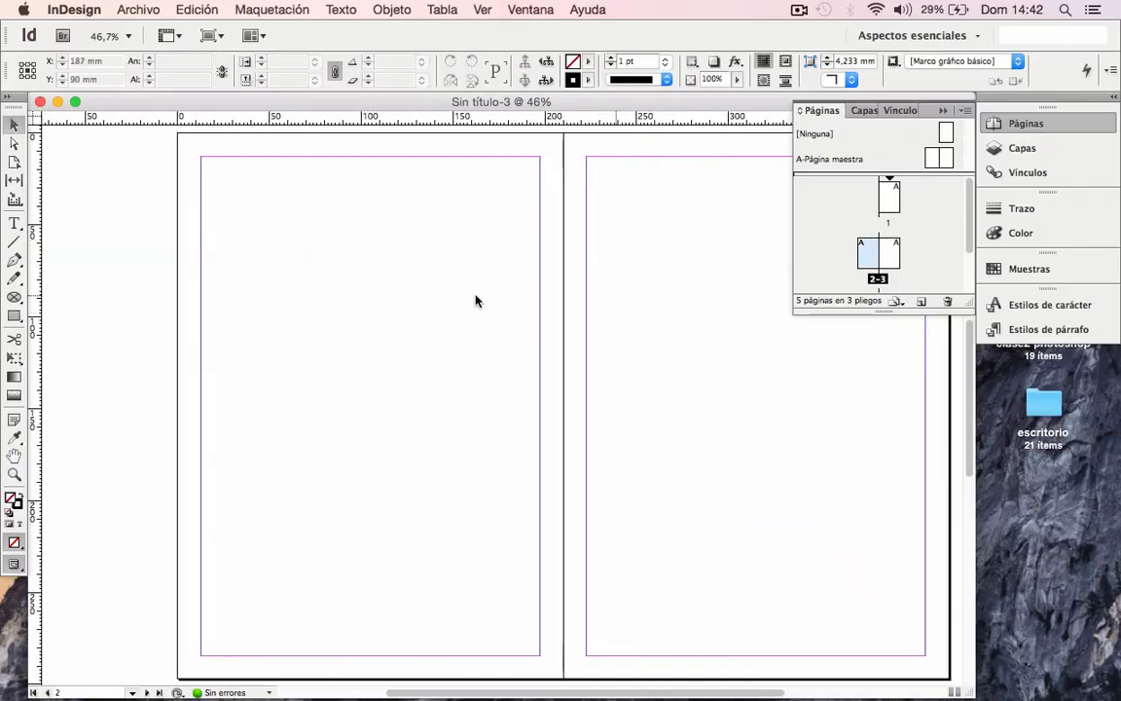
scroll(476, 301, right, 2)
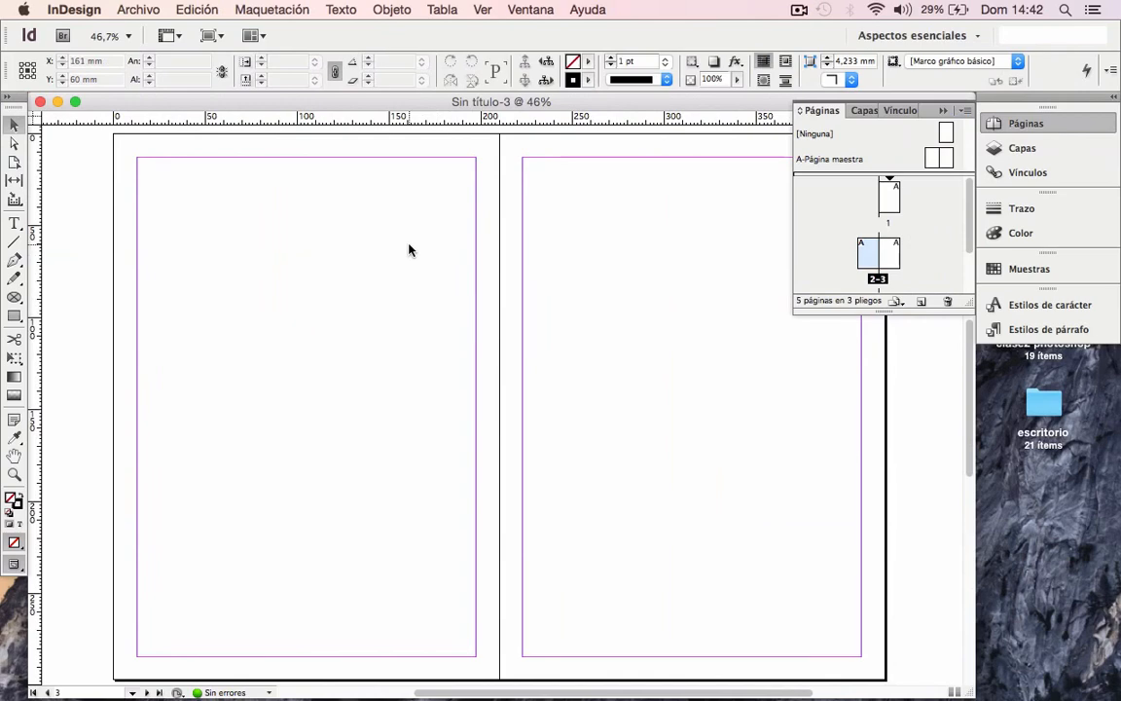
key(super+w)
Create a facing-pages document with 5 pages and a starting page number of 10.
click(568, 283)
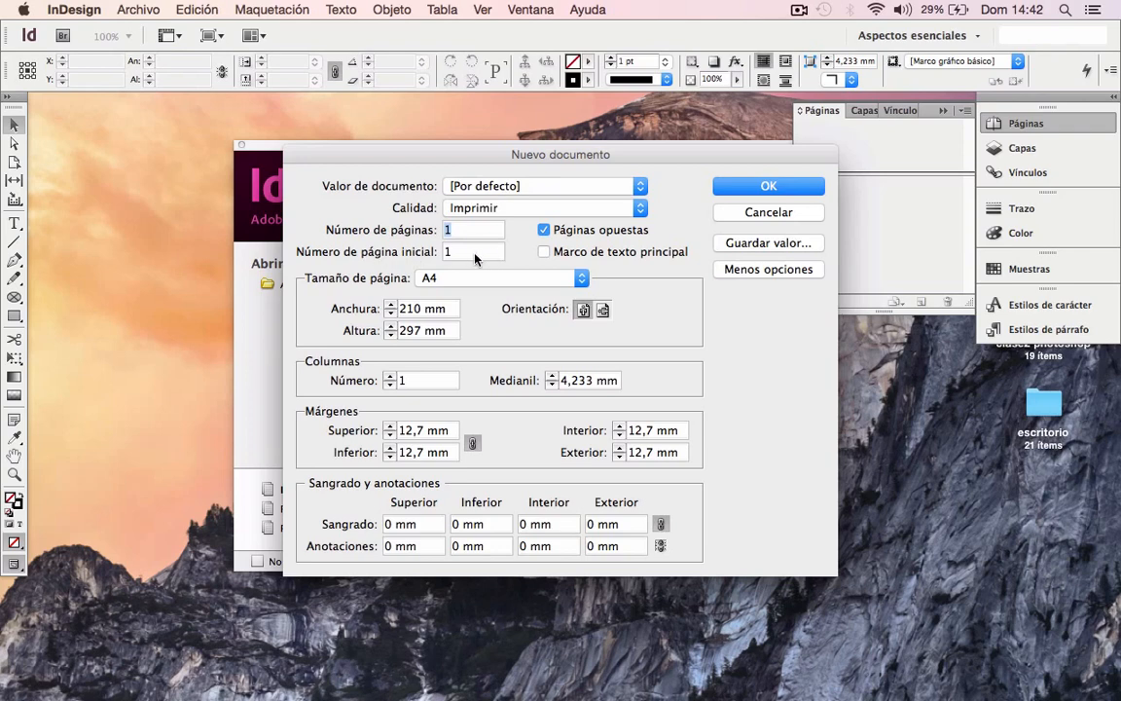
key(shift+Tab)
text(5)
key(Tab)
text(10)
click(726, 186)
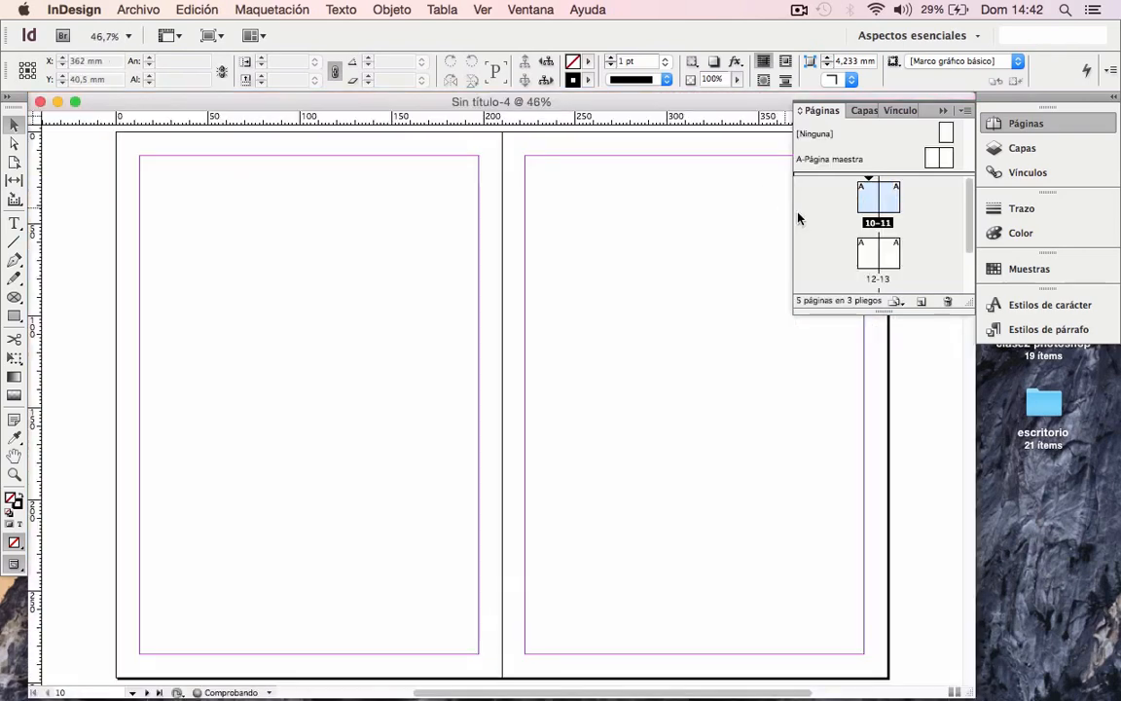
Draw a small text frame near the lower-left corner of page 10 and insert a current page number marker in it.
click(932, 158)
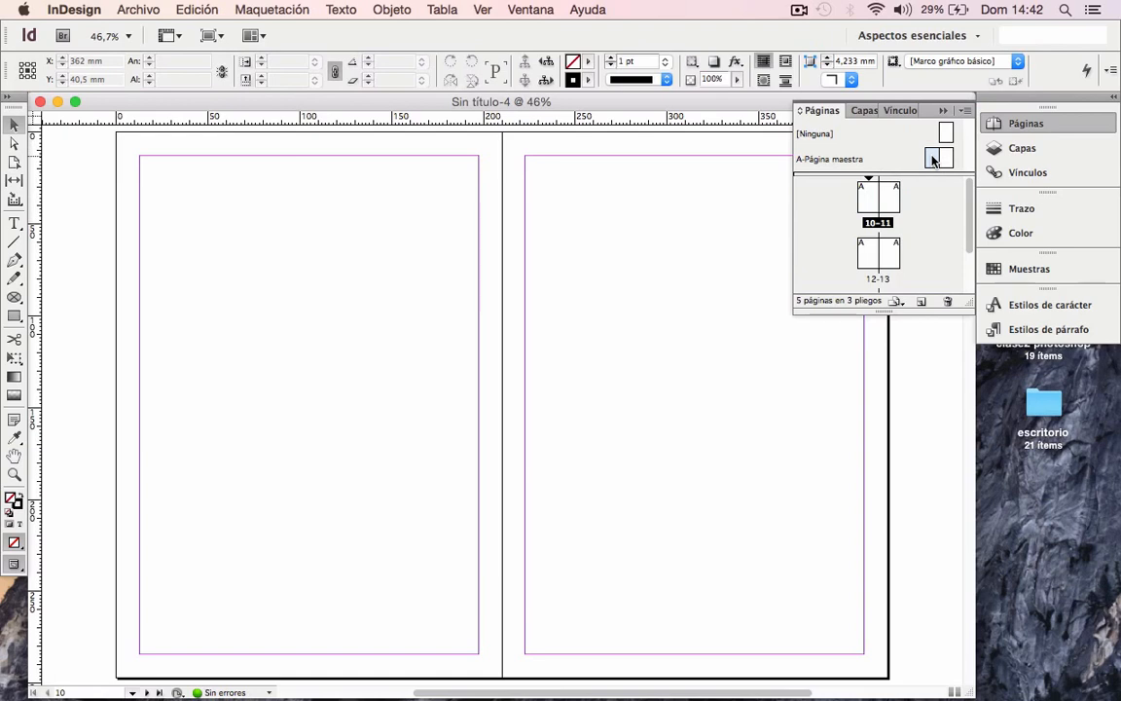
click(15, 223)
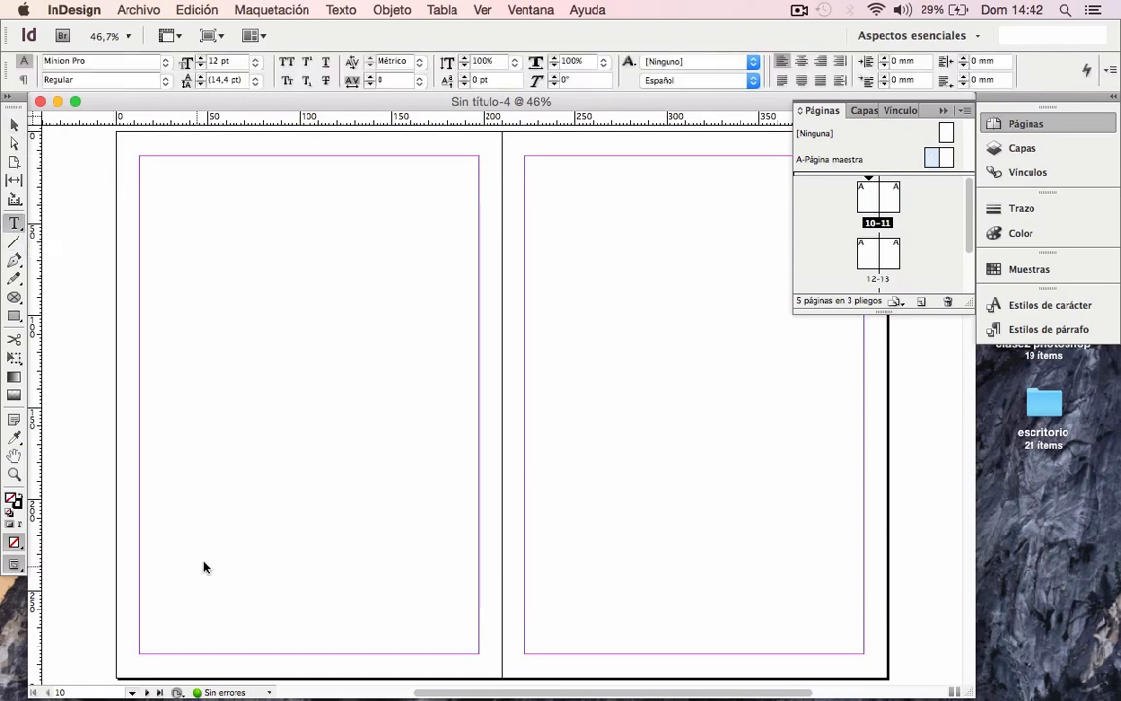
drag(155, 619, 221, 659)
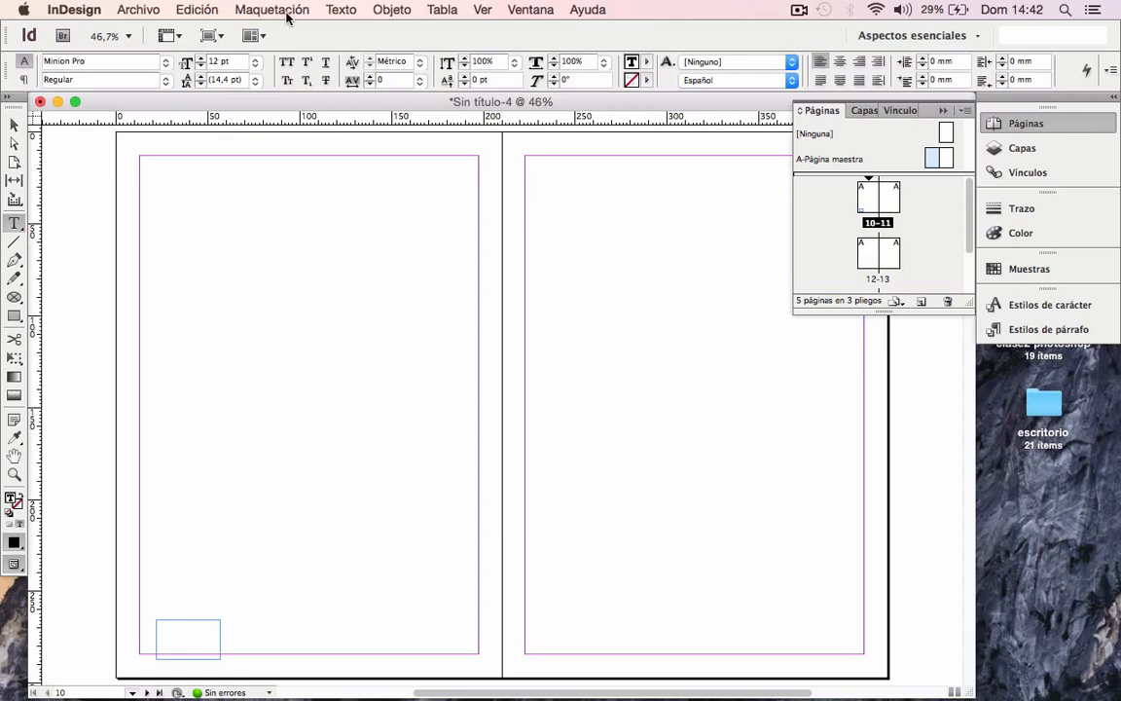
click(340, 12)
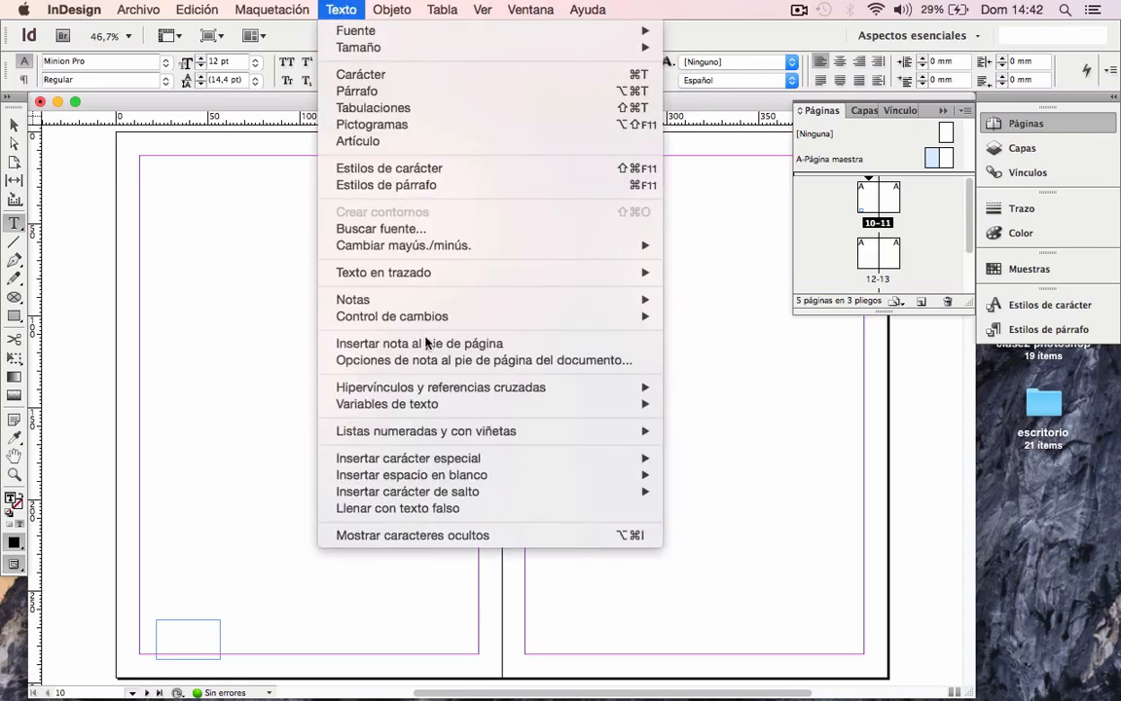
mouse_move(451, 461)
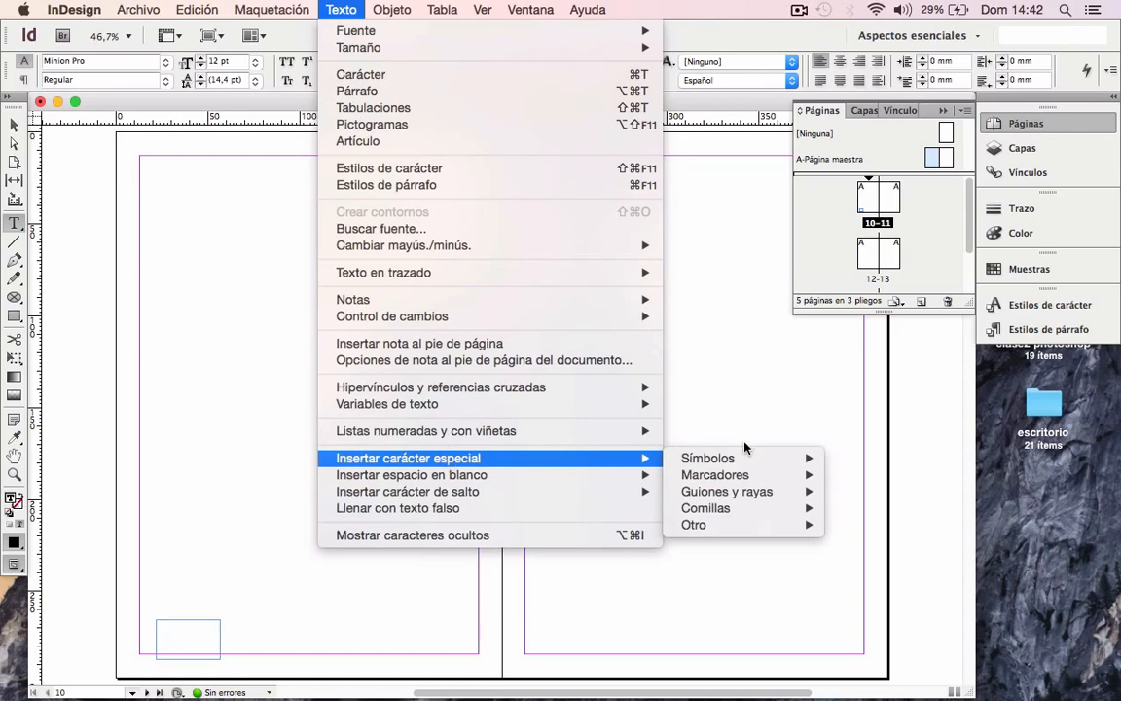
mouse_move(738, 460)
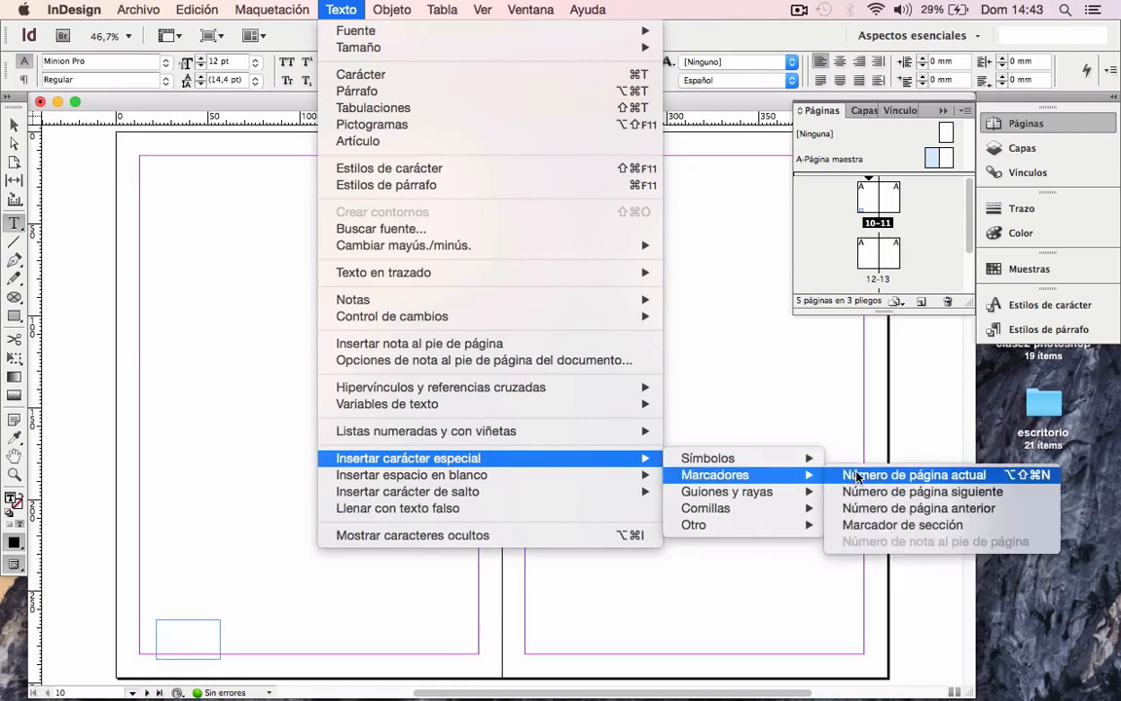
click(856, 474)
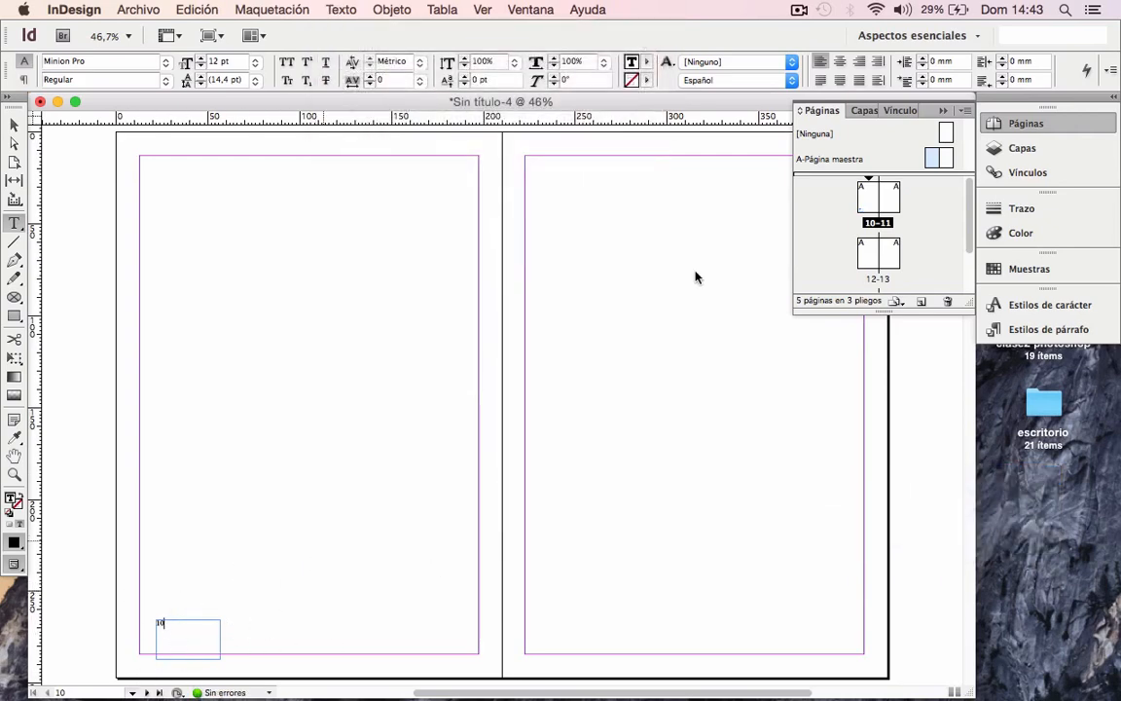
Display the spread of pages 12-13 to check its numbering, and close the document without saving.
double_click(871, 193)
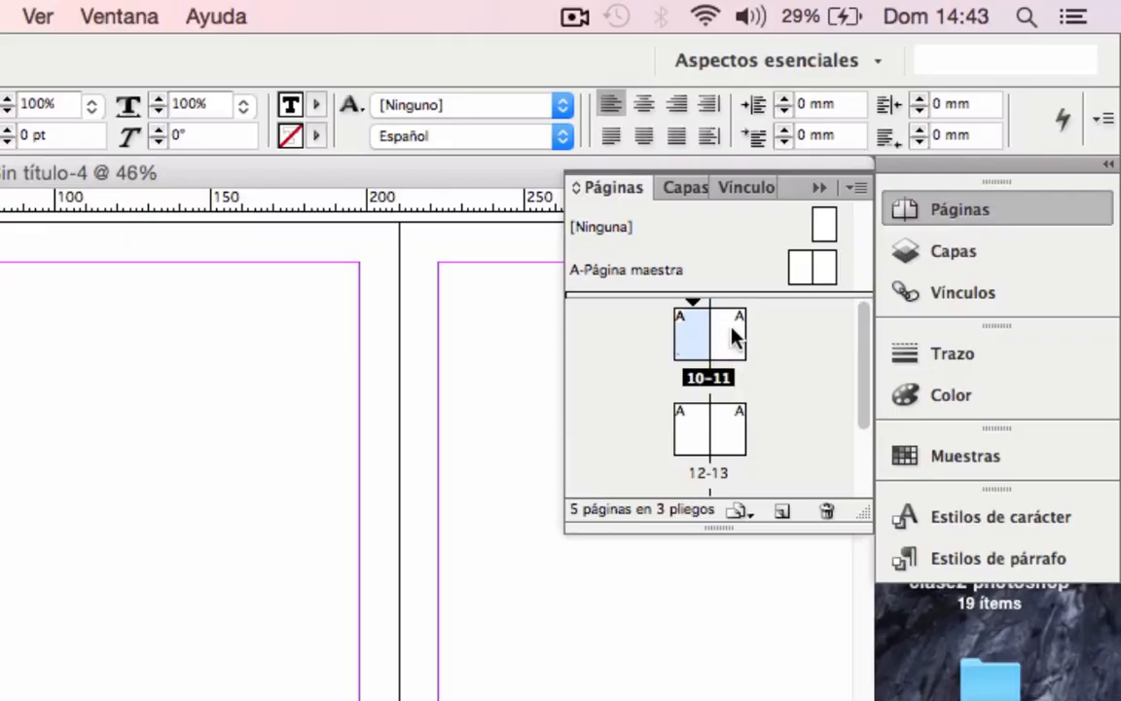
click(692, 436)
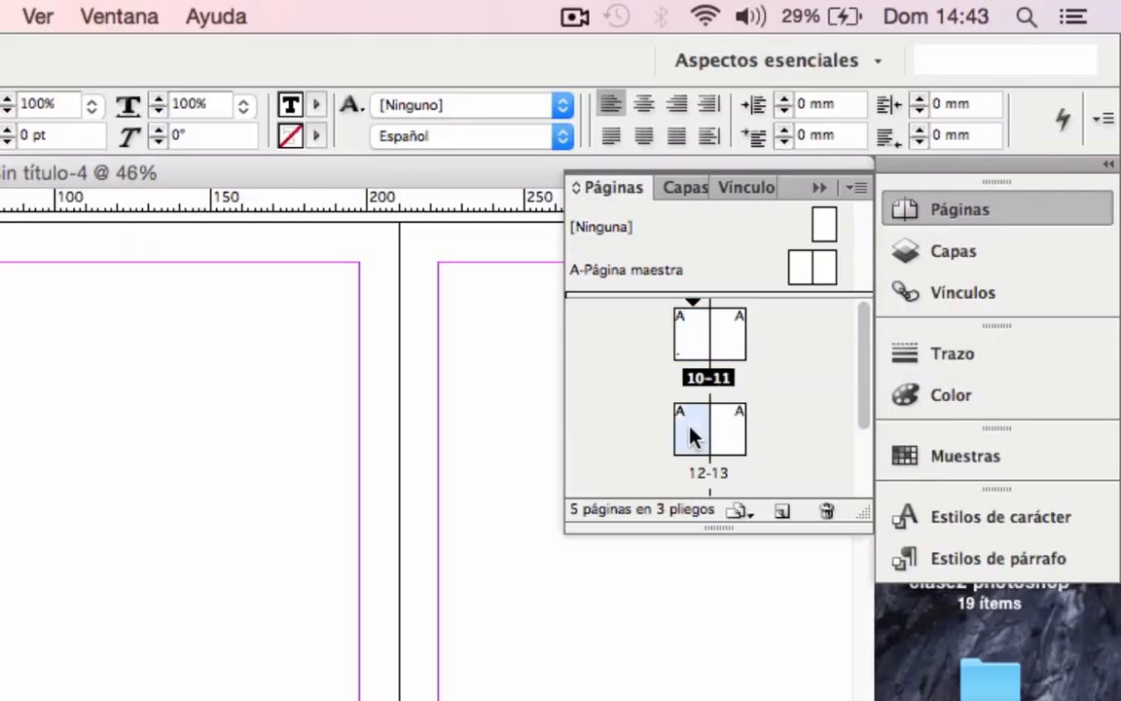
double_click(685, 443)
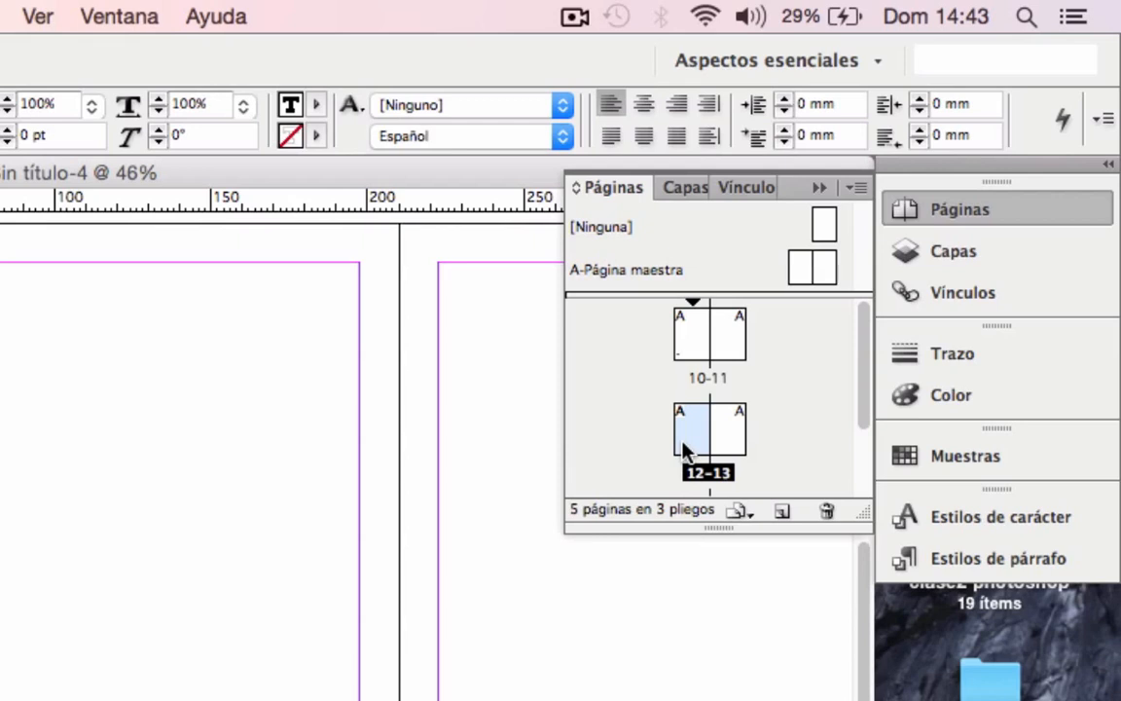
click(691, 340)
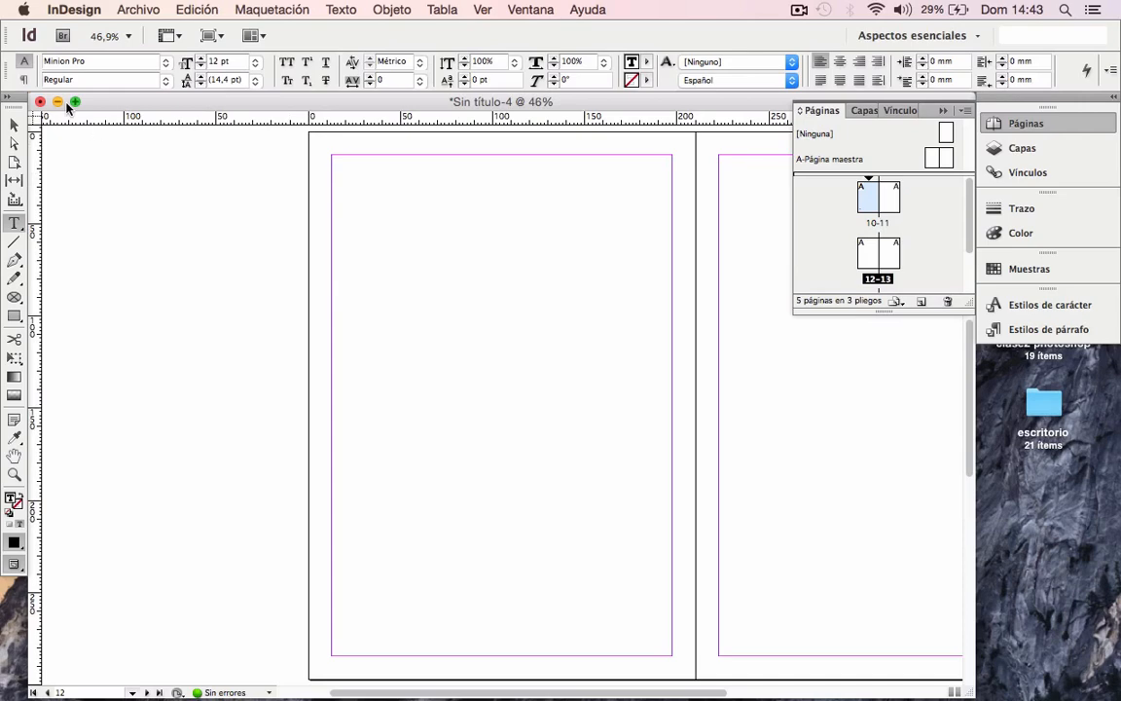
click(39, 101)
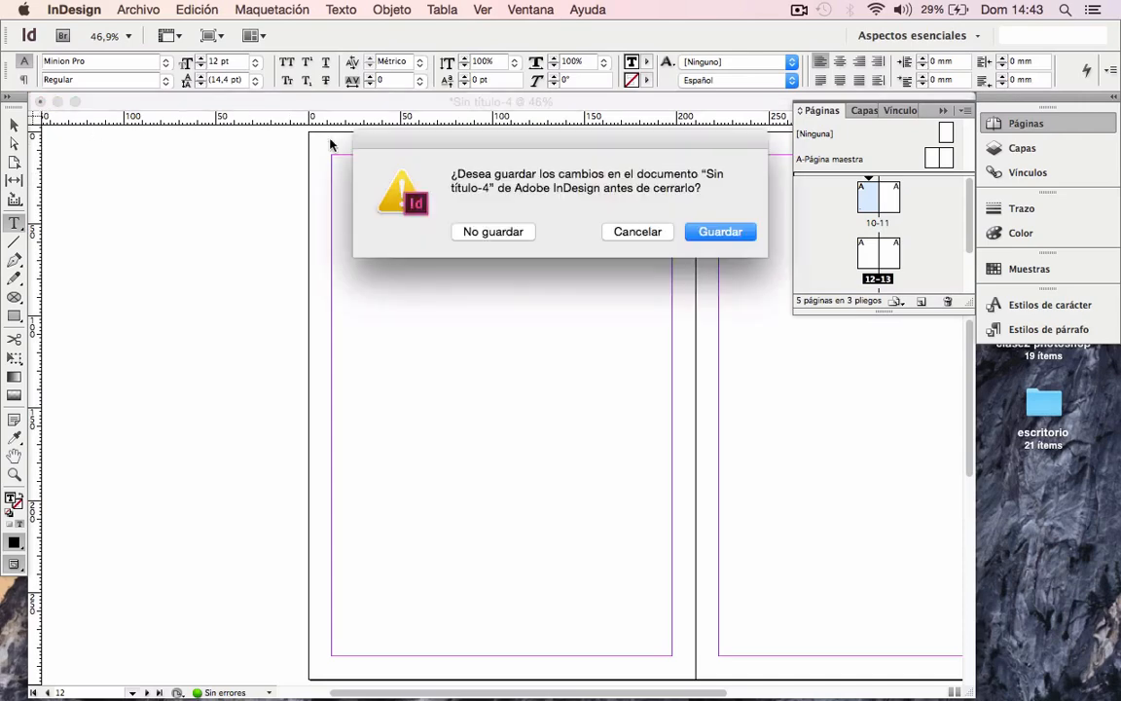
click(470, 231)
Start a new document and compare the margin settings with facing pages off and on.
click(593, 284)
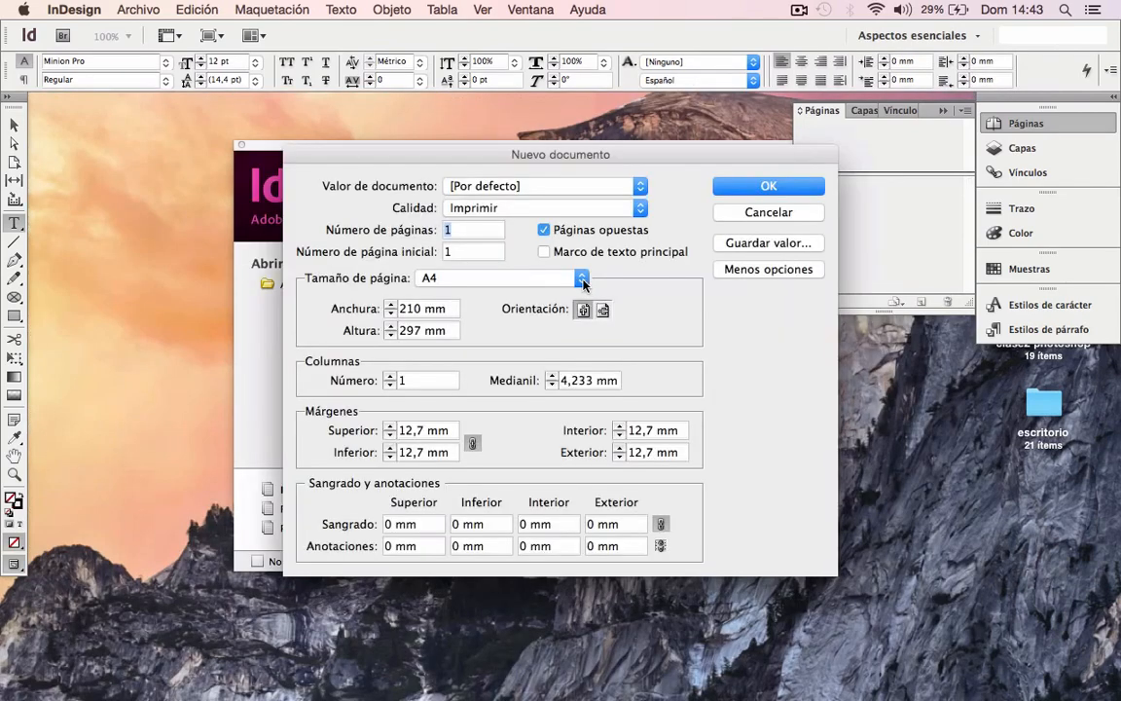
key(Tab)
click(543, 234)
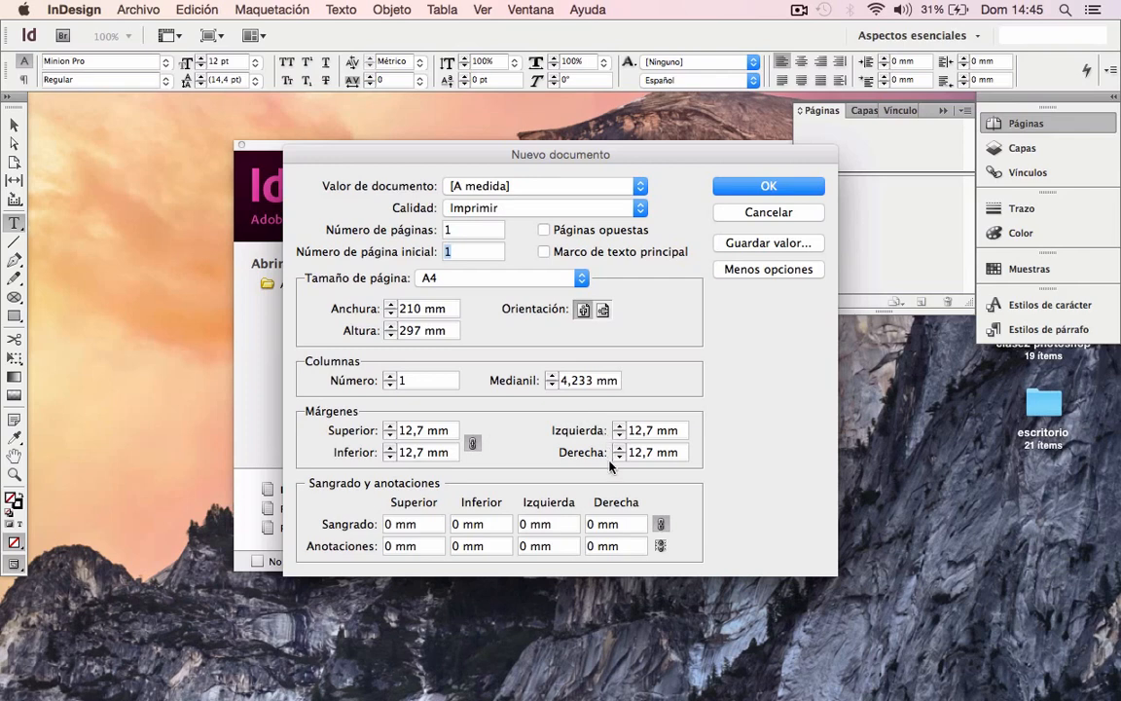
click(542, 230)
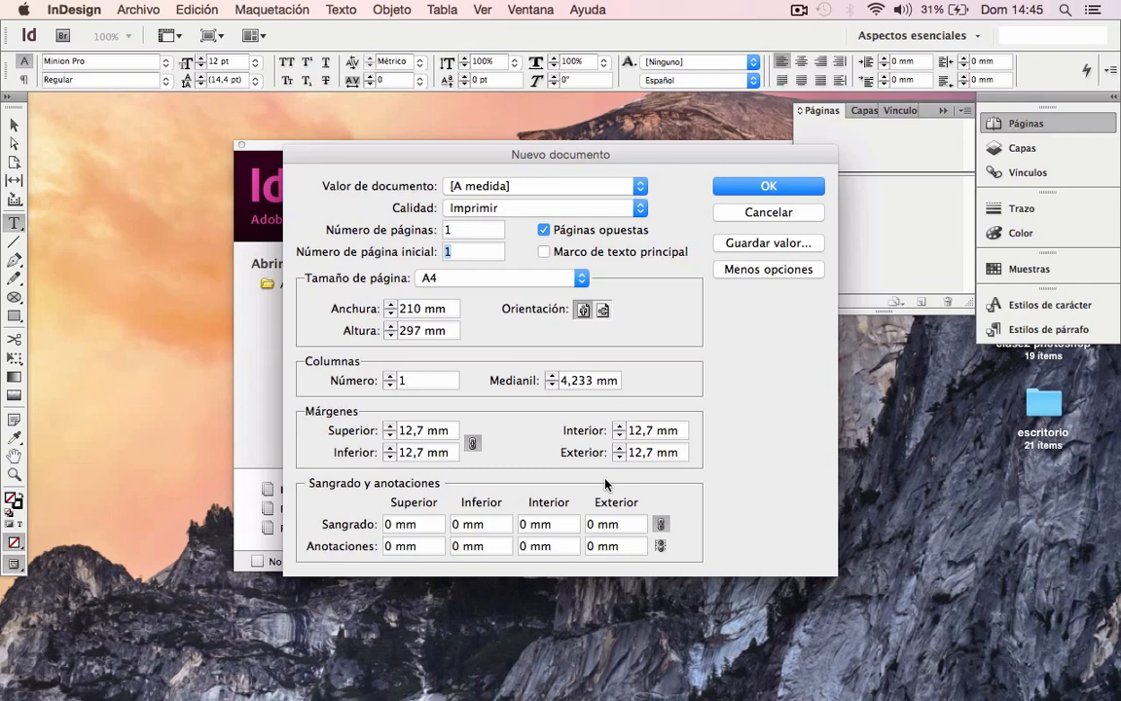
Create an A4 print document with 3 pages and facing pages turned off.
drag(468, 233, 427, 234)
text(3)
click(543, 231)
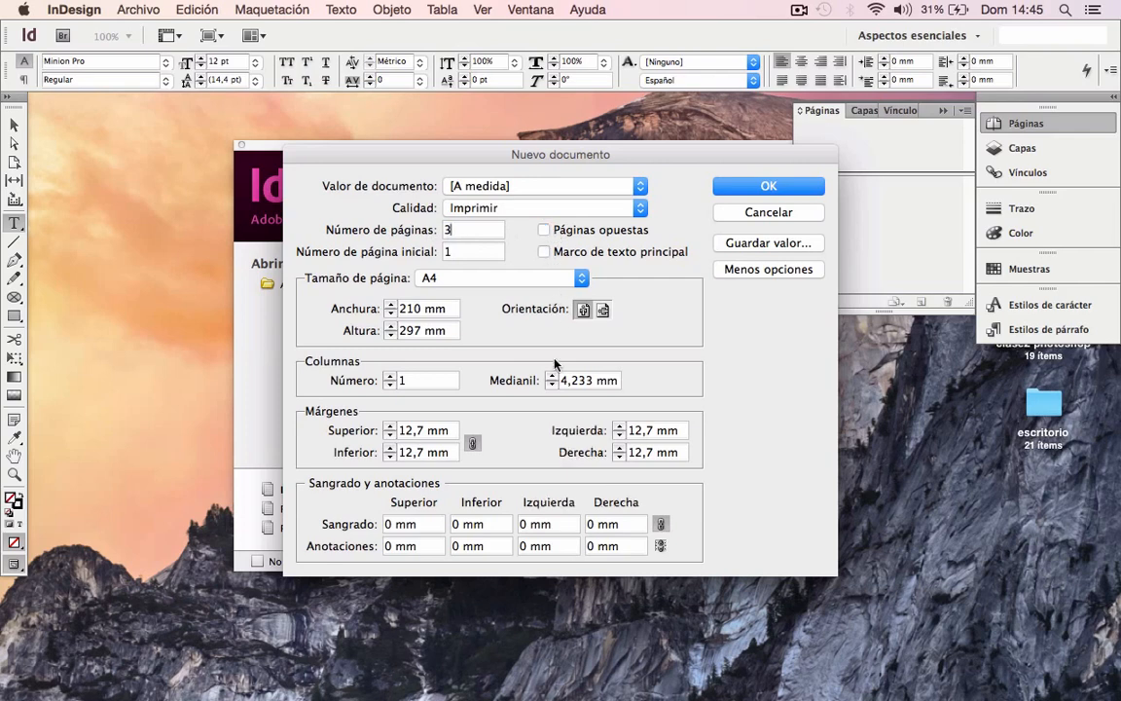
click(790, 185)
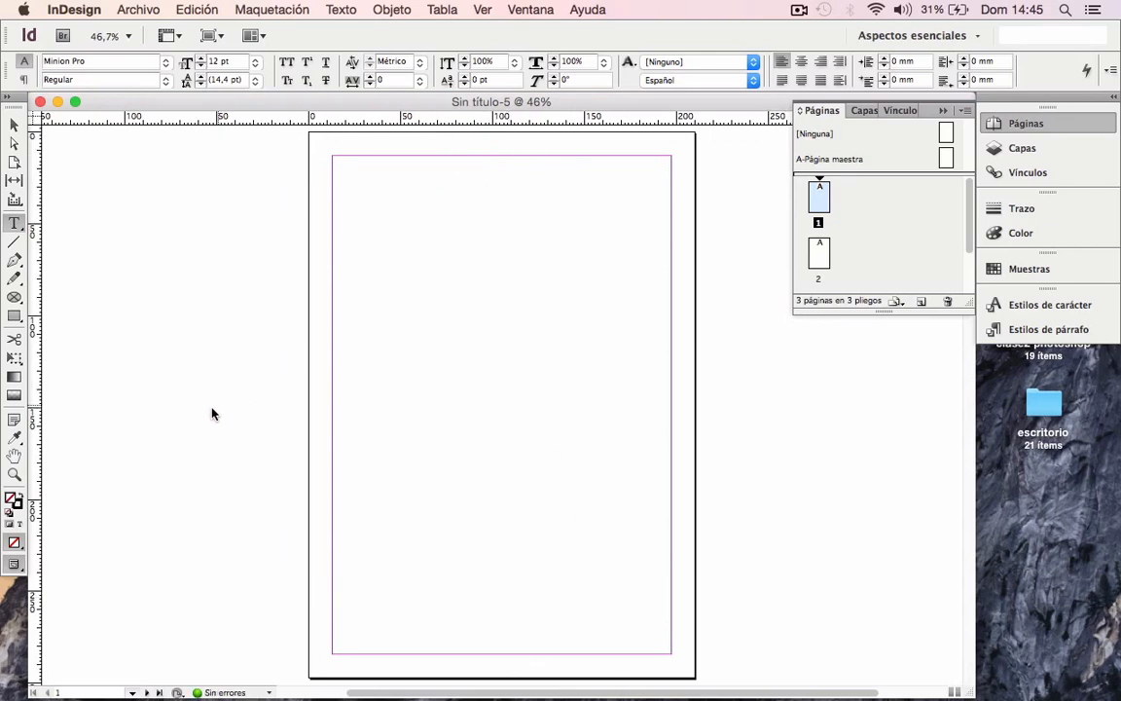
Close the three-page document and create an A4 print document with 5 facing pages.
click(820, 253)
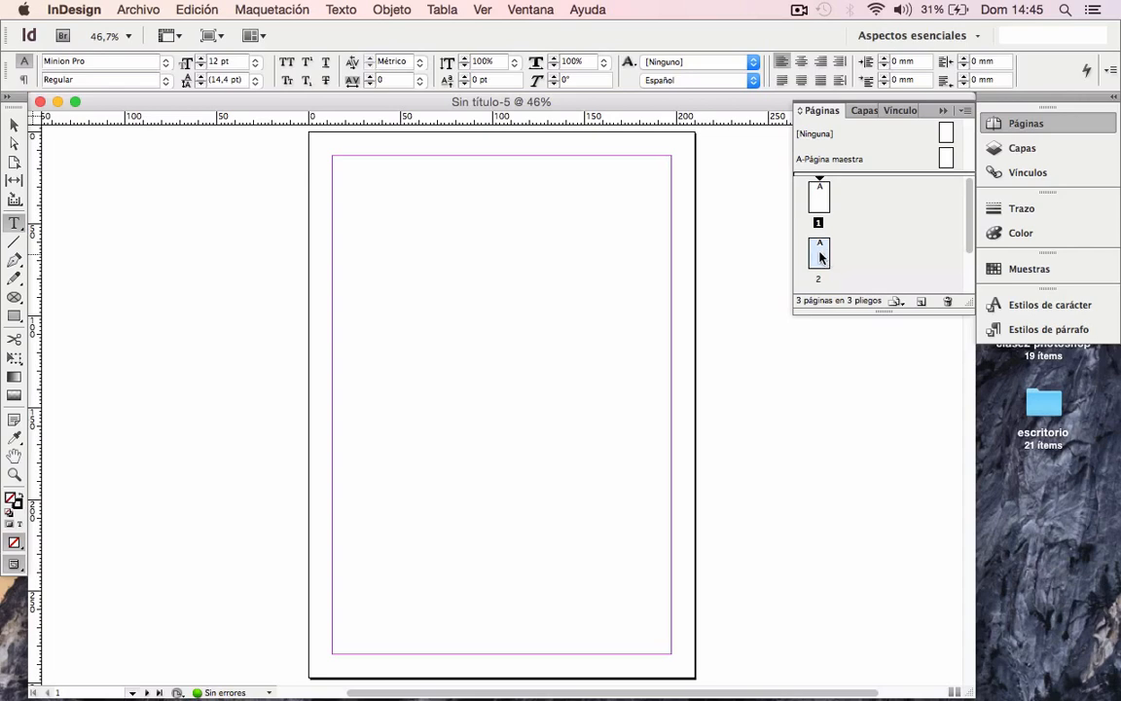
click(40, 101)
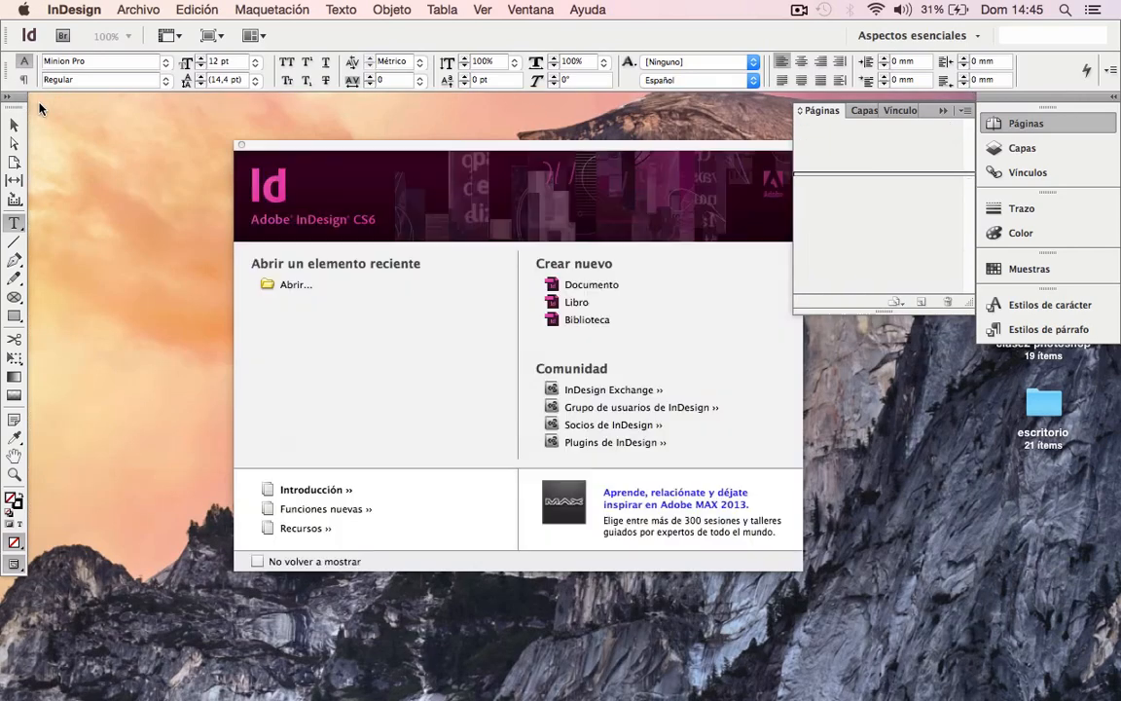
click(584, 285)
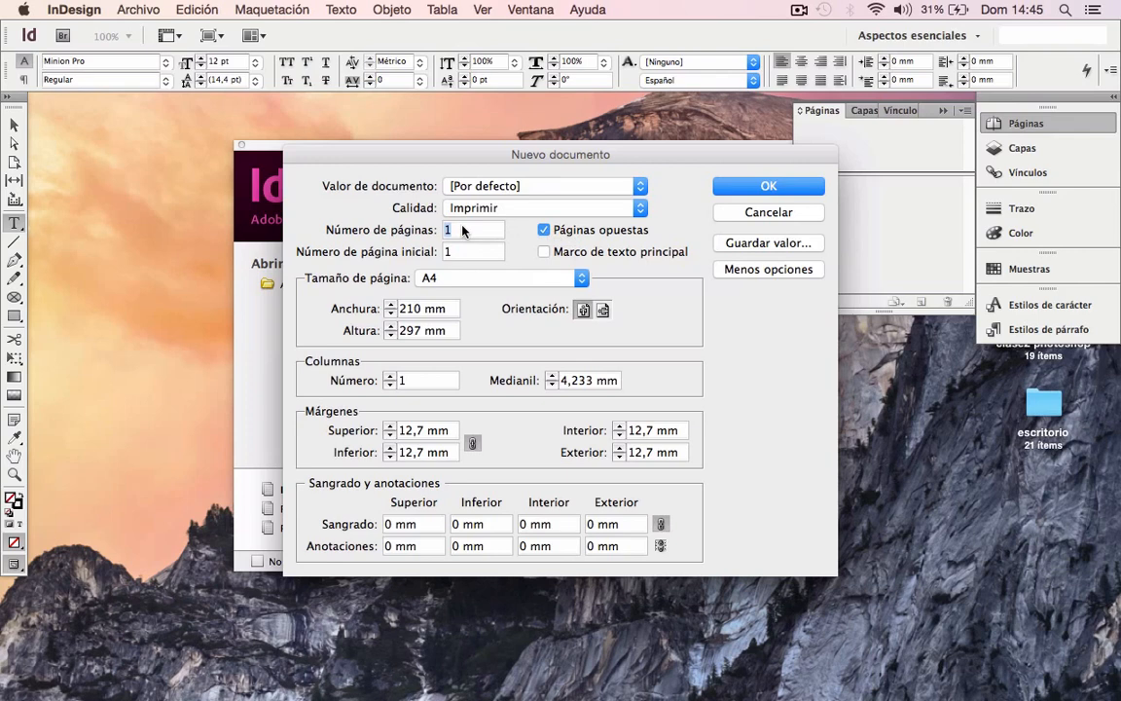
text(5)
click(757, 187)
Display the spread of pages 2-3 to examine its inner and outer margins, and close the document.
click(875, 248)
double_click(873, 257)
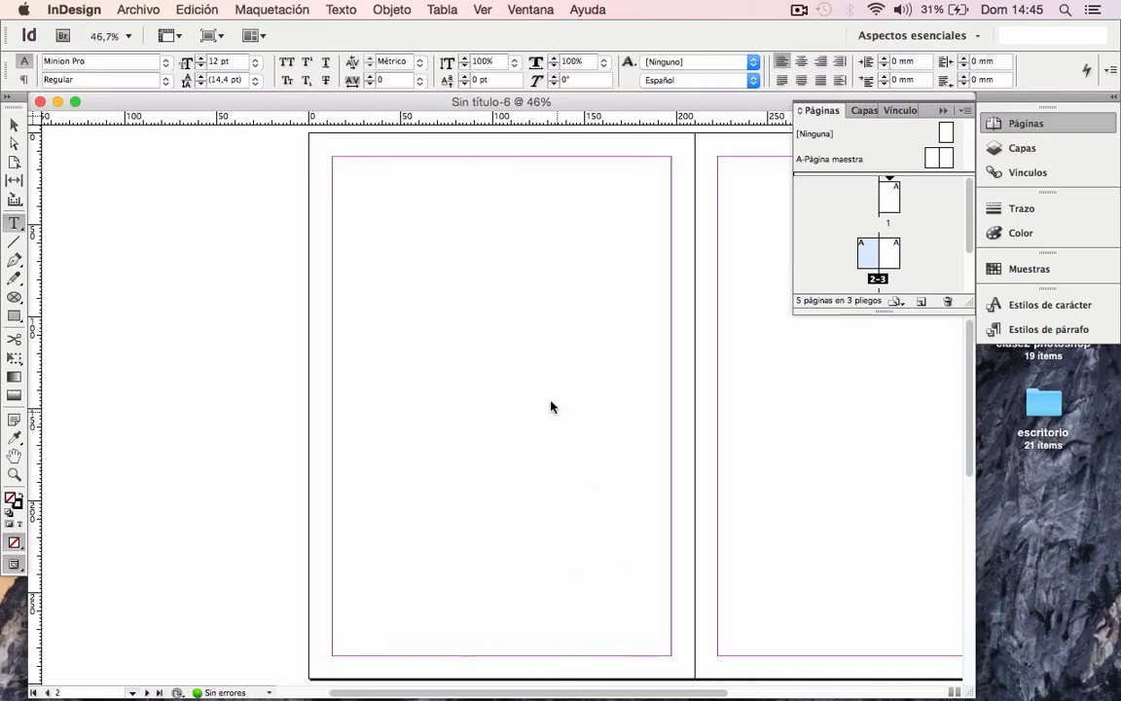
click(14, 125)
scroll(532, 322, right, 2)
scroll(532, 322, right, 5)
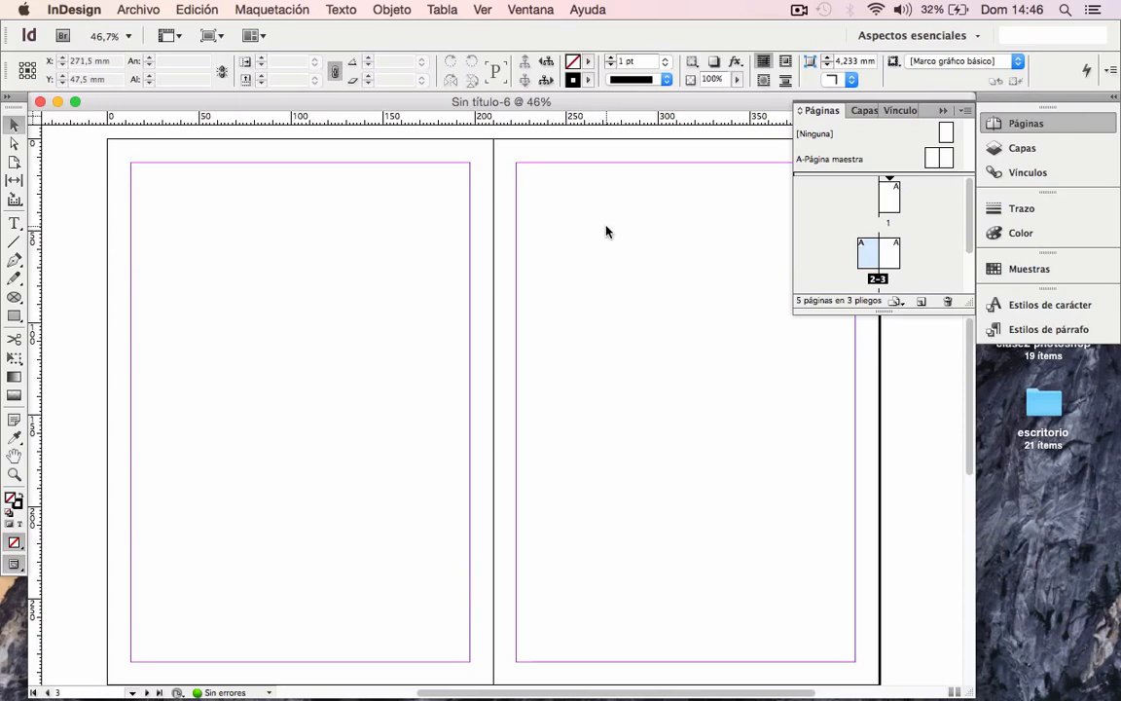
click(39, 101)
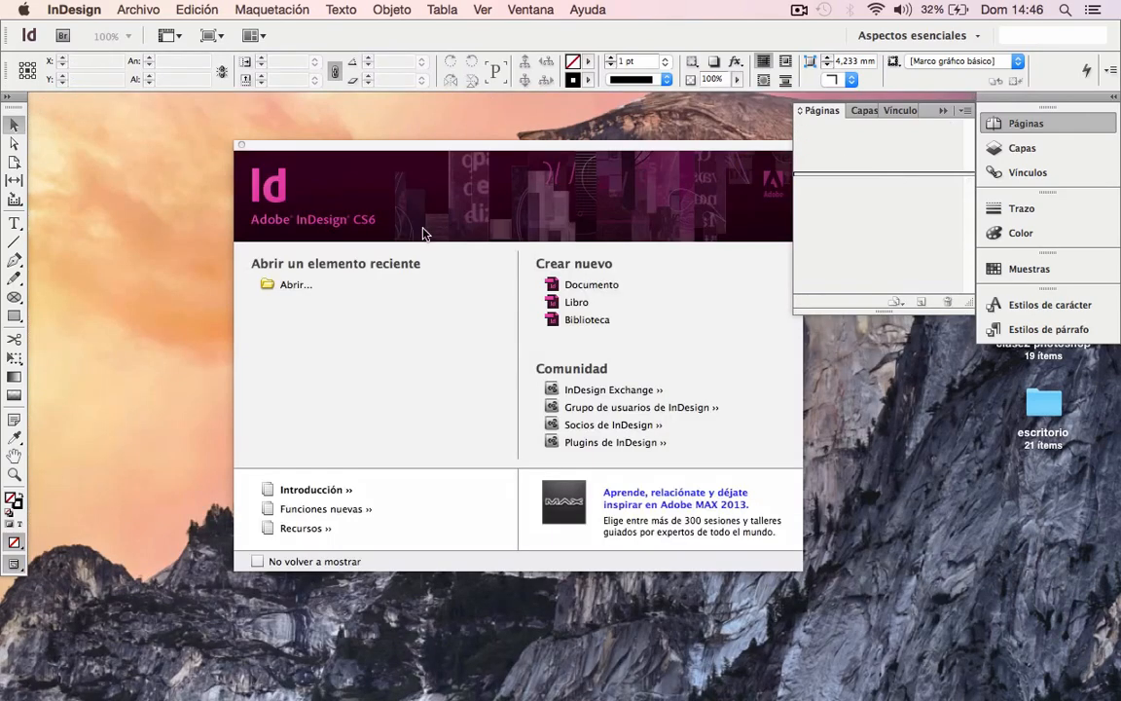
Start a new A4 document without facing pages and set a 5 mm bleed and a 10 mm slug on all sides.
click(581, 285)
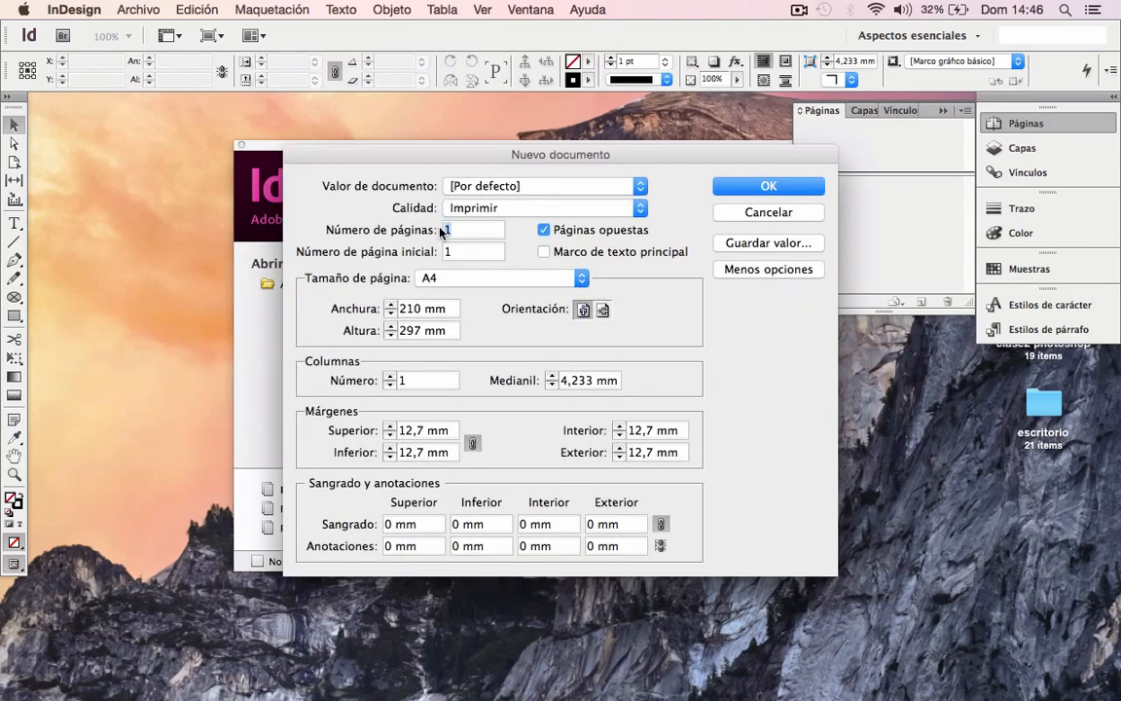
click(547, 231)
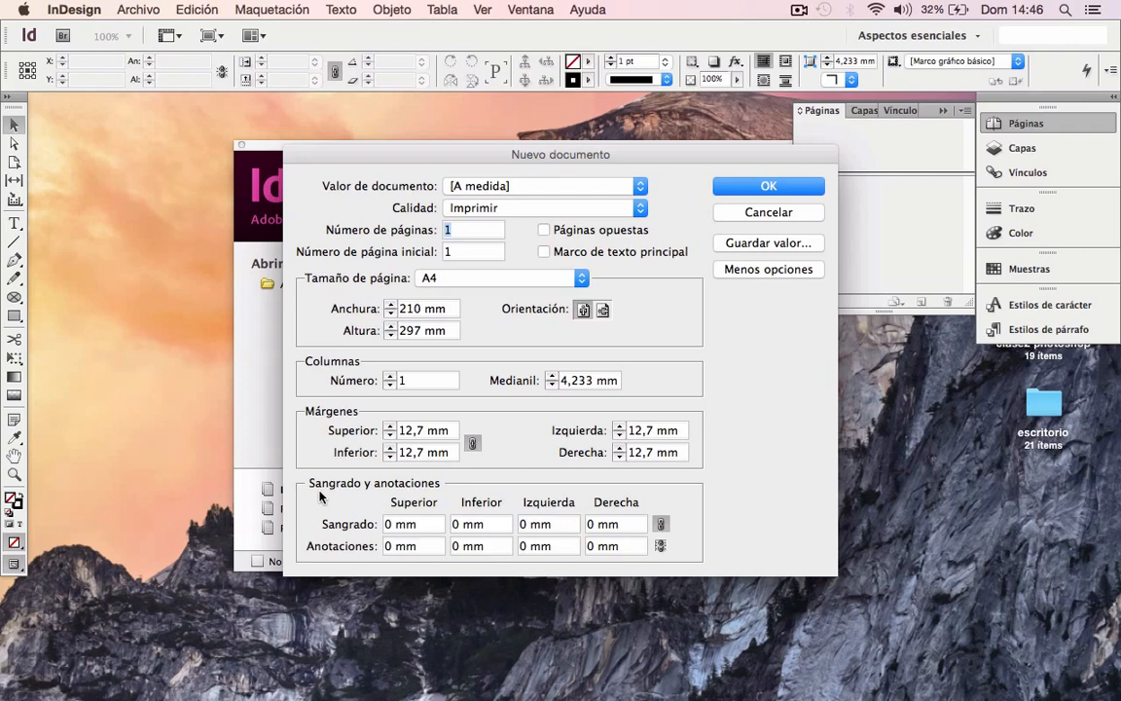
click(392, 528)
key(Delete)
text(5)
click(613, 527)
text(10mm)
click(659, 545)
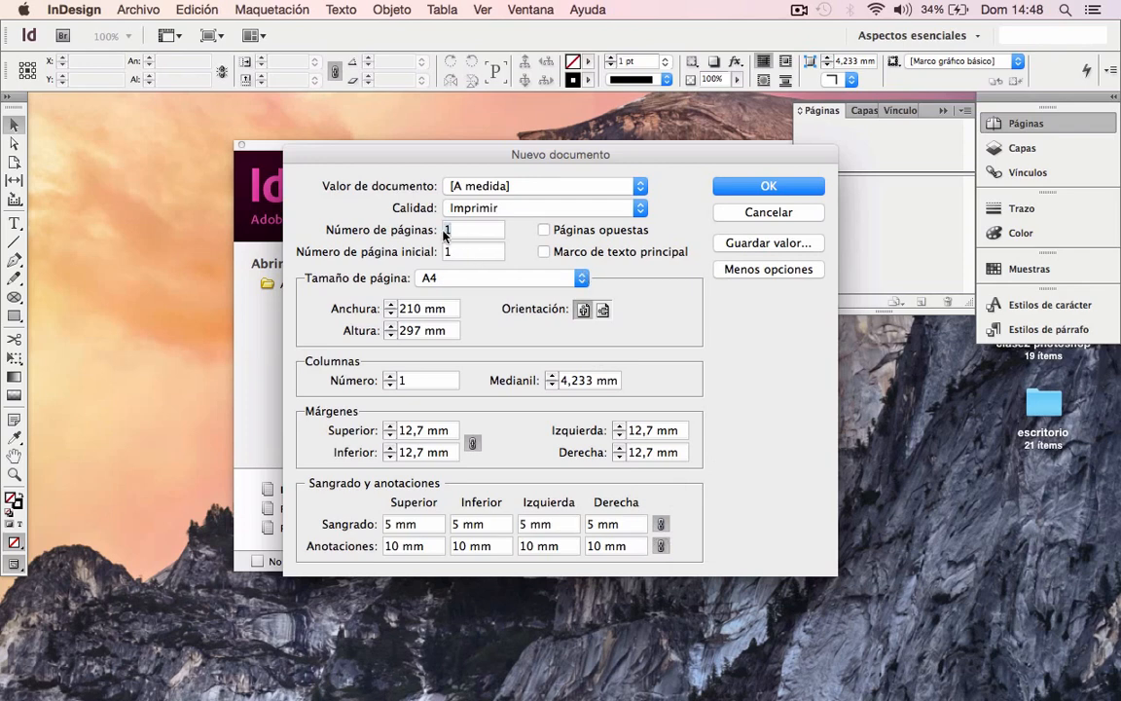
Try 5 facing pages to examine the inside margin setting, and restore 1 page without facing pages.
text(5)
click(544, 230)
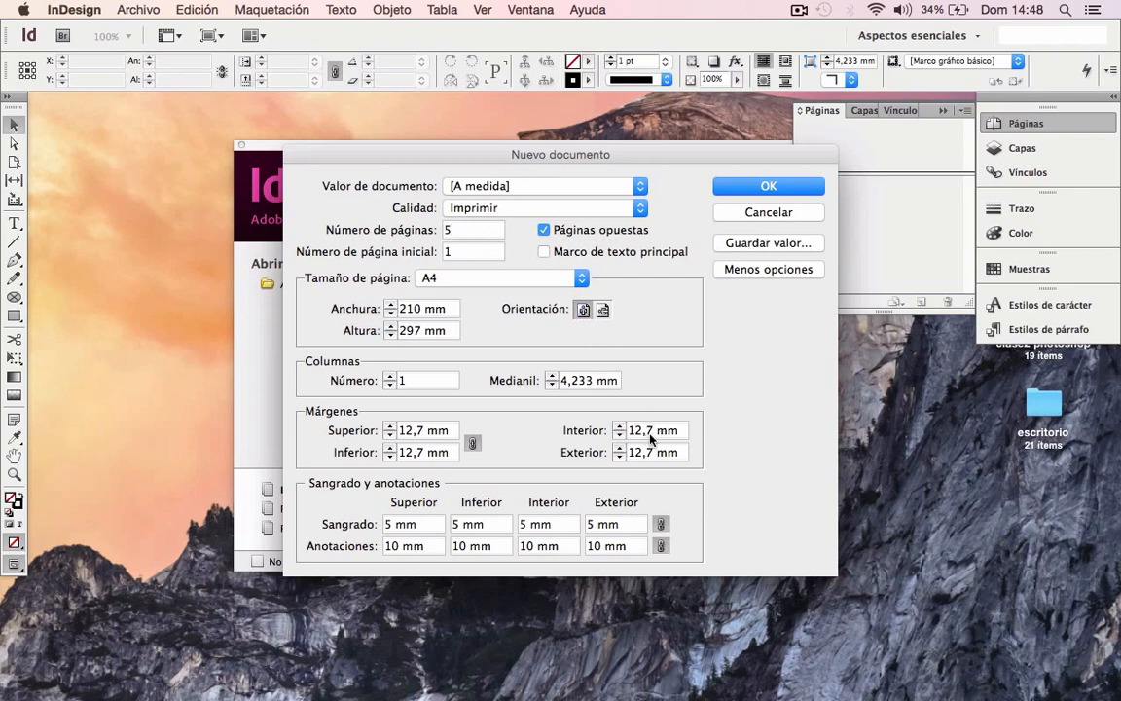
drag(645, 437, 628, 433)
double_click(440, 229)
text(1)
click(544, 229)
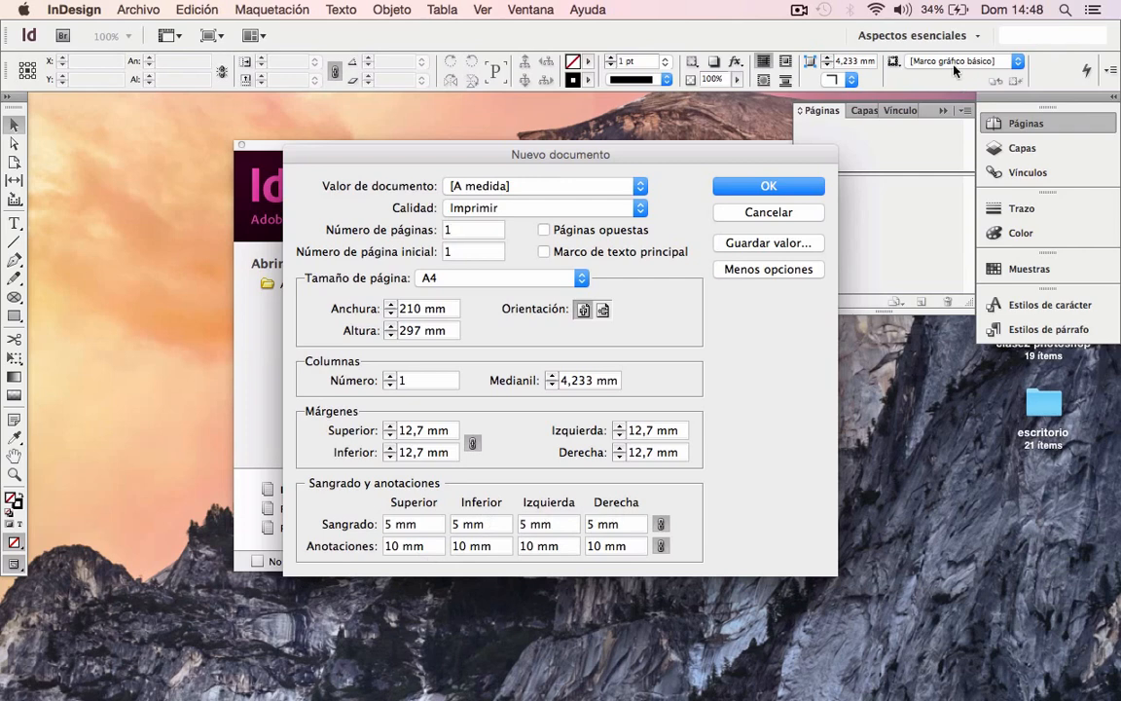
Create the document and draw a black-filled rectangle about 210 × 78 mm from edge to edge across the top of the page.
click(762, 187)
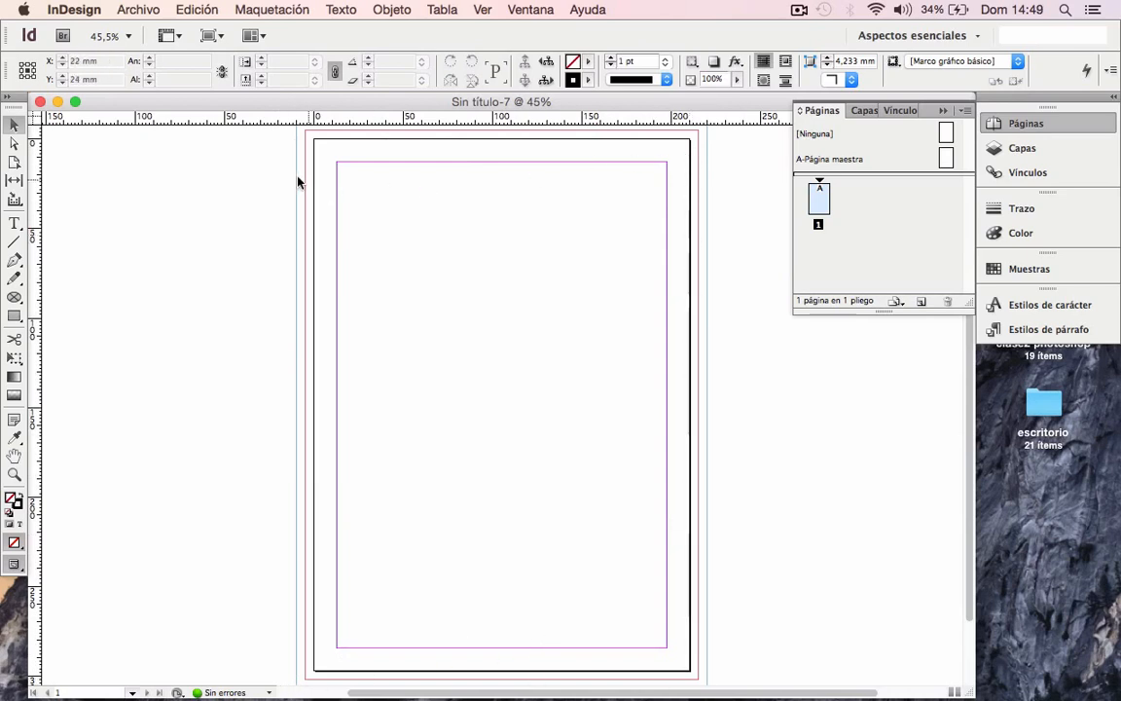
mouse_move(347, 692)
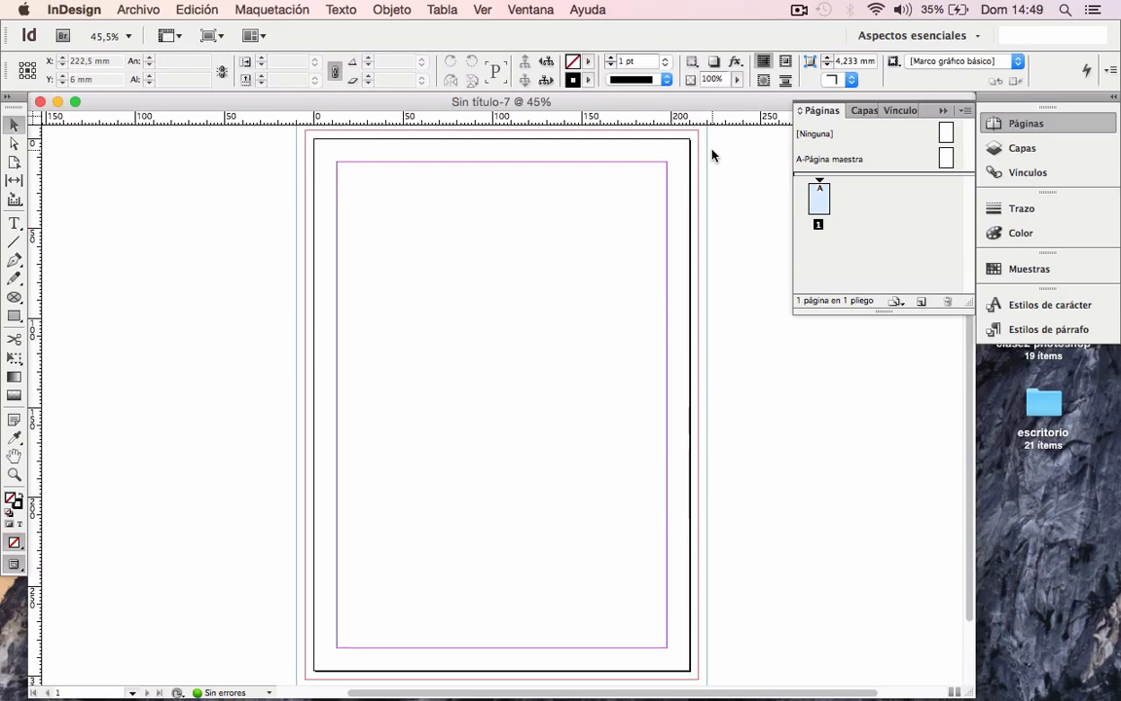
click(14, 317)
drag(313, 141, 688, 281)
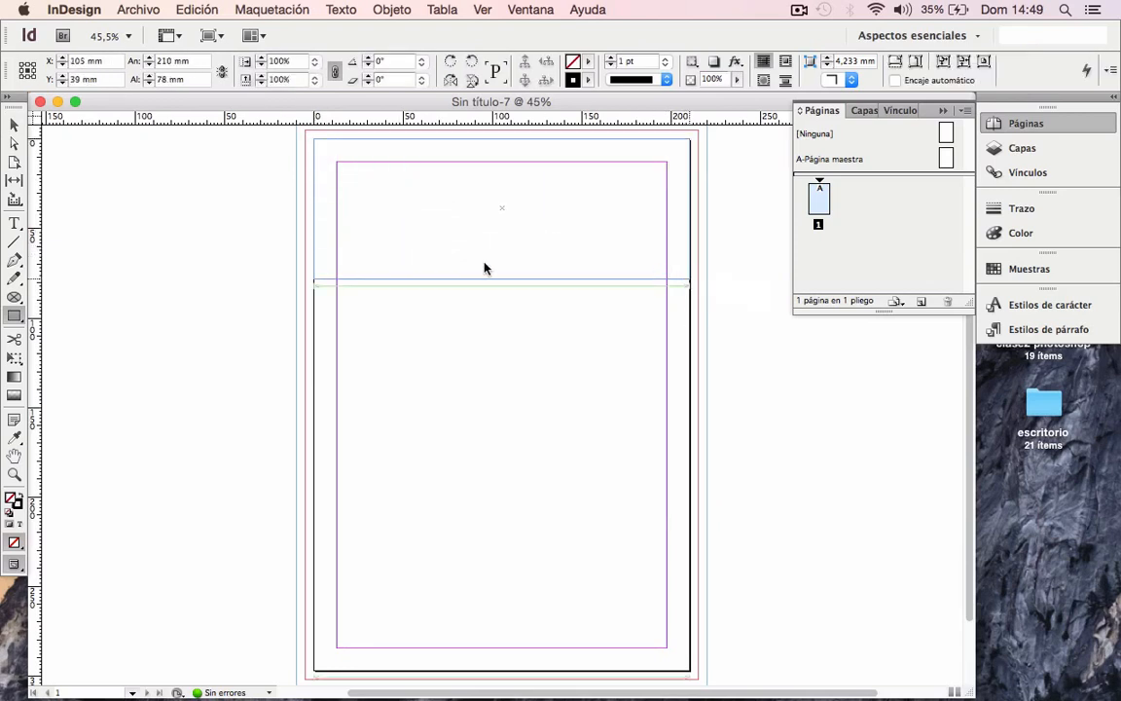
click(19, 499)
key(v)
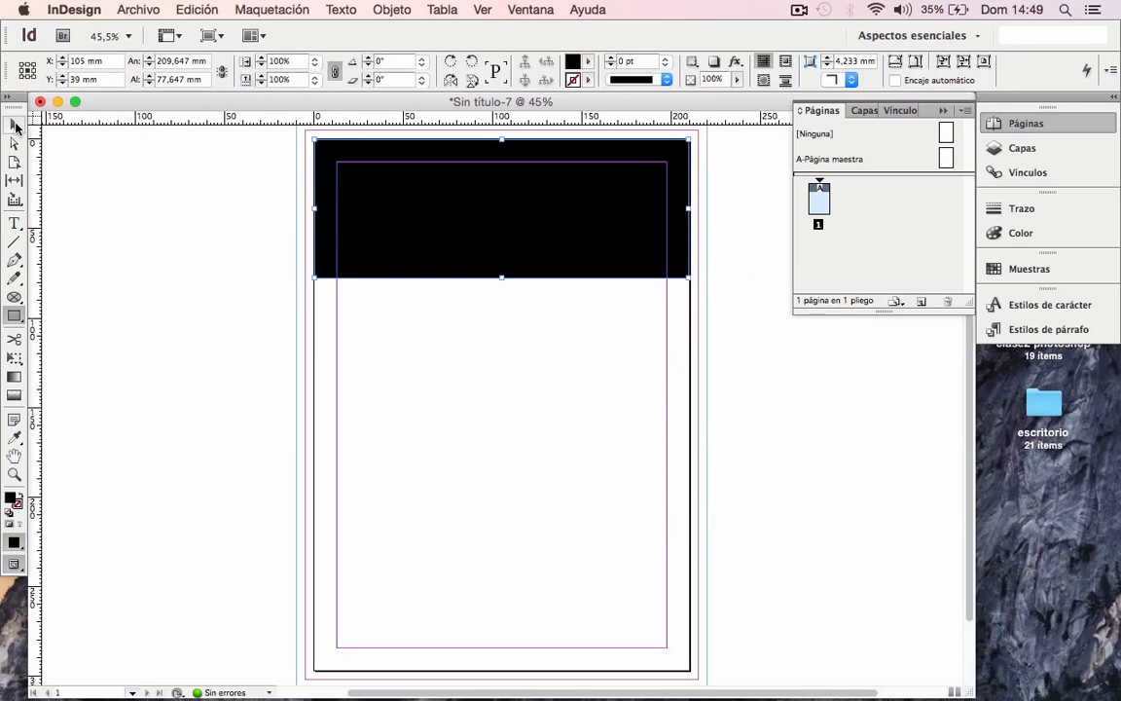
click(345, 348)
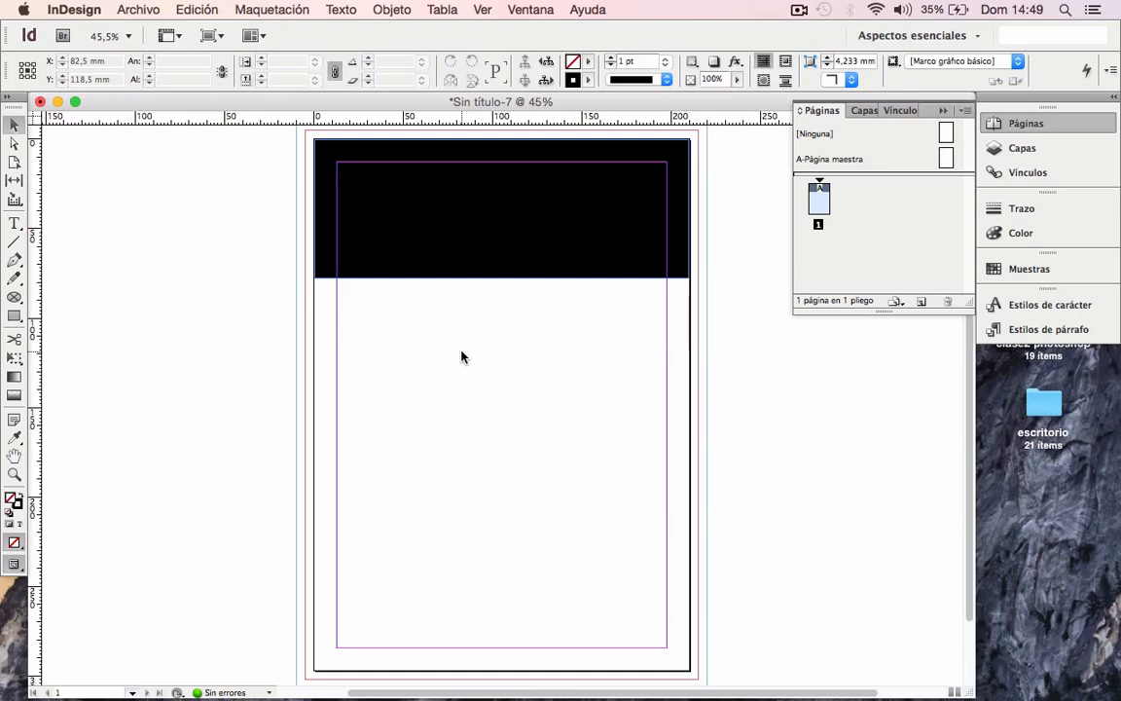
Shrink the black rectangle to about 156 × 59 mm so it sits inside the page margins.
click(445, 218)
drag(316, 140, 349, 169)
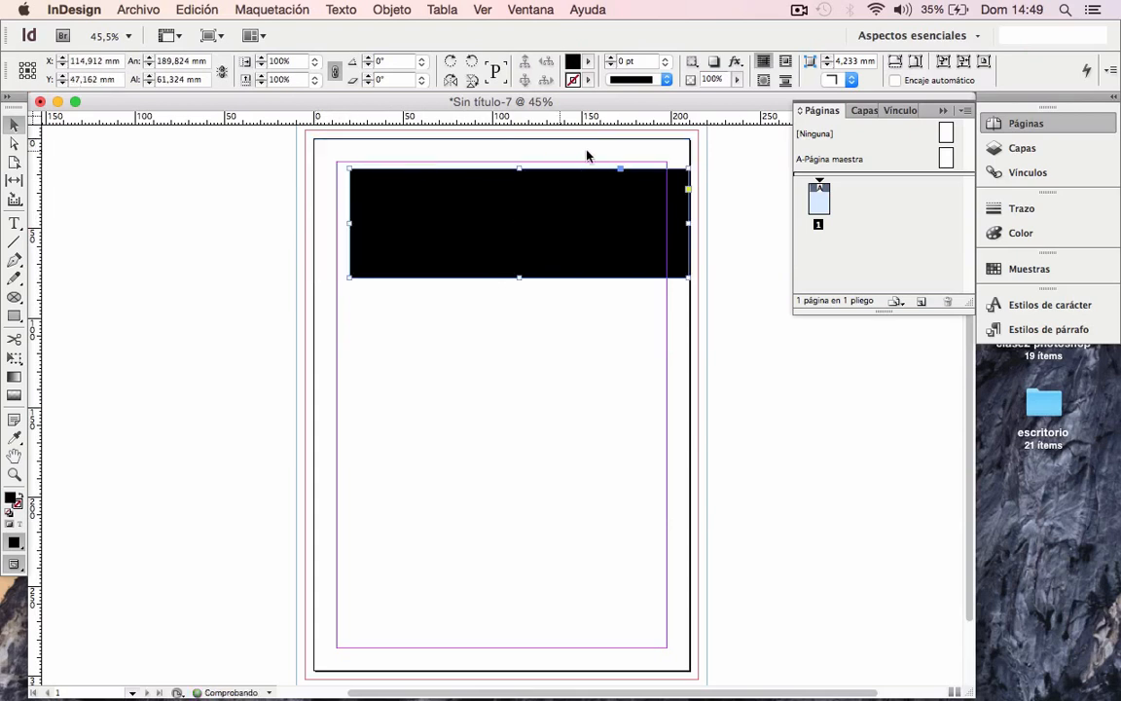
drag(686, 175, 629, 175)
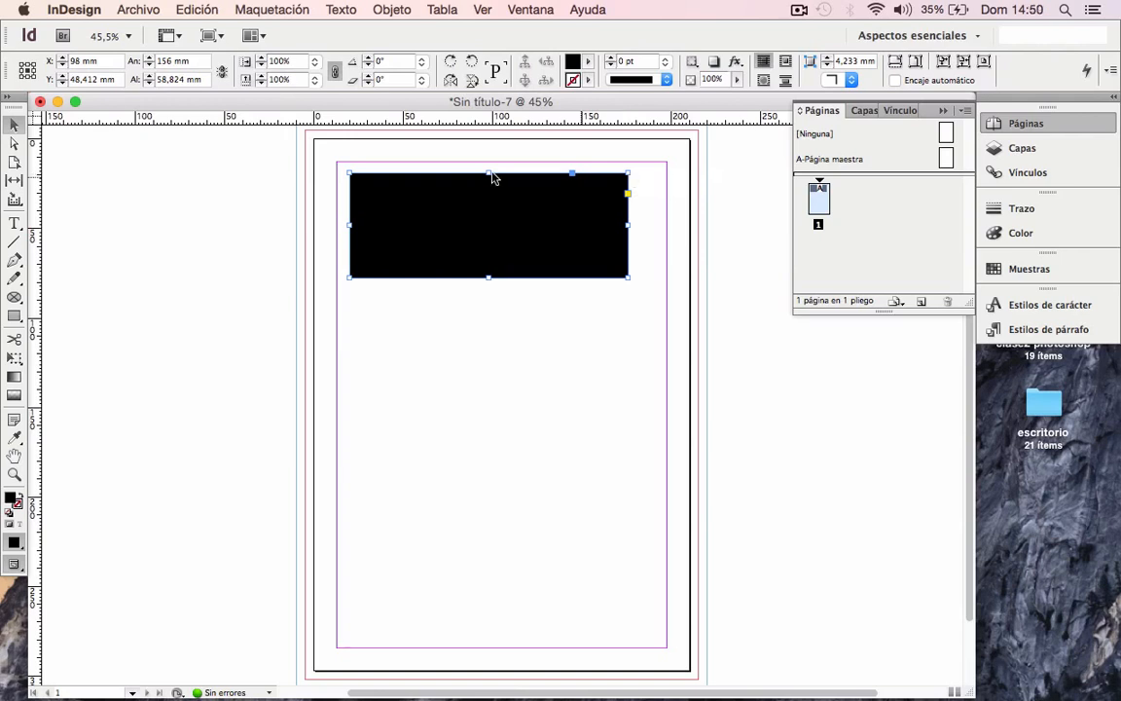
Stretch the black rectangle back to the page edges, to about 210 × 78 mm, and deselect it.
drag(348, 174, 315, 140)
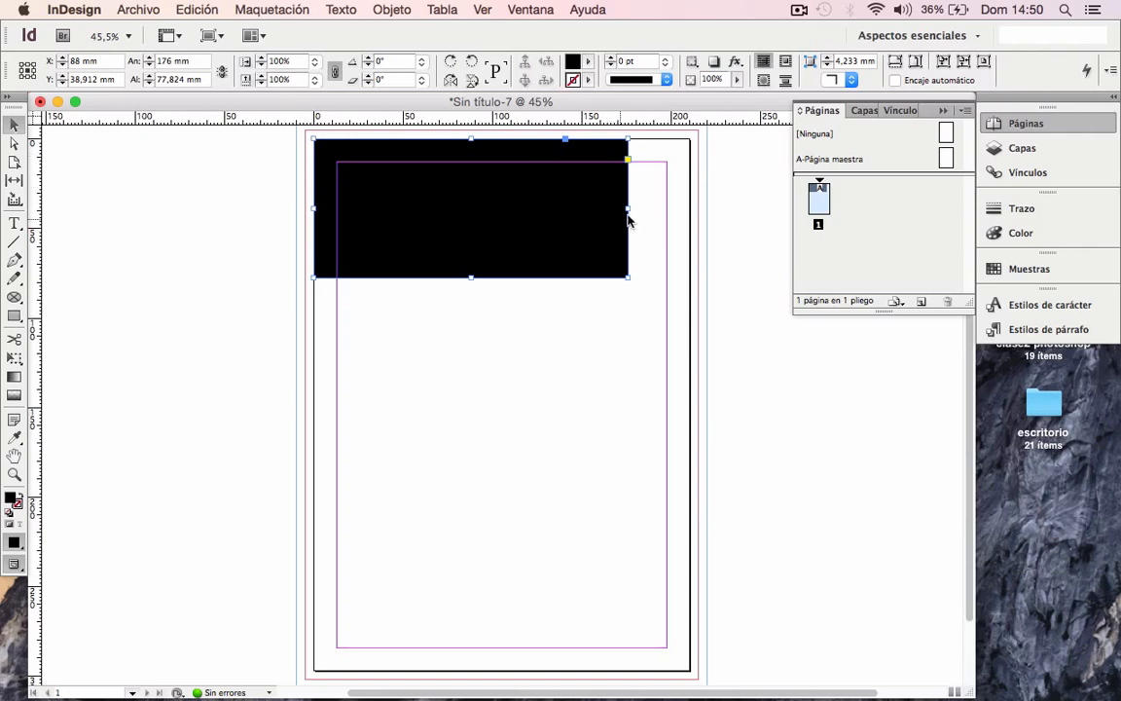
drag(627, 209, 690, 211)
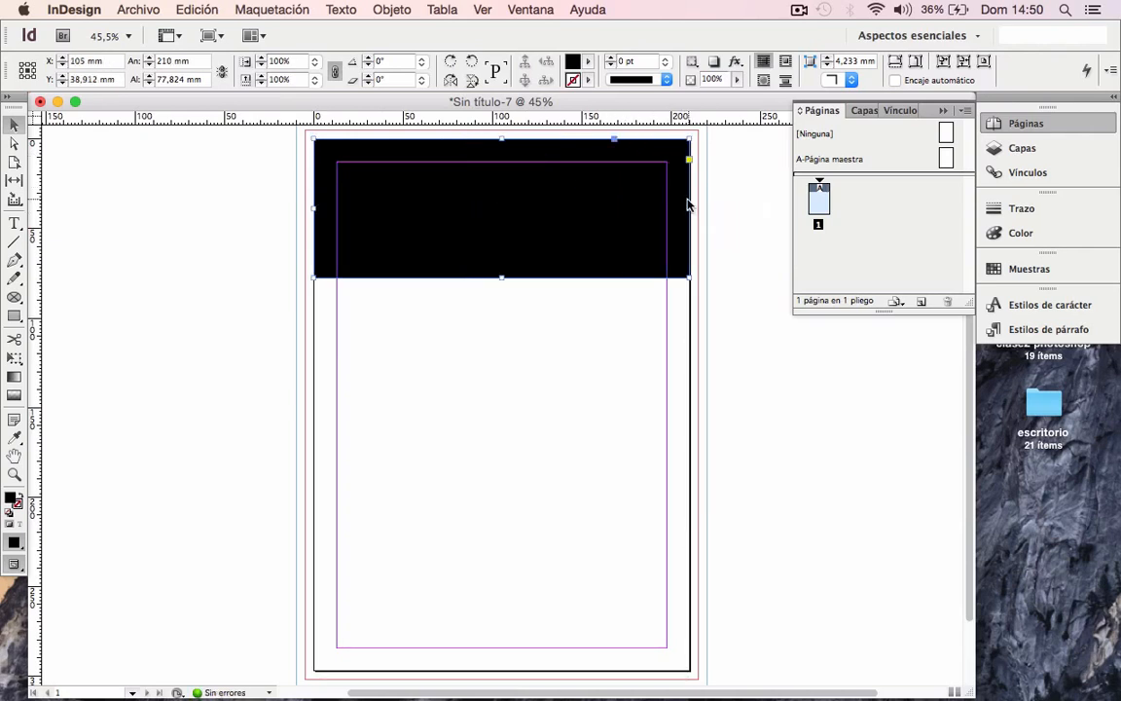
click(715, 153)
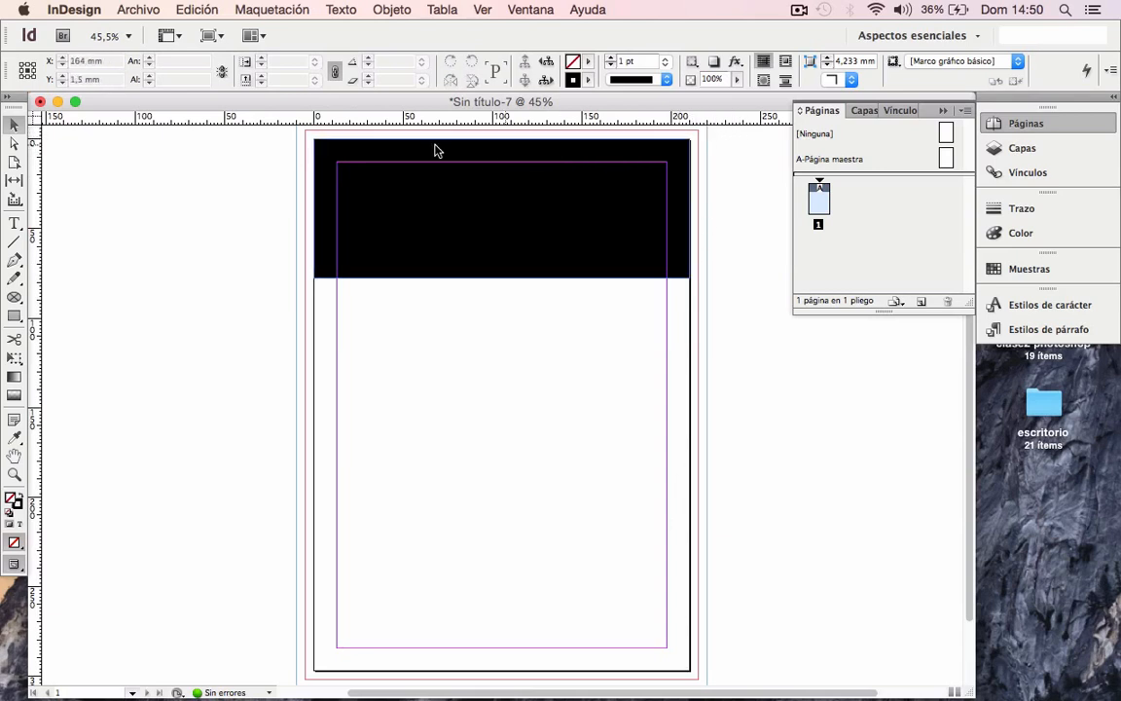
Extend the rectangle's left, top and right sides to the bleed guides, to about 220 × 83 mm.
click(324, 185)
drag(313, 213, 305, 213)
drag(496, 139, 499, 131)
drag(686, 207, 698, 208)
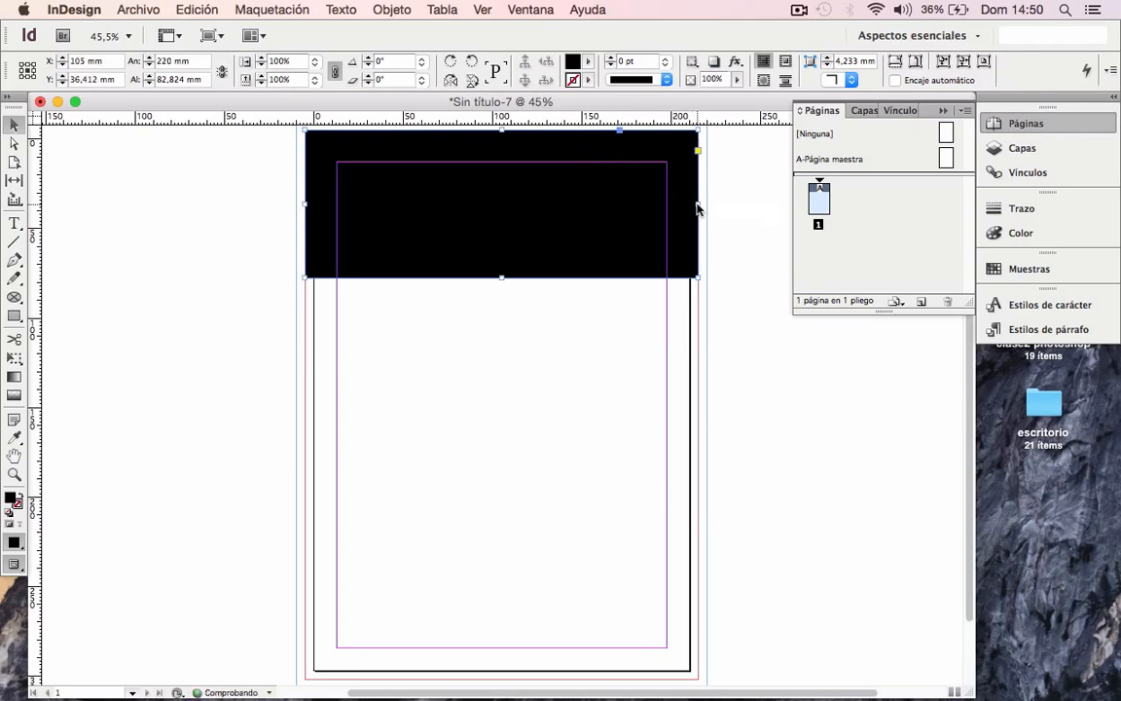
Change the rectangle's fill to green with RGB 26, 252, 103 and deselect it.
double_click(13, 498)
drag(380, 292, 407, 268)
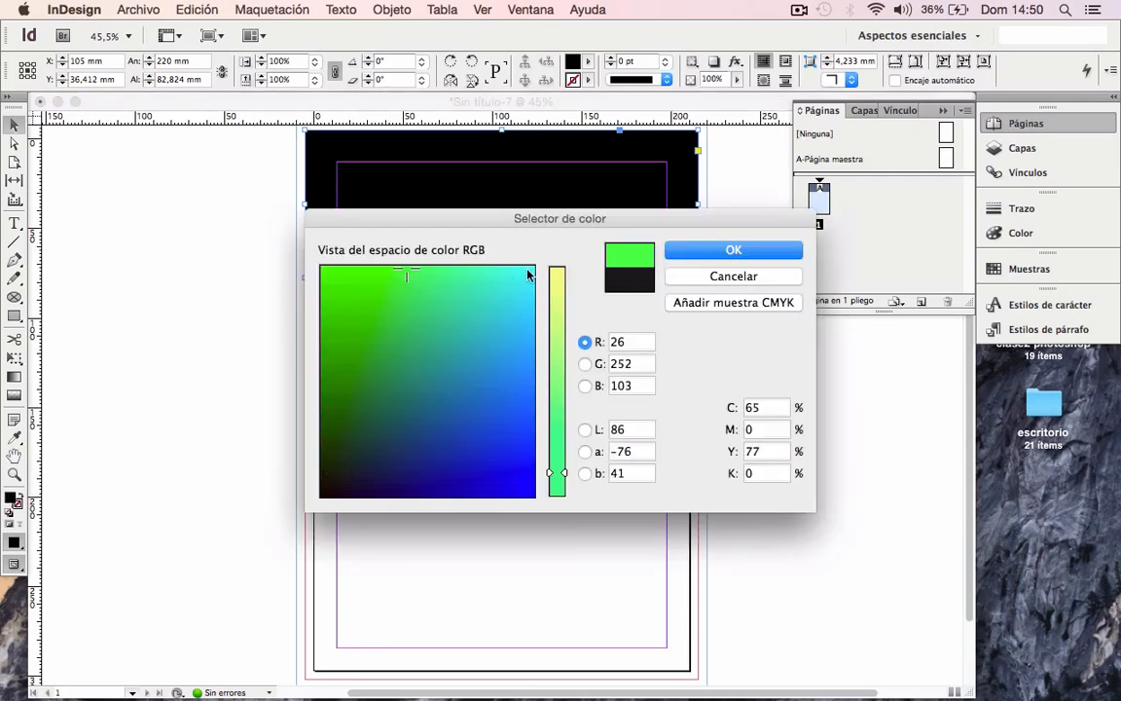
click(734, 250)
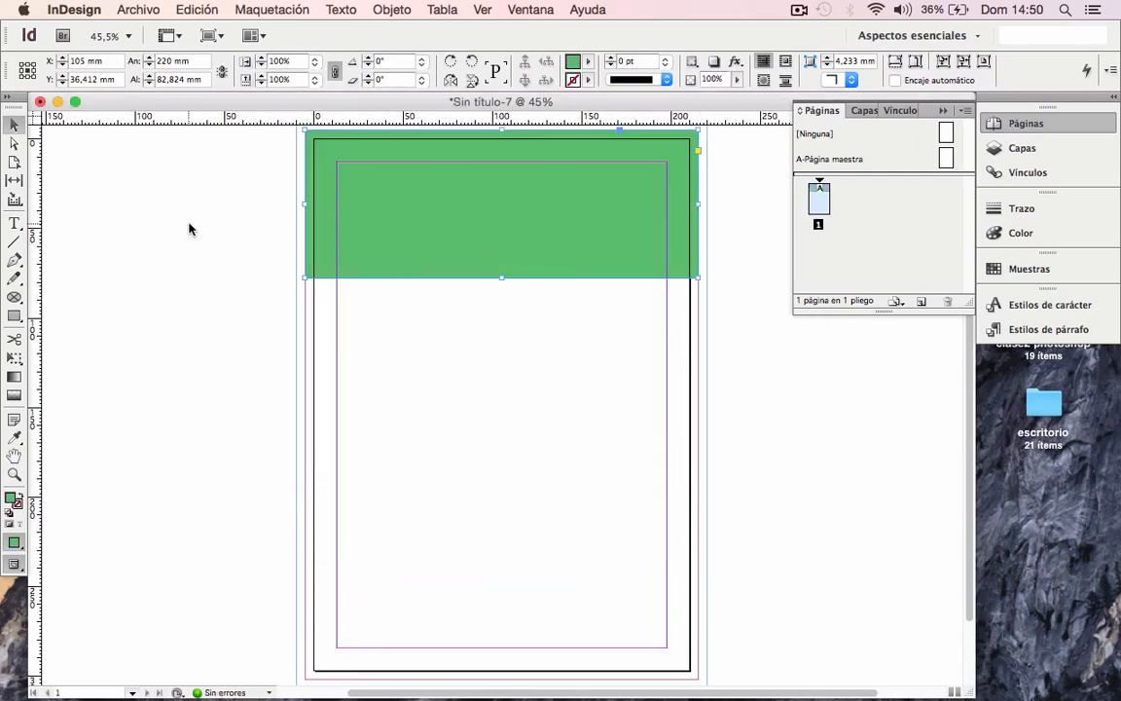
click(215, 238)
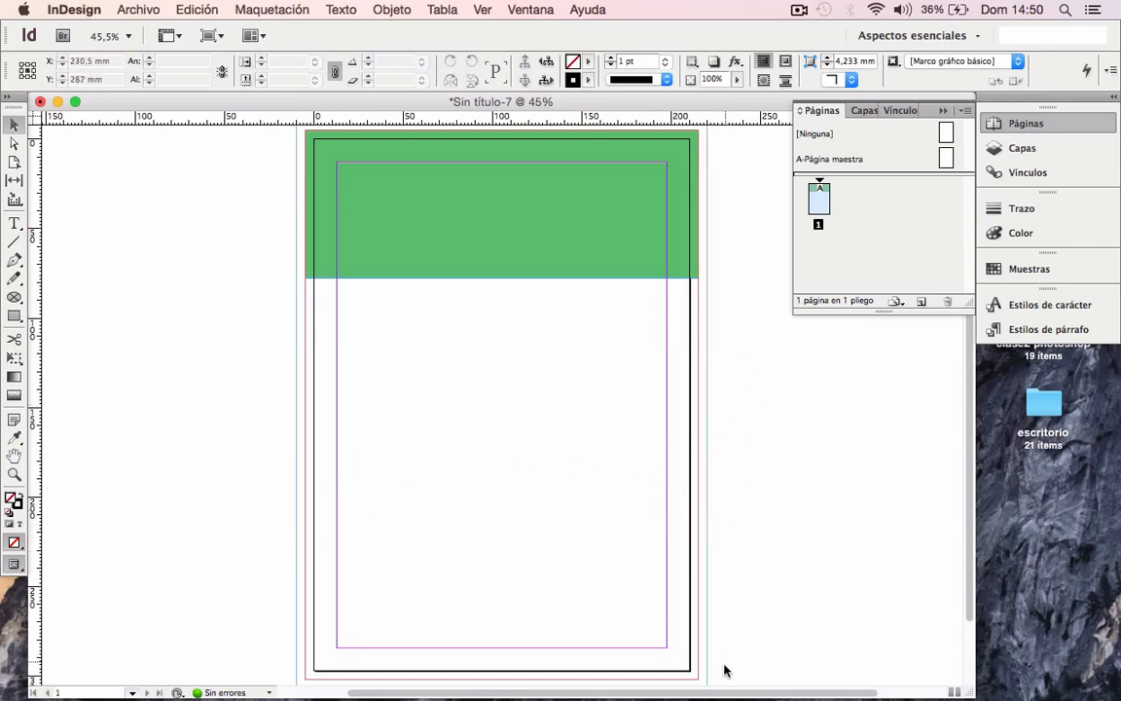
Examine the margin, page edge, bleed and slug guides closely at the page's upper-left corner, and return to an overview of the page.
scroll(551, 503, up, 3)
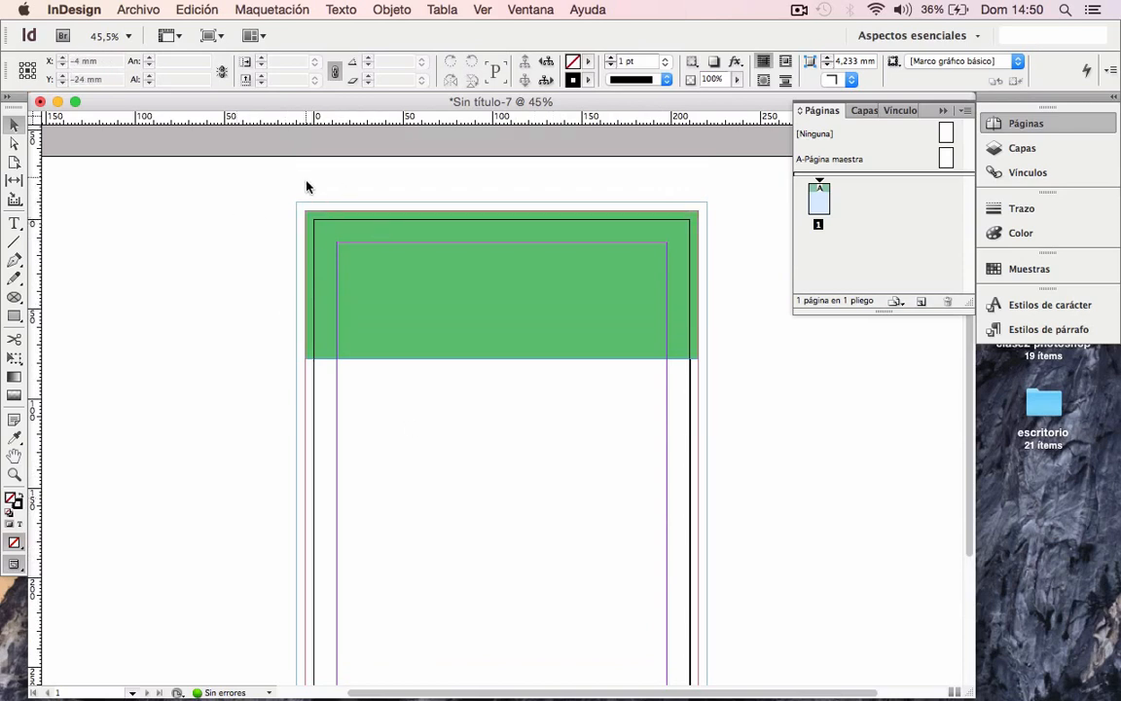
click(14, 474)
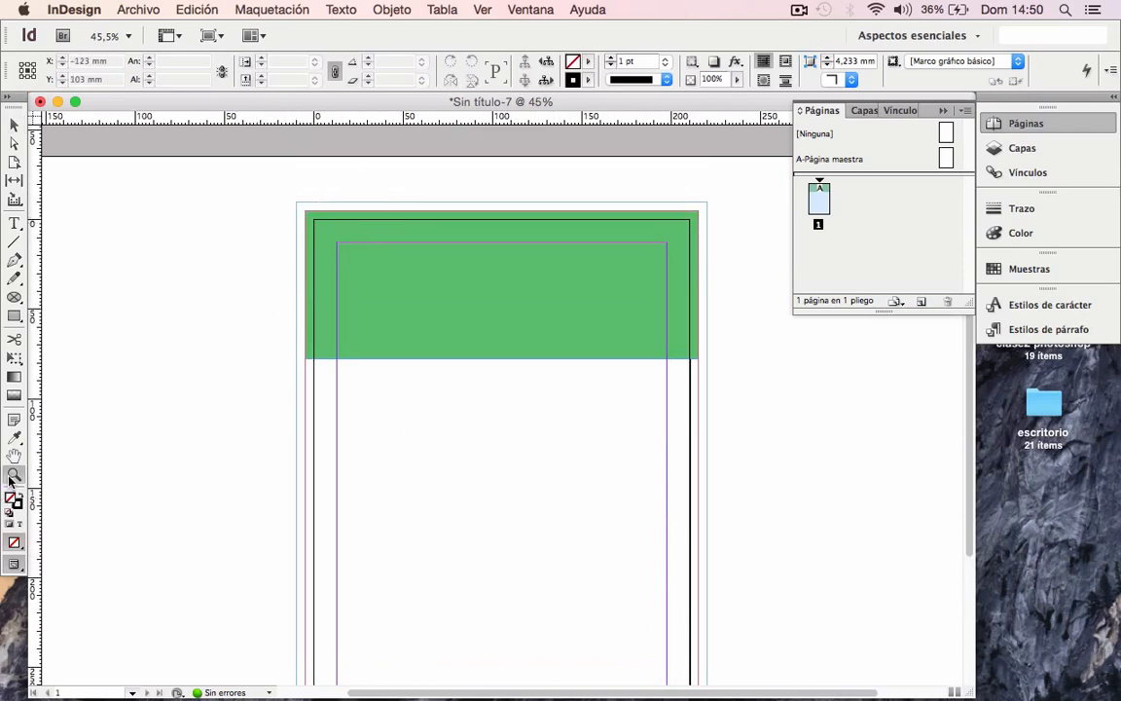
drag(268, 172, 472, 307)
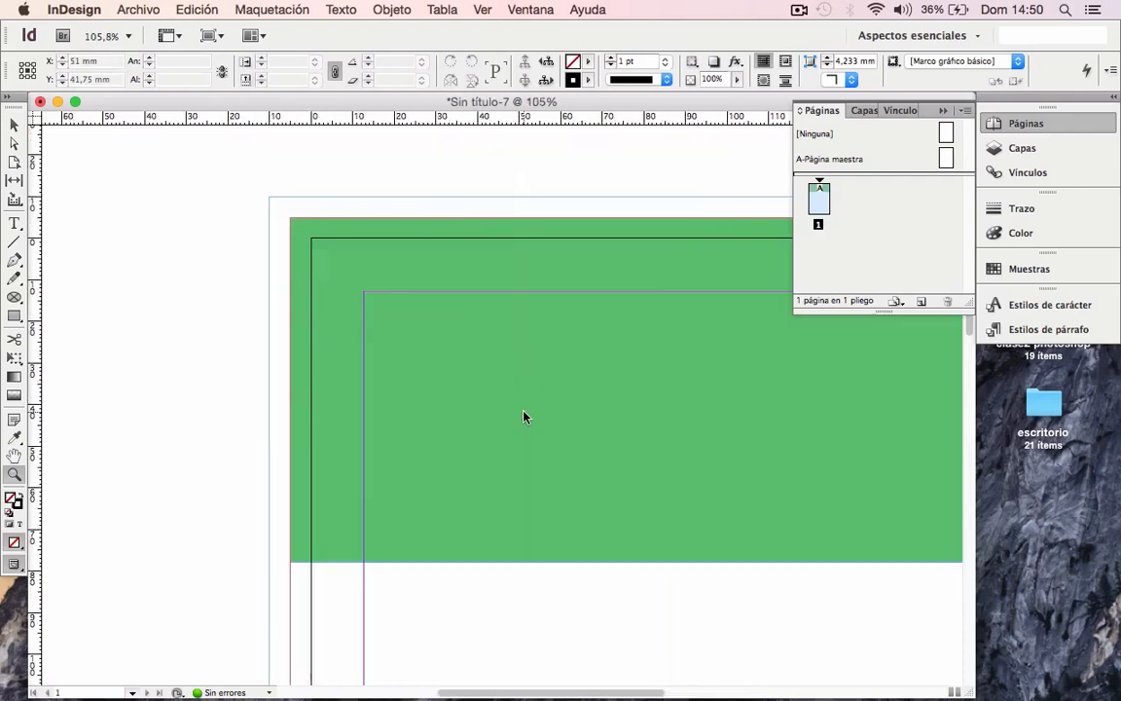
drag(201, 147, 482, 297)
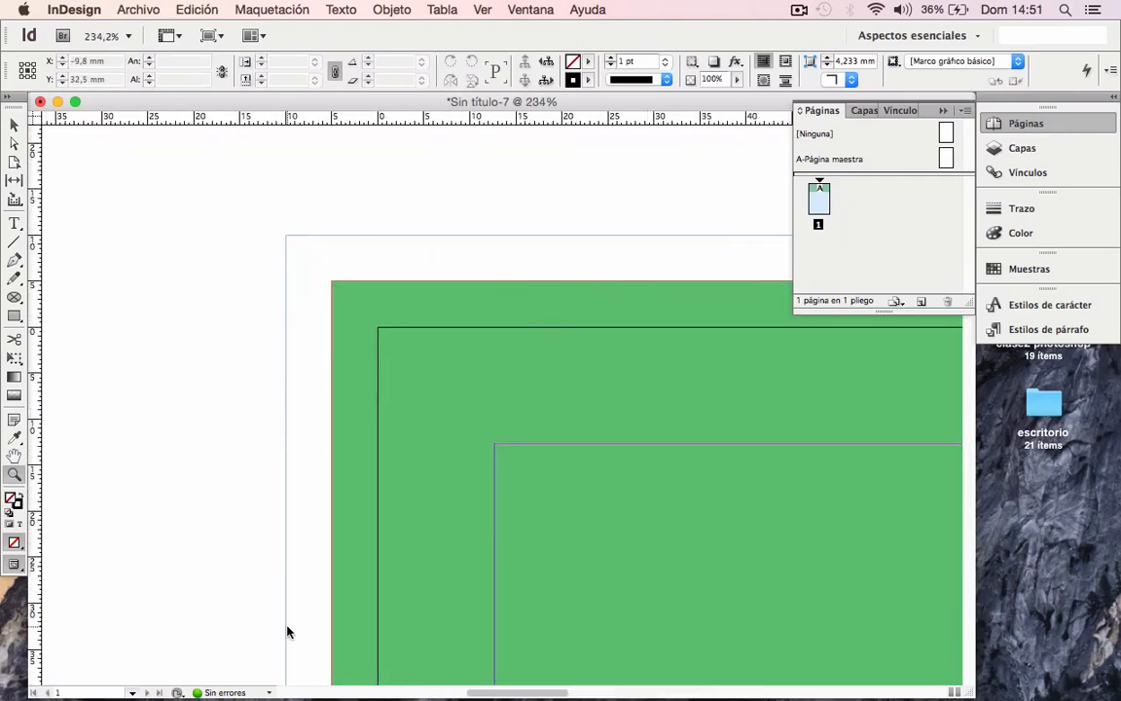
click(14, 124)
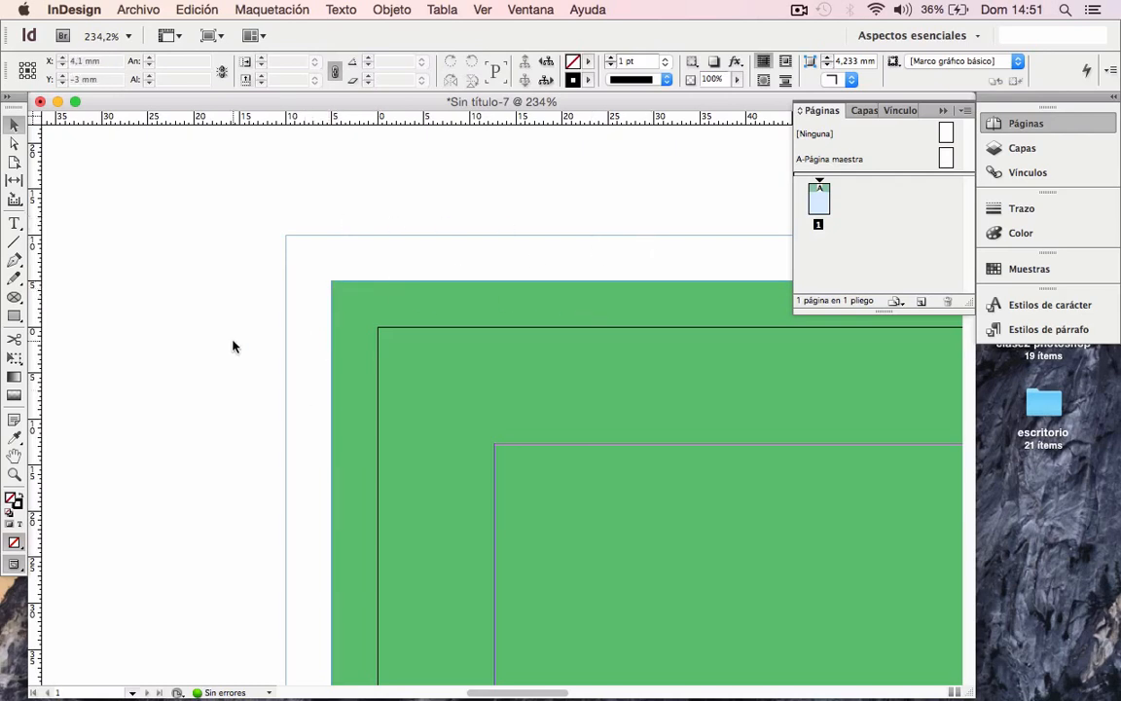
click(13, 475)
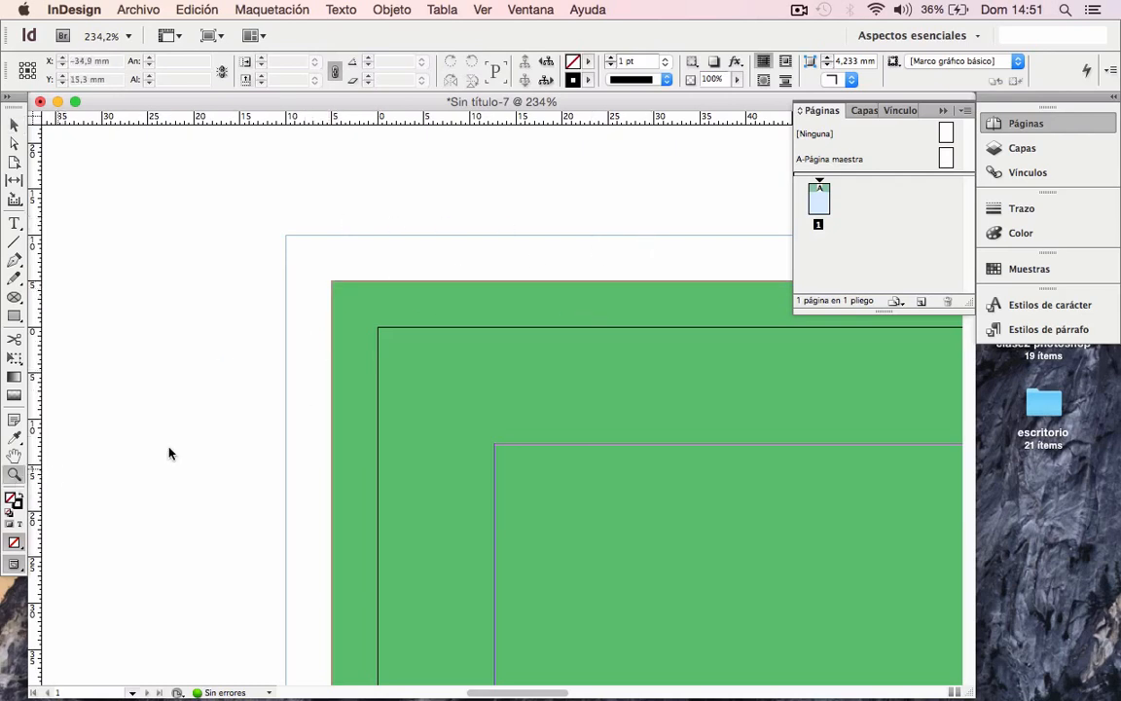
alt+click(335, 400)
alt+click(607, 433)
alt+click(607, 433)
alt+click(607, 433)
alt+click(607, 433)
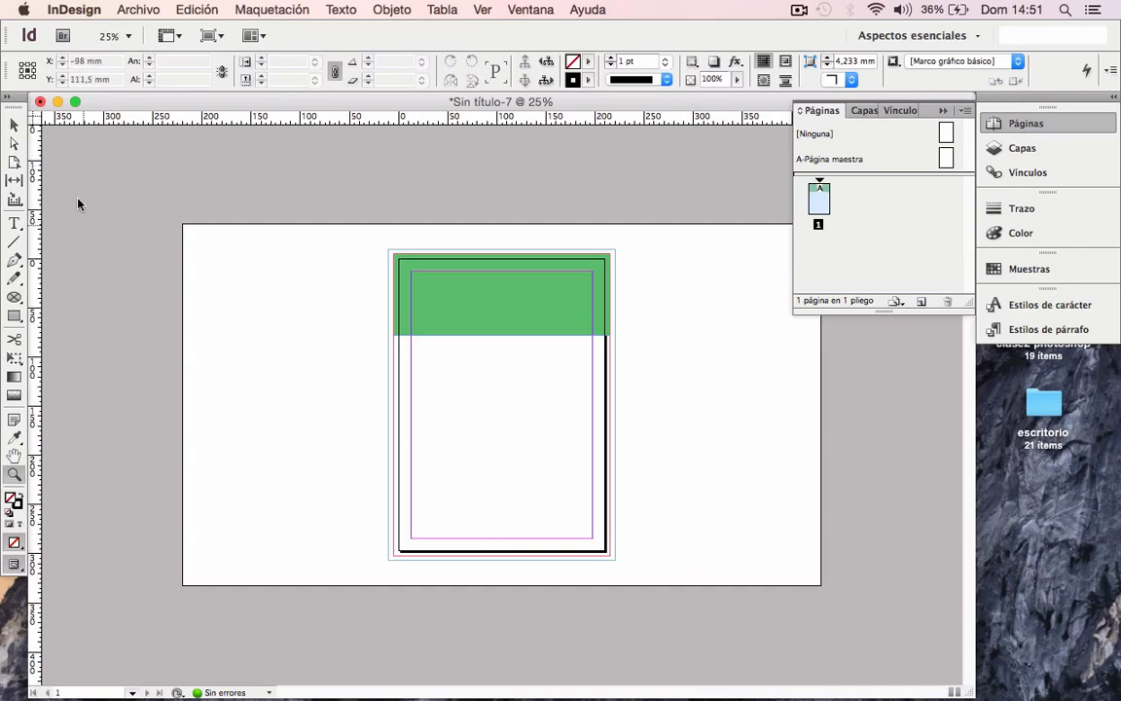
Remove the green rectangle from the page.
click(13, 124)
drag(348, 233, 642, 340)
key(super+c)
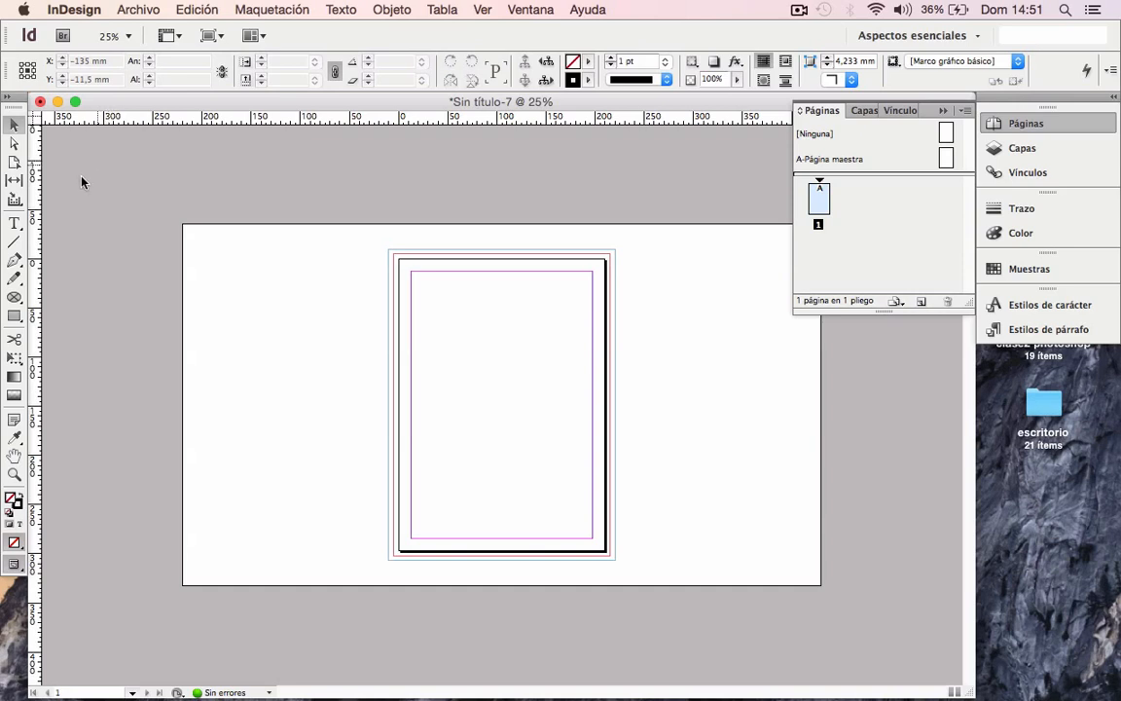
click(15, 317)
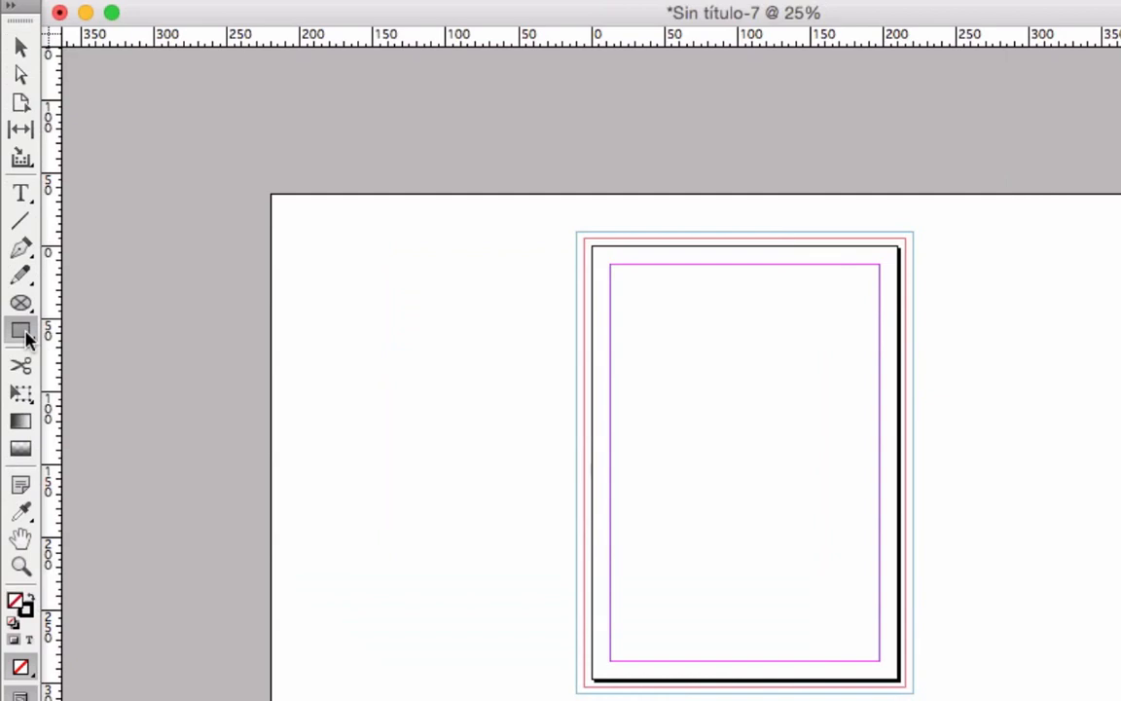
drag(26, 337, 21, 51)
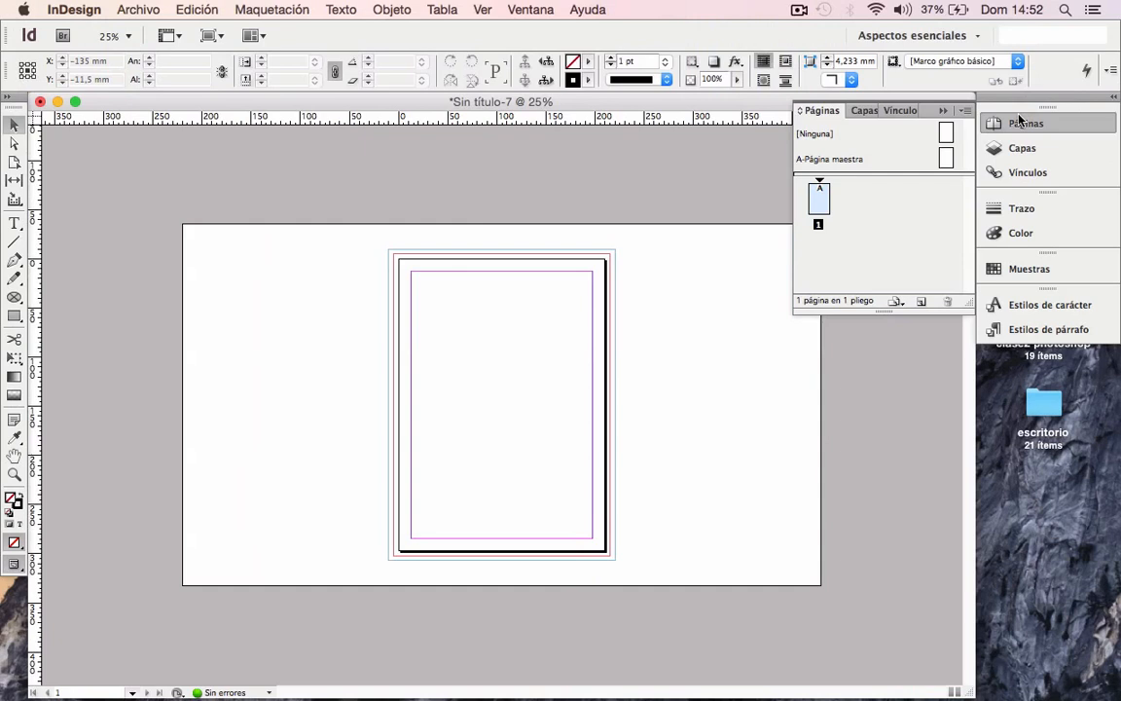
Collapse the Pages panel.
click(1021, 119)
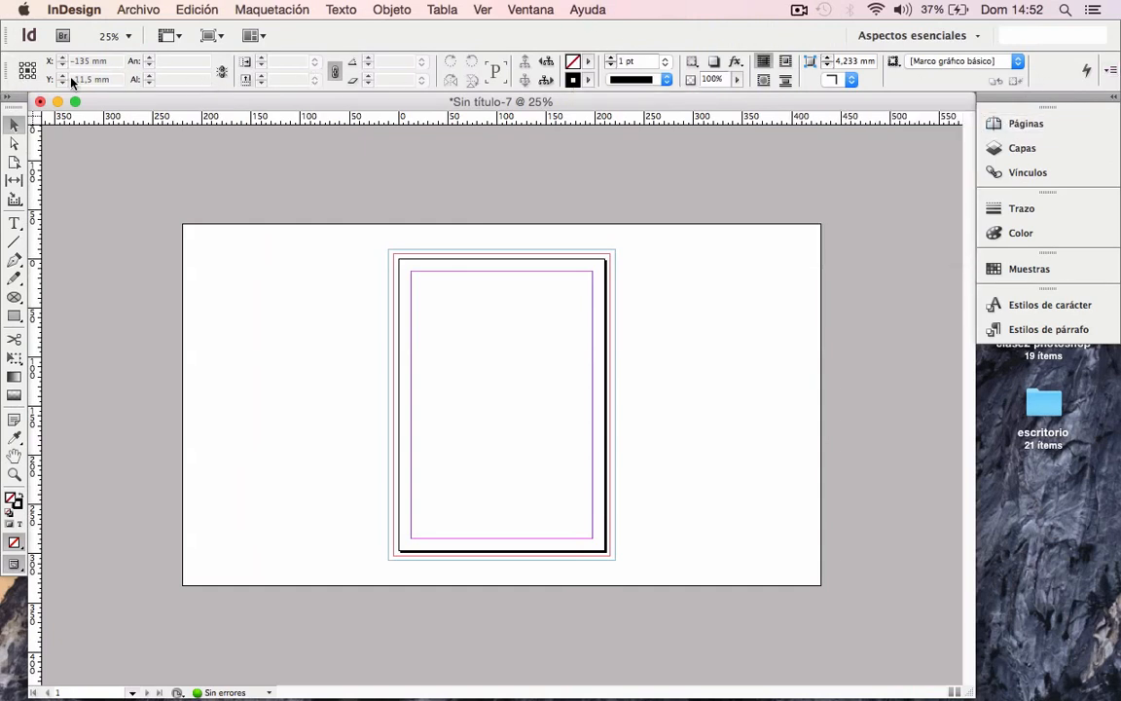
click(529, 10)
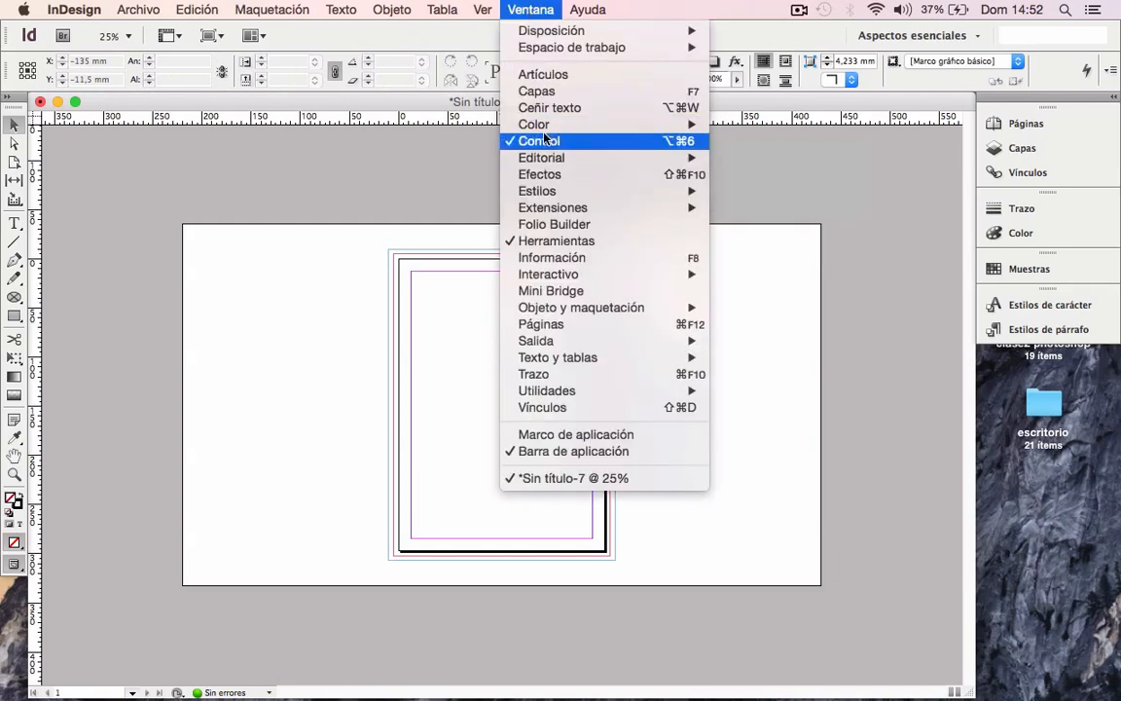
click(185, 105)
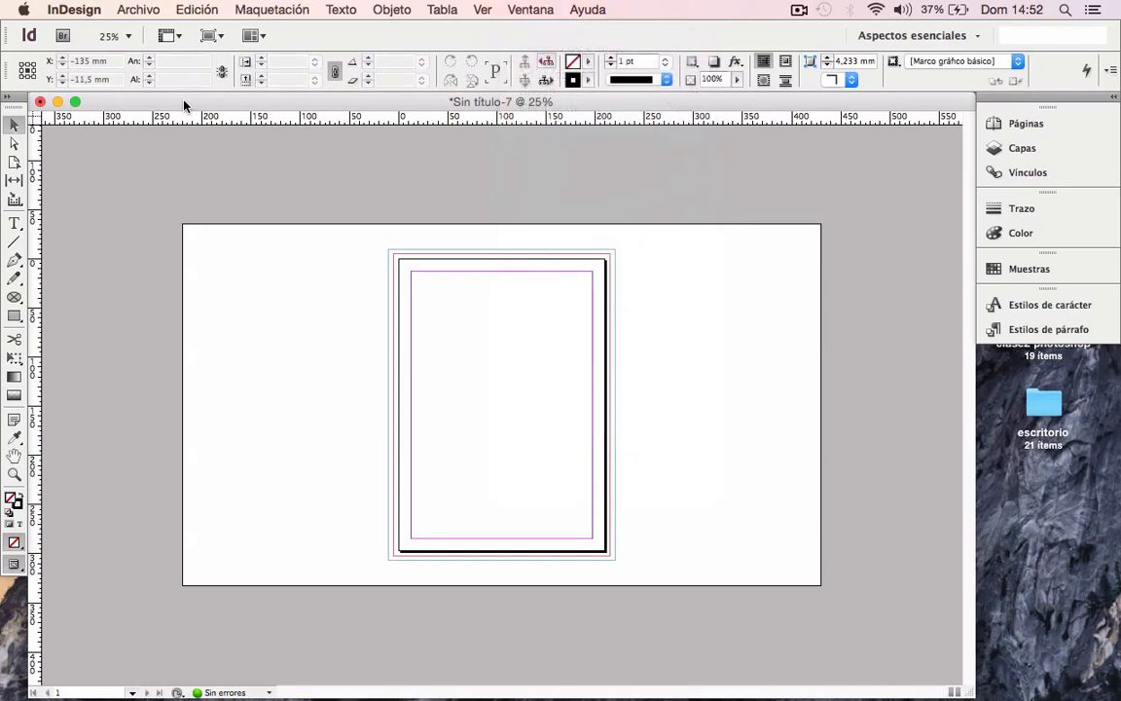
Draw a rectangle about 35 × 37 mm on the pasteboard beside the page's upper-left corner.
click(14, 474)
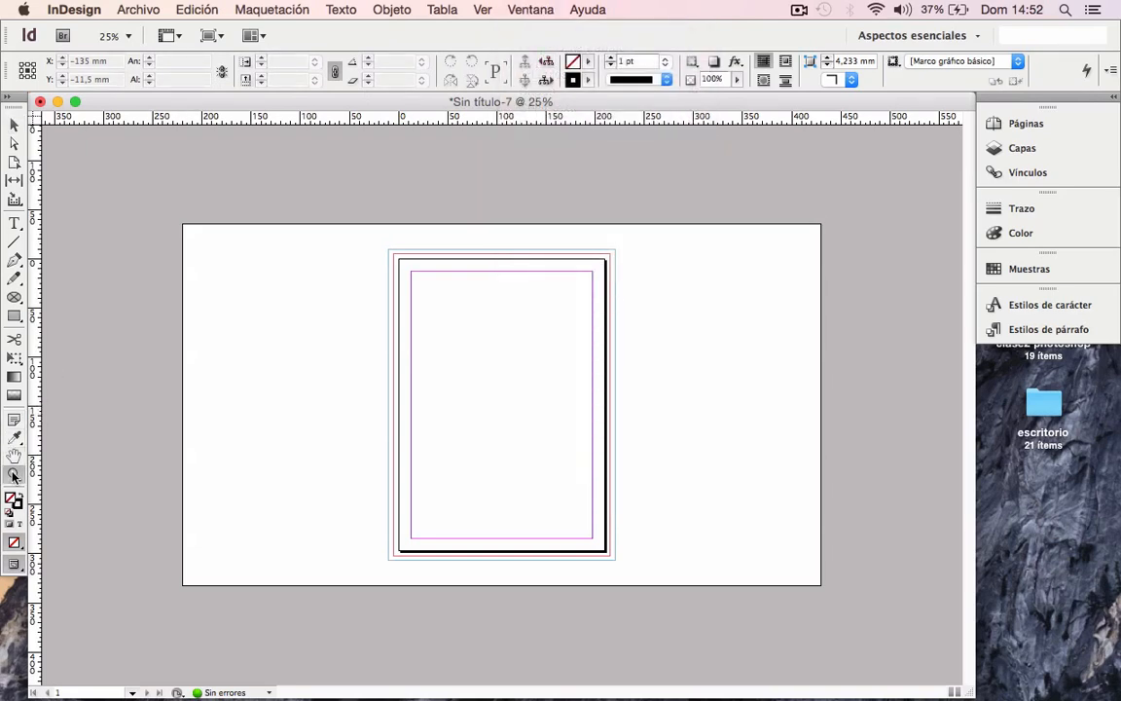
drag(338, 231, 609, 454)
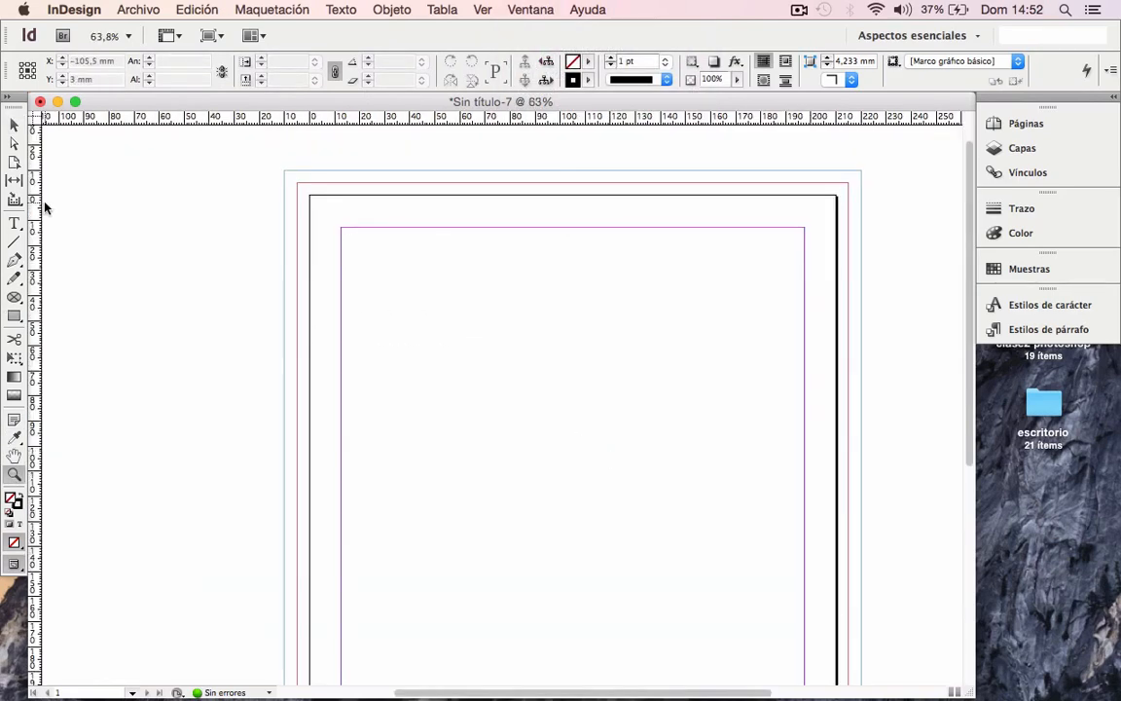
click(14, 317)
drag(110, 188, 198, 282)
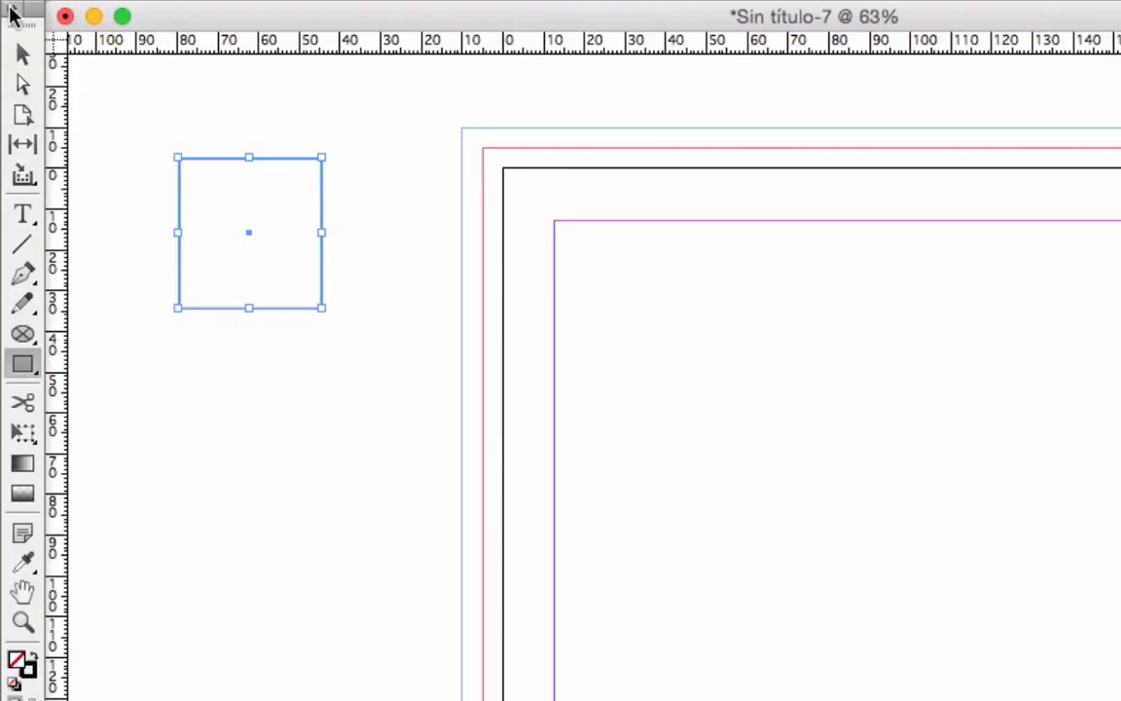
Switch the toolbox to its two-column layout.
click(12, 9)
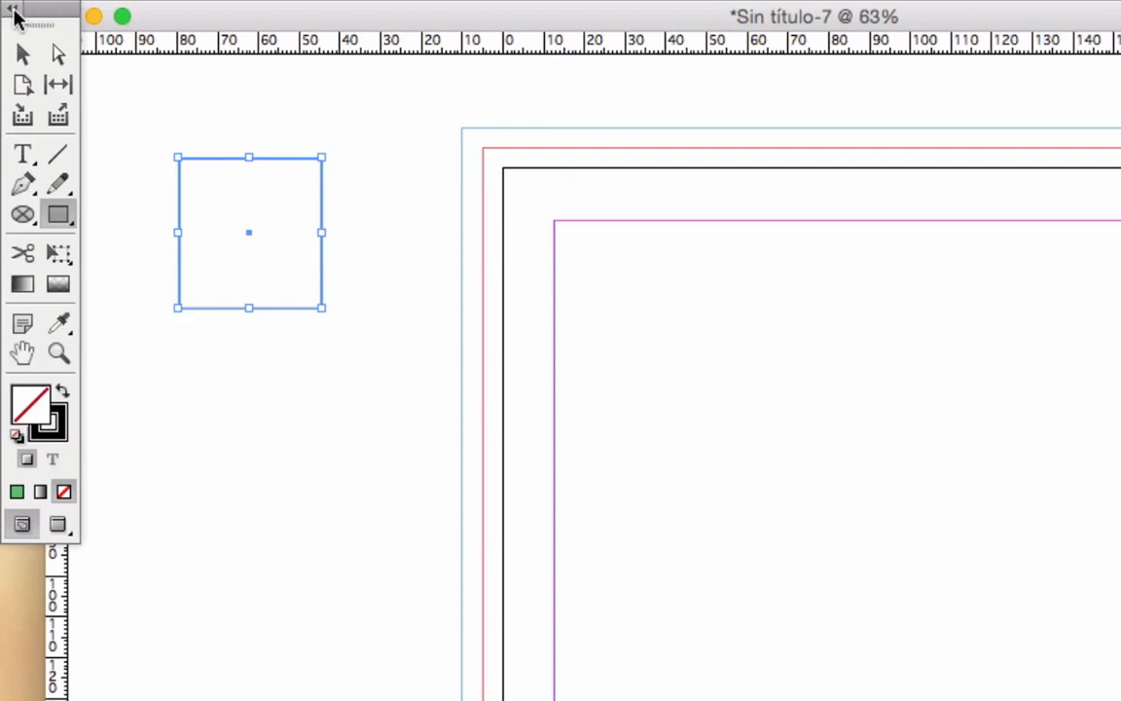
click(15, 18)
click(15, 17)
click(15, 18)
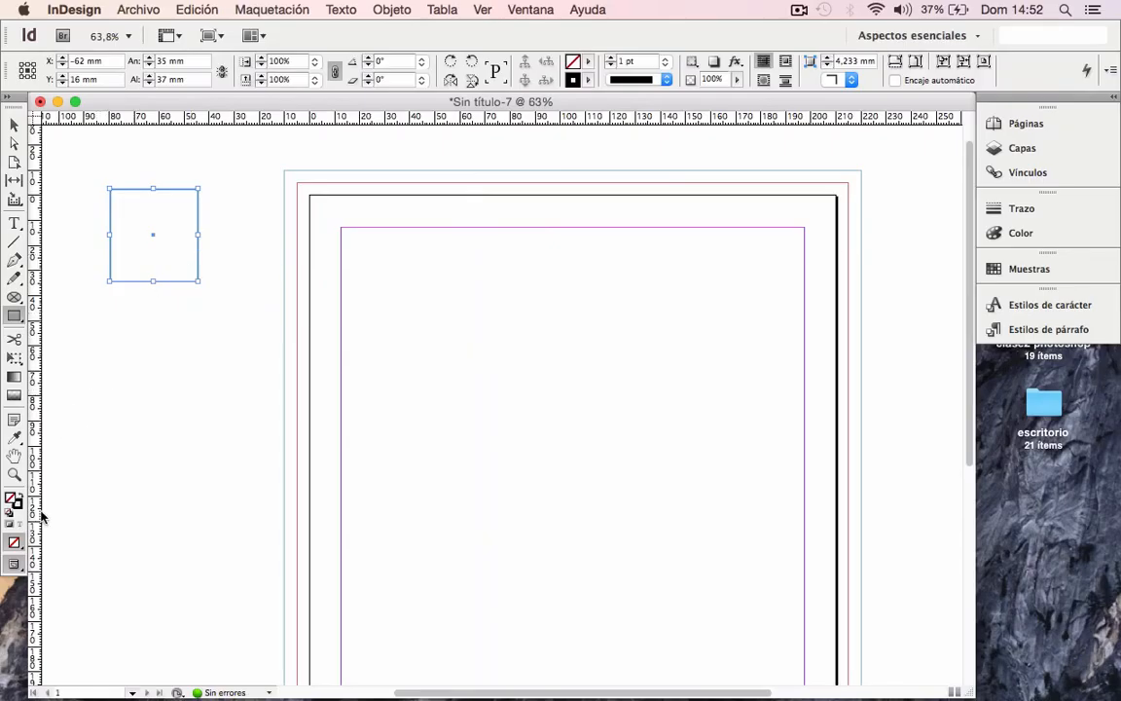
click(5, 96)
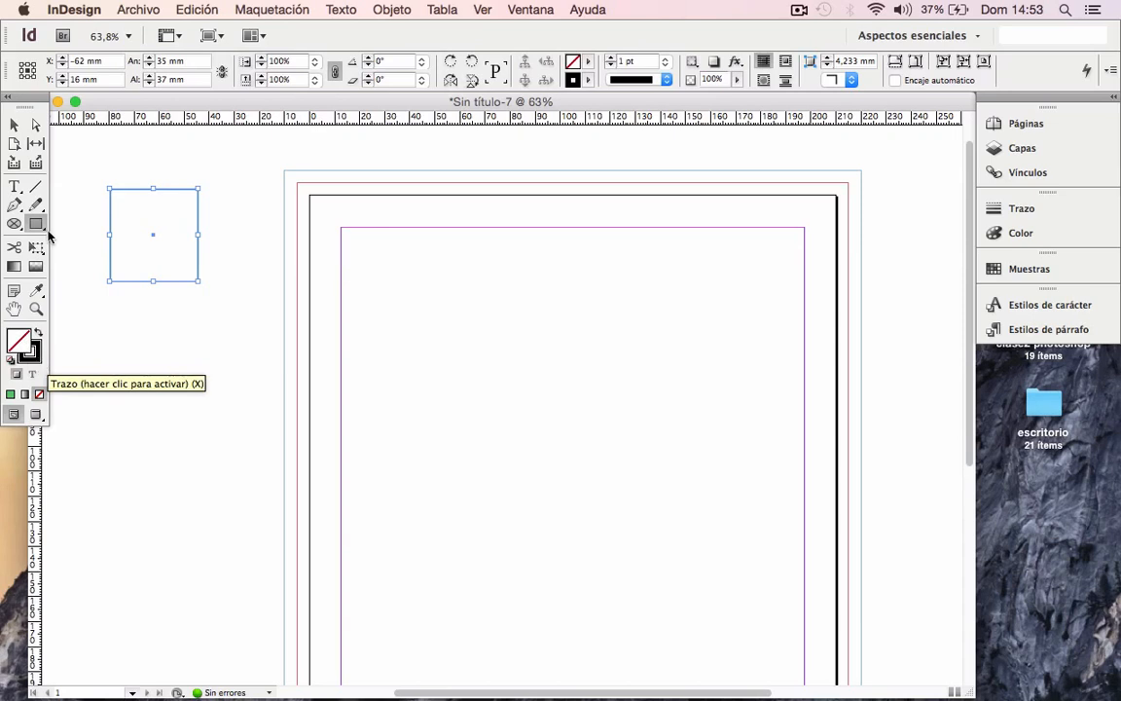
Delete the rectangle from the pasteboard.
click(15, 125)
drag(236, 163, 84, 292)
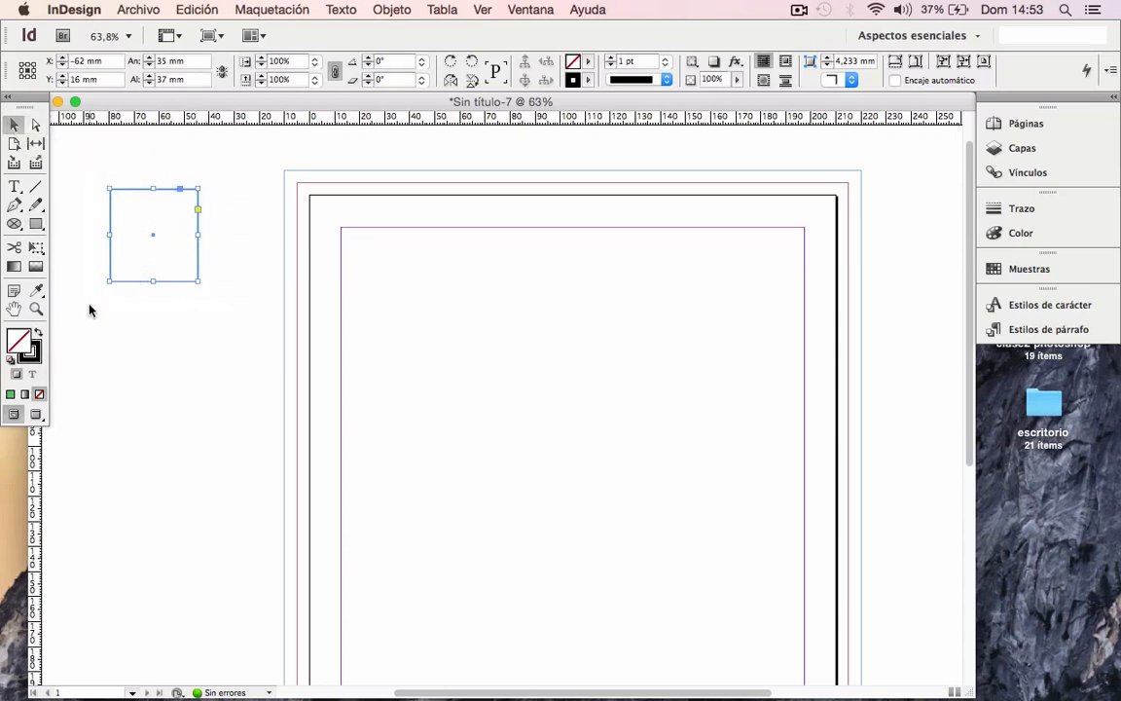
key(Delete)
Draw a rectangle about 26.5 × 45 mm and a square of about 22.5 mm side by side on the pasteboard beside the page.
click(34, 225)
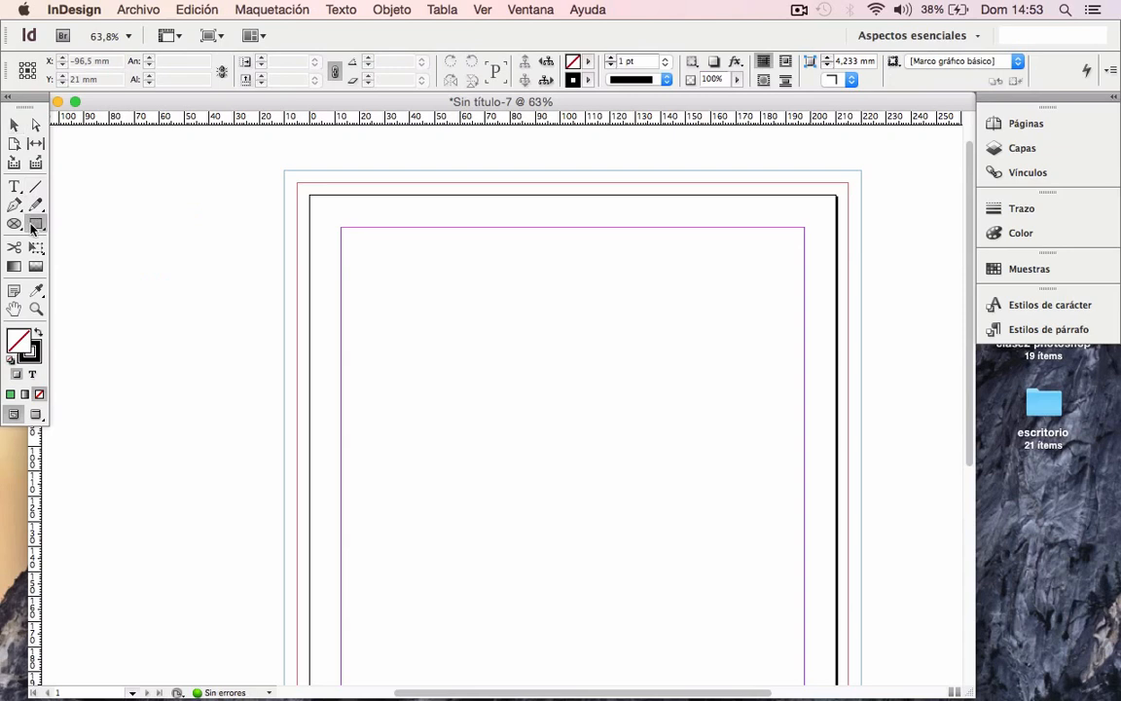
drag(102, 212, 170, 325)
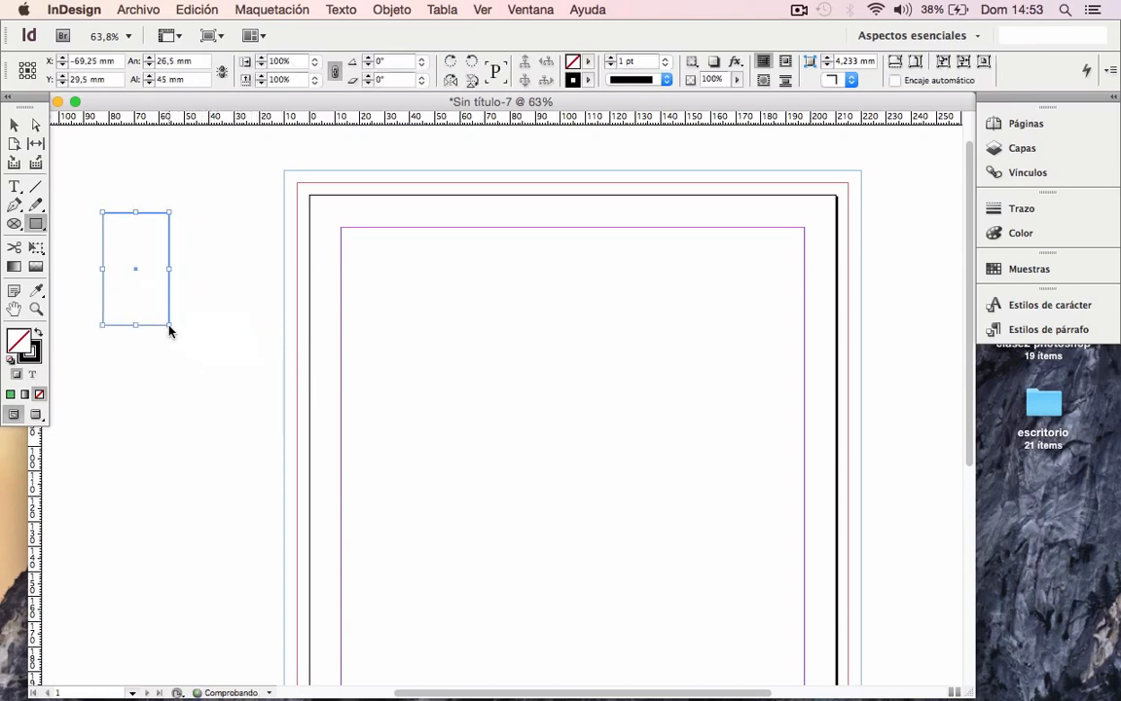
drag(193, 215, 260, 276)
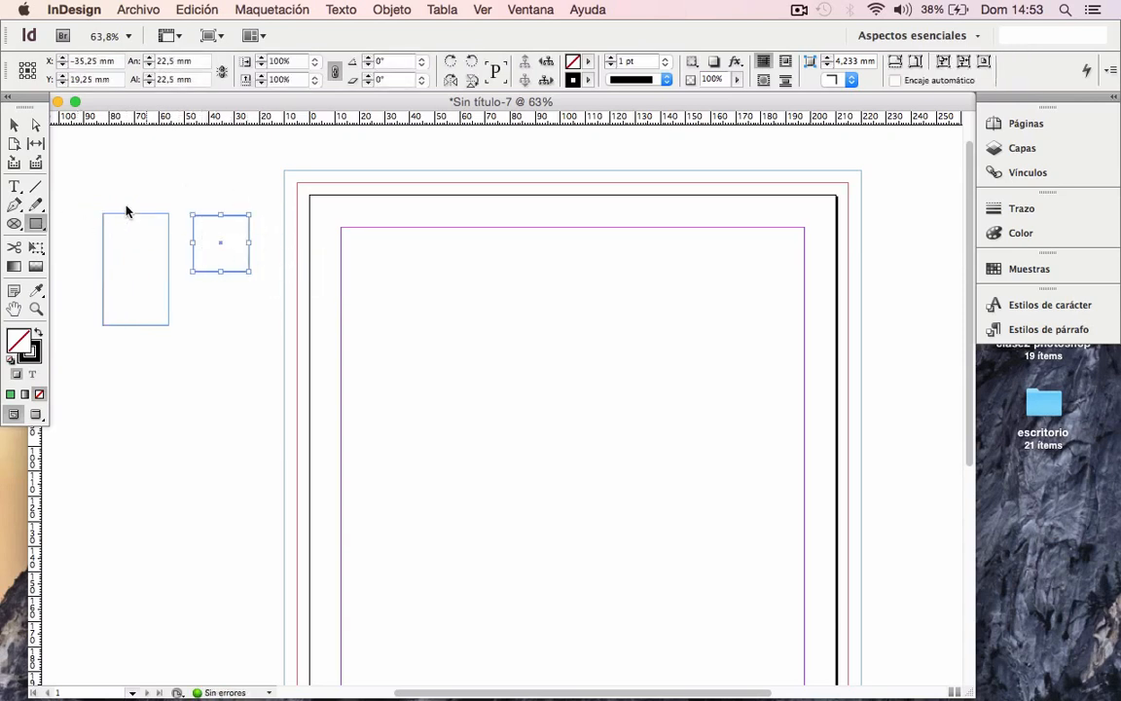
Draw an ellipse below the square and a circle about 25.5 mm across below the tall rectangle on the pasteboard.
drag(36, 225, 73, 240)
drag(198, 292, 259, 349)
drag(114, 371, 228, 434)
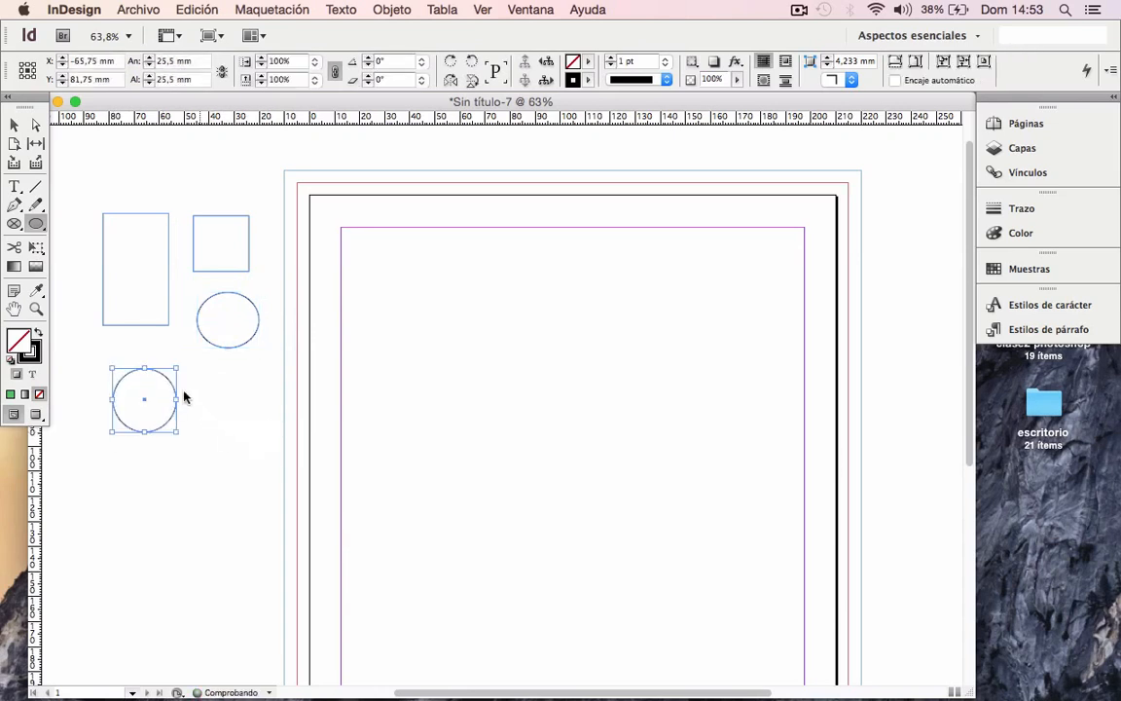
click(16, 125)
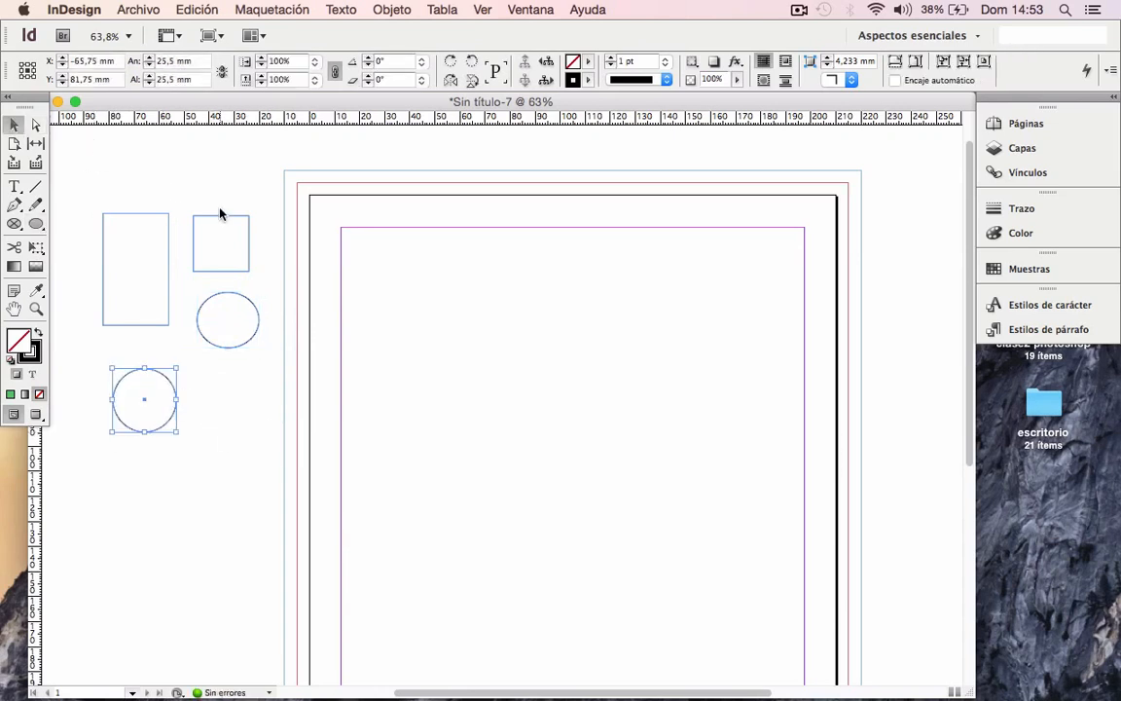
Draw a rectangle about 86 × 129 mm inside the page margins, ending at the page's vertical centre line.
click(36, 223)
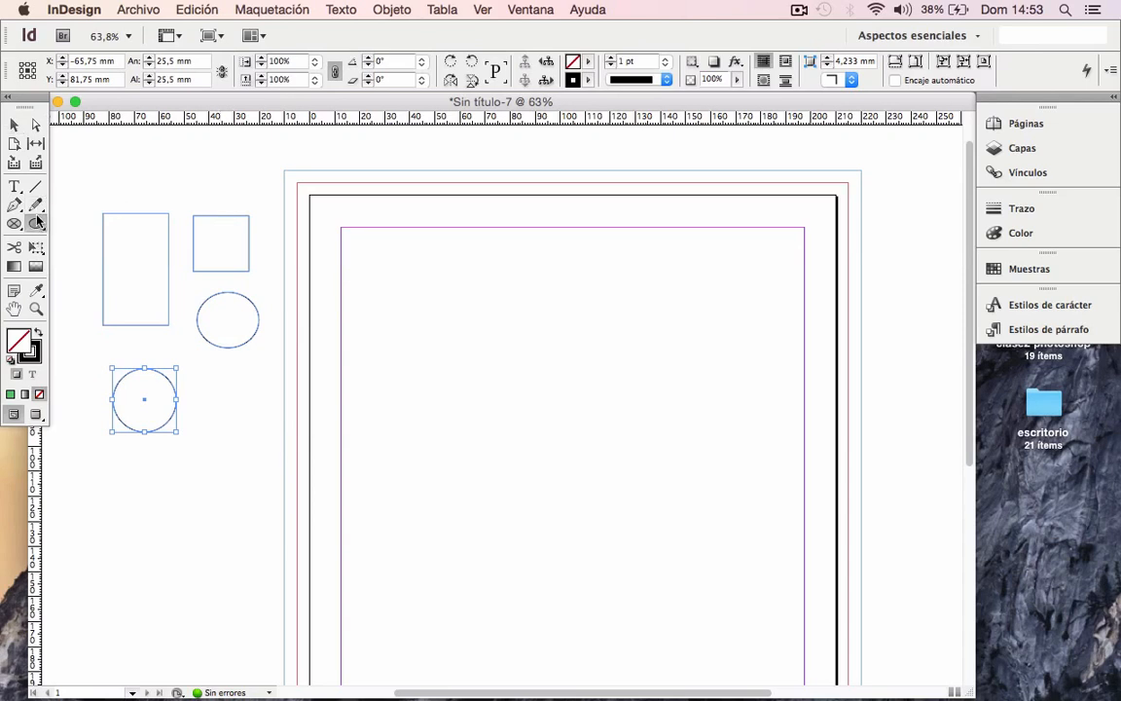
click(107, 224)
drag(356, 244, 428, 327)
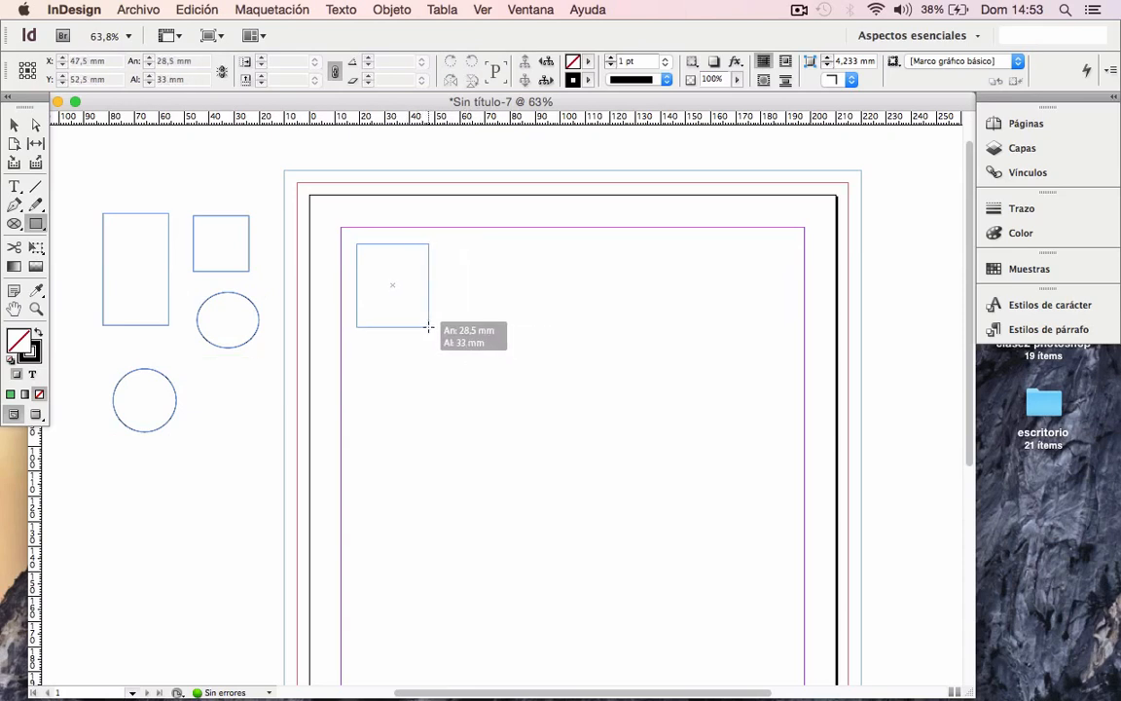
drag(429, 327, 575, 347)
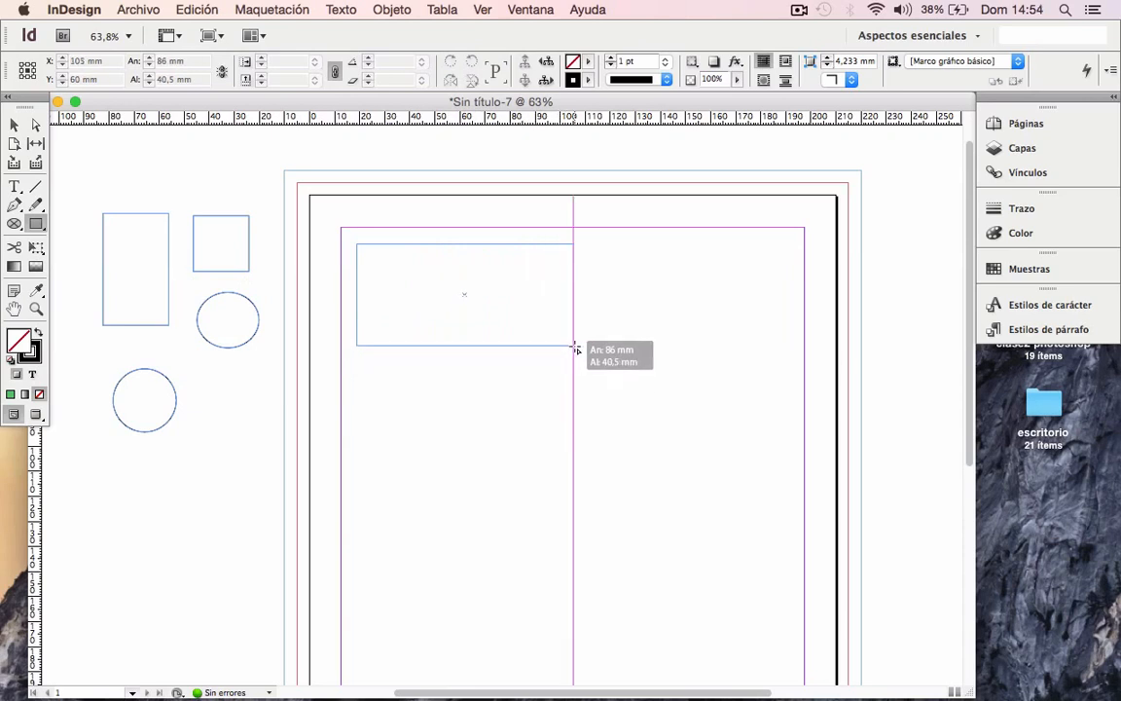
drag(575, 348, 573, 568)
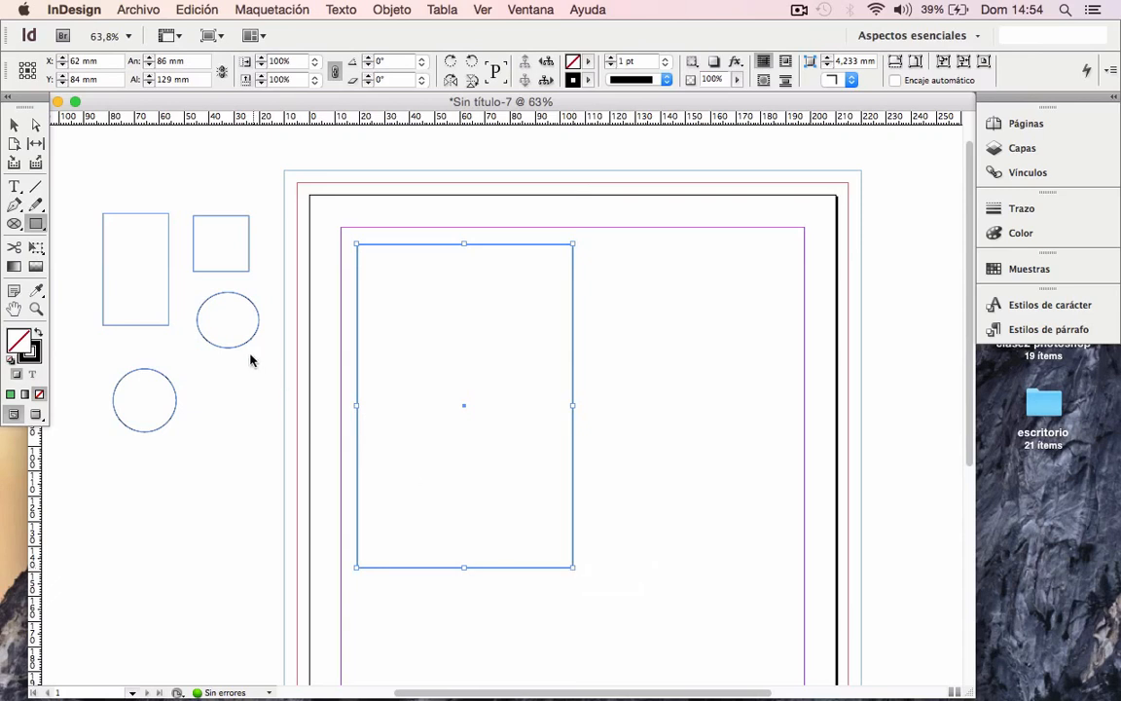
click(14, 125)
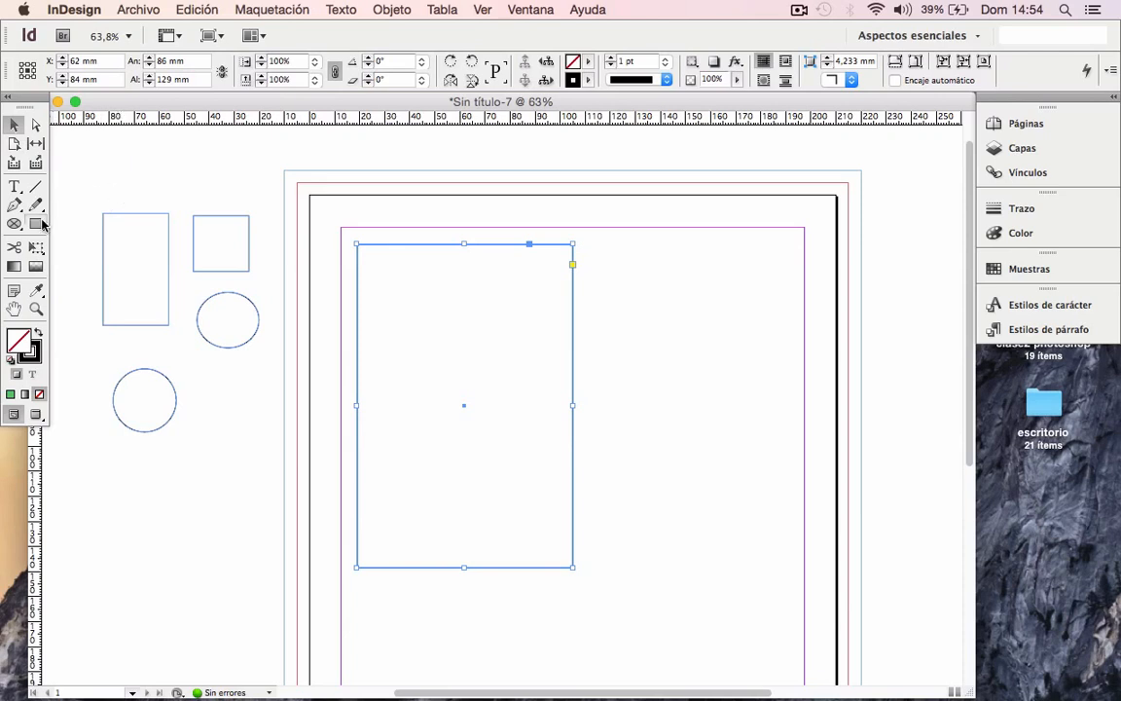
Draw a hexagon about 26.5 × 25.5 mm with the Polygon tool, overlapping the top of the small square.
drag(36, 224, 86, 261)
drag(181, 171, 248, 236)
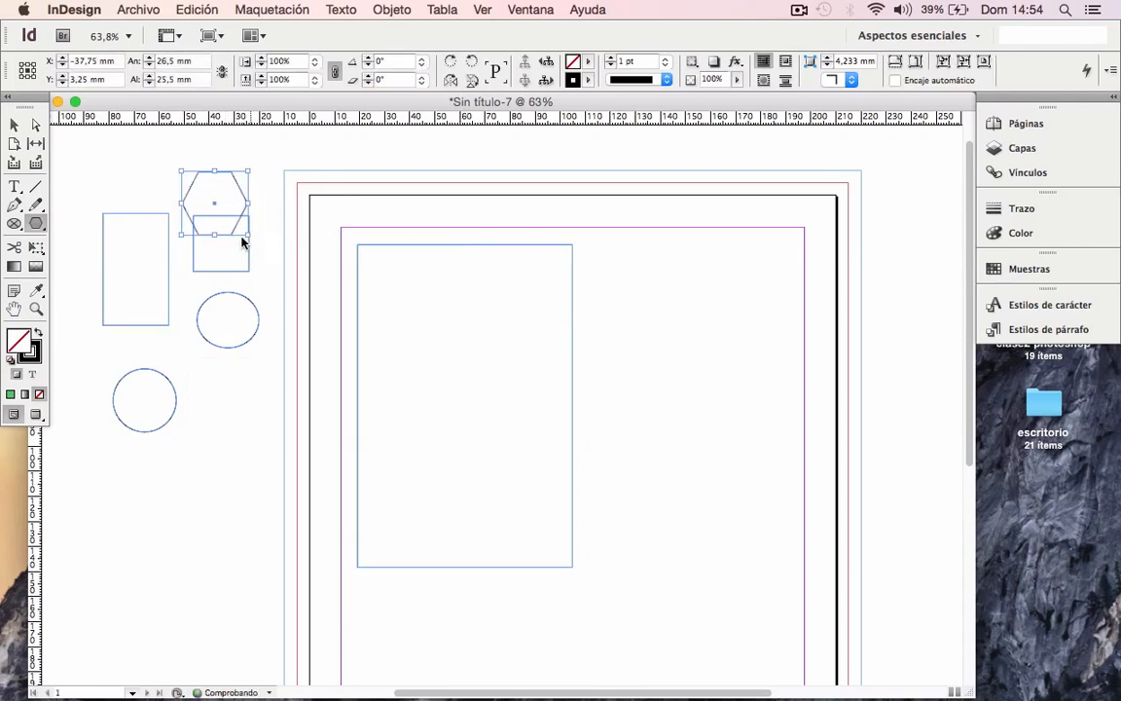
click(13, 125)
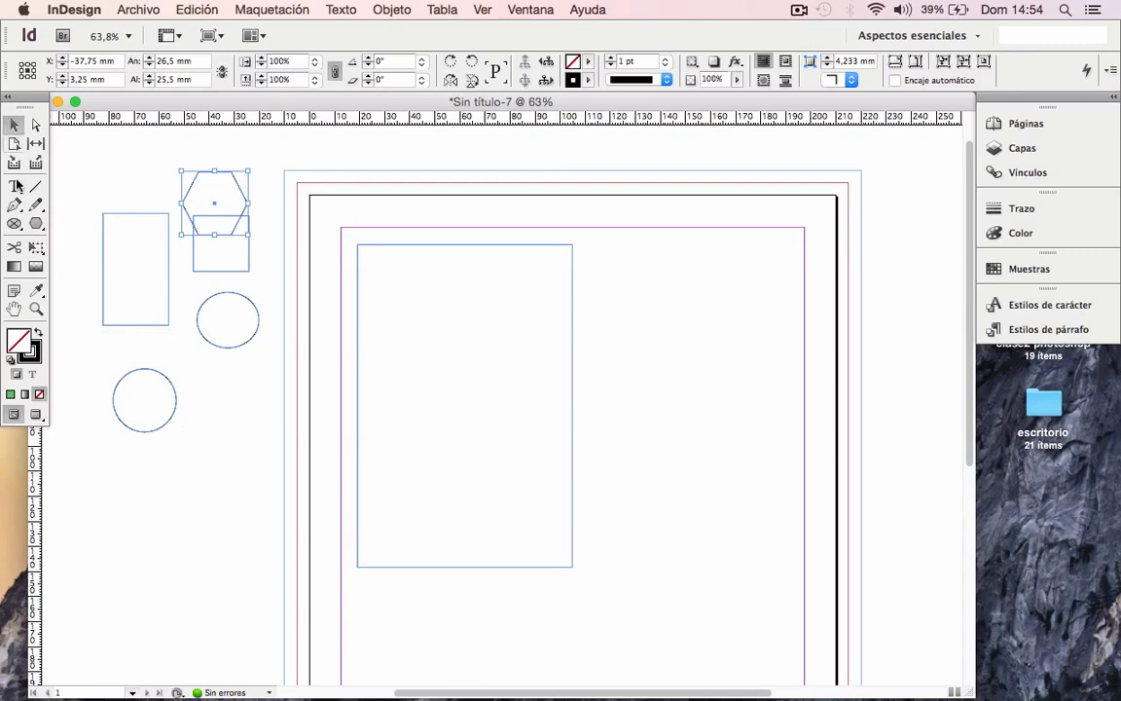
Place a five-sided polygon of 26.5 × 25.5 mm with no star inset over the tall rectangle on the pasteboard.
drag(103, 108, 126, 110)
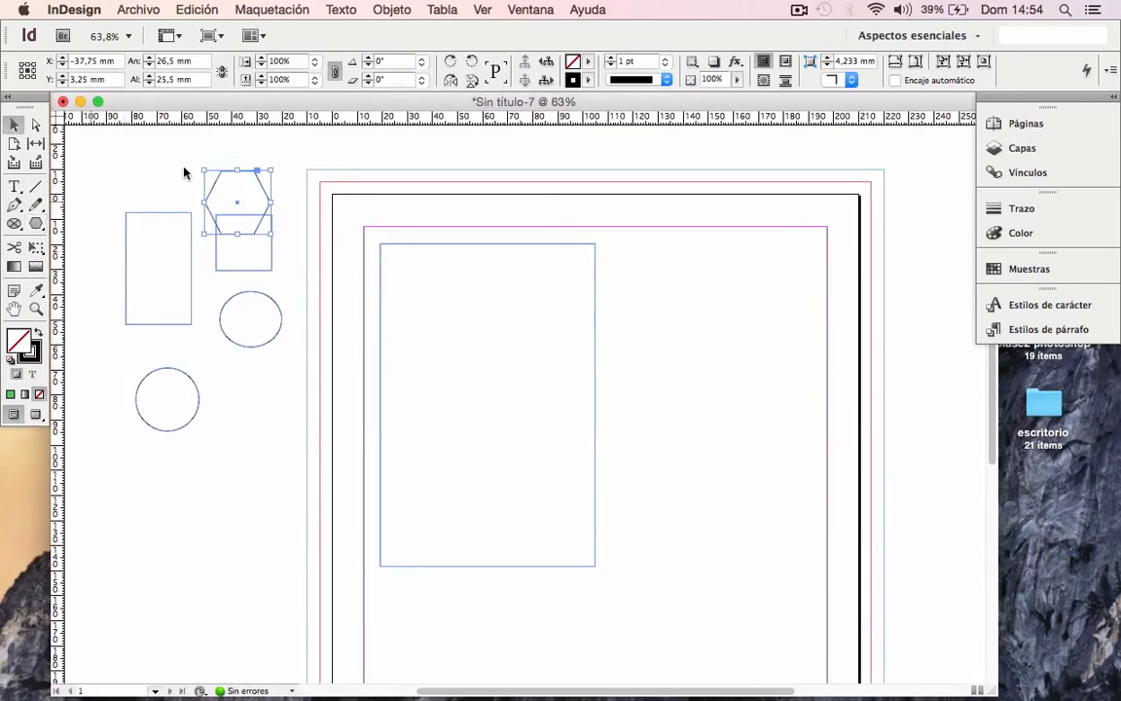
click(37, 224)
click(39, 224)
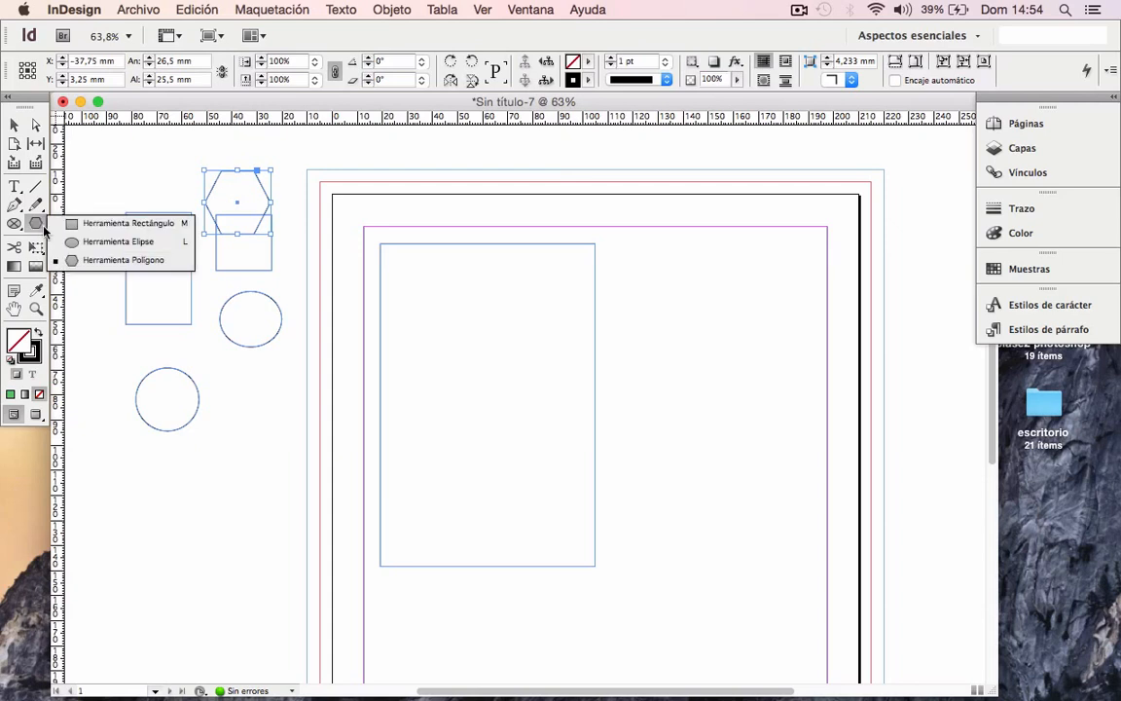
click(88, 260)
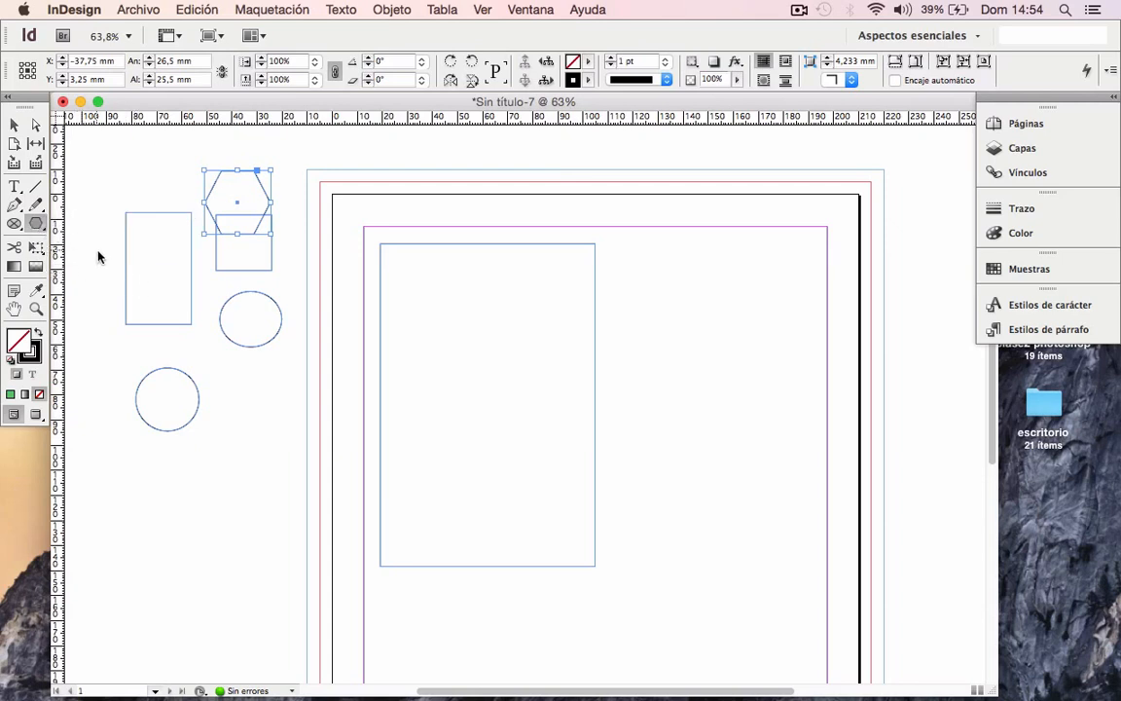
click(98, 258)
drag(568, 274, 541, 168)
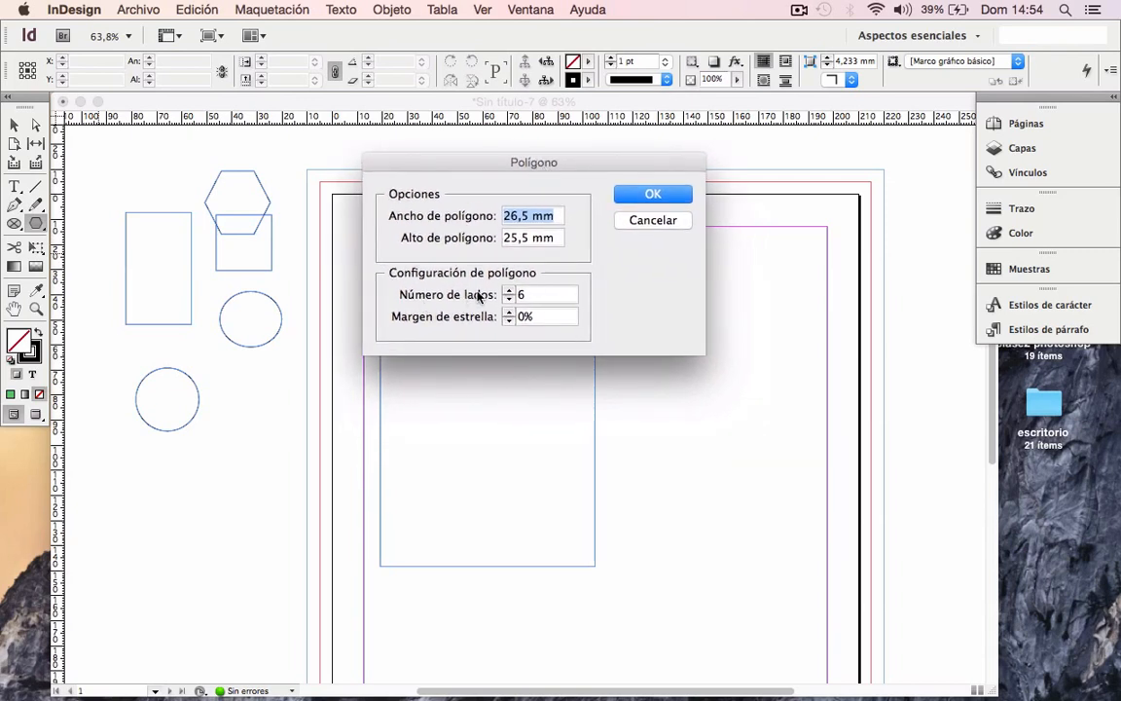
drag(529, 296, 510, 296)
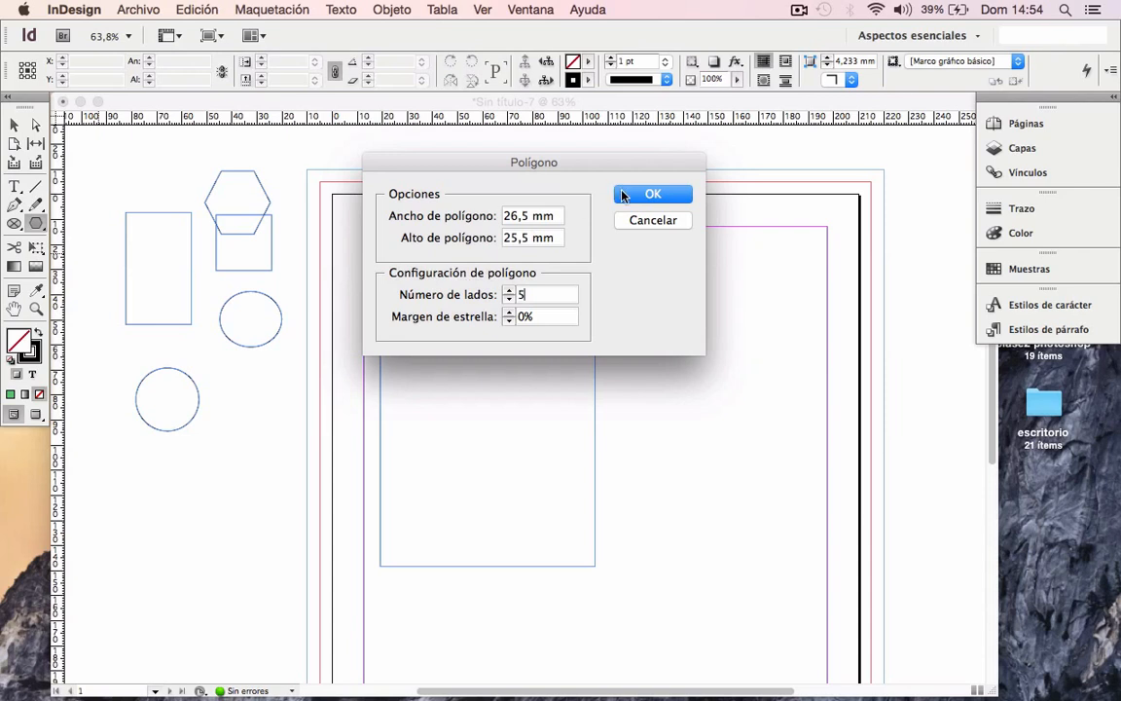
click(657, 194)
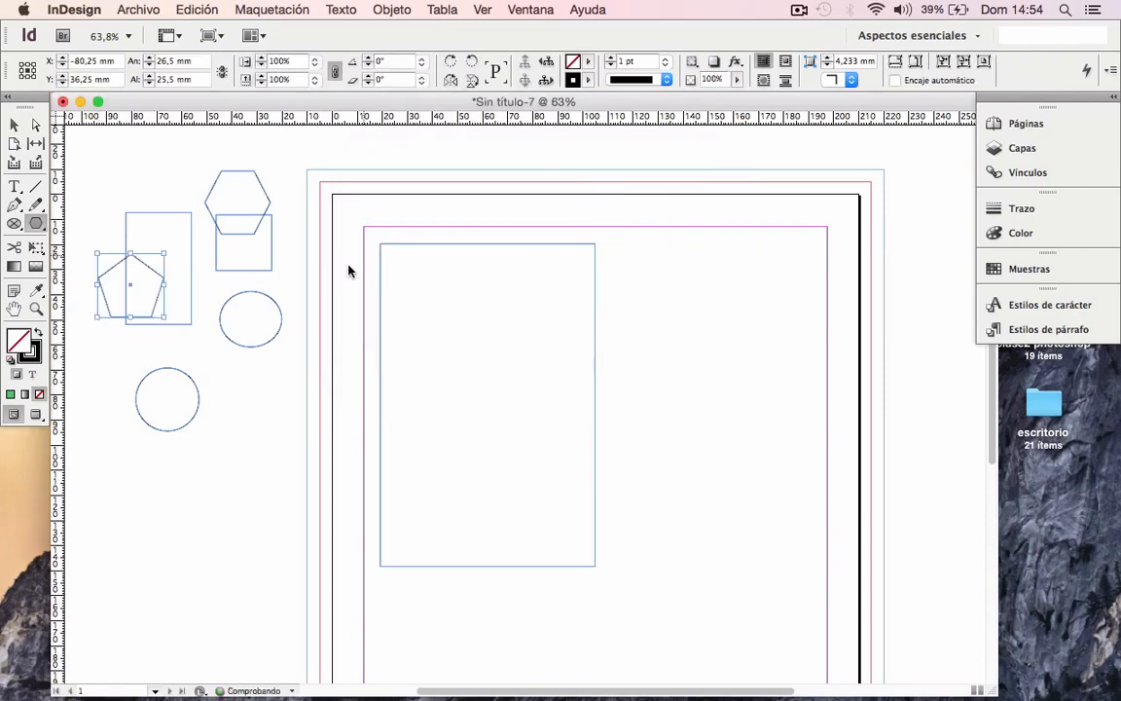
Create a five-pointed star of 26.5 × 25.5 mm with a 30% star inset beside the ellipse, over the page's left edge.
click(288, 292)
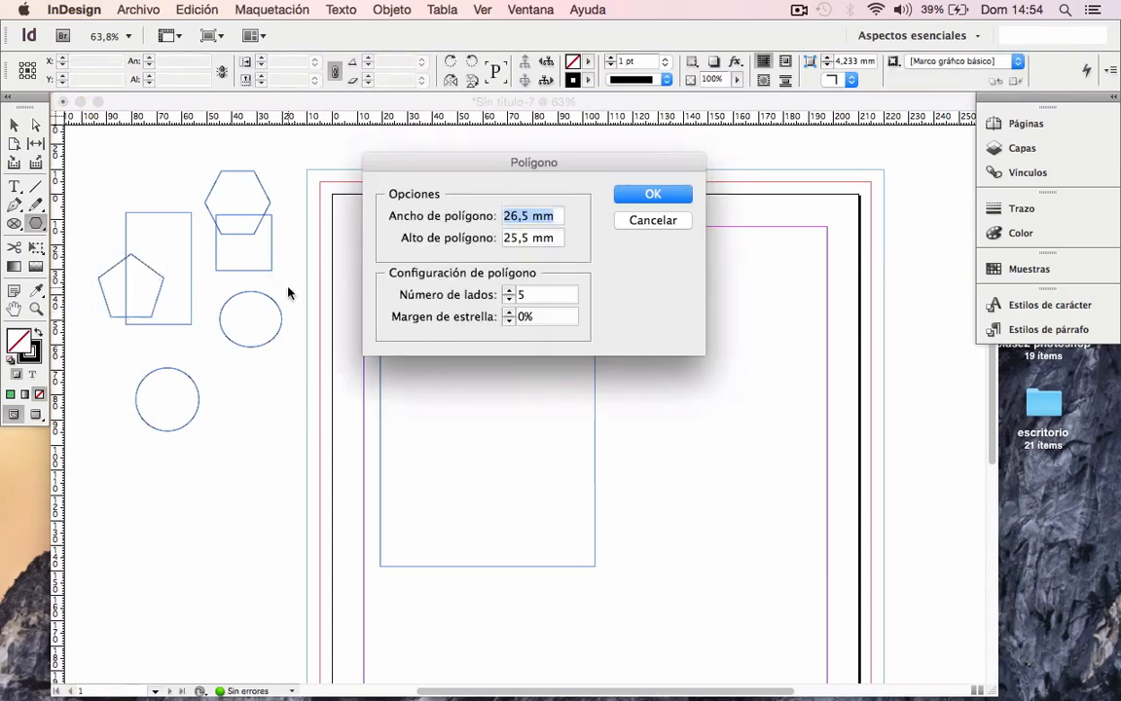
click(524, 317)
text(3)
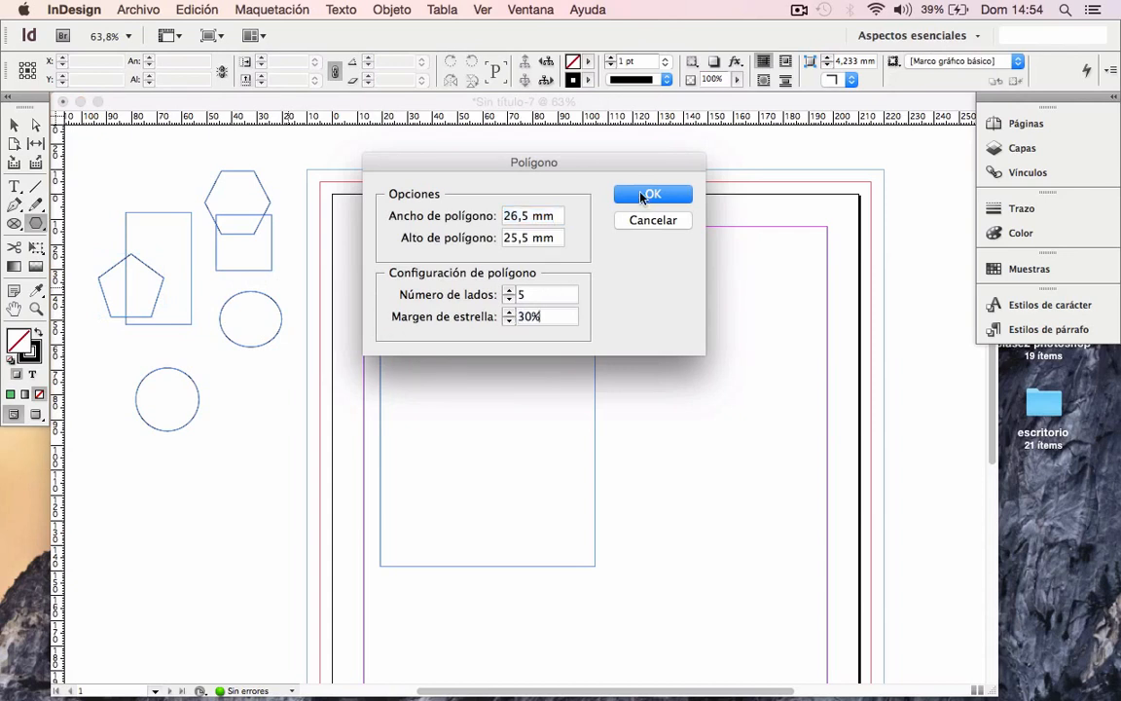
click(650, 194)
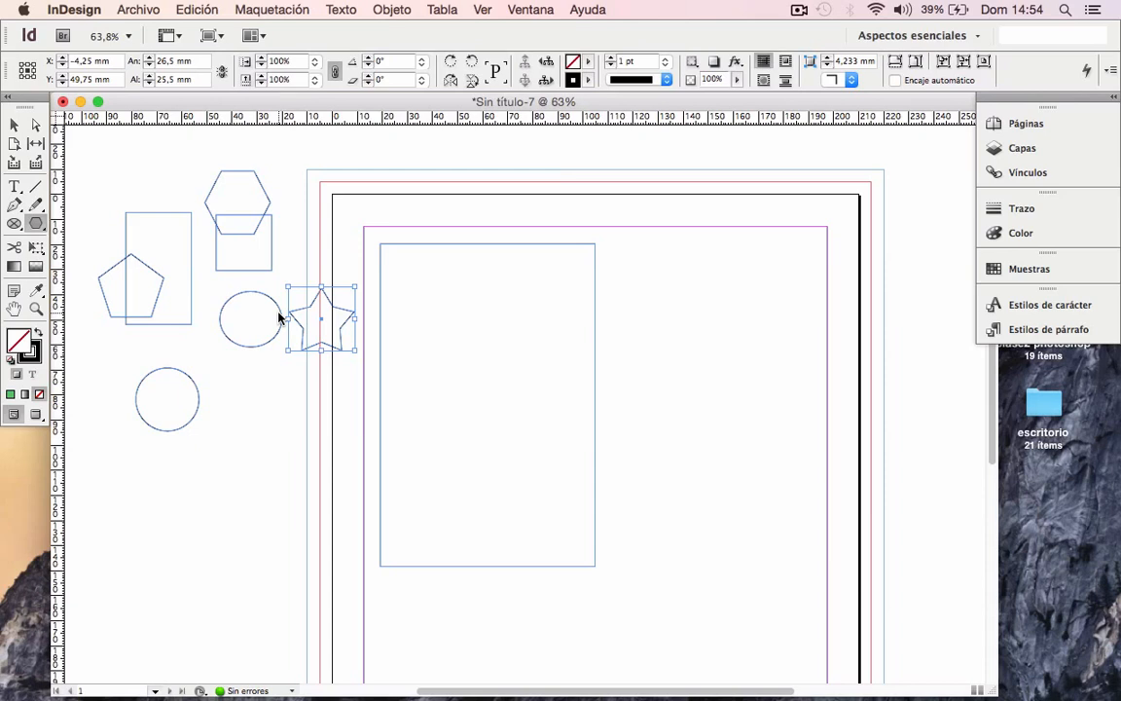
Create a five-pointed star of 26.5 × 25.5 mm with a 10% star inset on the pasteboard beside the pentagon.
scroll(279, 318, up, 1)
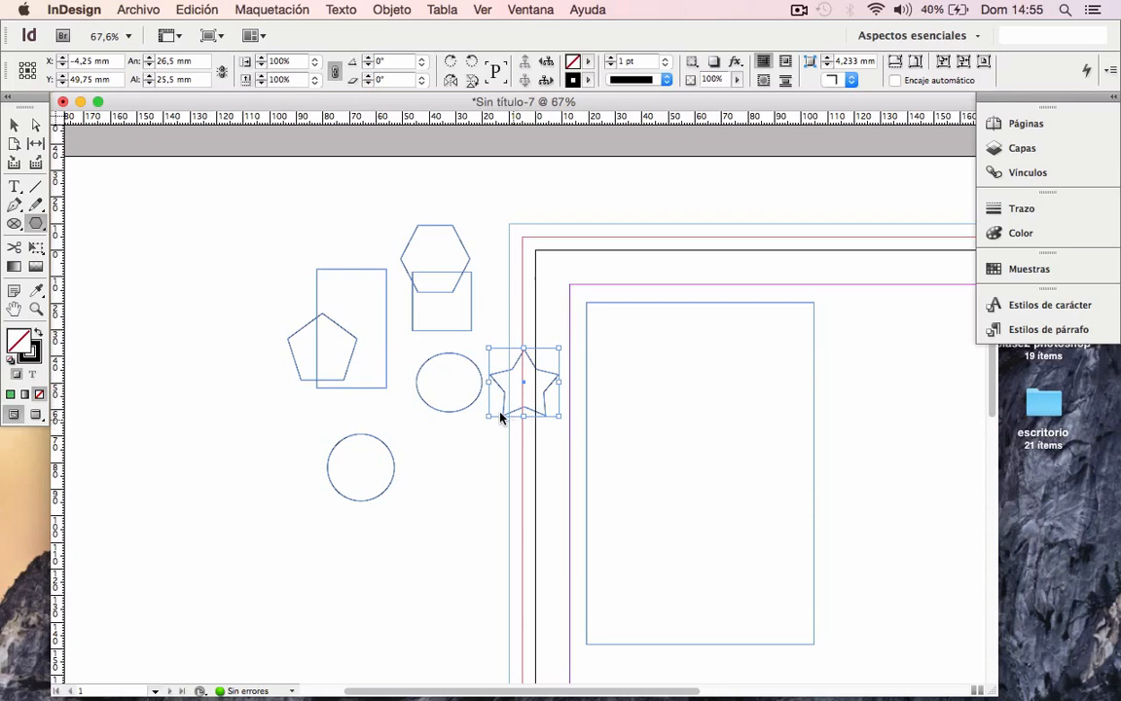
click(436, 323)
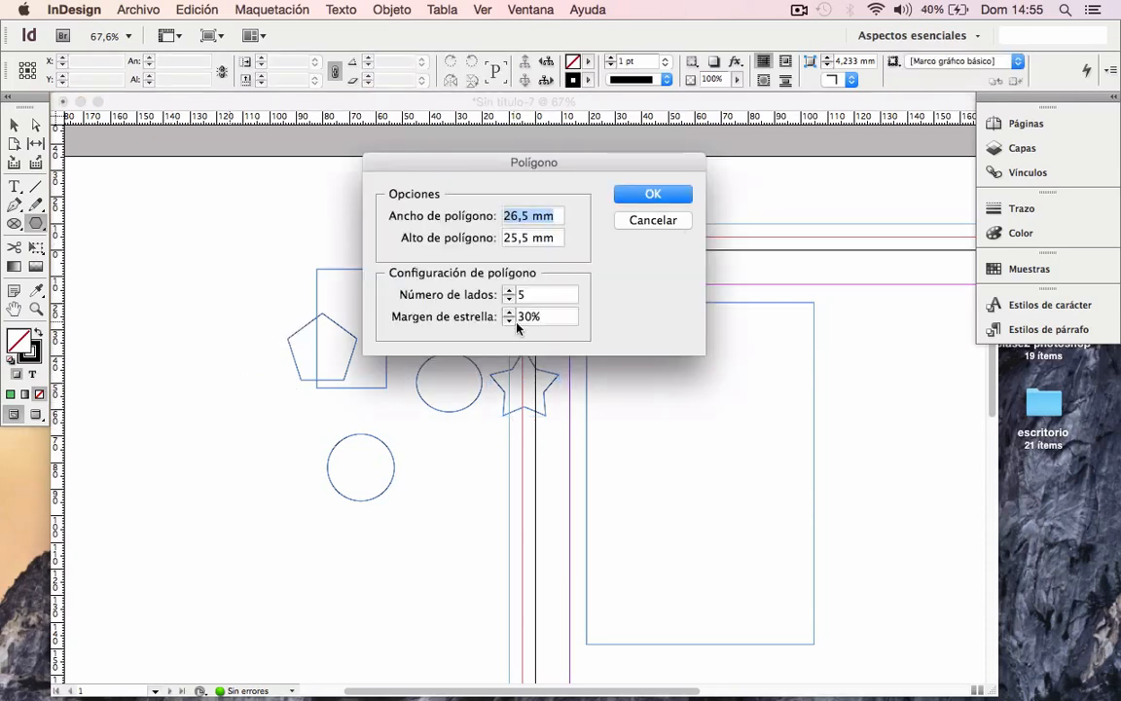
drag(528, 325, 514, 322)
text(10)
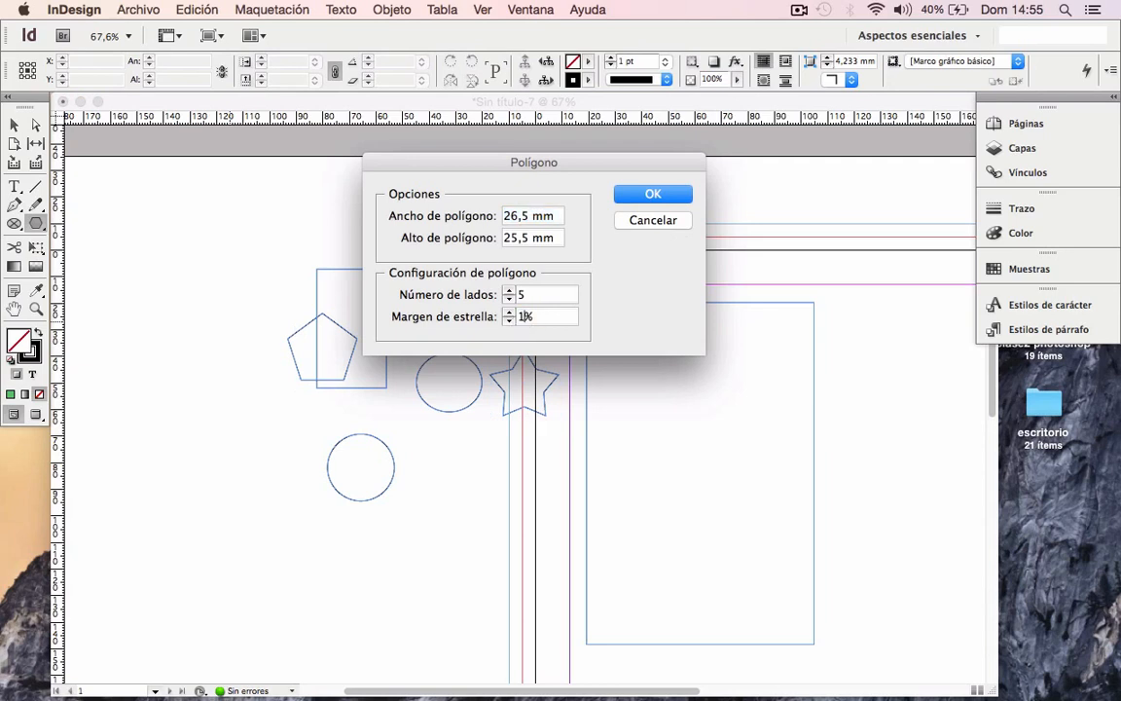
key(Return)
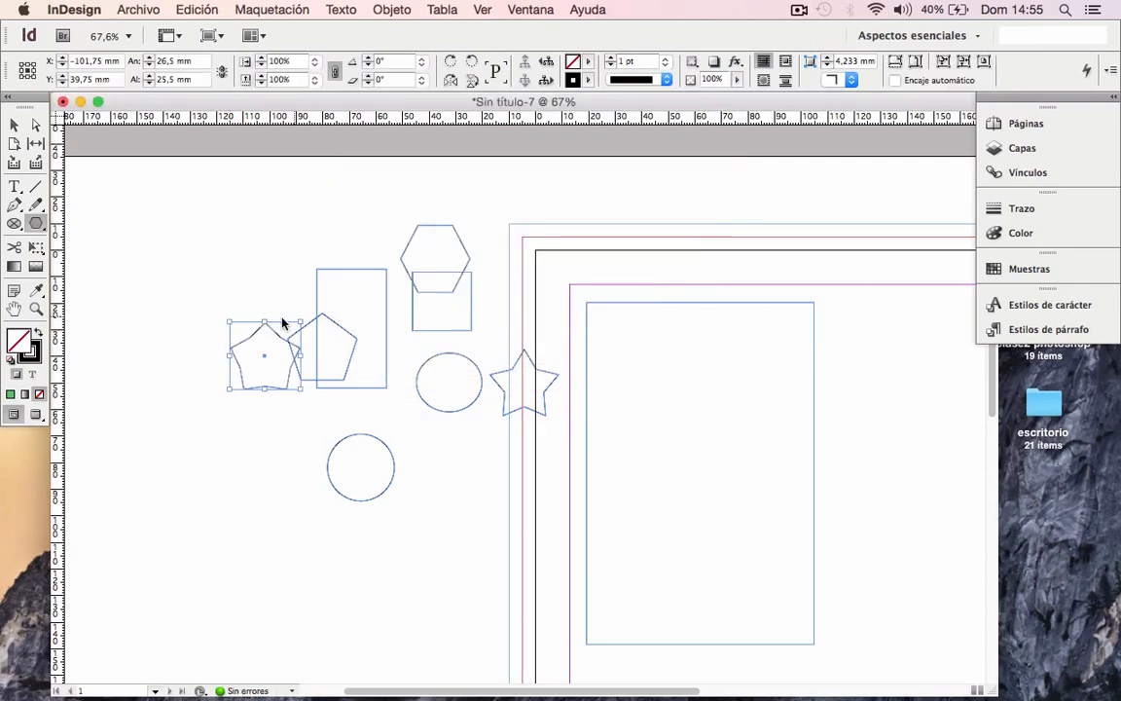
Create a five-pointed star of 26.5 × 25.5 mm with a 70% star inset, overlapping the pentagon on the pasteboard.
click(274, 303)
drag(534, 321, 493, 320)
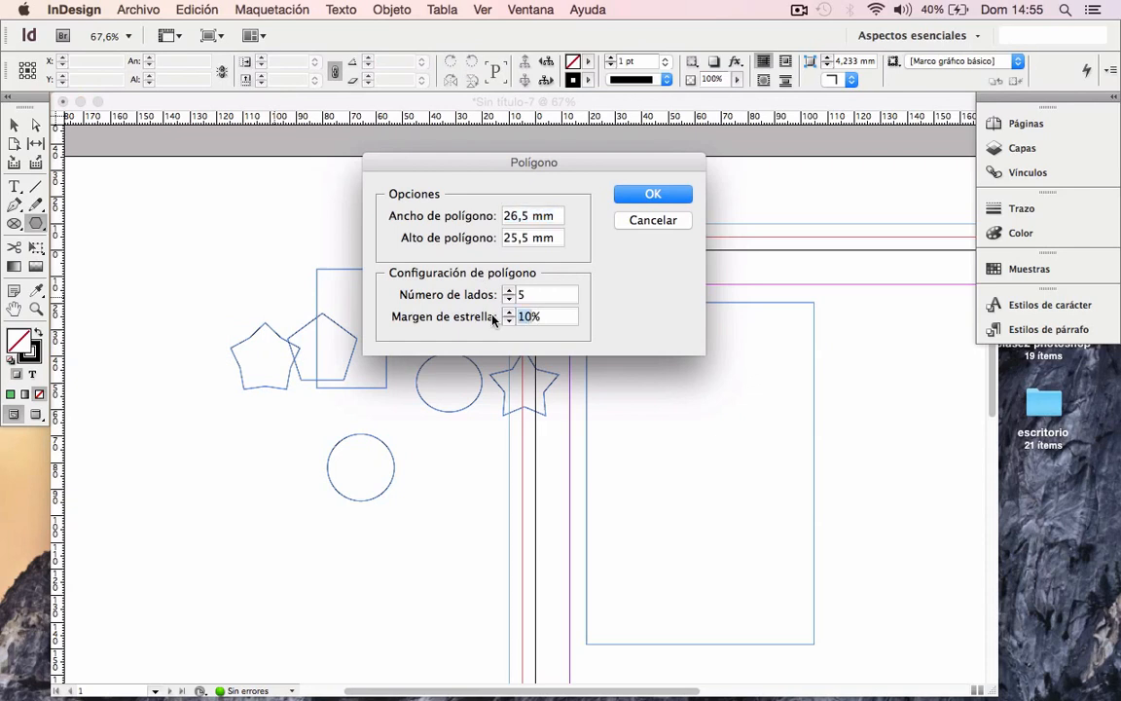
text(70)
key(Return)
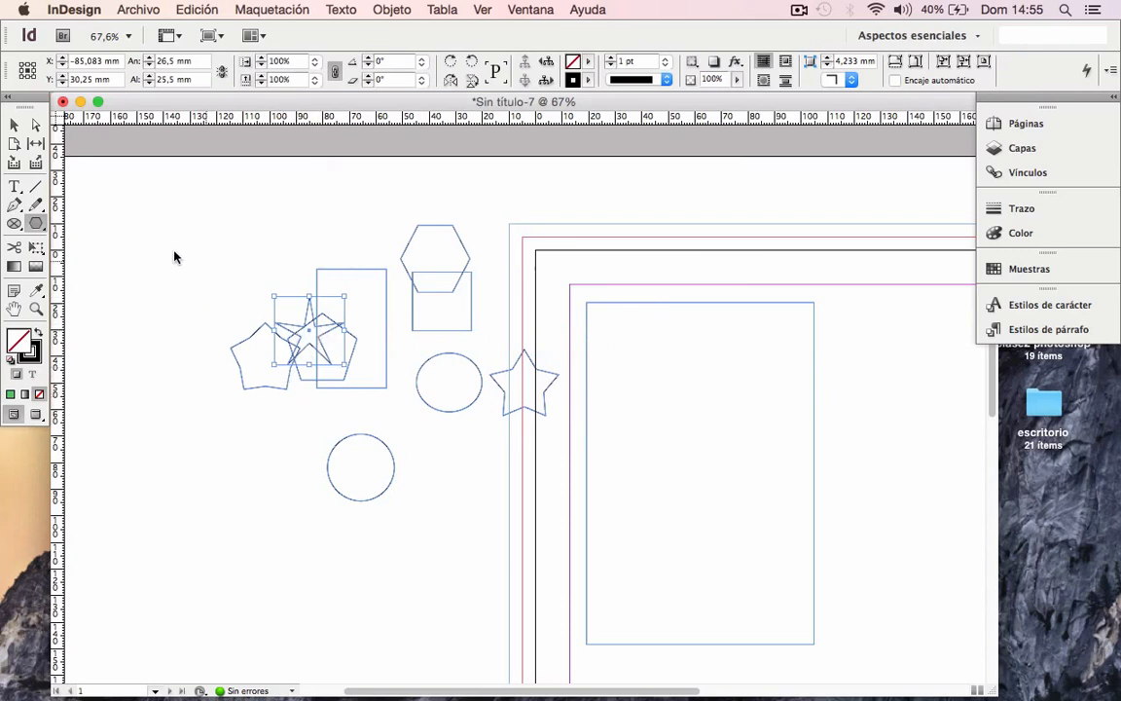
Place vertical ruler guides at about X 115 mm and 19 mm on the page, and about -123 mm and -20 mm on the pasteboard.
click(14, 125)
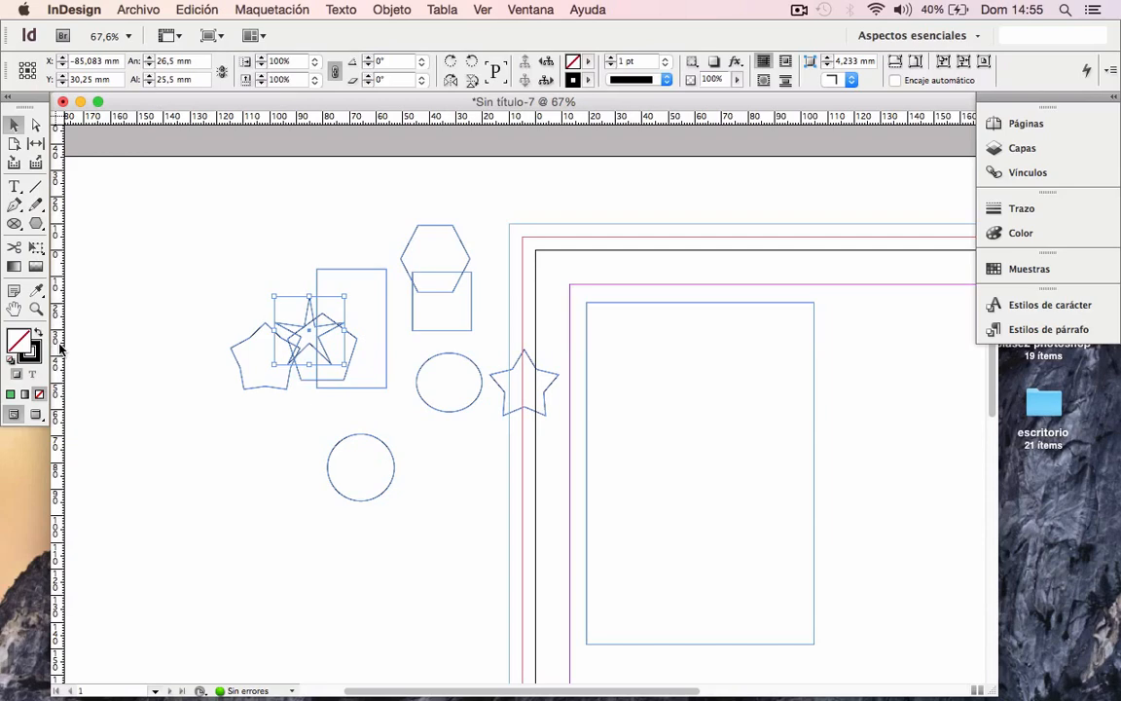
drag(738, 295, 443, 300)
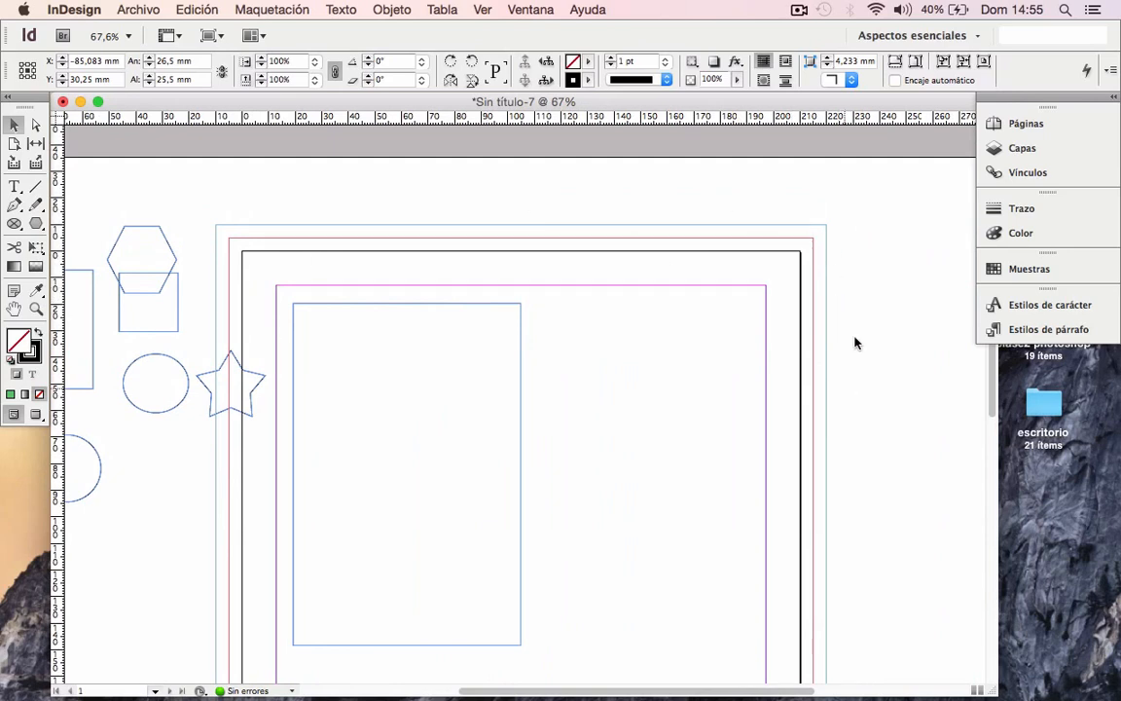
drag(56, 396, 550, 318)
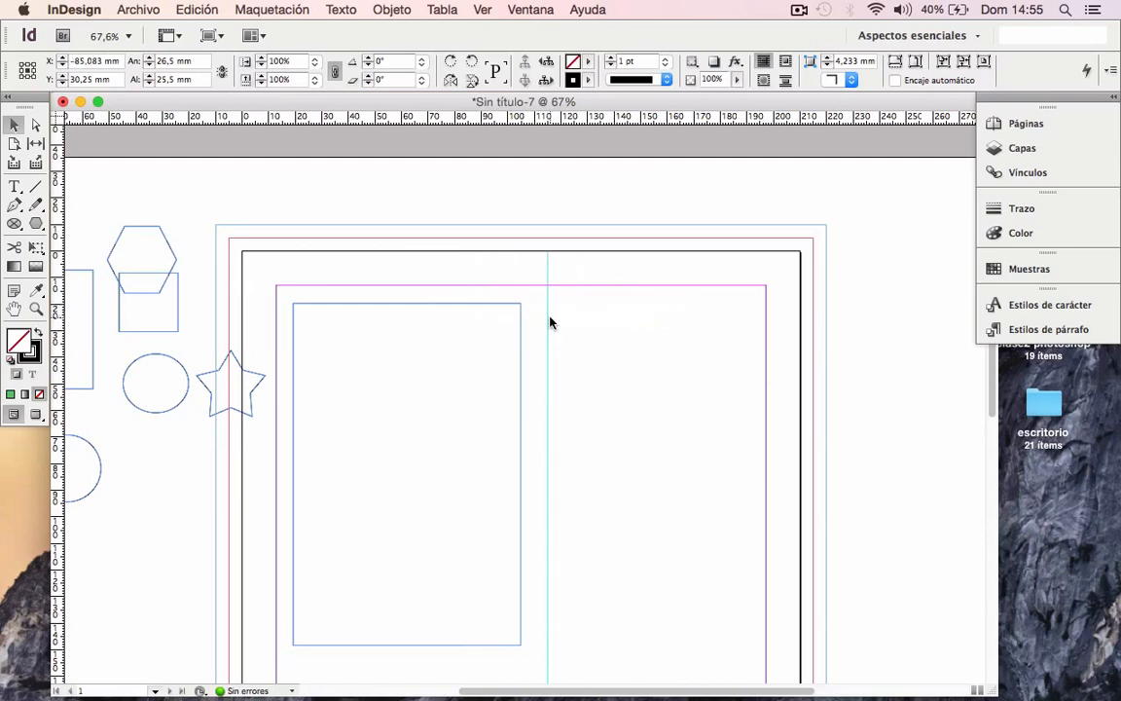
drag(55, 233, 323, 400)
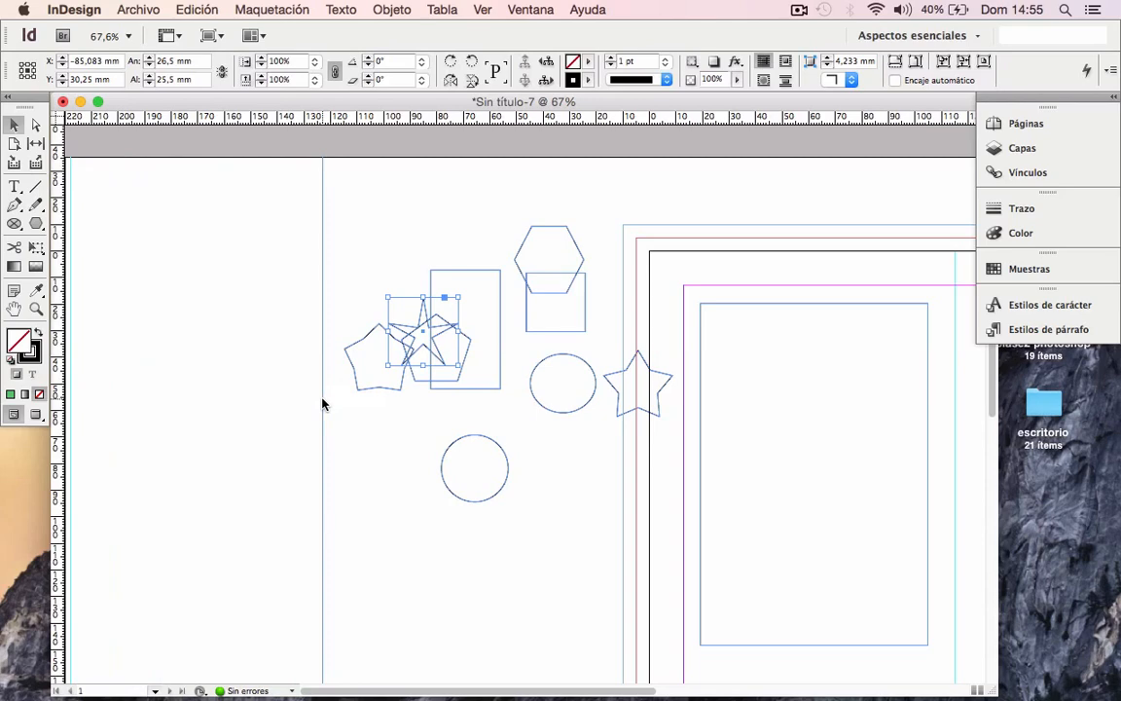
drag(761, 386, 474, 390)
drag(56, 269, 299, 285)
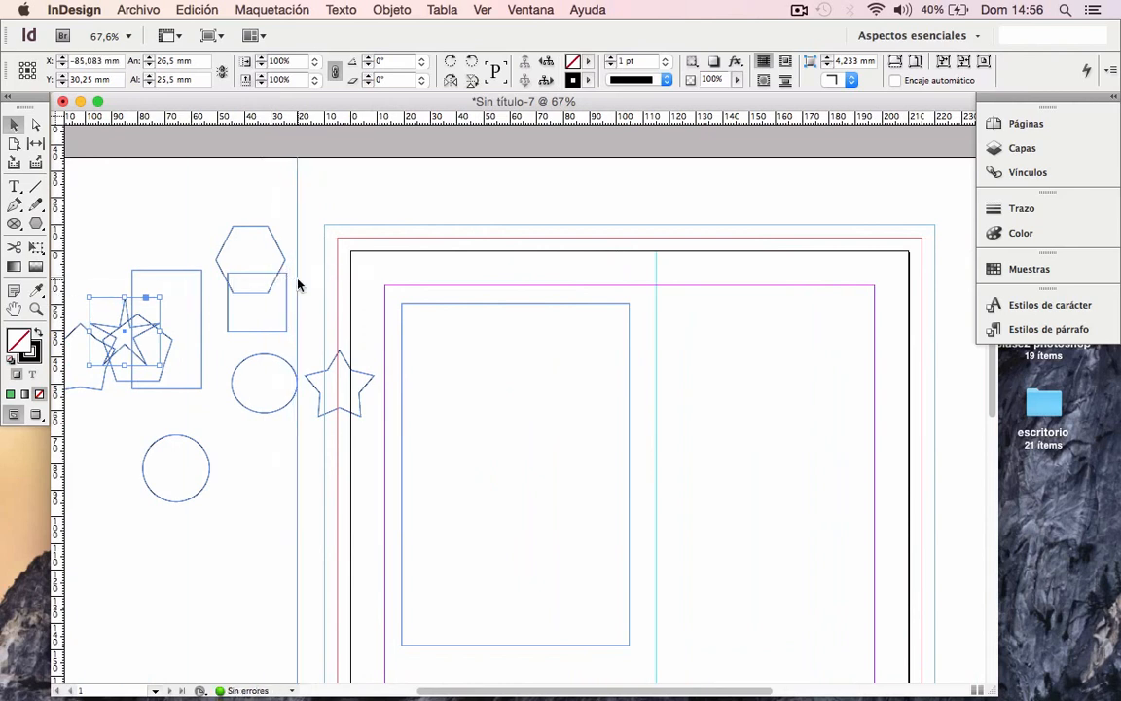
drag(55, 250, 400, 290)
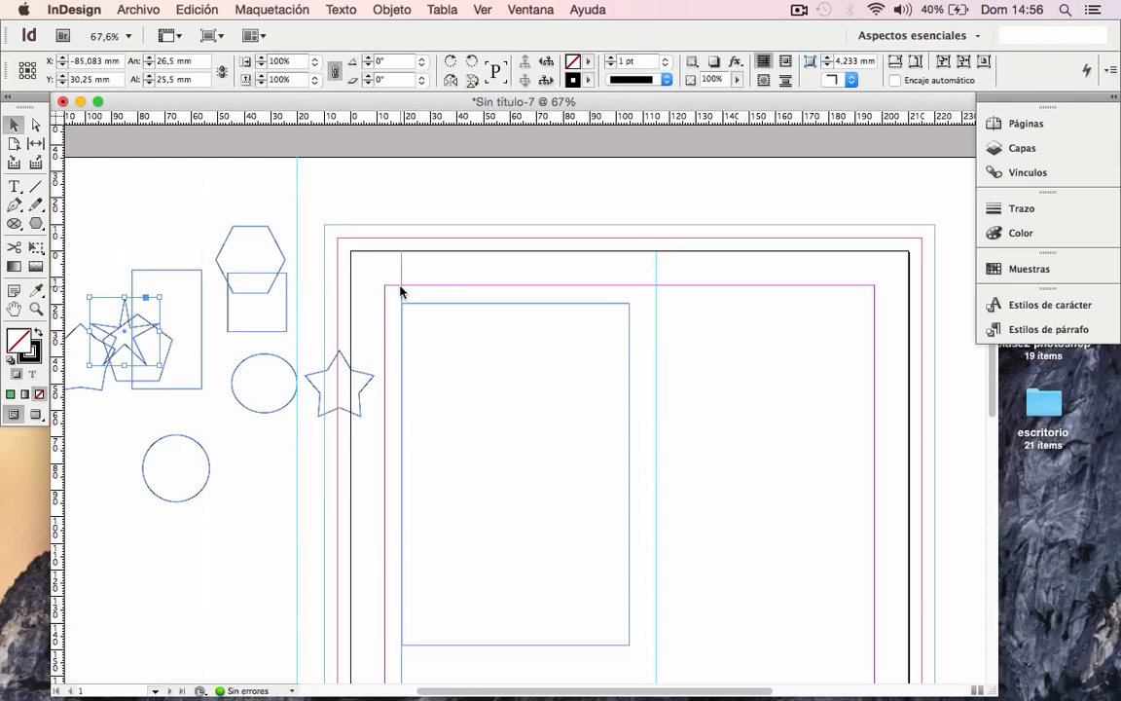
click(297, 183)
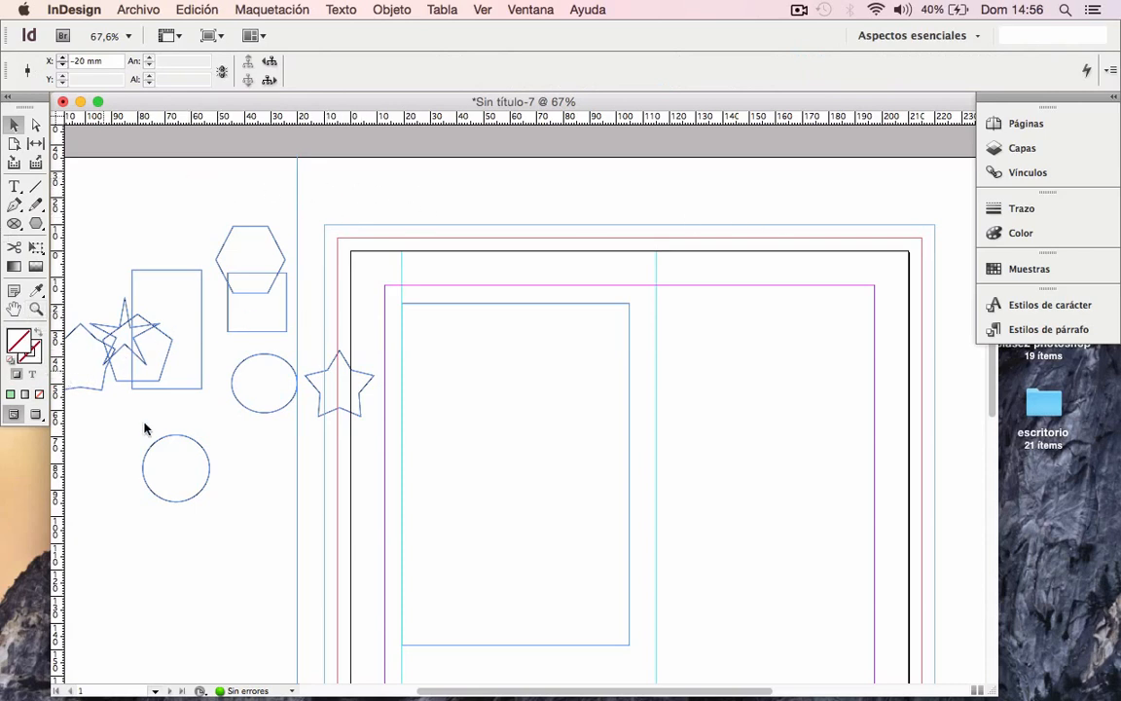
Delete all the drawn shapes: the group on the pasteboard, the star over the page edge and the large rectangle.
drag(95, 178, 271, 566)
key(Delete)
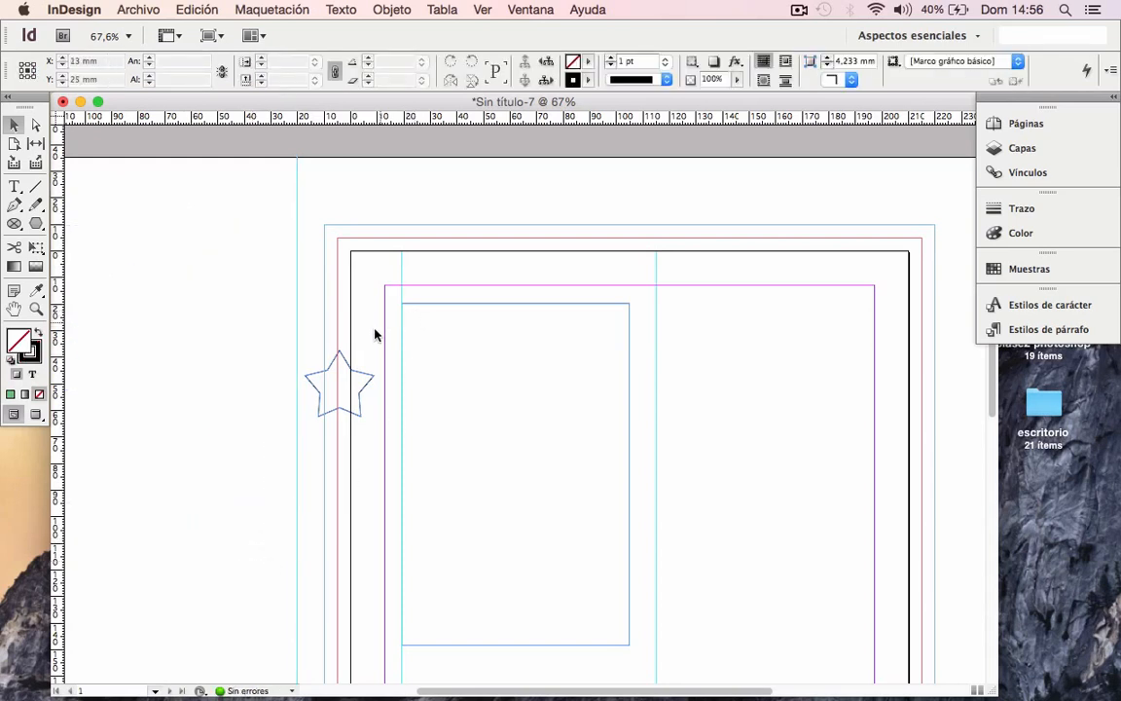
click(364, 379)
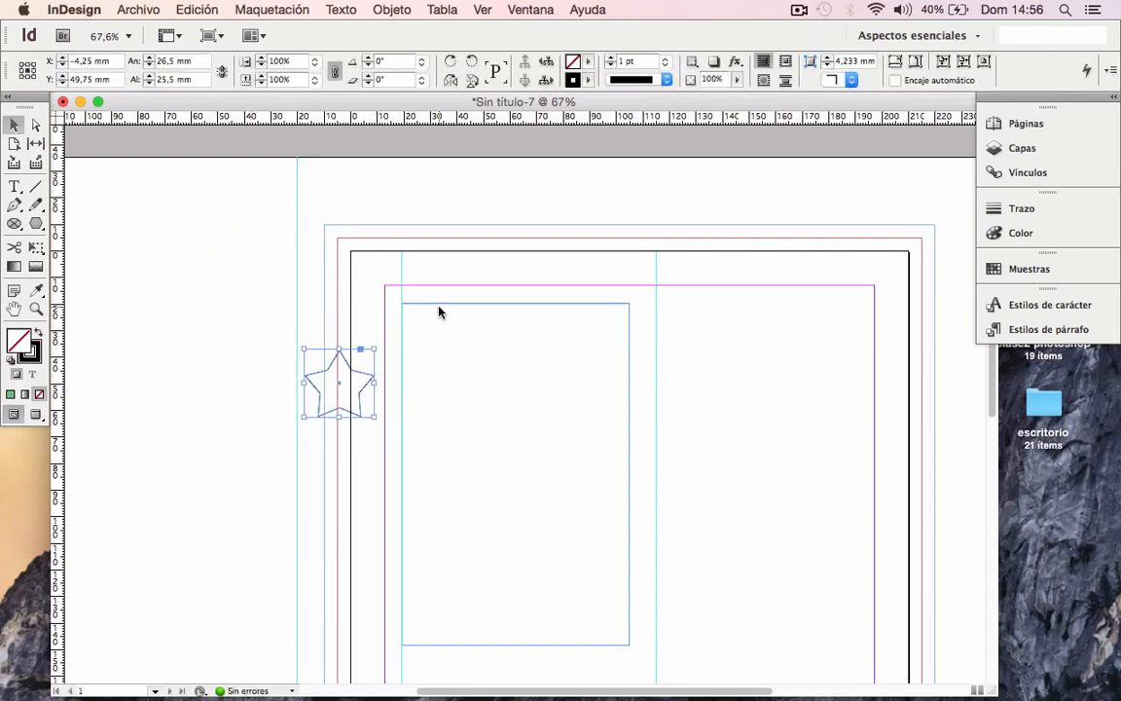
key(Delete)
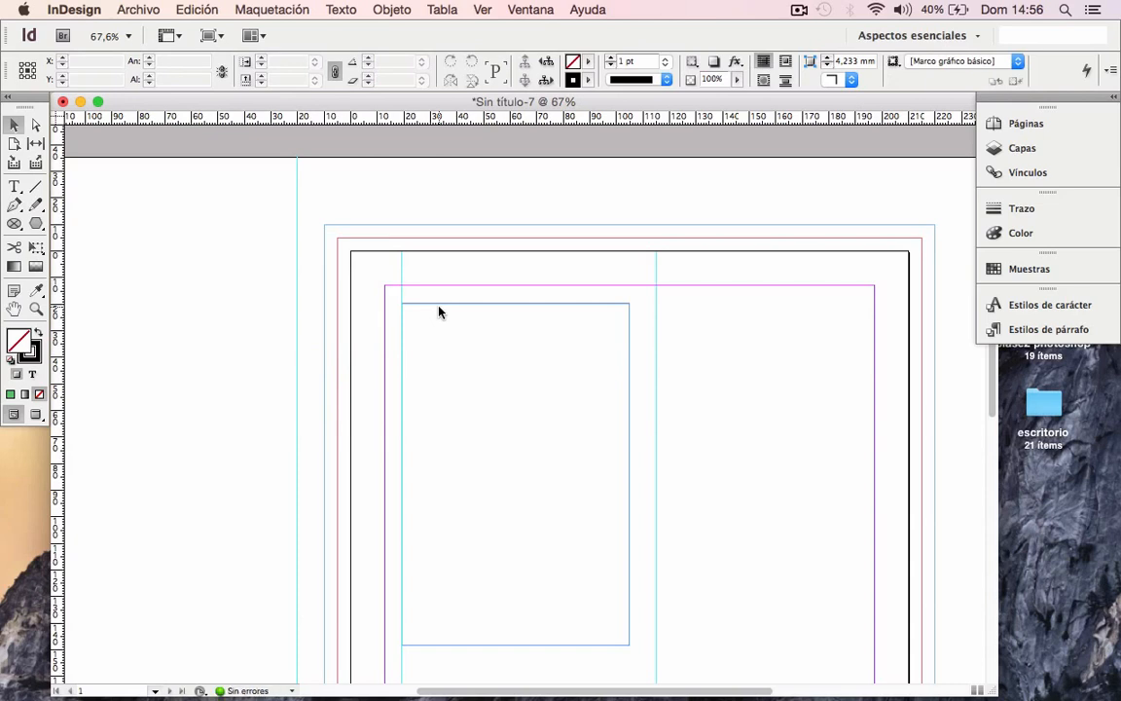
click(437, 310)
key(Delete)
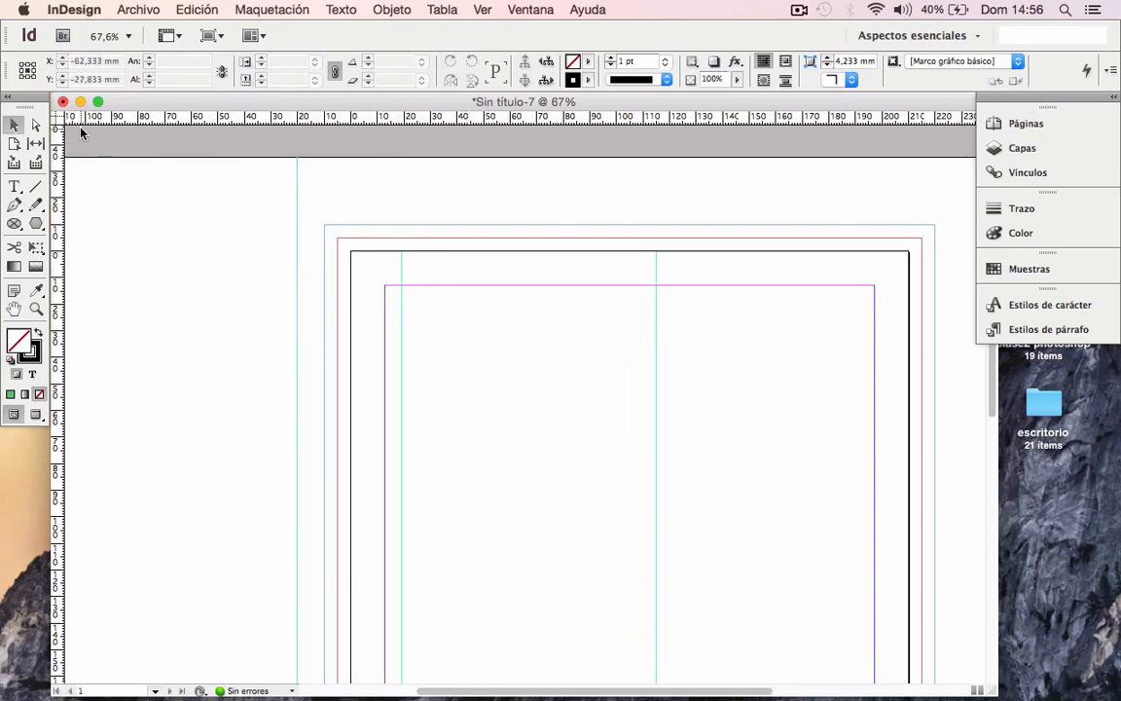
Place horizontal ruler guides at about Y -25.5 mm across the pasteboard and about Y 23 mm on the page.
drag(253, 118, 253, 185)
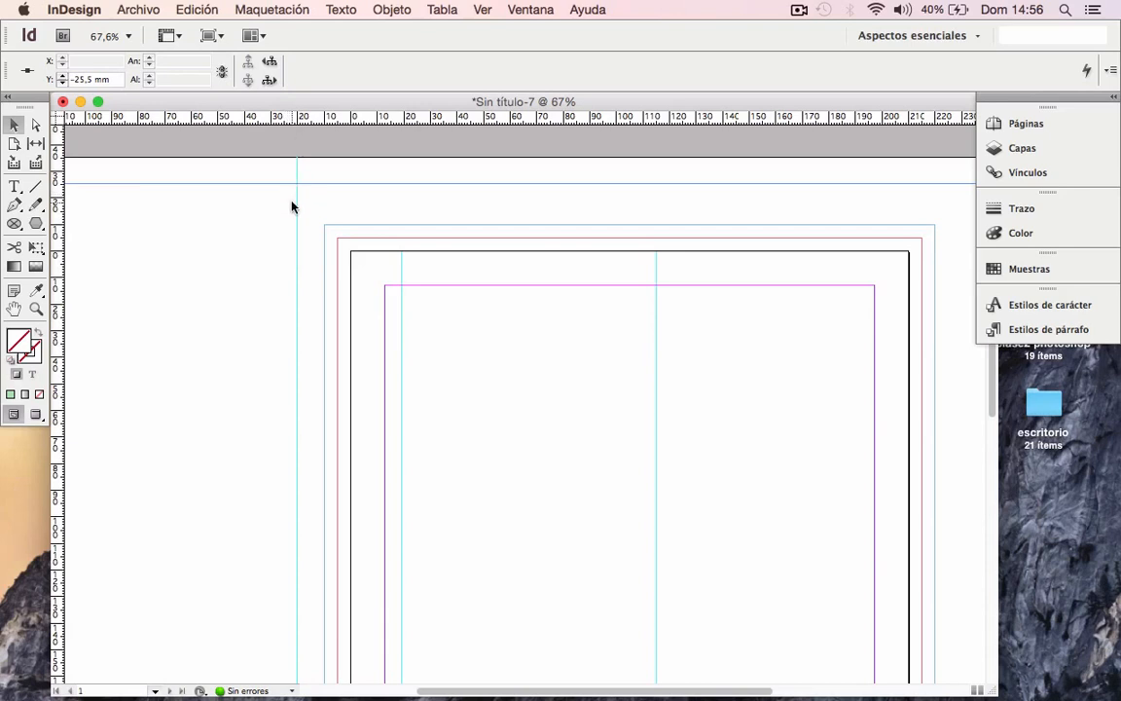
drag(332, 118, 502, 312)
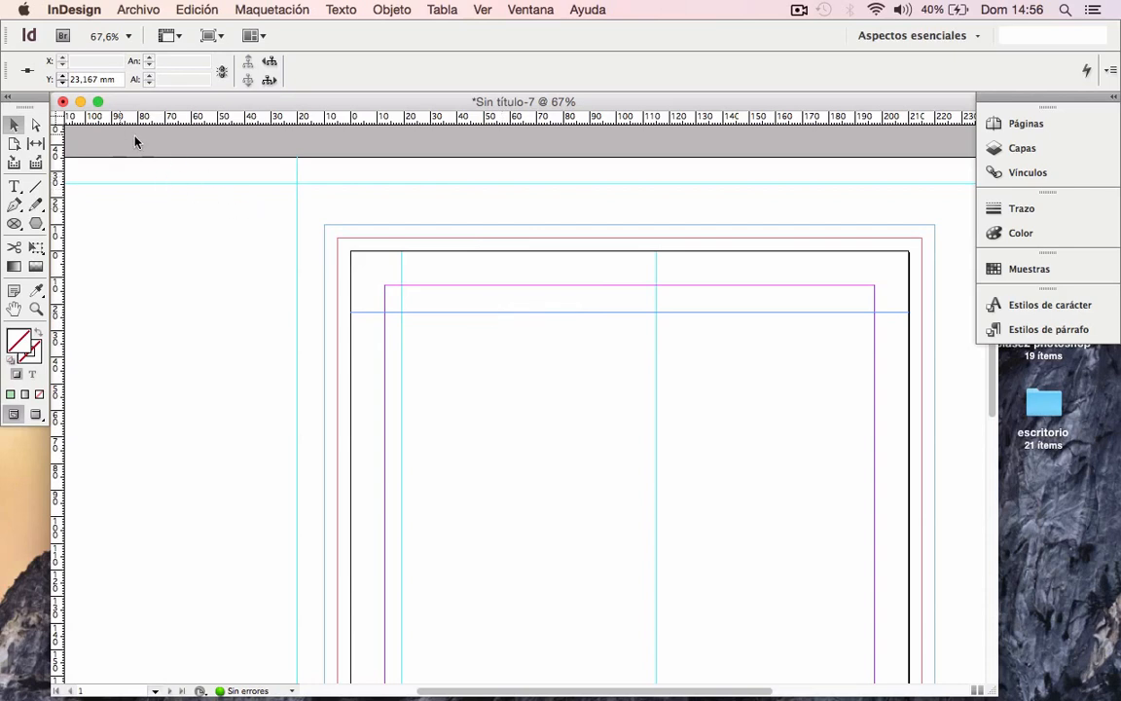
Review the ruler's unit options, and move the ruler zero point inside the page and back to the page's top-left corner.
right_click(435, 121)
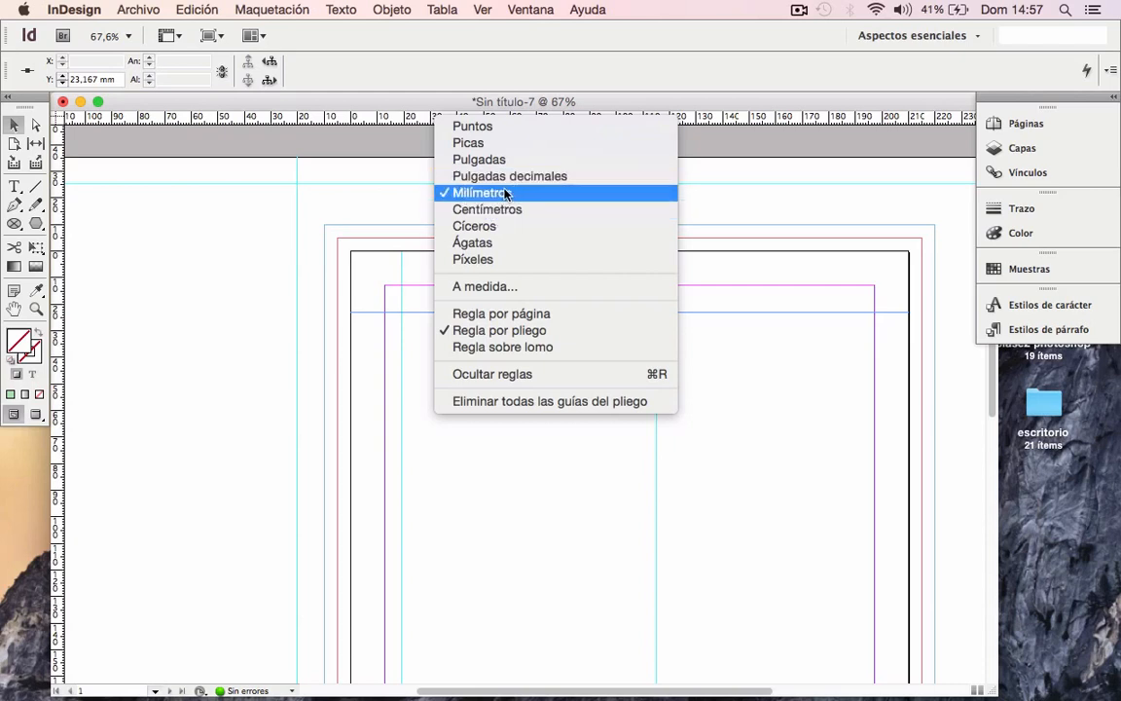
click(288, 248)
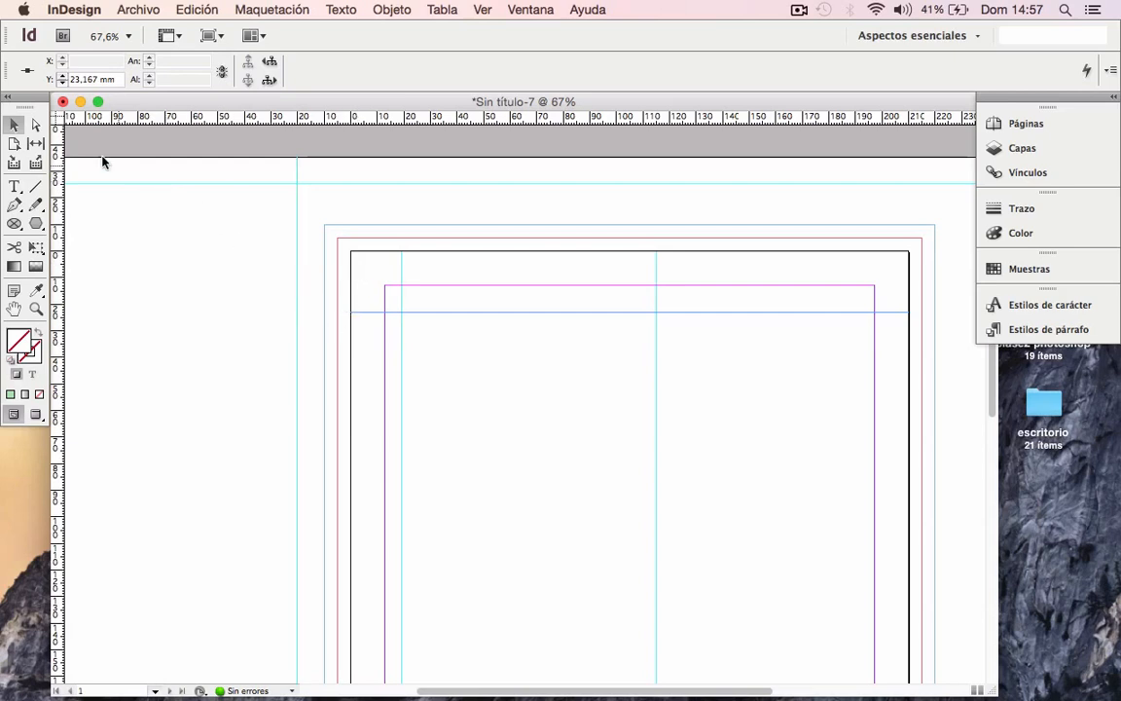
drag(56, 119, 488, 371)
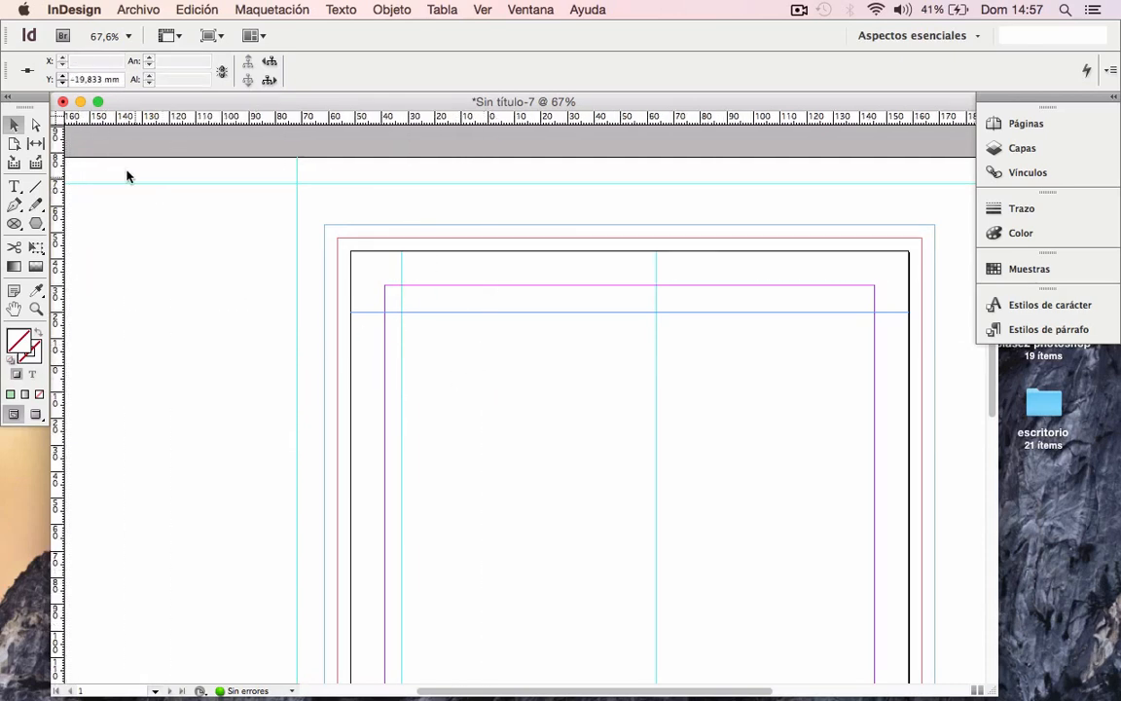
drag(57, 119, 350, 251)
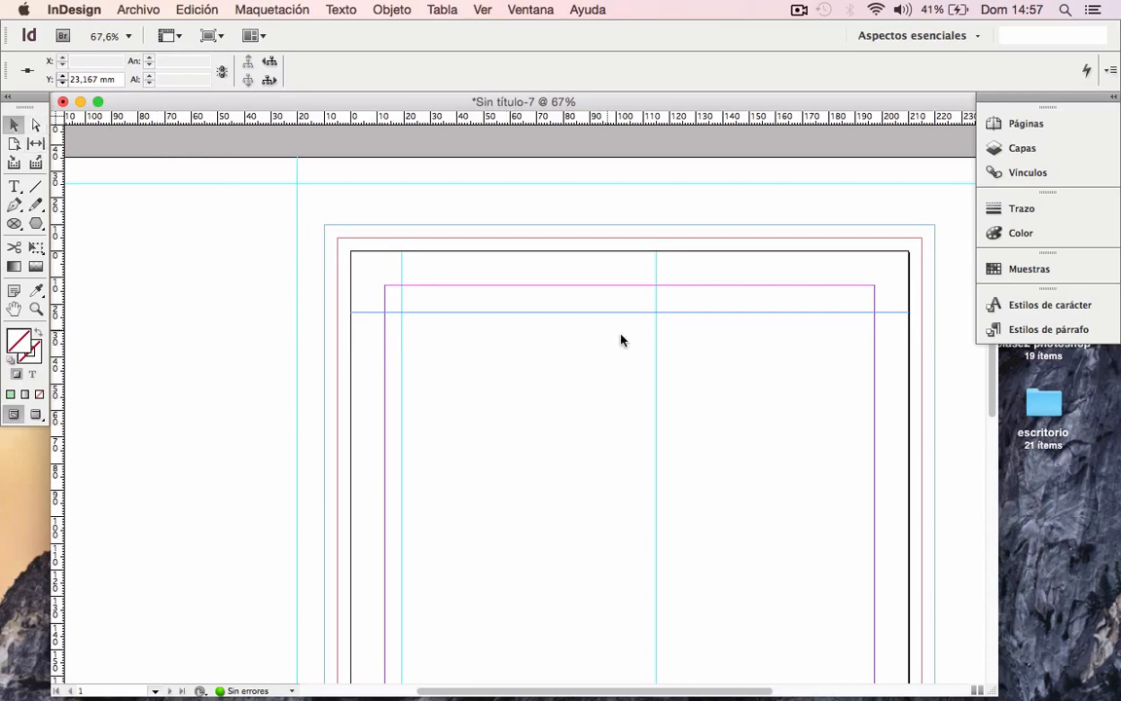
Delete the vertical and horizontal guides on and around the page.
drag(644, 312, 641, 306)
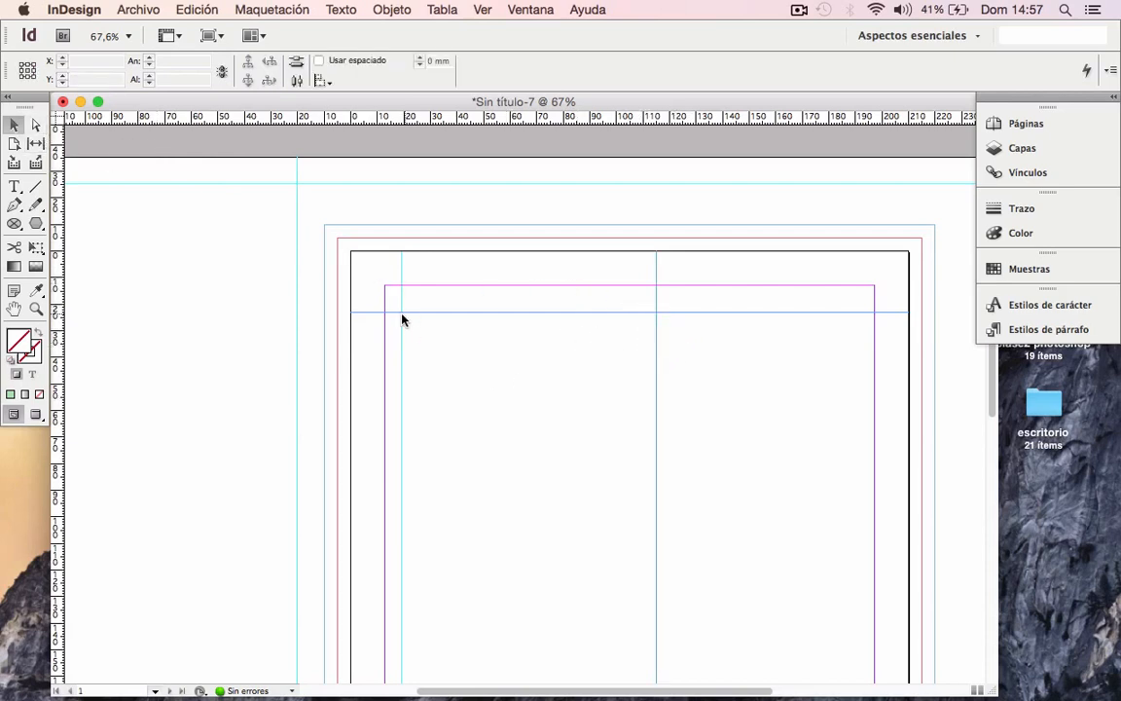
key(Delete)
drag(411, 328, 213, 361)
key(Delete)
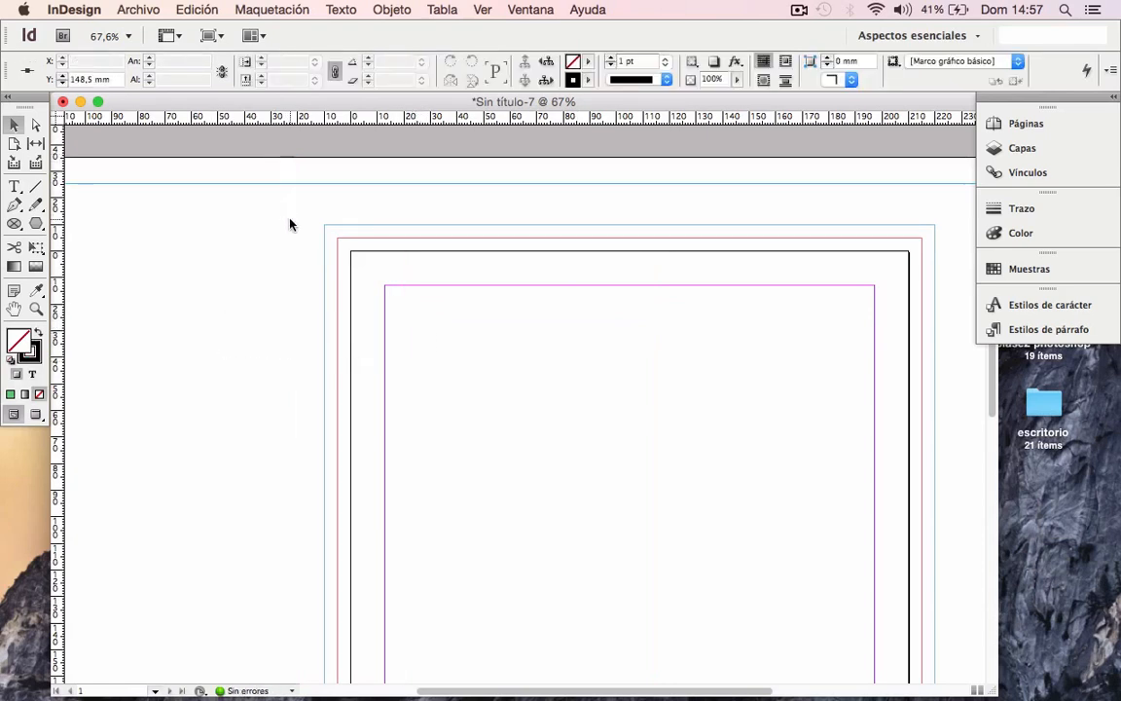
key(Delete)
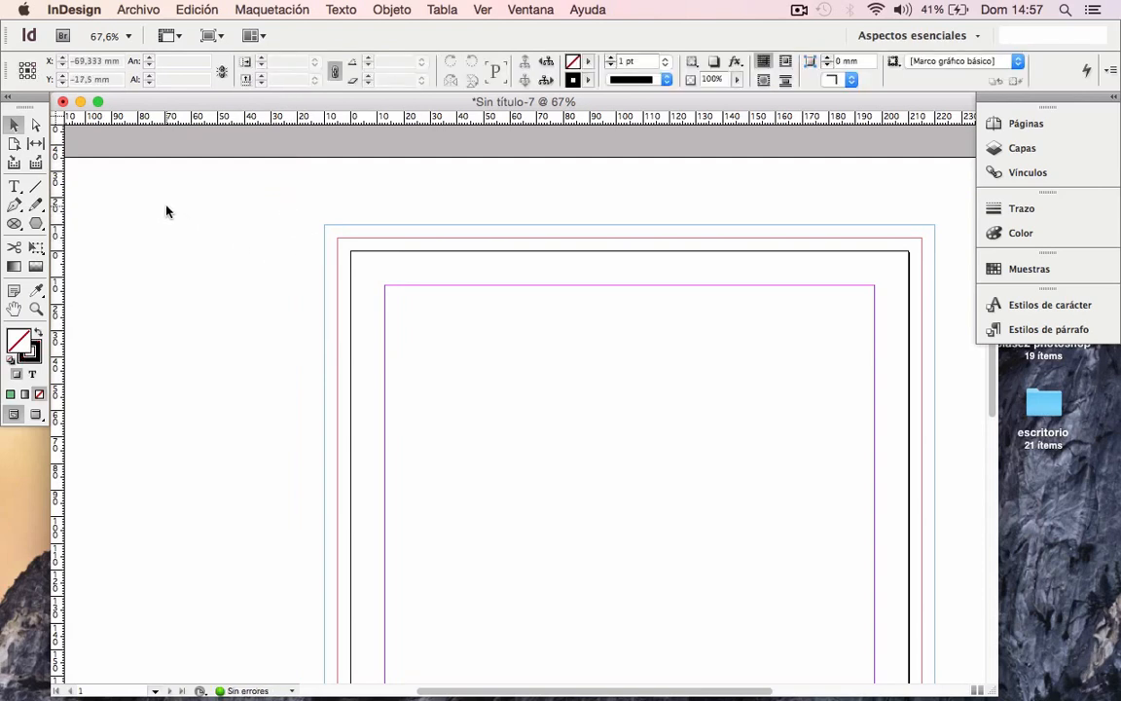
Switch to the Rectangle tool and try a freehand rectangle about 39.3 × 34.2 mm on the pasteboard, undoing it.
click(36, 224)
click(36, 226)
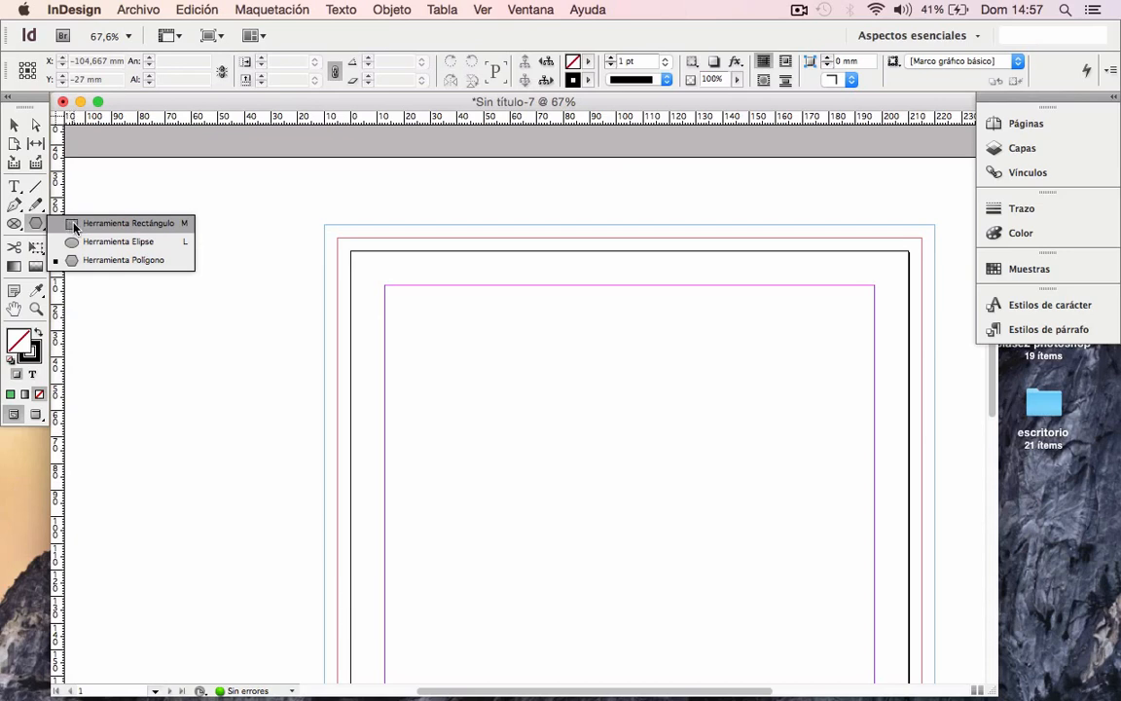
click(70, 224)
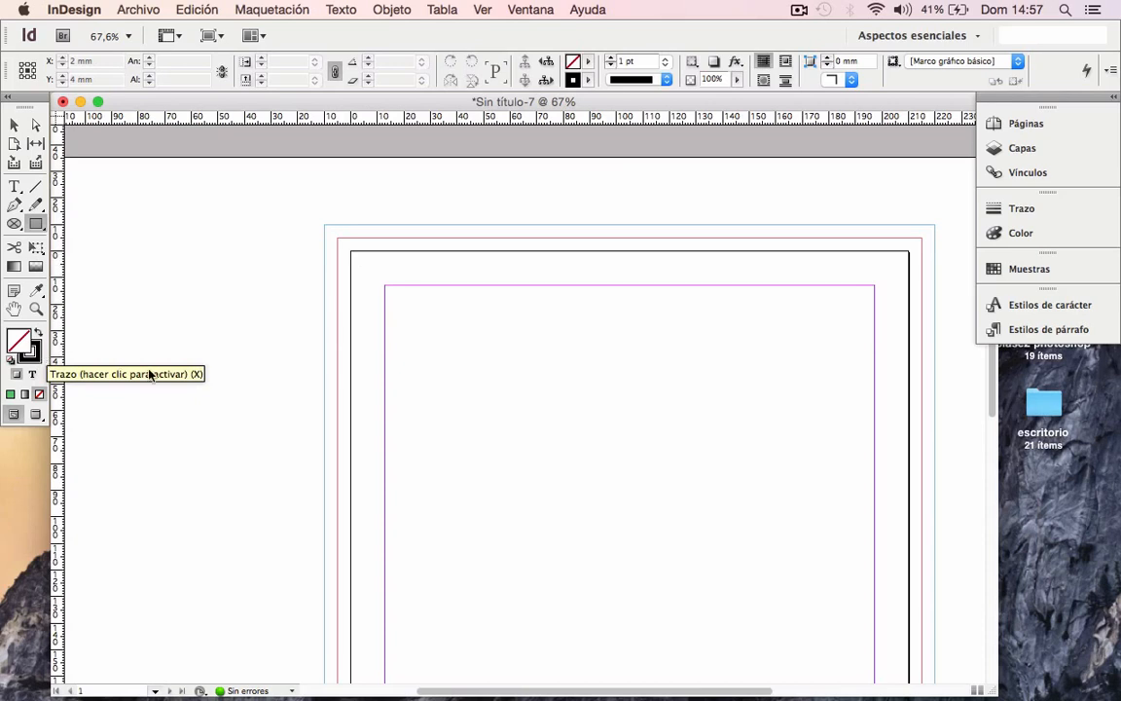
drag(171, 290, 276, 380)
key(super+z)
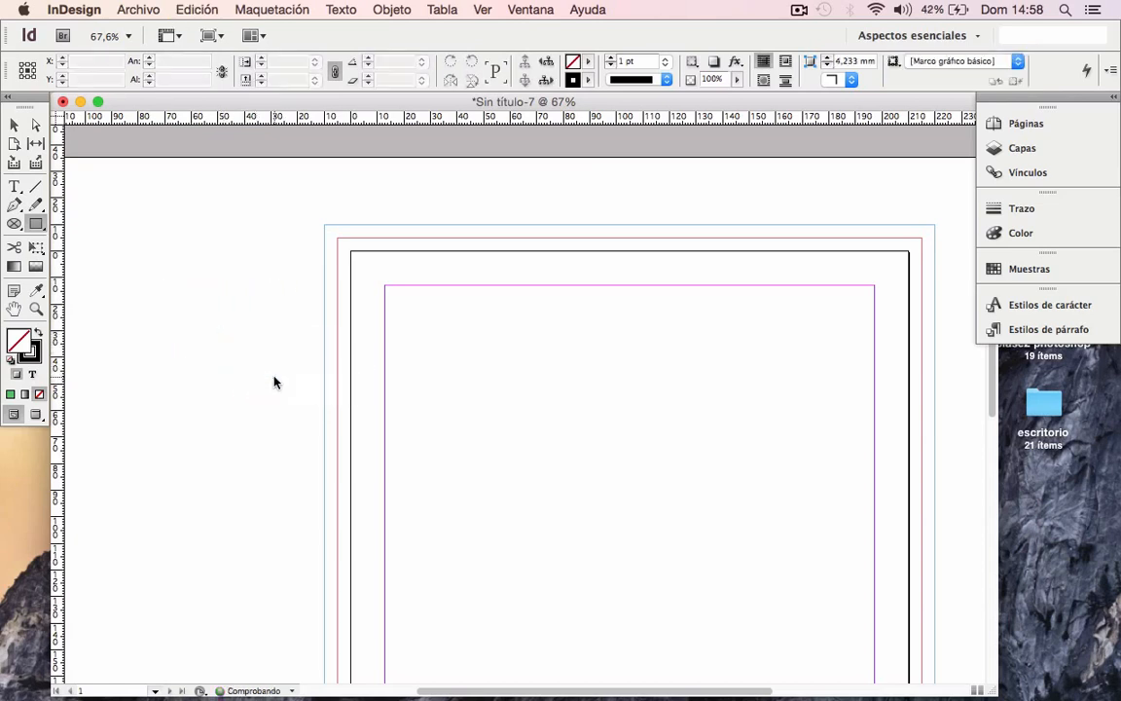
Create a square exactly 50 mm wide and 50 mm high, overlapping the page's left edge.
click(246, 314)
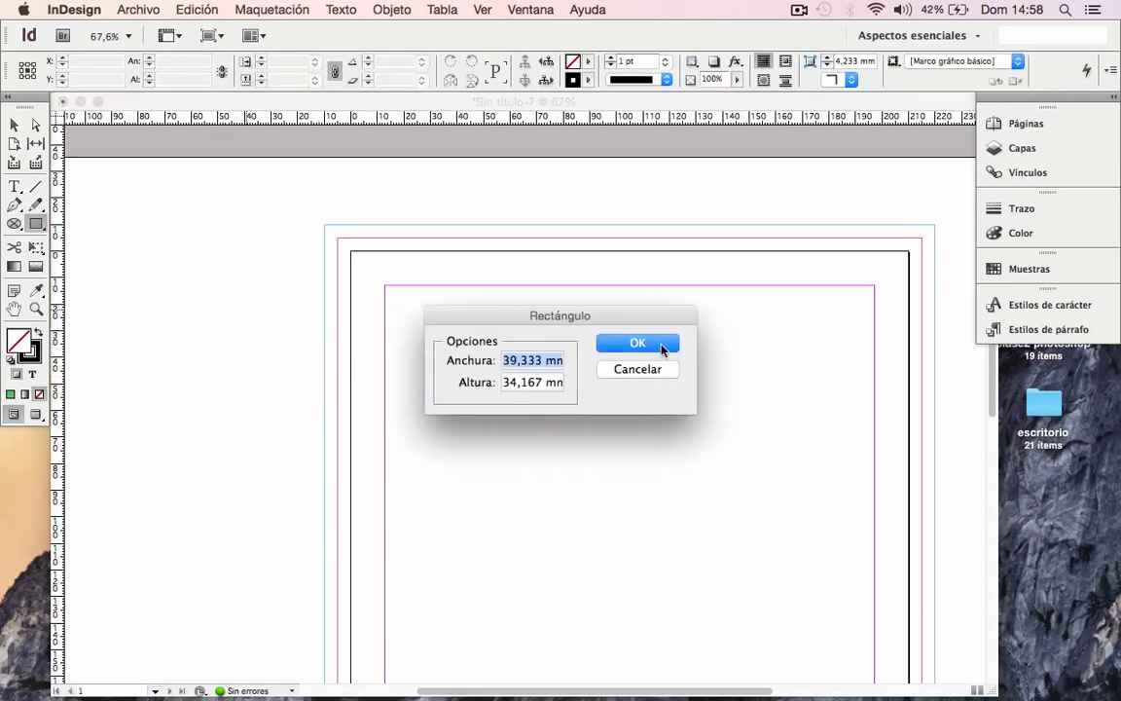
drag(545, 364, 415, 161)
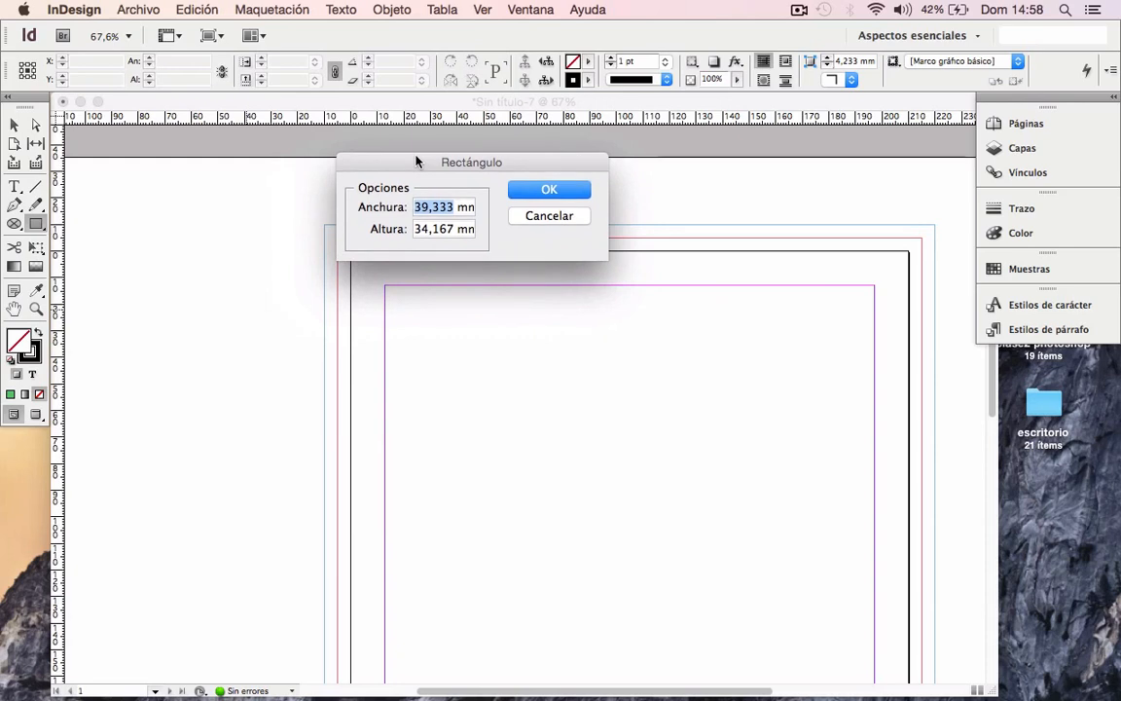
text(50)
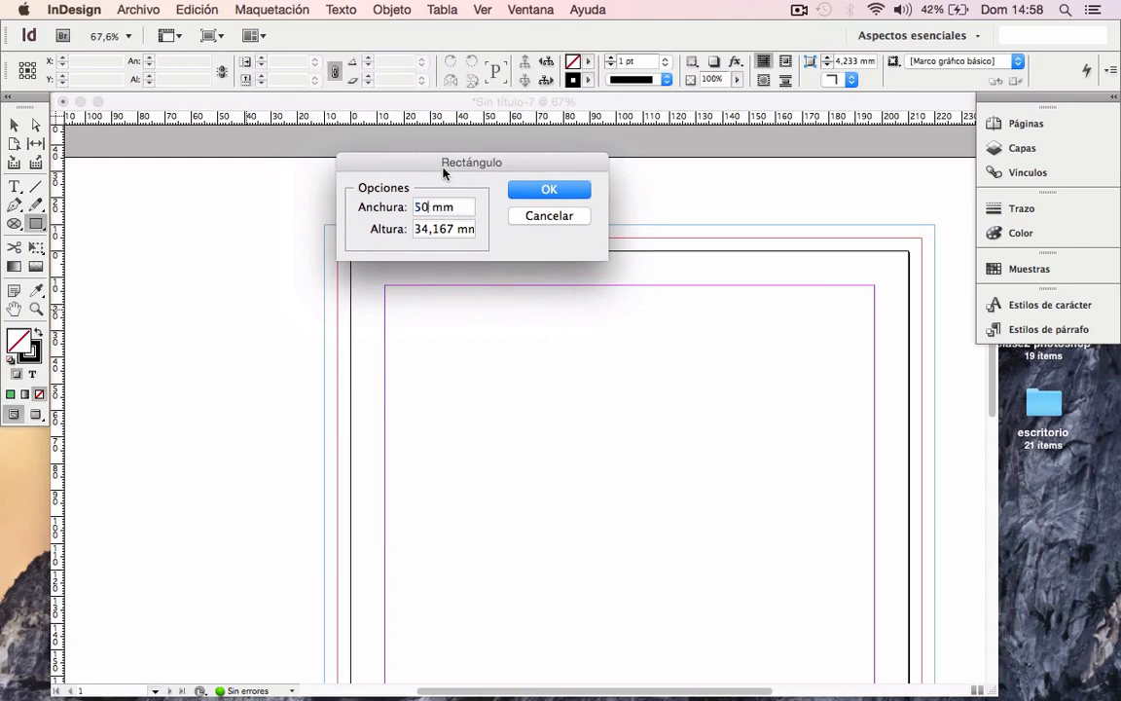
drag(429, 230, 388, 225)
text(50)
key(Return)
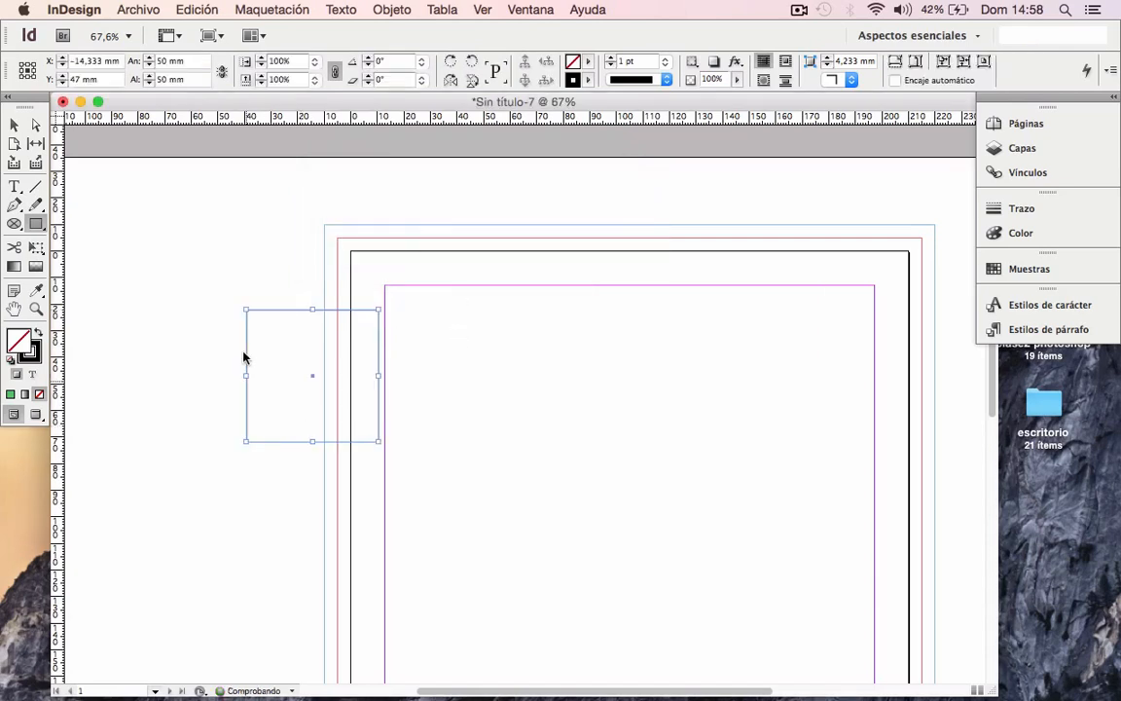
Set the square's reference point to its top-left corner and position it at X 0 mm, Y 0 mm.
click(14, 124)
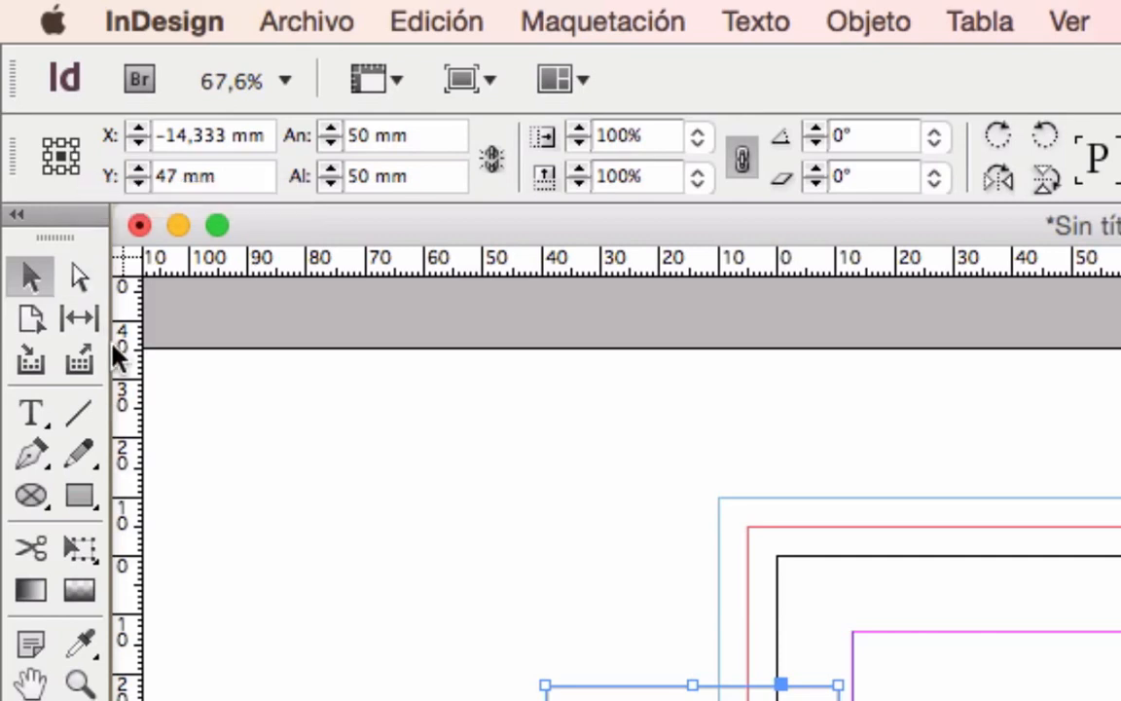
click(46, 141)
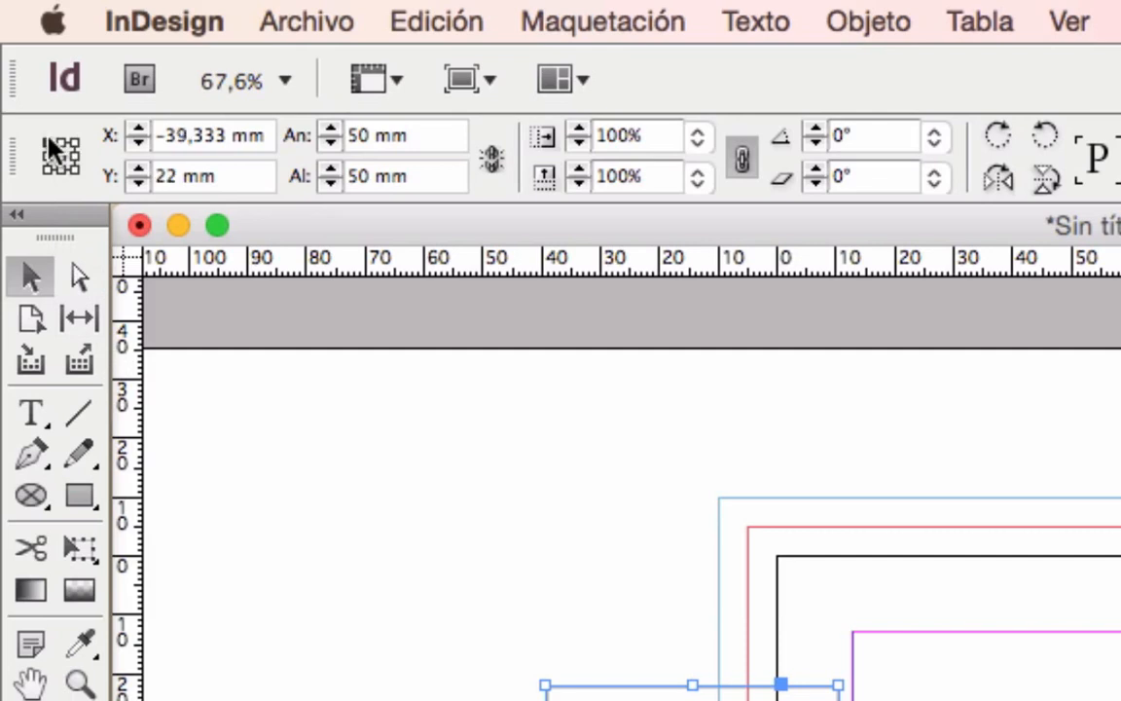
click(107, 137)
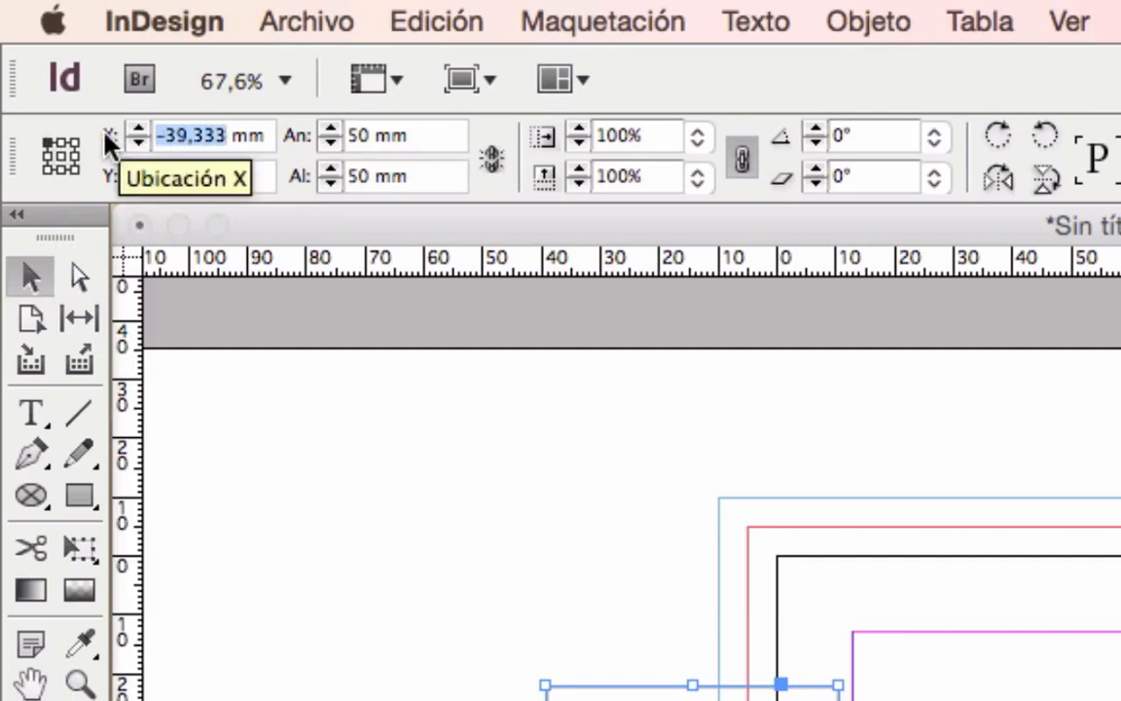
text(0)
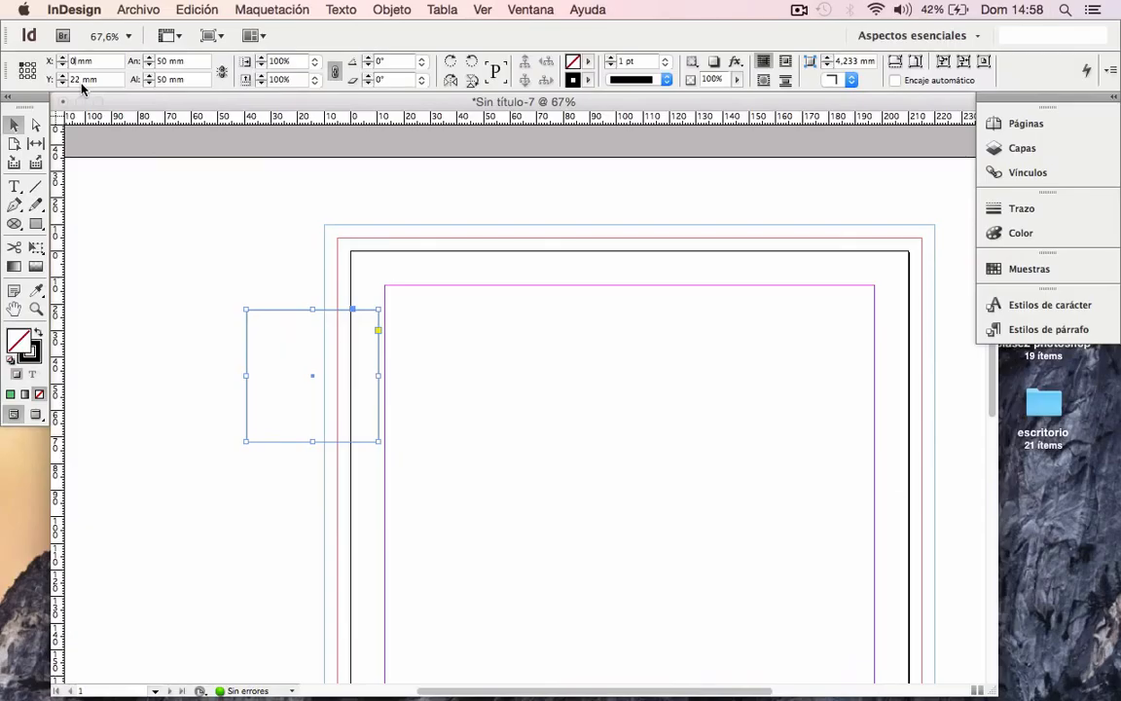
key(Tab)
text(0)
key(Return)
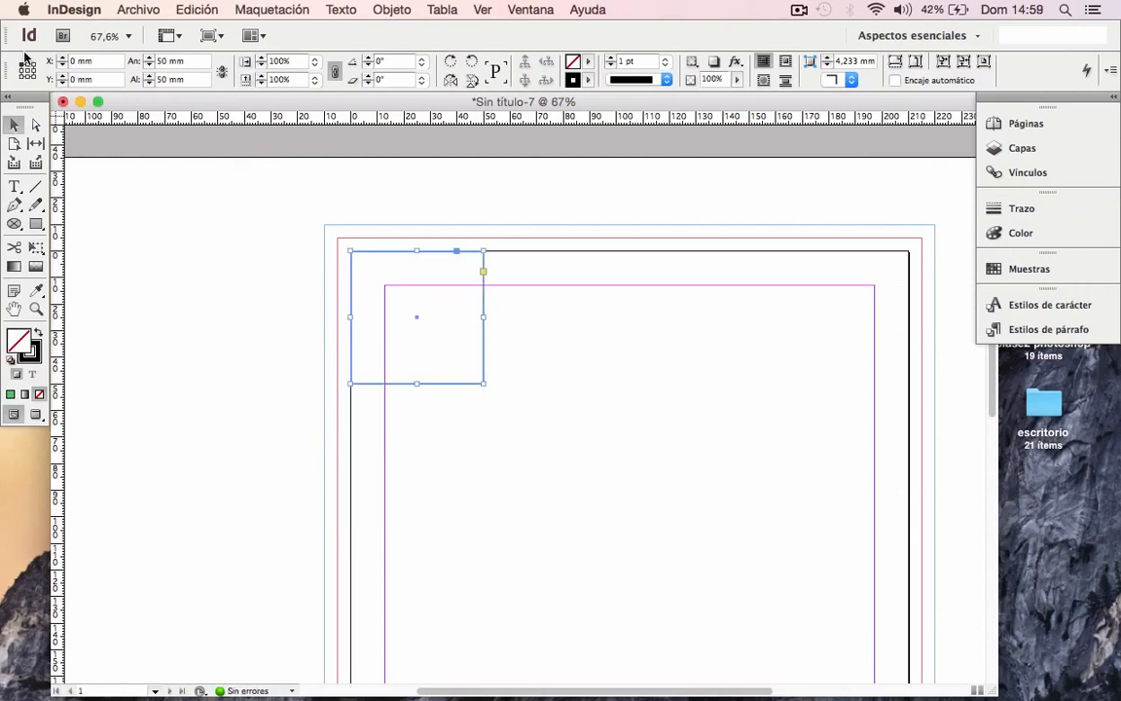
Try placing the square's center reference point at X 0 mm, Y 0 mm.
click(27, 71)
double_click(73, 60)
text(0)
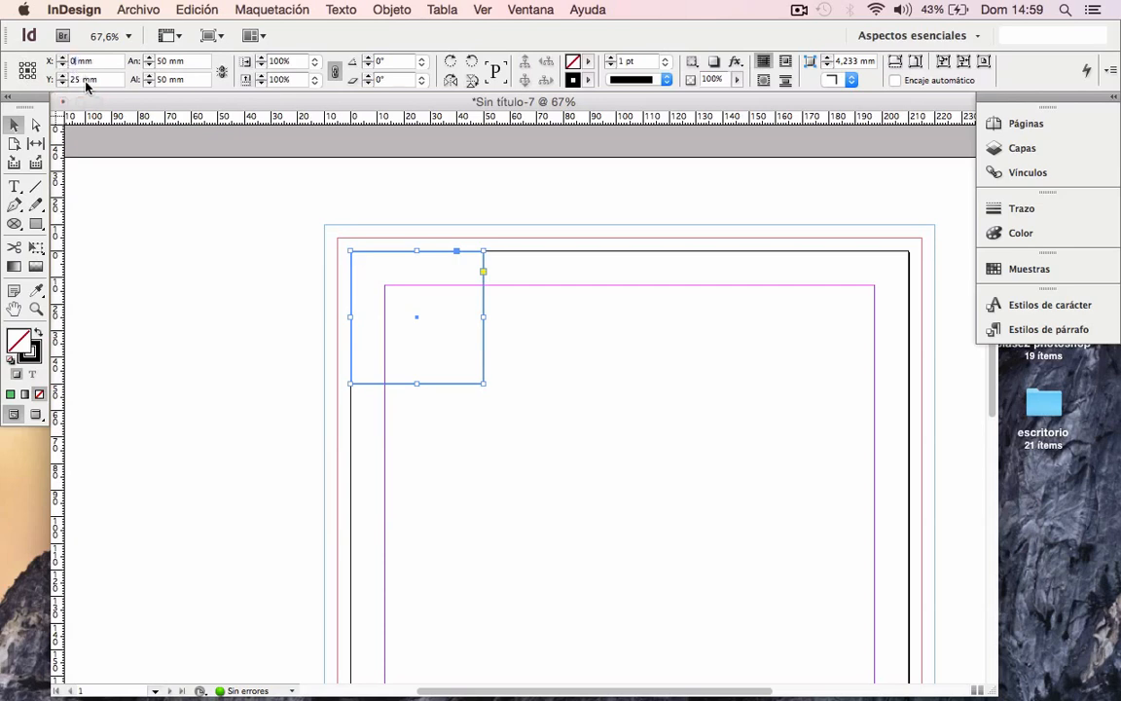
key(Tab)
text(0)
key(Return)
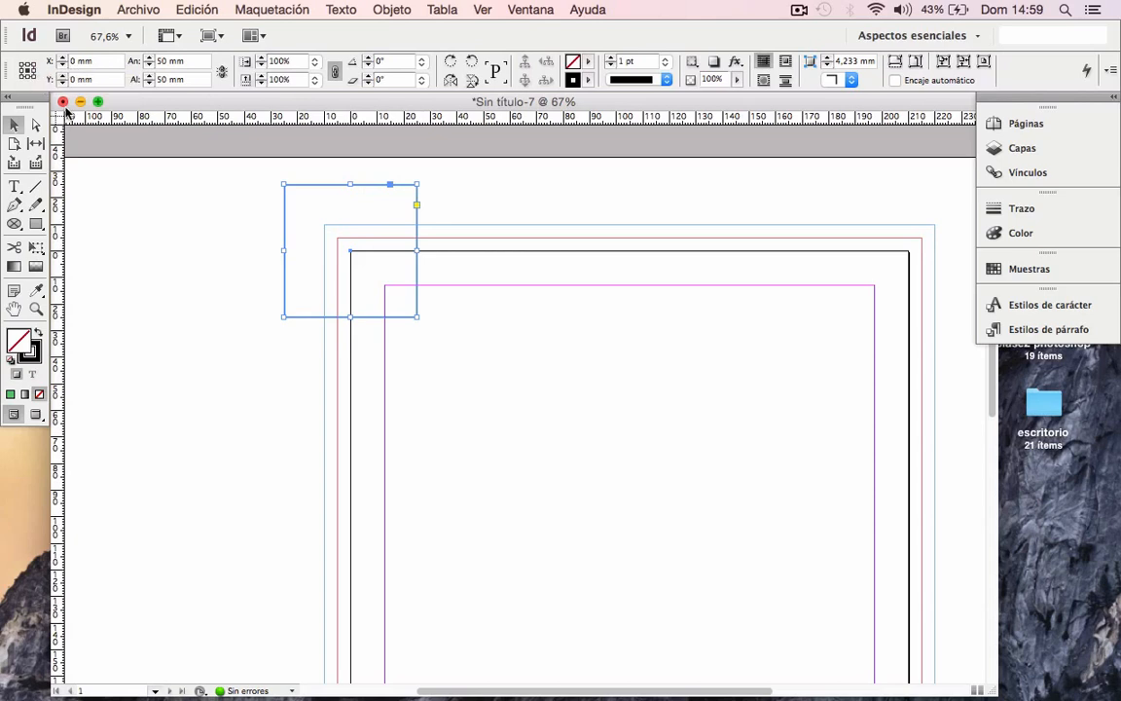
Set the square's reference point back to its top-left corner and position it at X 0 mm, Y 0 mm.
click(20, 64)
drag(84, 60, 52, 61)
text(0)
key(Tab)
text(0)
key(Return)
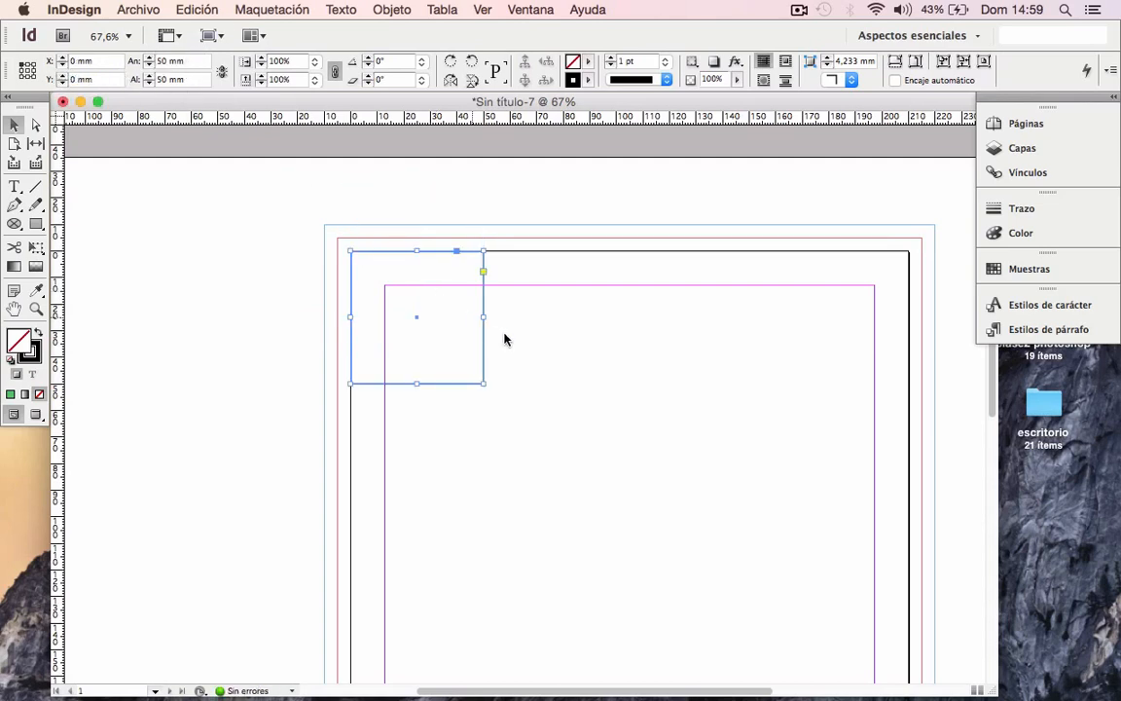
Stretch the square's right side to the page's right edge, making it 210 mm wide.
drag(484, 319, 907, 327)
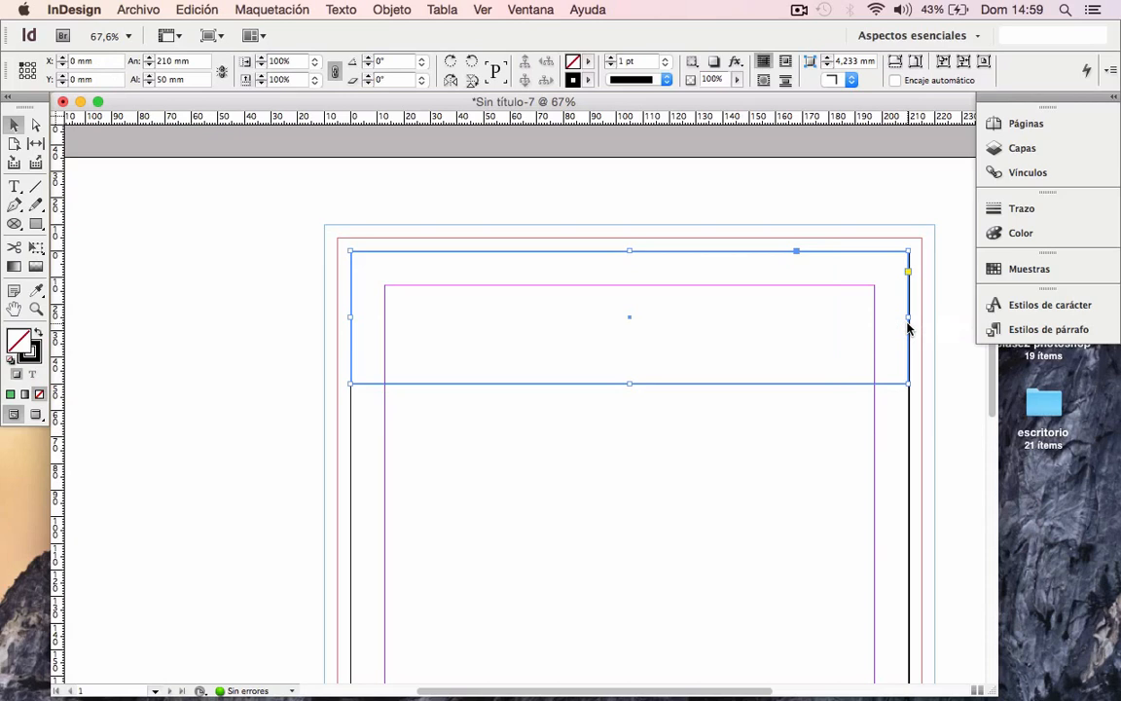
click(172, 64)
mouse_move(912, 317)
mouse_down()
mouse_move(613, 320)
mouse_move(814, 311)
mouse_move(908, 322)
mouse_up()
Try dividing the rectangle's width by 3 from its top-left reference point, and undo the change.
click(170, 64)
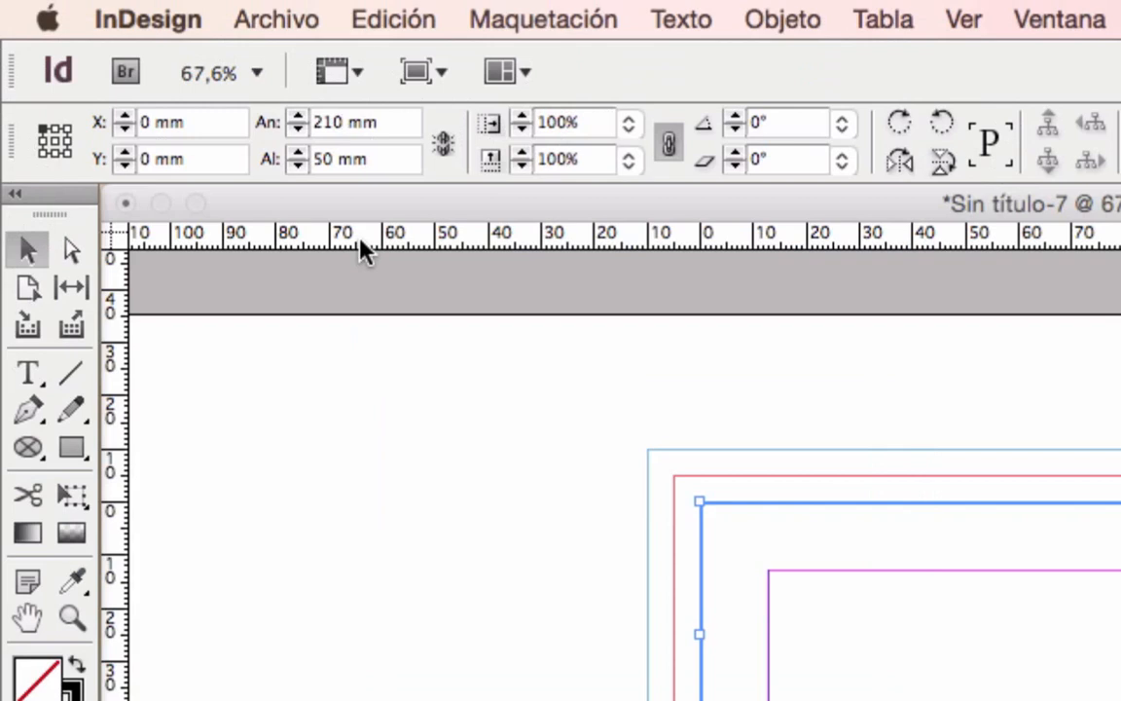
text(/)
text(3)
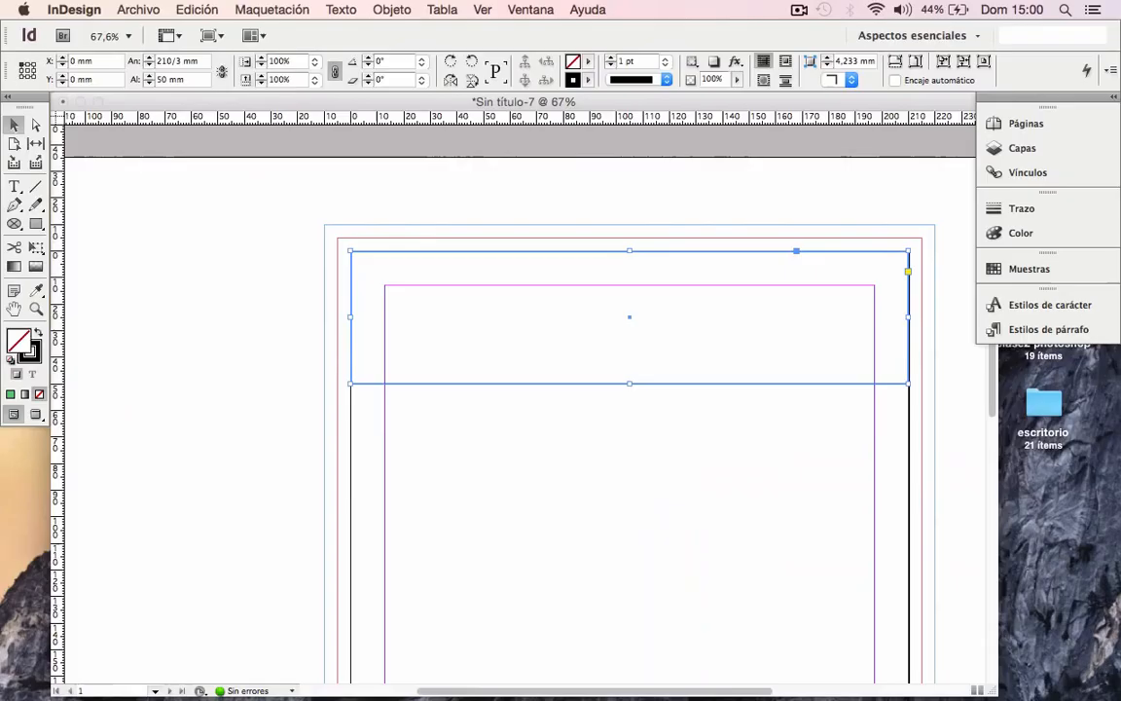
key(Return)
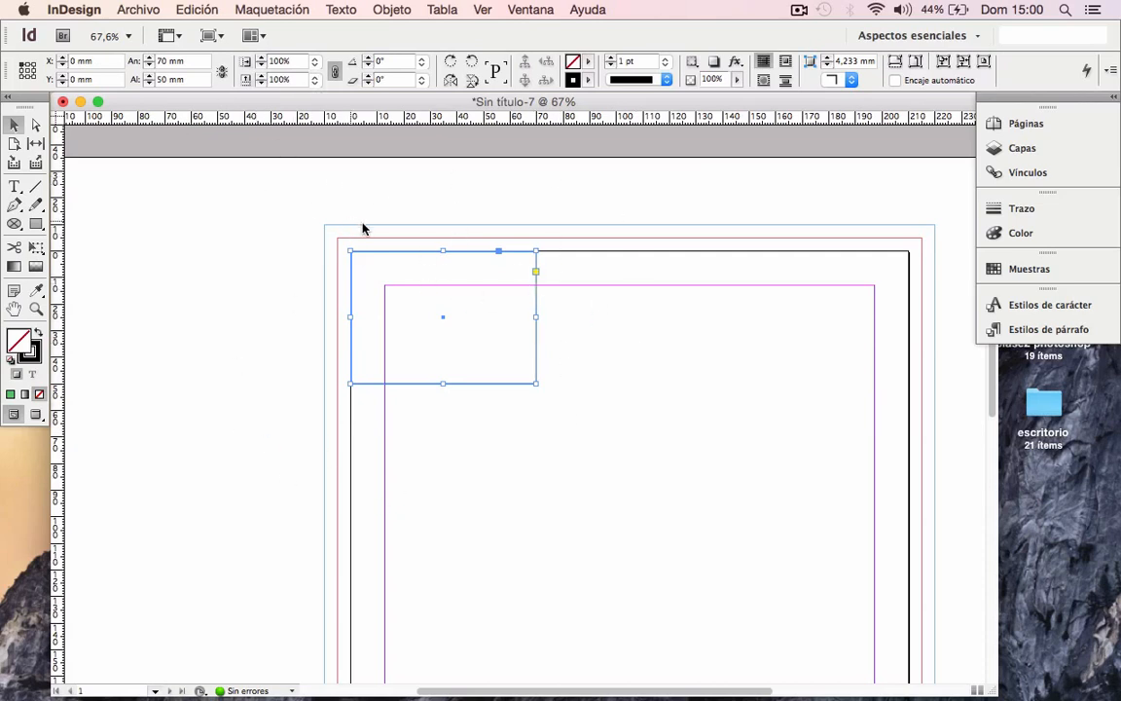
key(super+z)
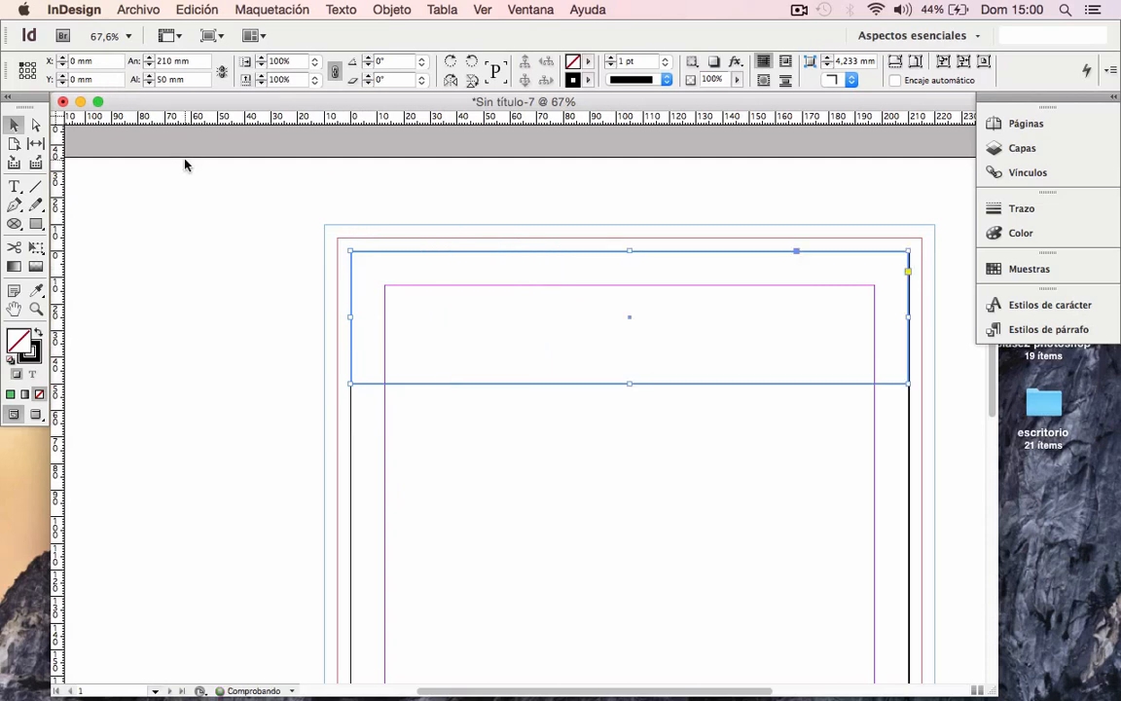
Try dividing the rectangle's width by 3 from its center reference point, and undo the change.
click(27, 70)
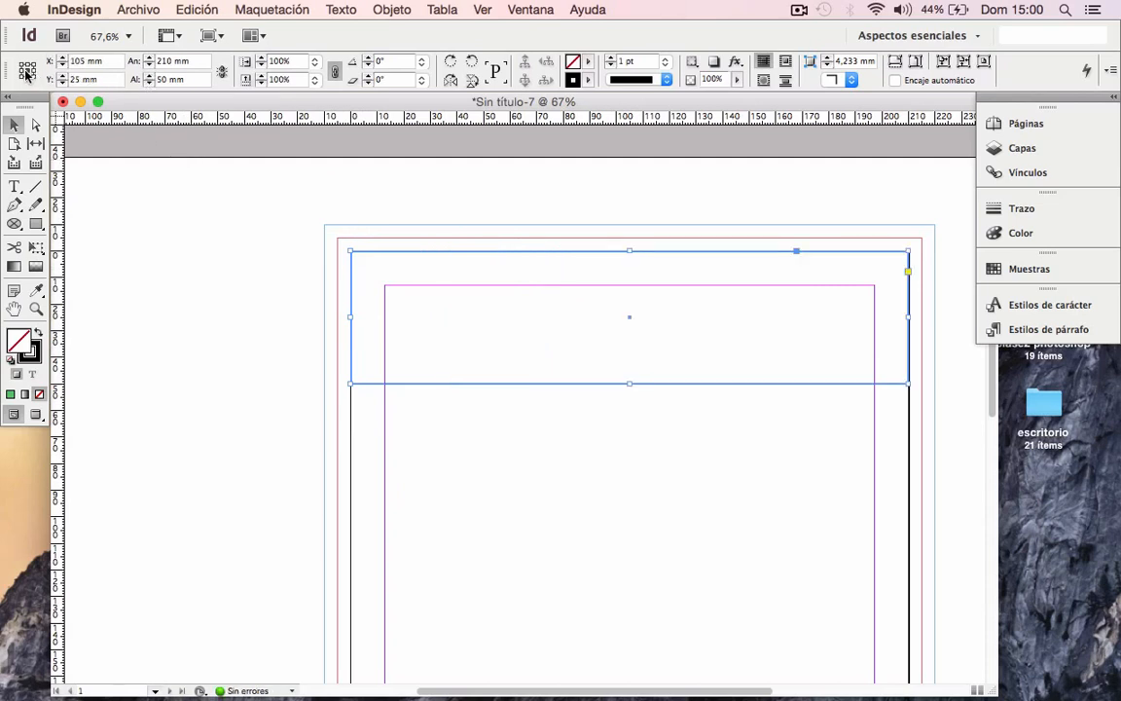
click(172, 63)
text(/3)
key(Return)
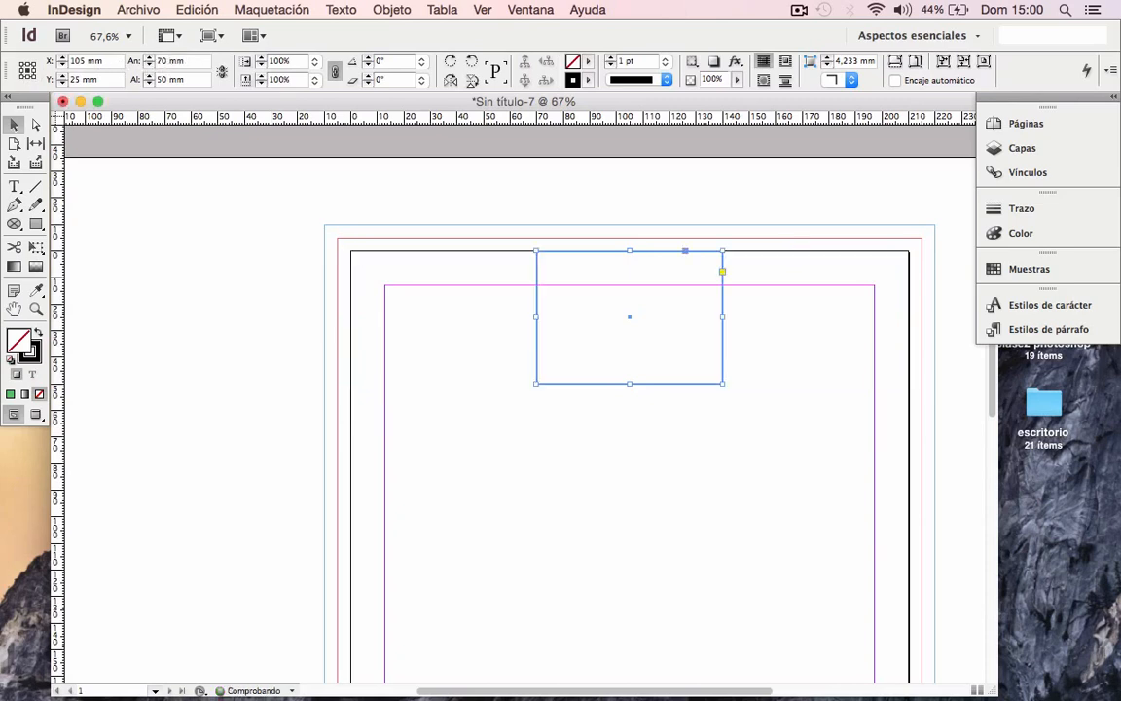
key(super+z)
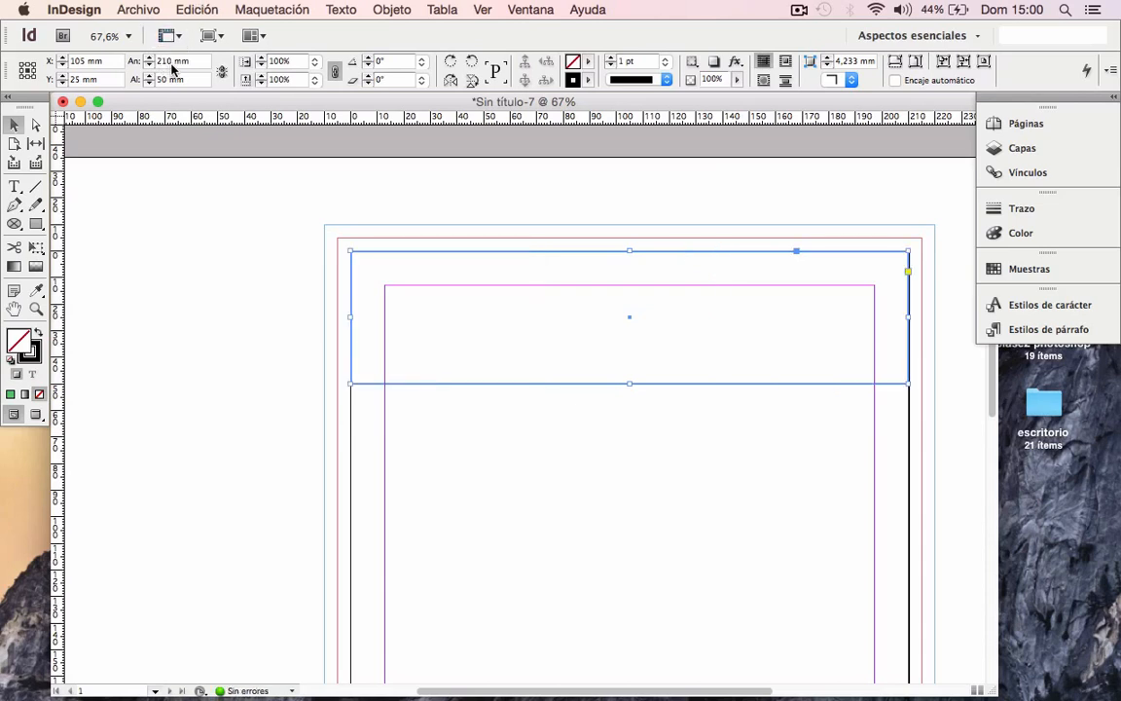
With the top-right corner as reference point, set the rectangle's width to 70 mm and multiply its height by 3 to 150 mm.
click(34, 65)
double_click(161, 62)
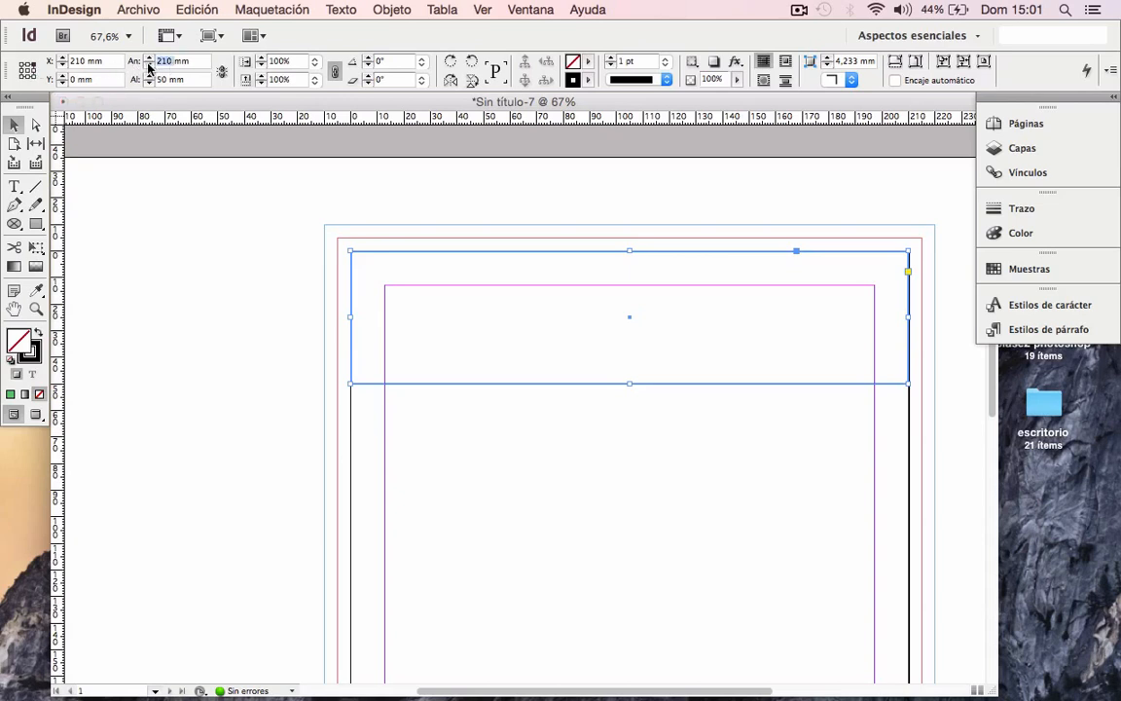
click(177, 61)
key(BackSpace)
key(BackSpace)
key(BackSpace)
key(BackSpace)
text(70)
key(Return)
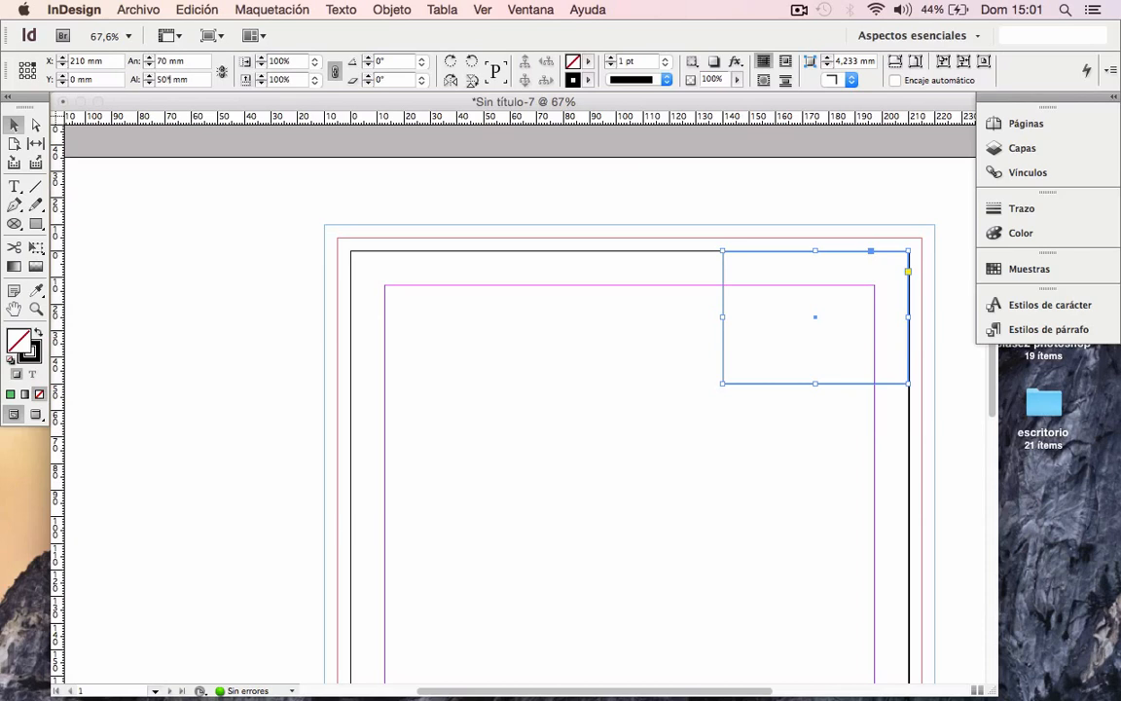
text(3)
key(Return)
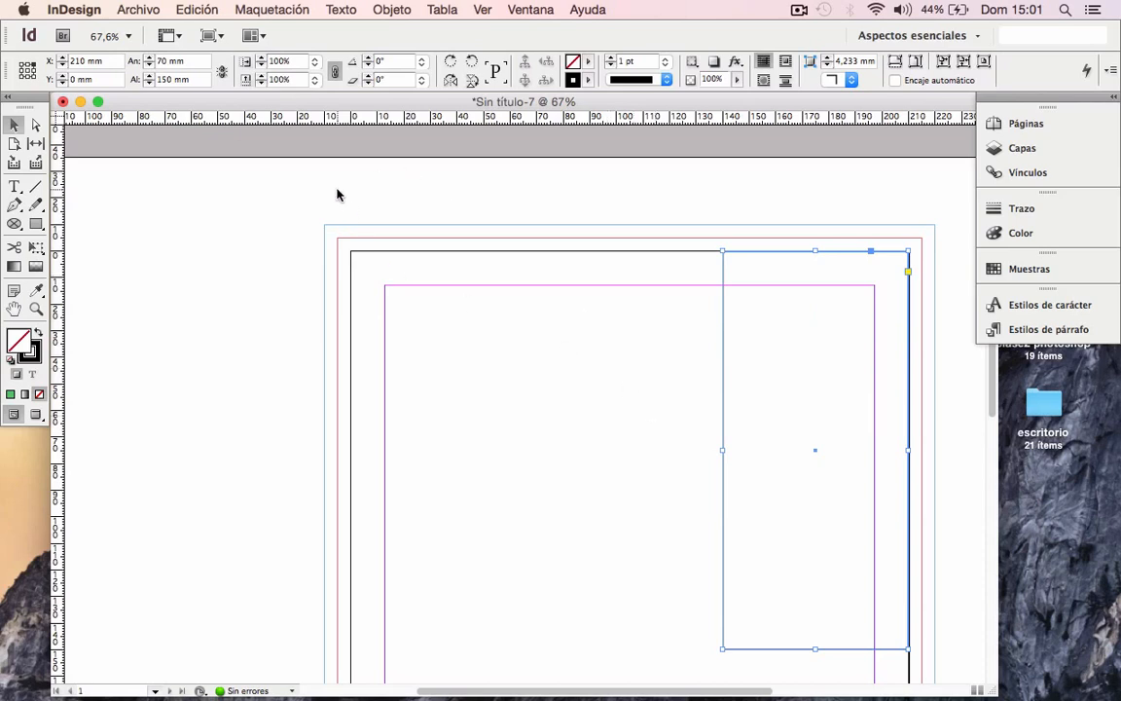
Add 17 mm to the rectangle's width by entering an addition in its width value.
click(166, 66)
click(169, 61)
text(+)
text(1)
text(7)
key(Return)
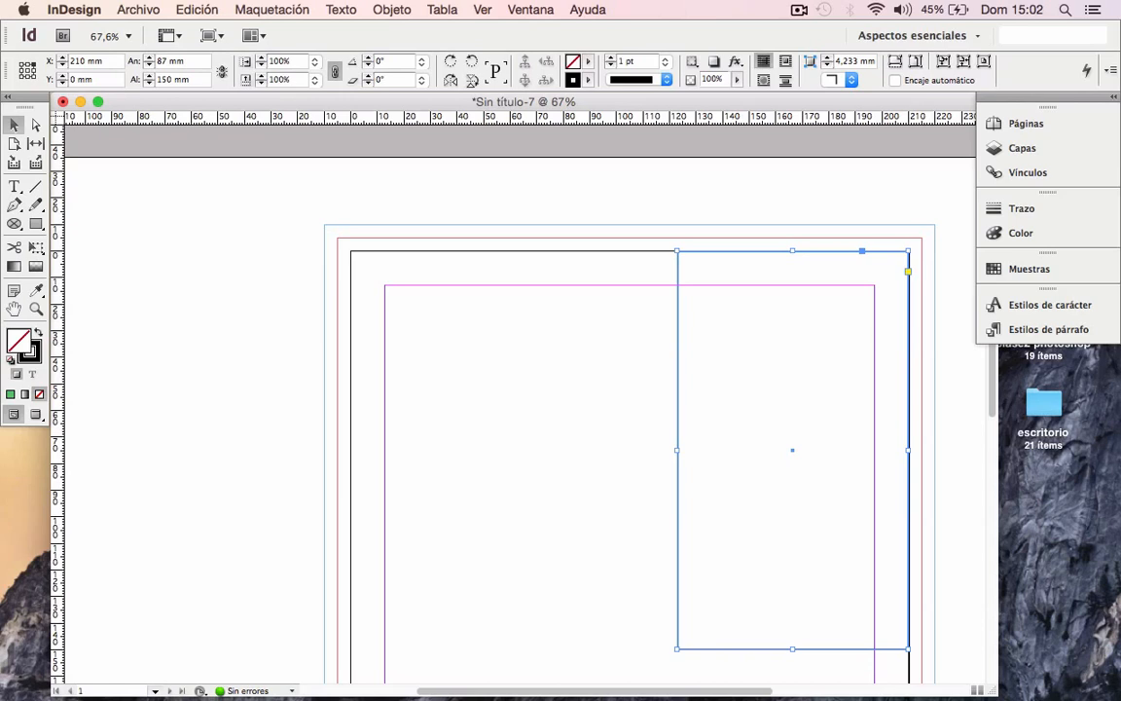
Subtract 50 mm from the rectangle's width by entering a subtraction in its width value.
click(164, 63)
text(-50)
key(Return)
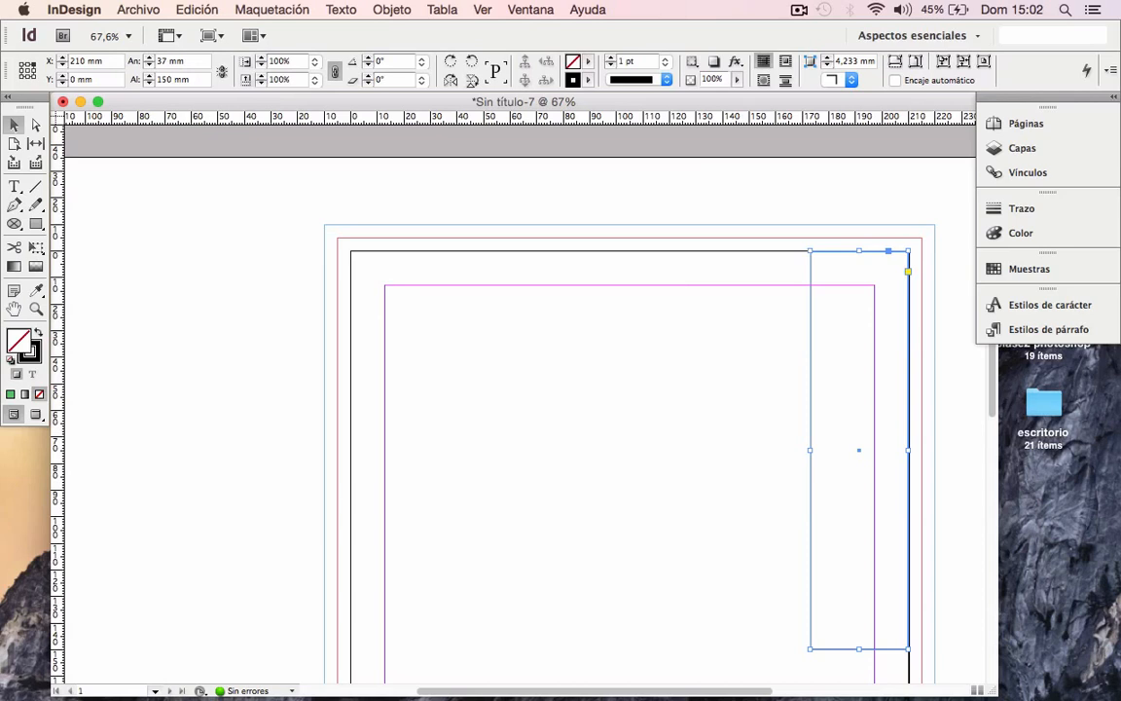
Try scaling the rectangle to 300% with constrained proportions, and undo the scaling.
double_click(175, 80)
text(n)
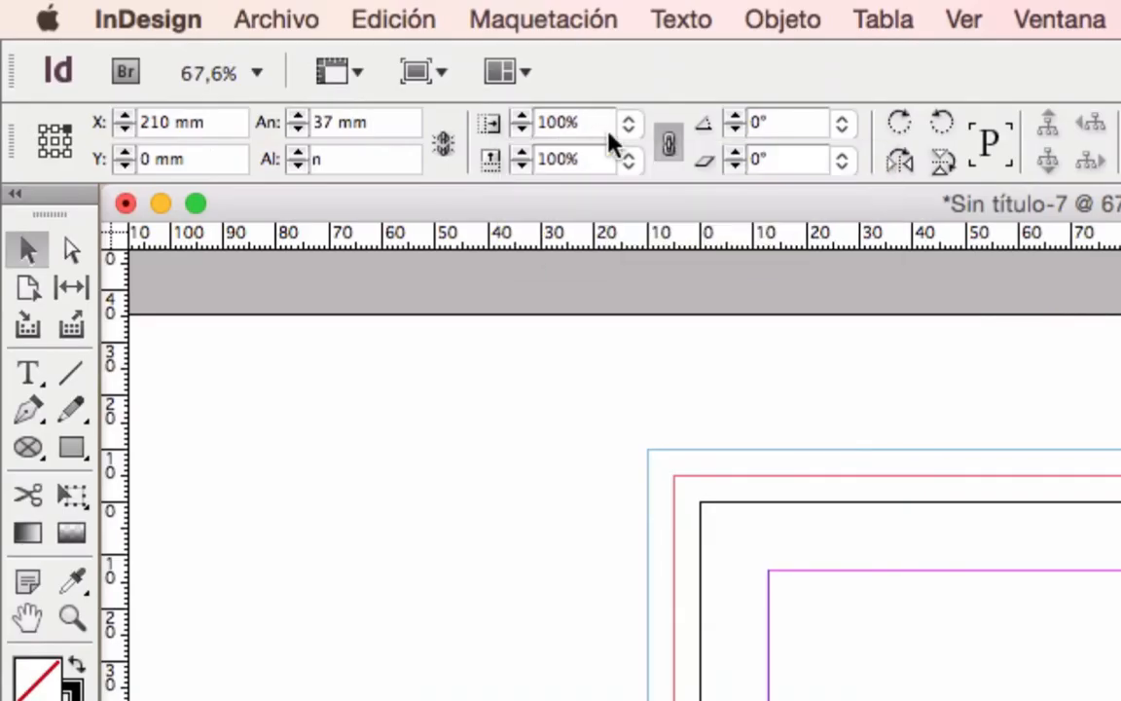
drag(573, 130, 542, 127)
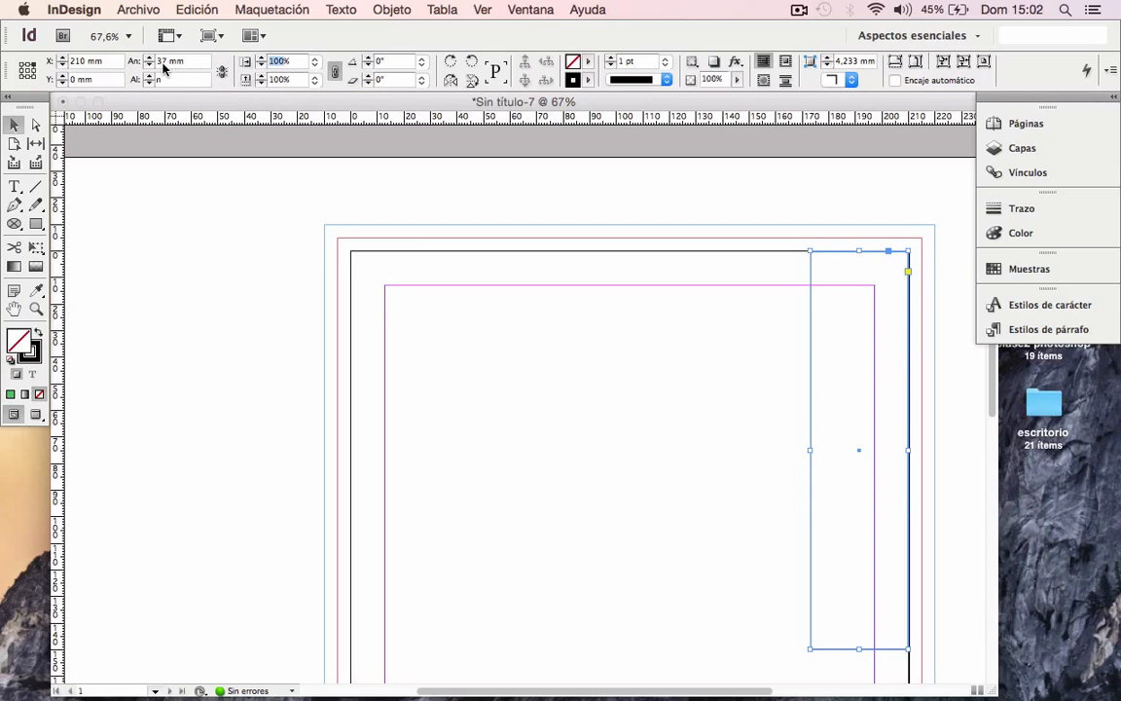
text(300)
key(Return)
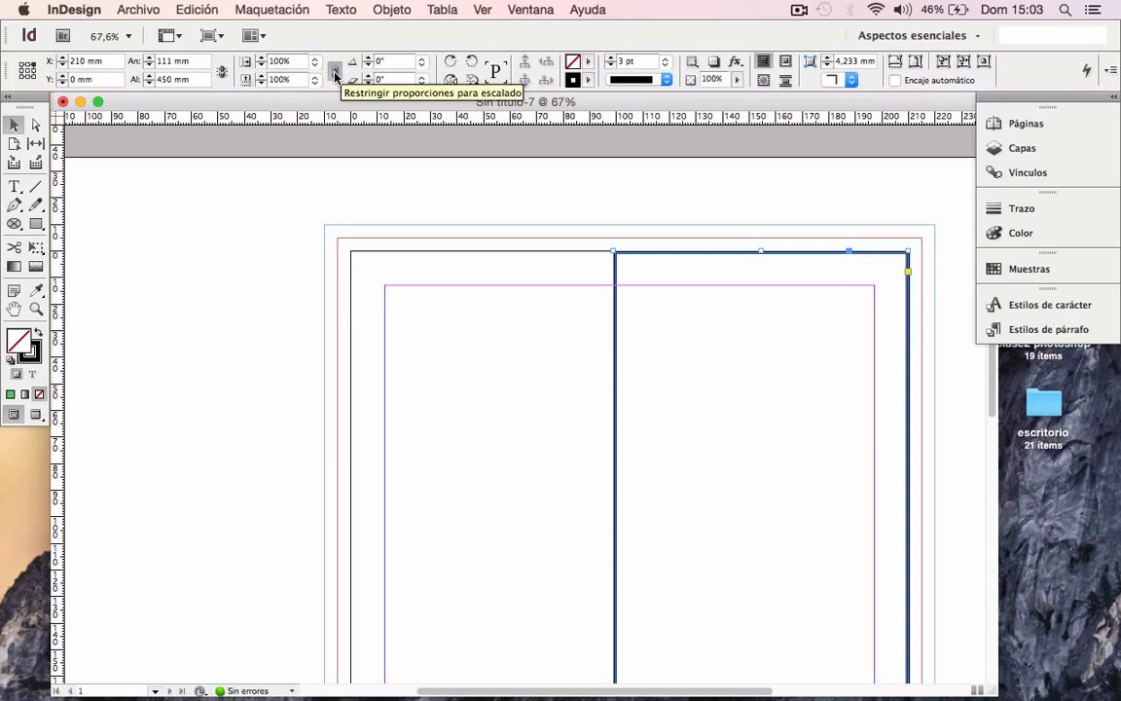
click(335, 72)
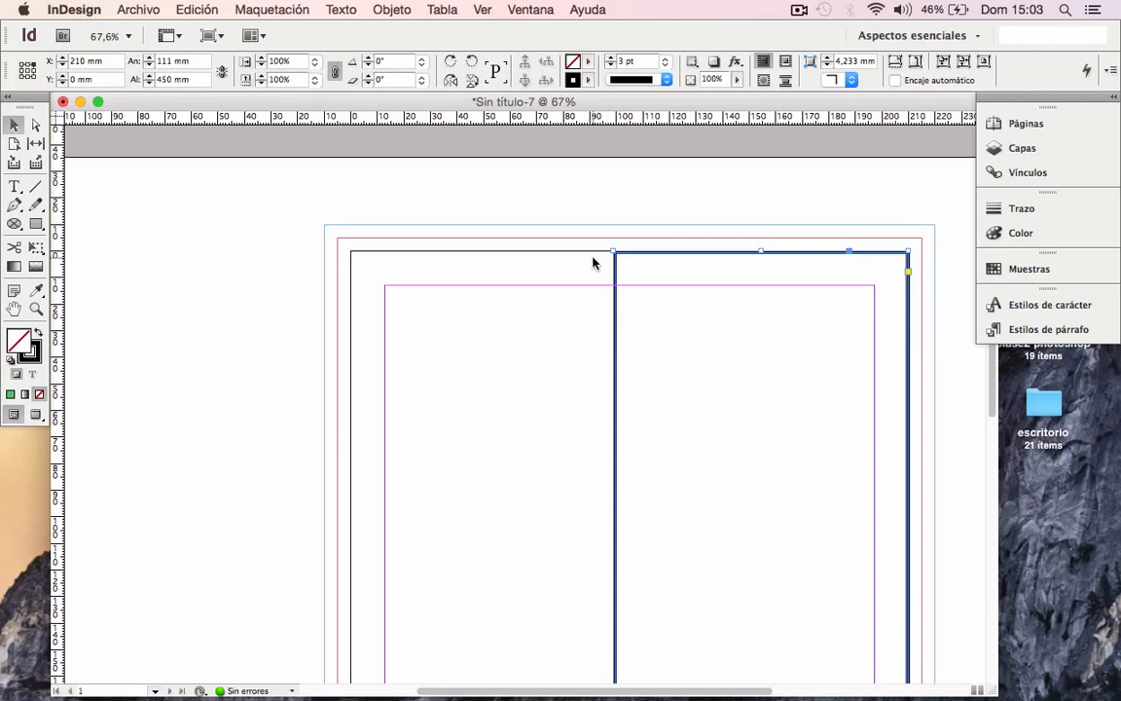
key(super+z)
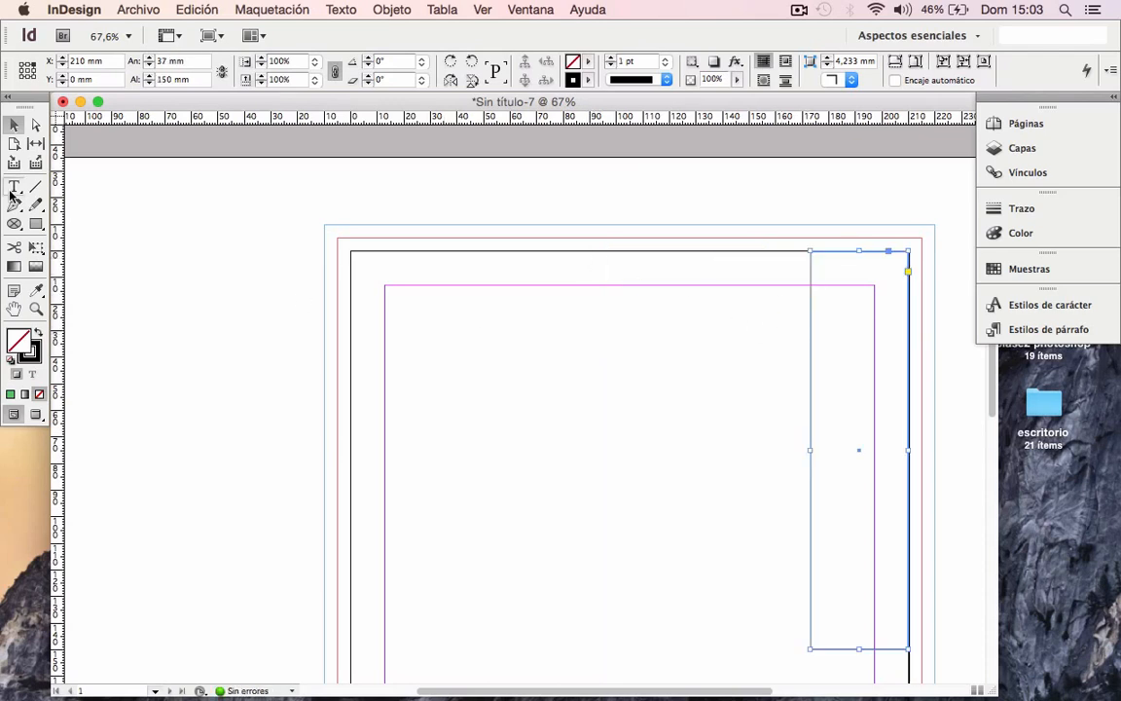
Draw a square about 25.3 mm wide inside the page margins and delete the tall rectangle at the page's right edge.
drag(35, 225, 67, 220)
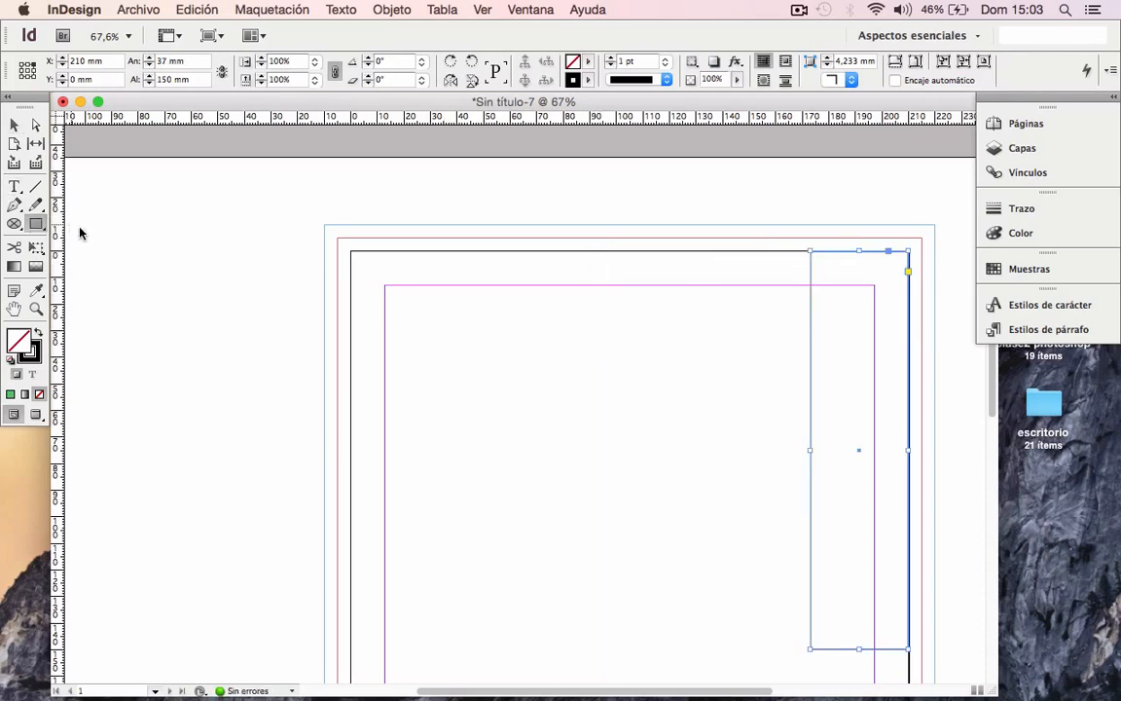
drag(489, 338, 559, 406)
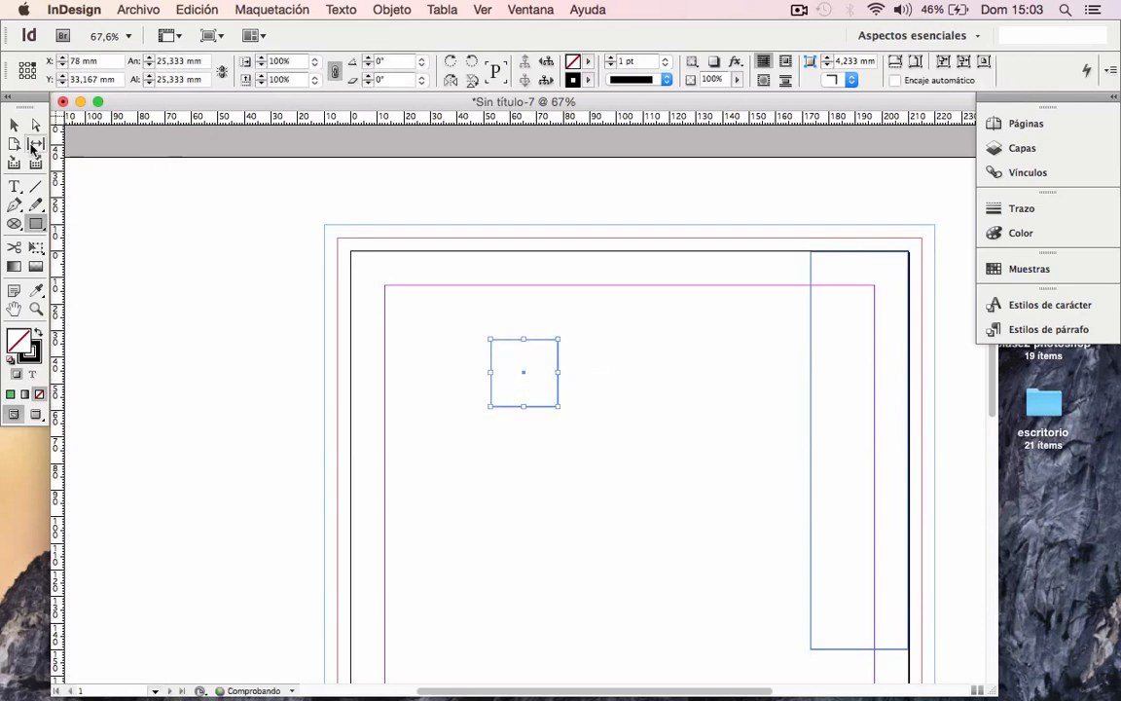
click(13, 127)
drag(751, 205, 930, 338)
key(Delete)
Try rotating the small square 45° about its center reference point, and reset its rotation angle to 0°.
drag(478, 320, 696, 556)
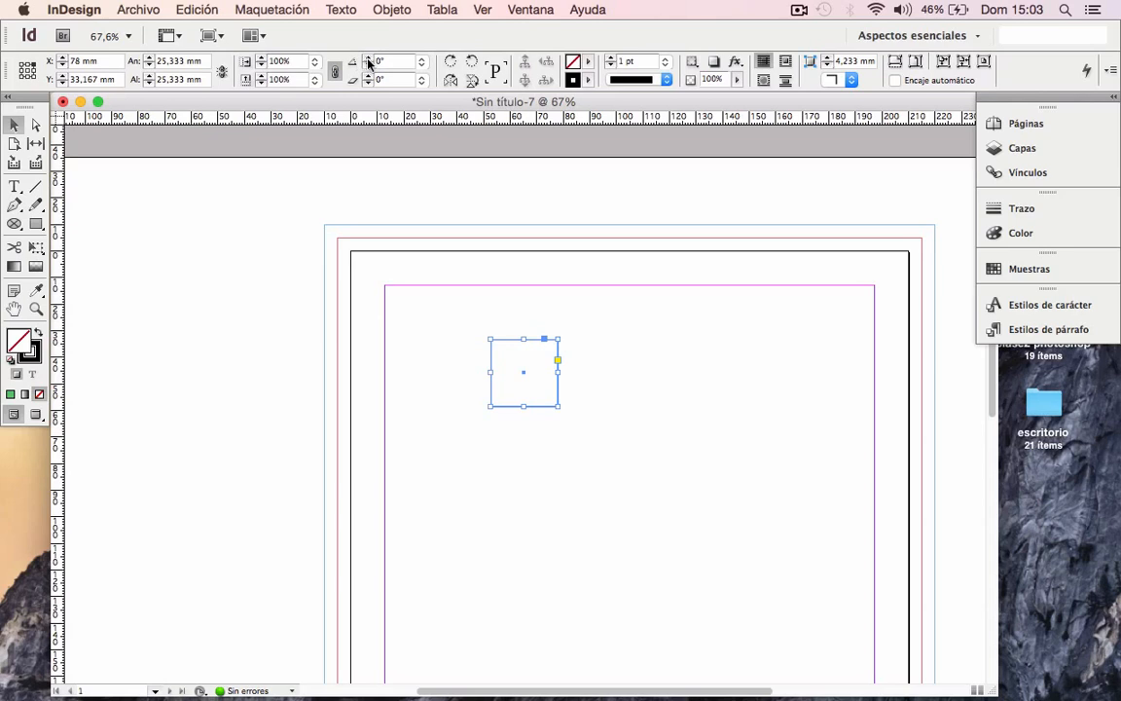
click(27, 72)
click(385, 61)
text(45)
key(Return)
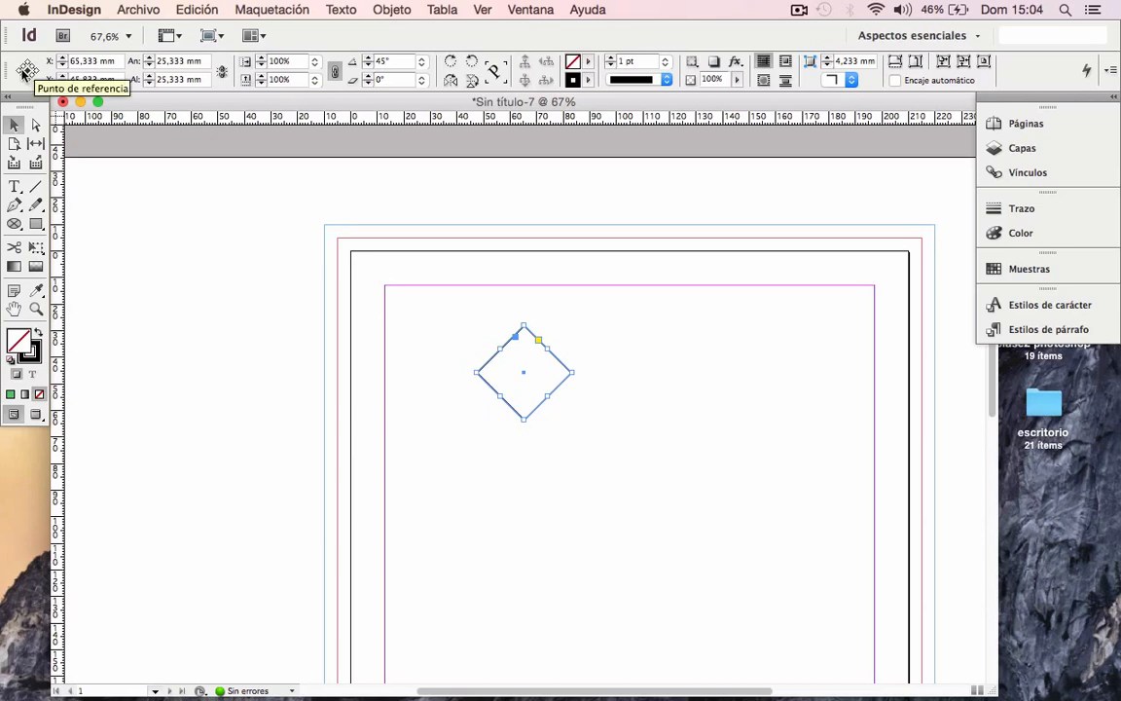
click(378, 62)
text(0)
key(Return)
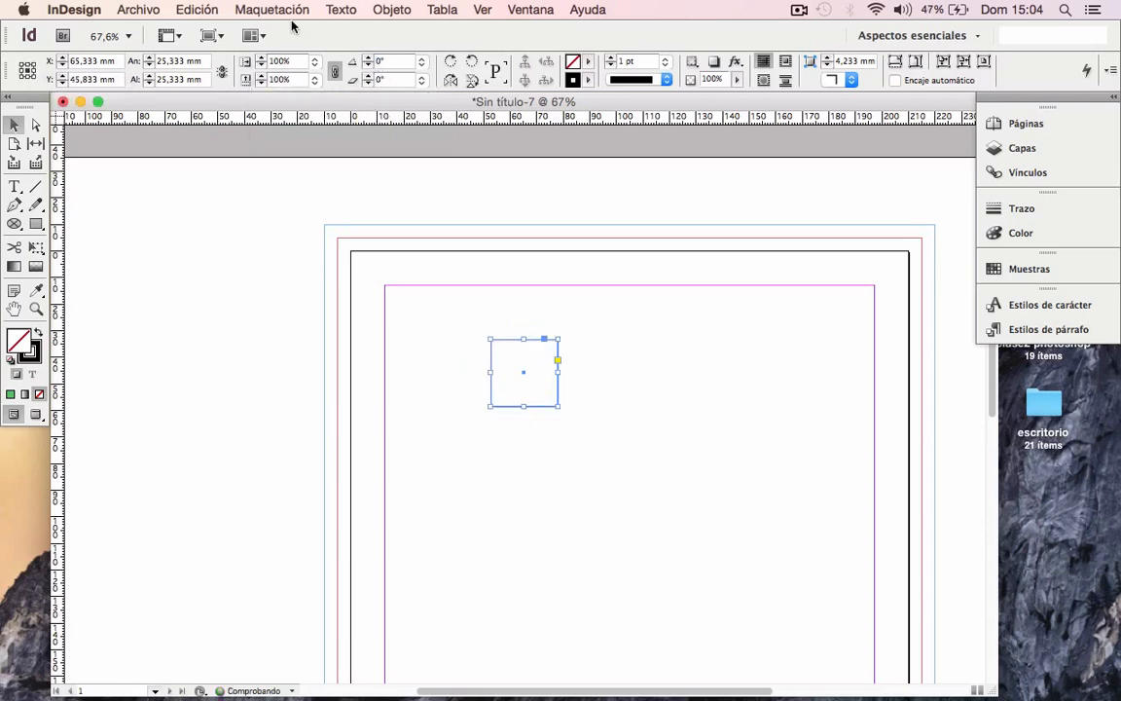
Try rotating the small square 45° about its bottom-left corner, and undo the rotation.
click(21, 77)
click(380, 63)
text(45)
key(Return)
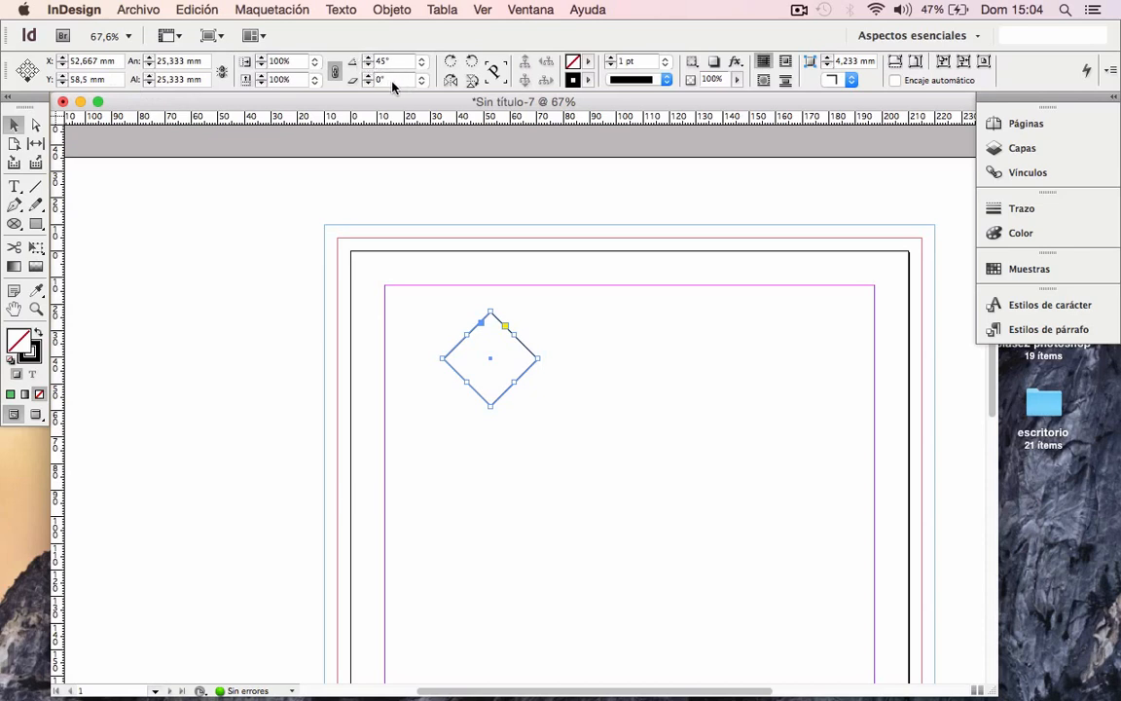
key(super+z)
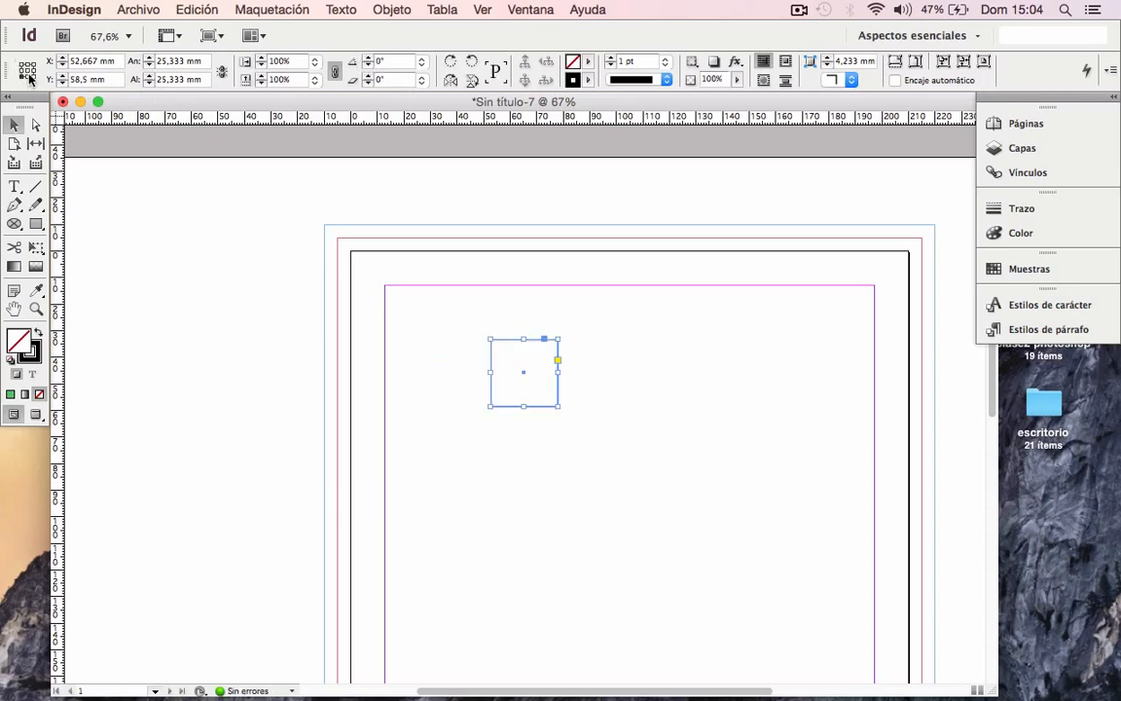
Try rotating the small square 45° about its top-left corner, and reset its rotation angle to 0°.
click(27, 63)
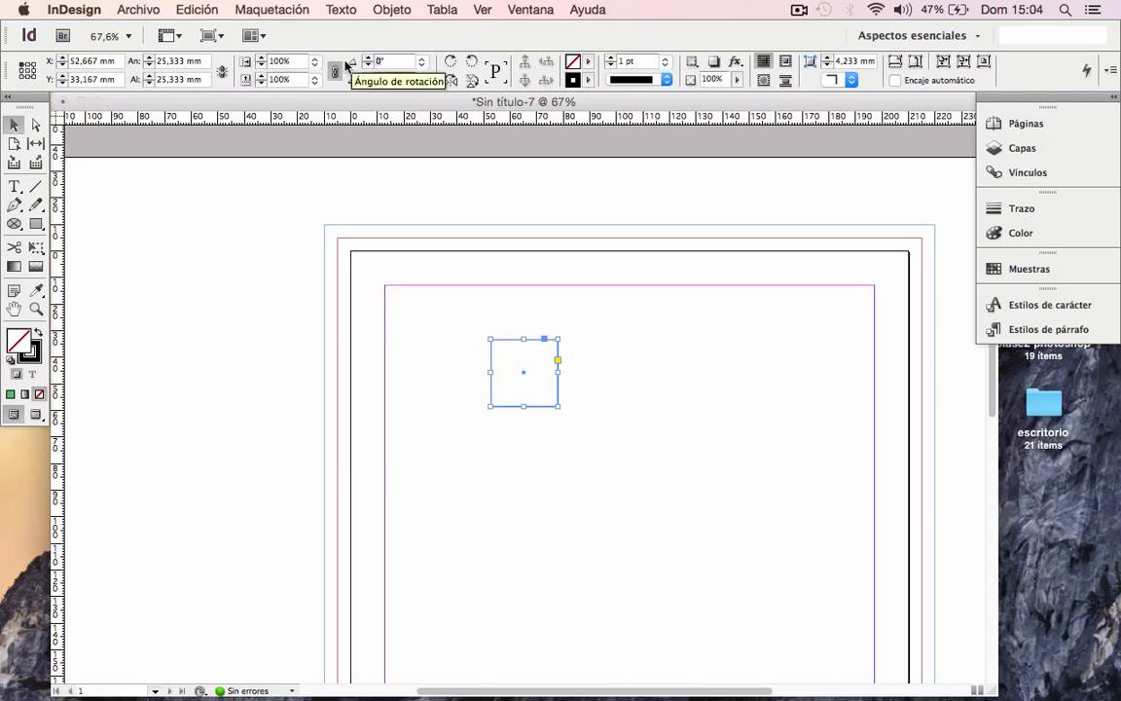
double_click(382, 60)
text(45)
key(Return)
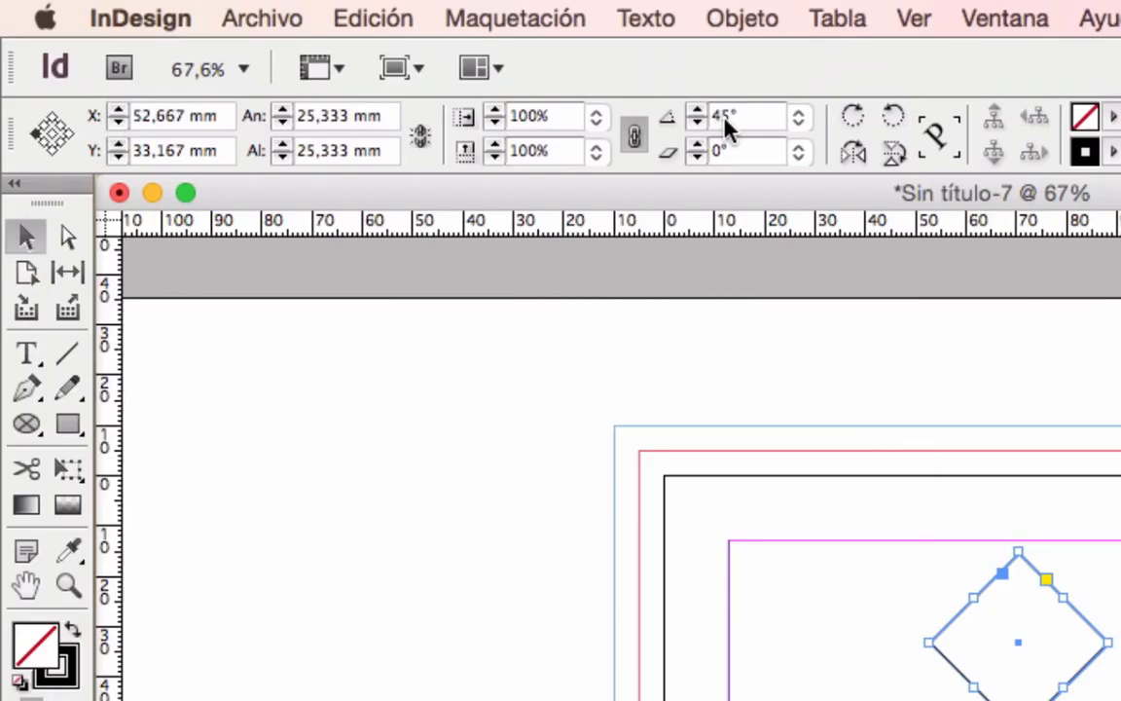
double_click(724, 115)
text(0)
key(Return)
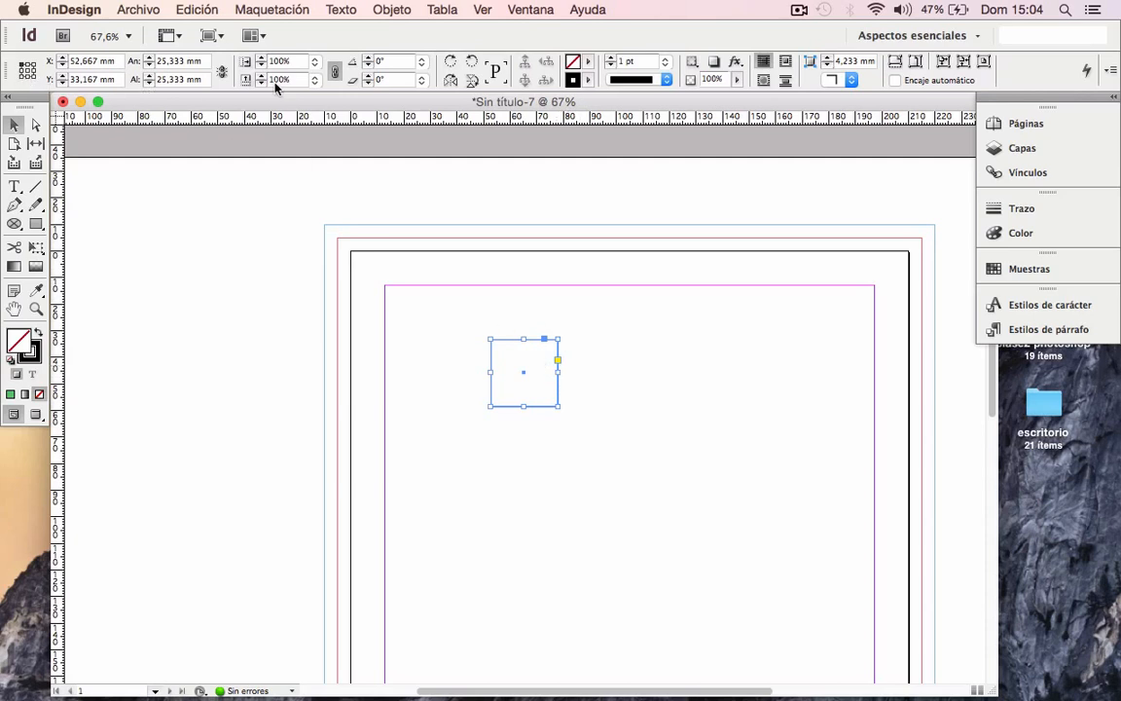
Try shearing the small square 20° from its bottom-left reference point, and undo the shear.
click(22, 76)
click(377, 84)
text(20)
key(Return)
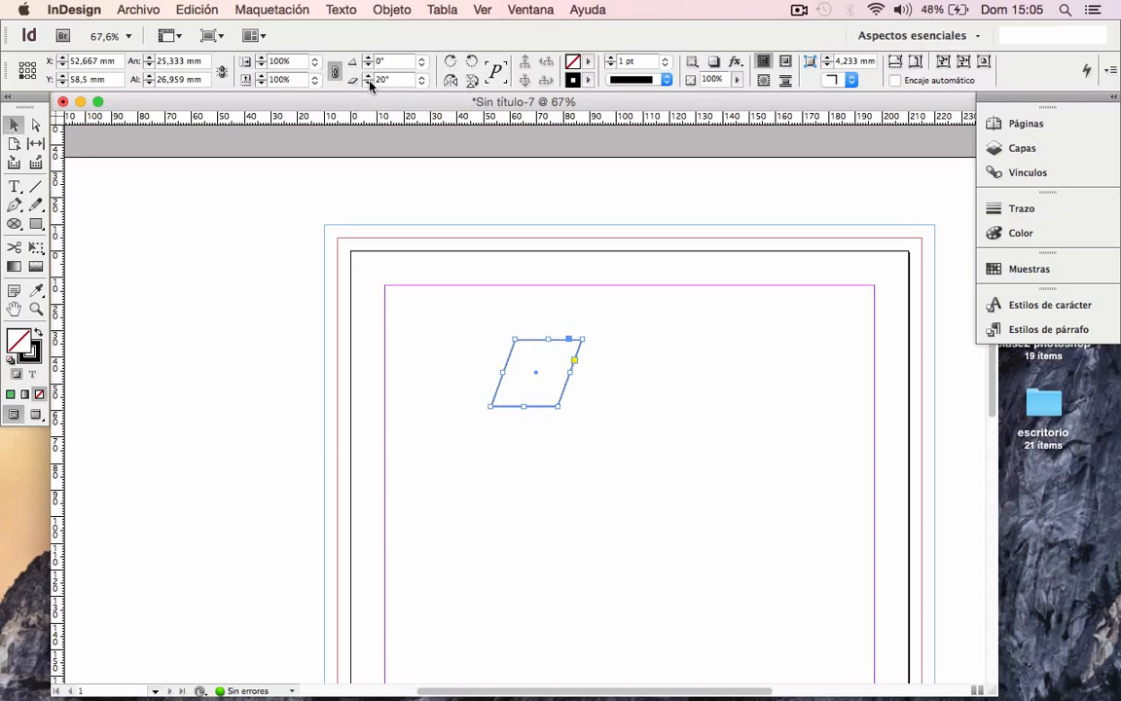
key(super+z)
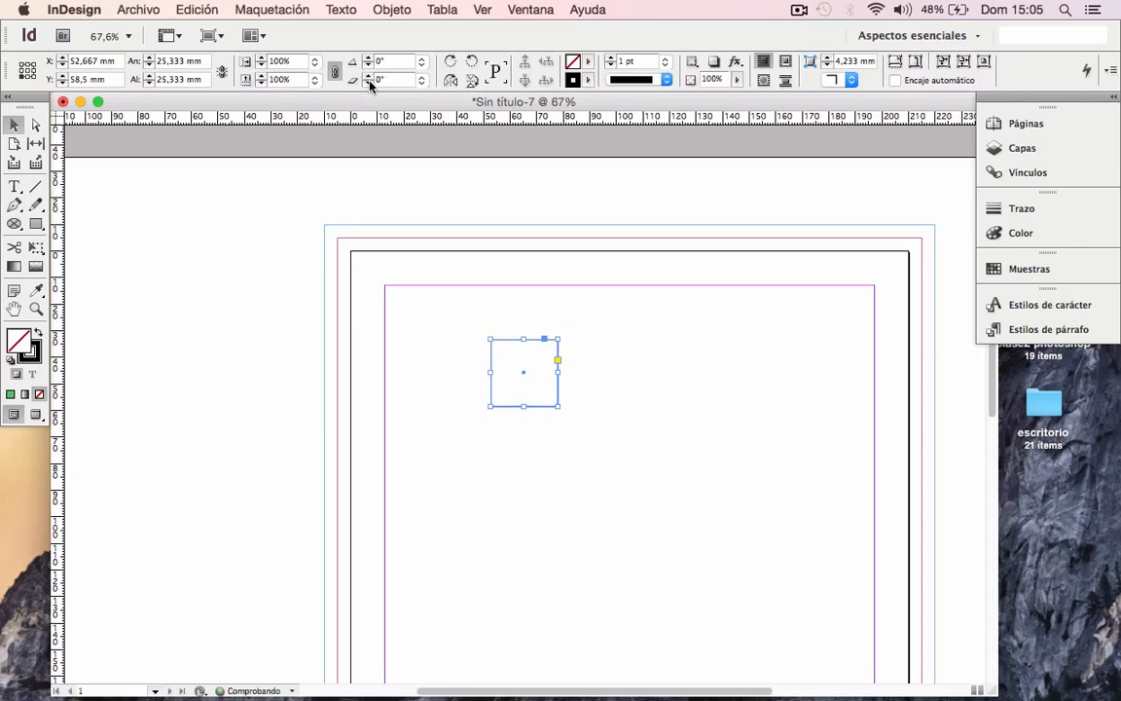
Set the small square's reference point to its center and shear it by 20°.
click(34, 65)
click(376, 82)
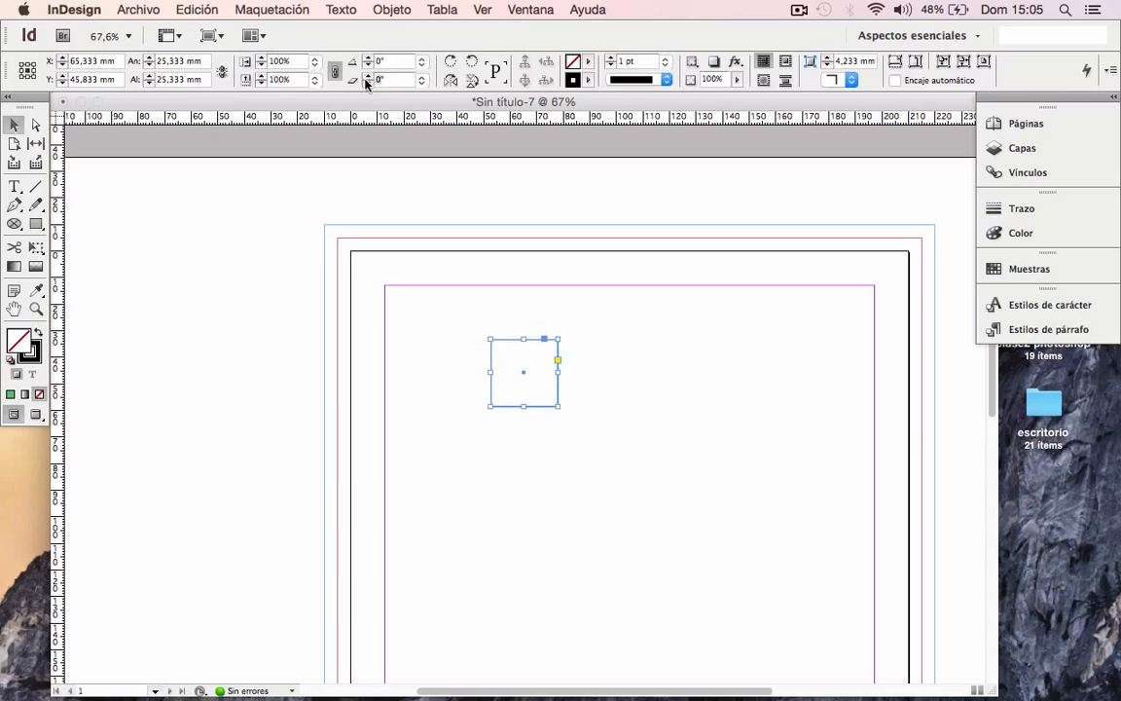
text(2)
key(Return)
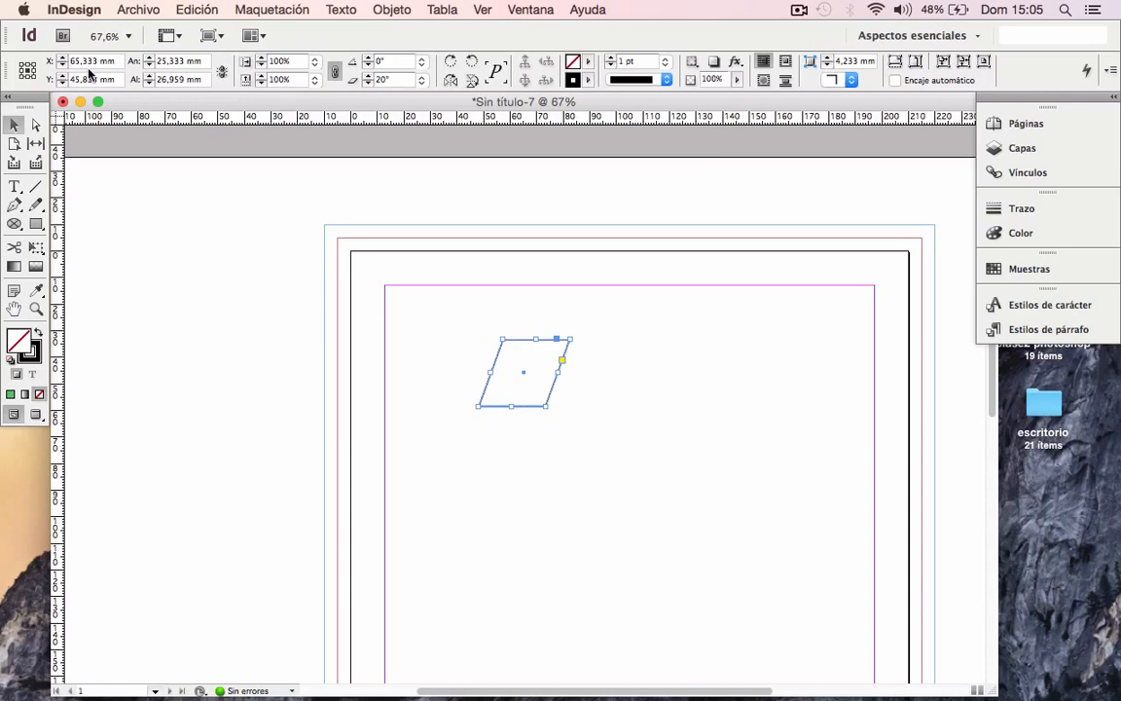
Set the small square's shear angle to 0°.
click(384, 81)
text(0)
key(Return)
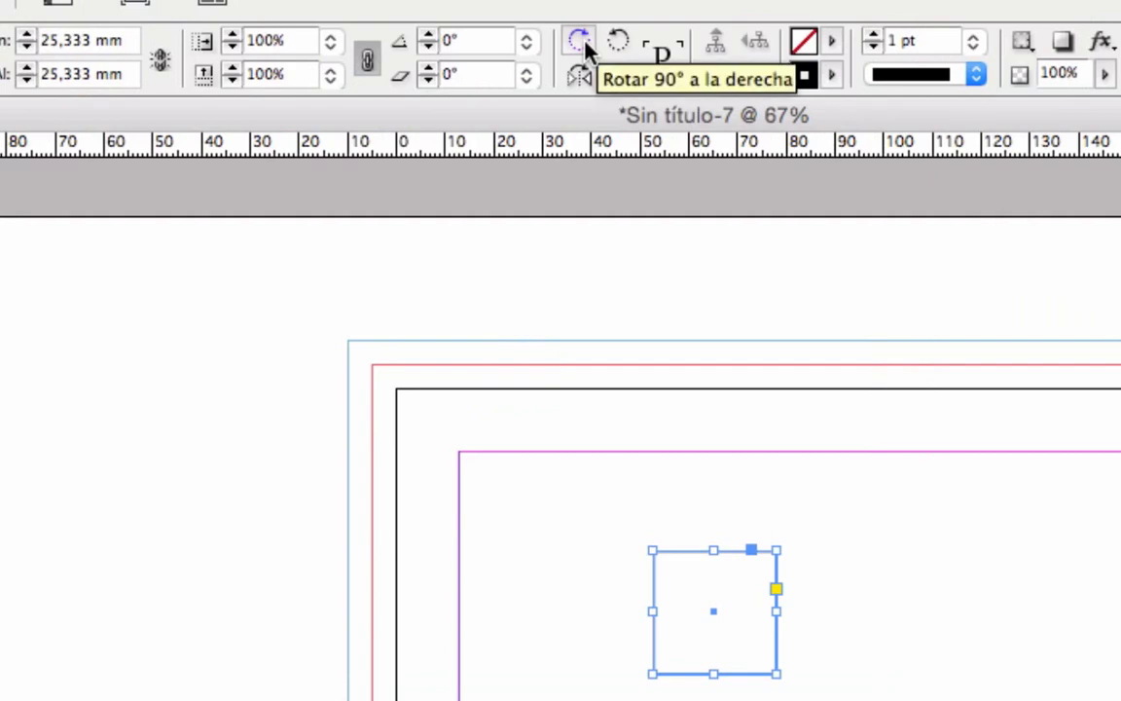
Try rotating the small square 90° clockwise and back, and rotate it 90° counterclockwise.
click(580, 44)
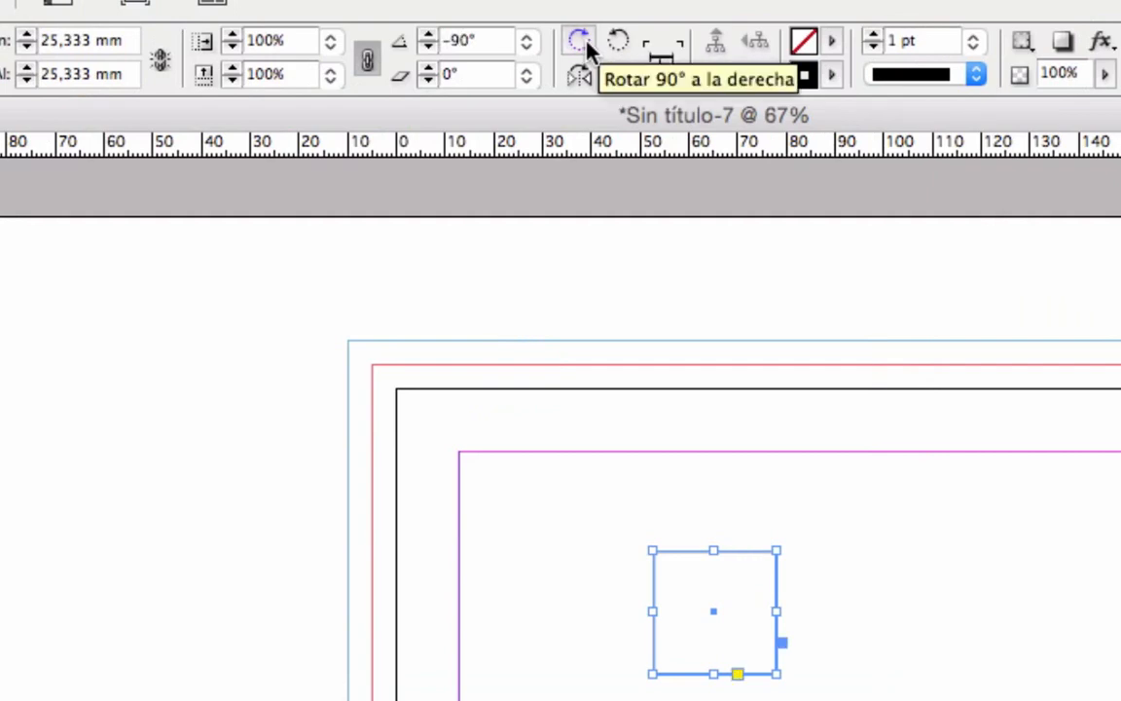
click(614, 46)
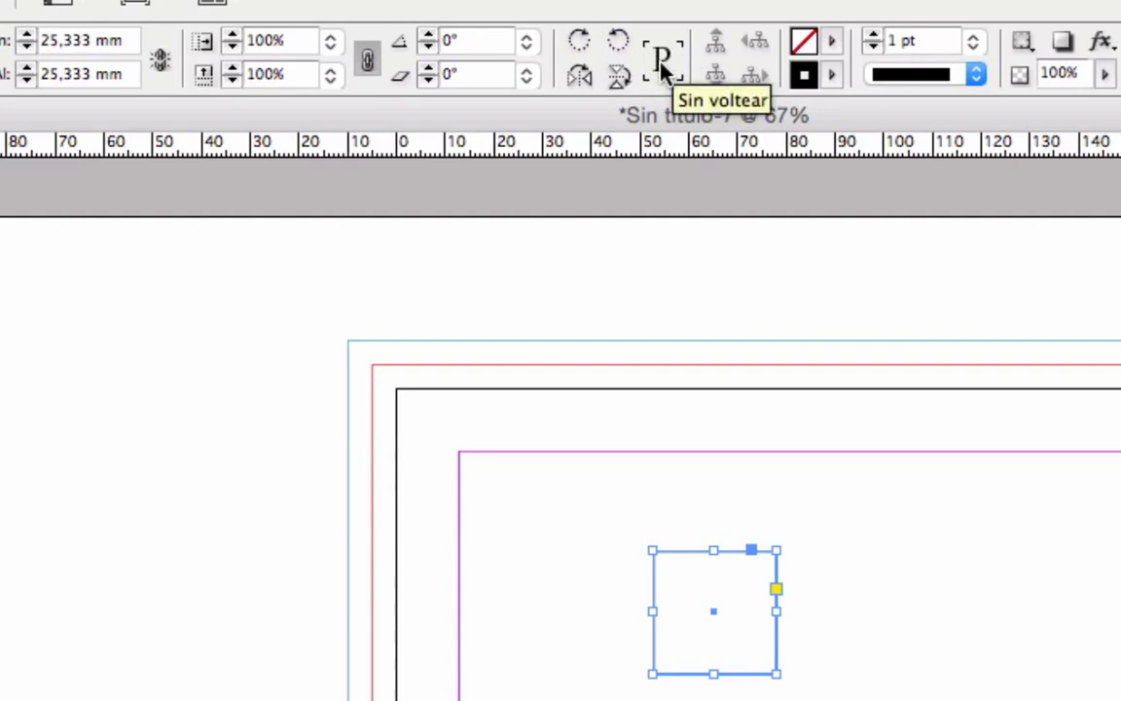
click(619, 42)
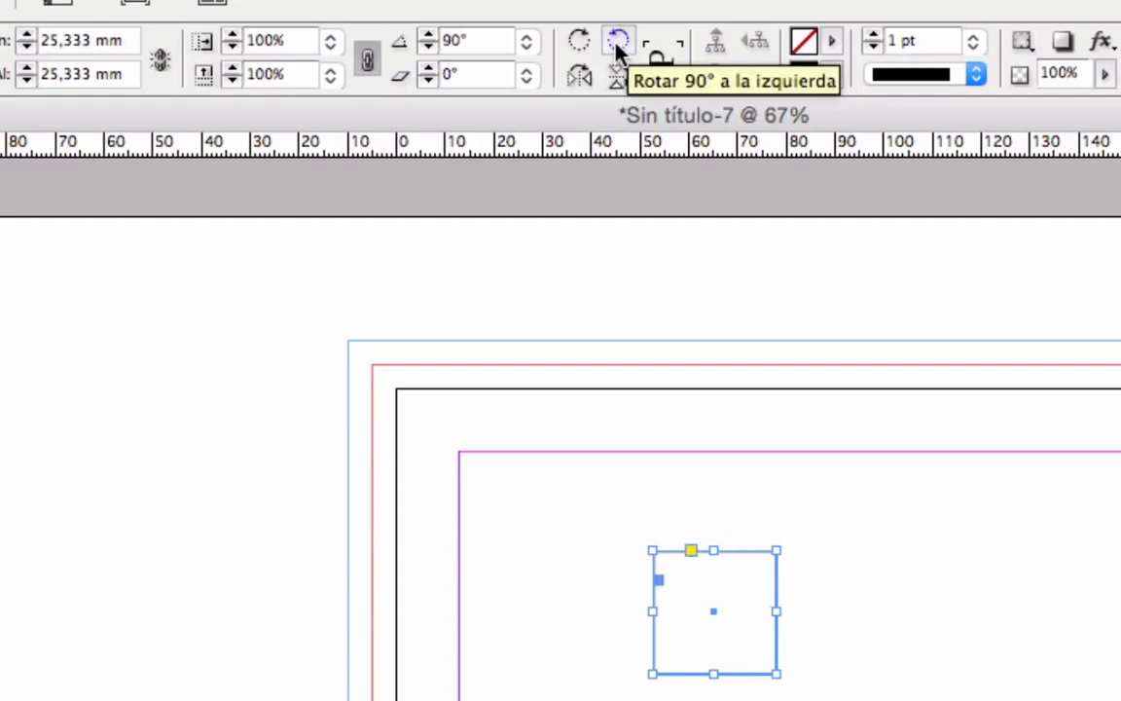
Try horizontal flips combined with 90° rotations on the small square, returning it to its unflipped orientation at 0°.
click(580, 75)
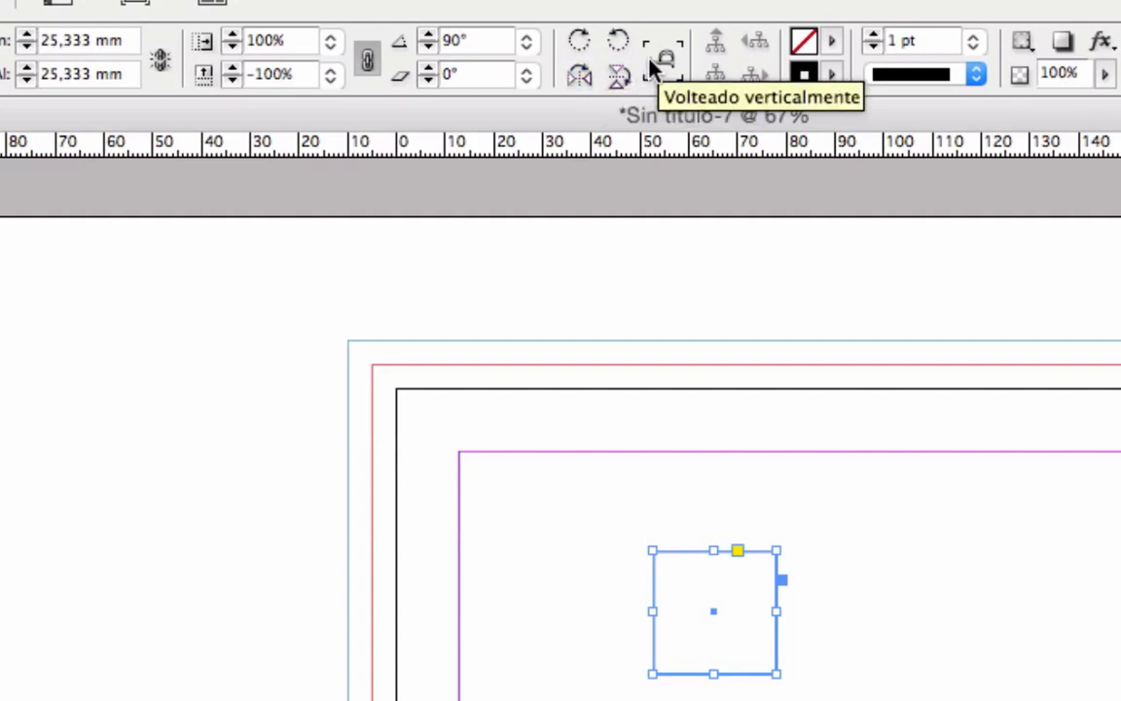
click(580, 41)
click(580, 41)
click(620, 43)
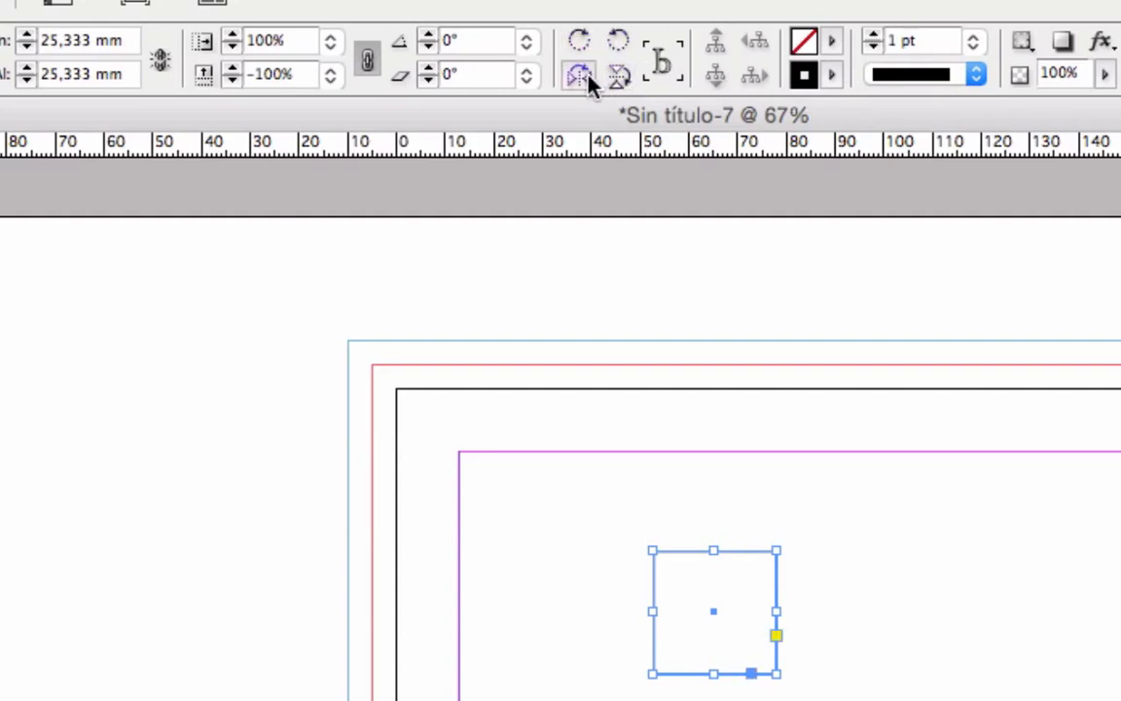
click(586, 77)
click(618, 41)
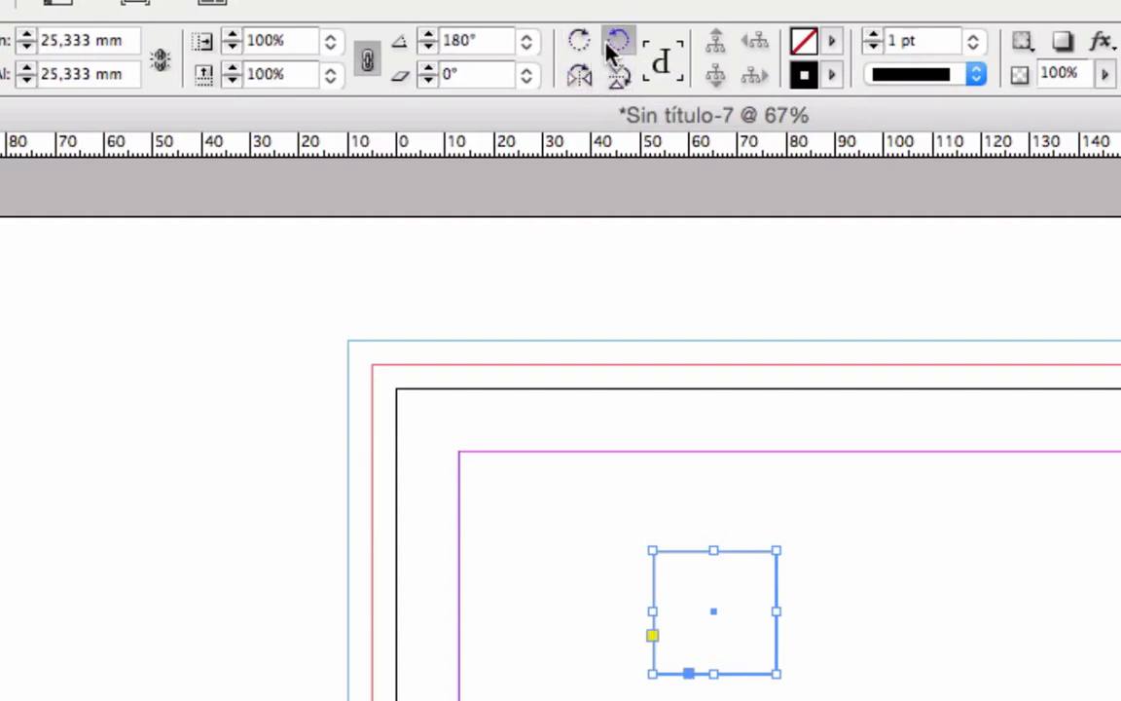
click(586, 77)
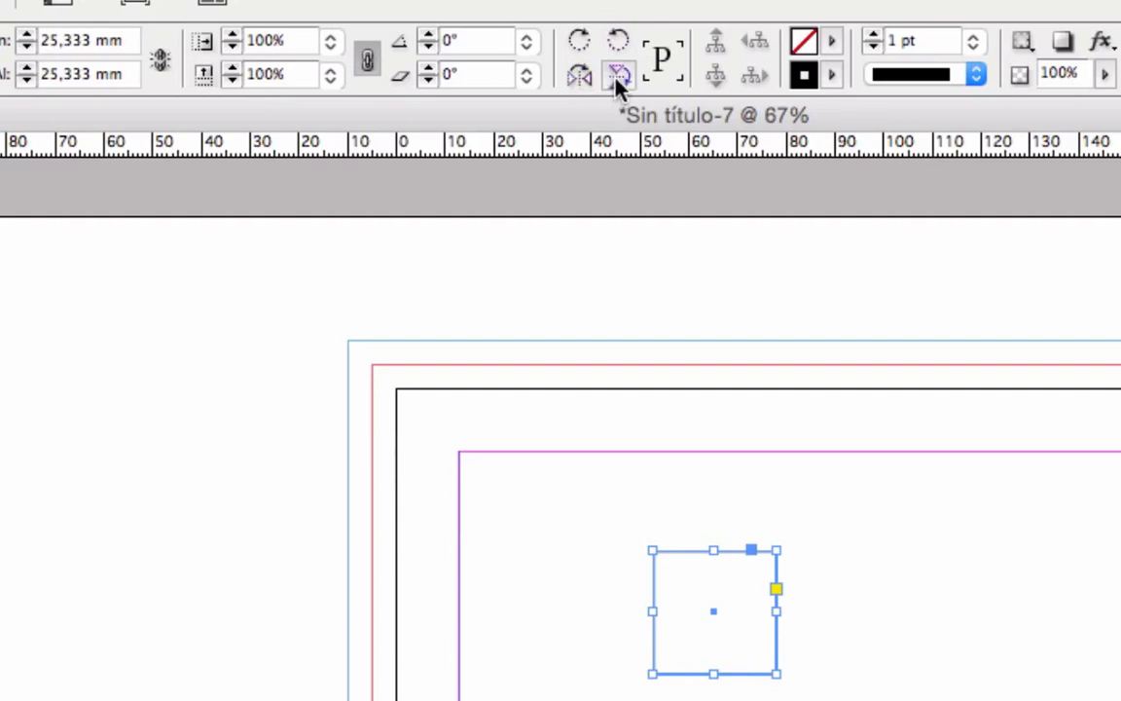
Try flipping the small square vertically and rotating it 90° clockwise, and restore it with a horizontal flip and a 90° counterclockwise rotation.
click(619, 77)
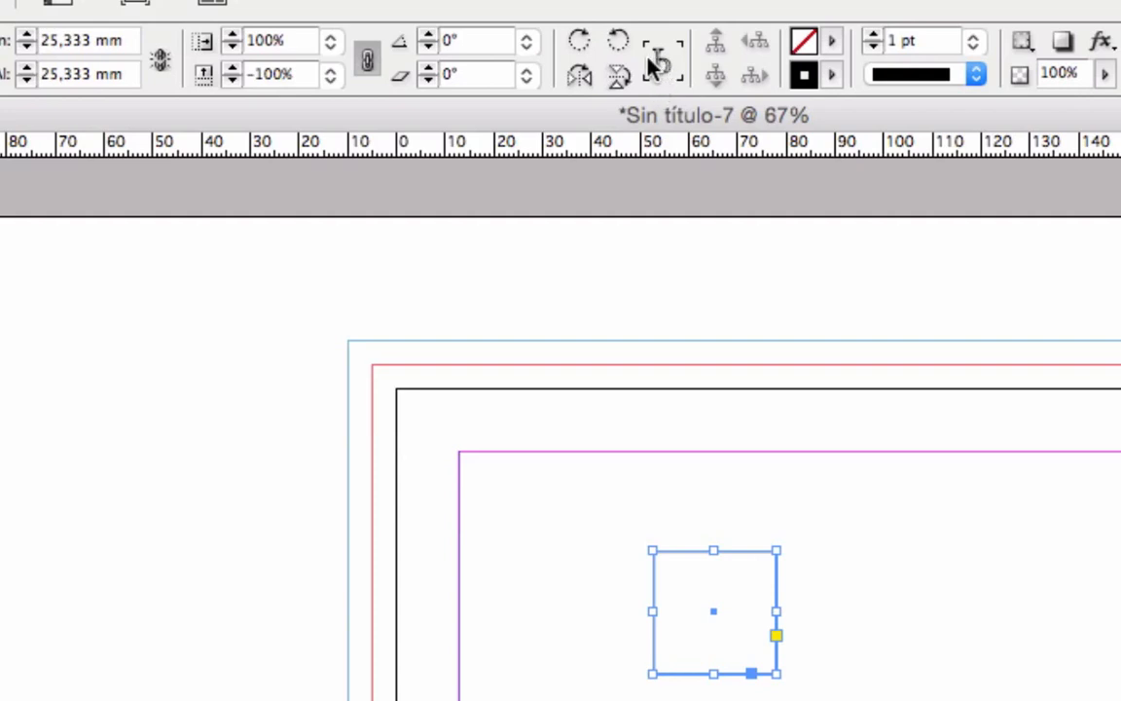
click(579, 48)
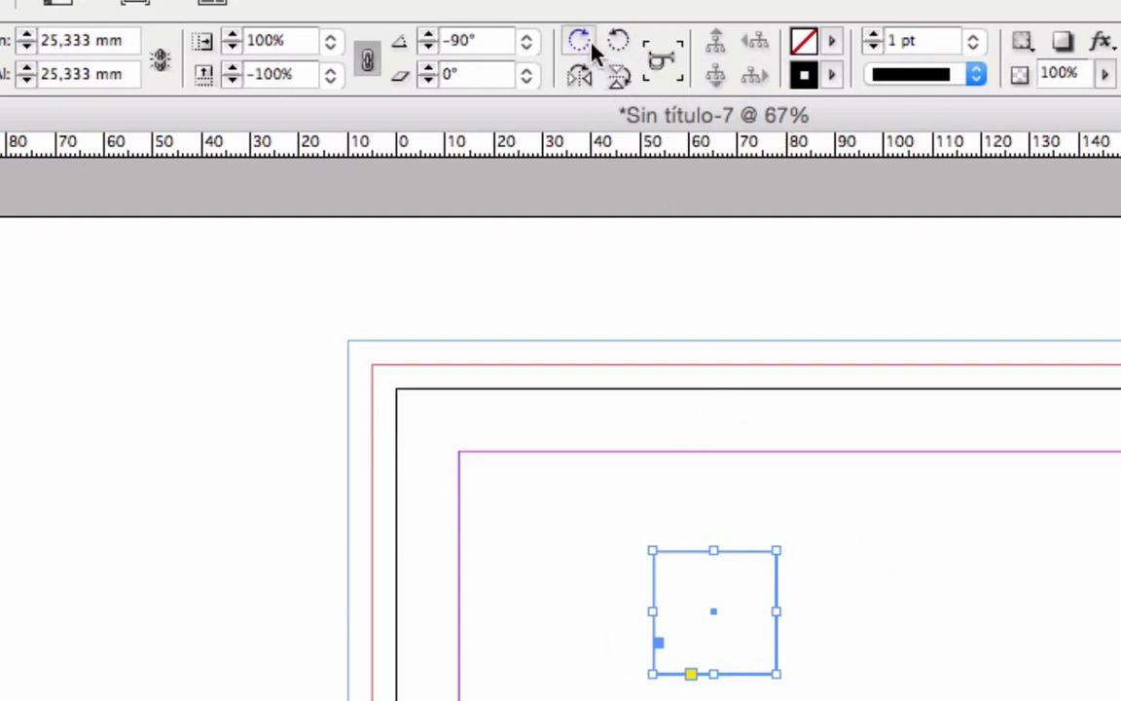
click(580, 78)
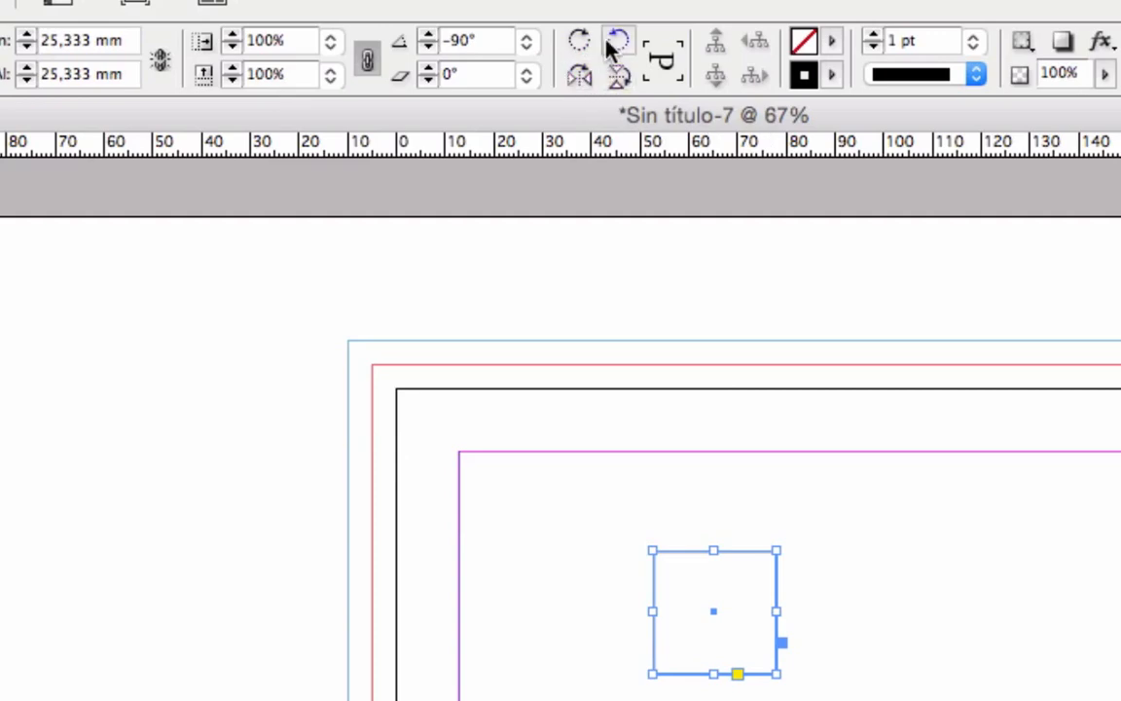
click(615, 45)
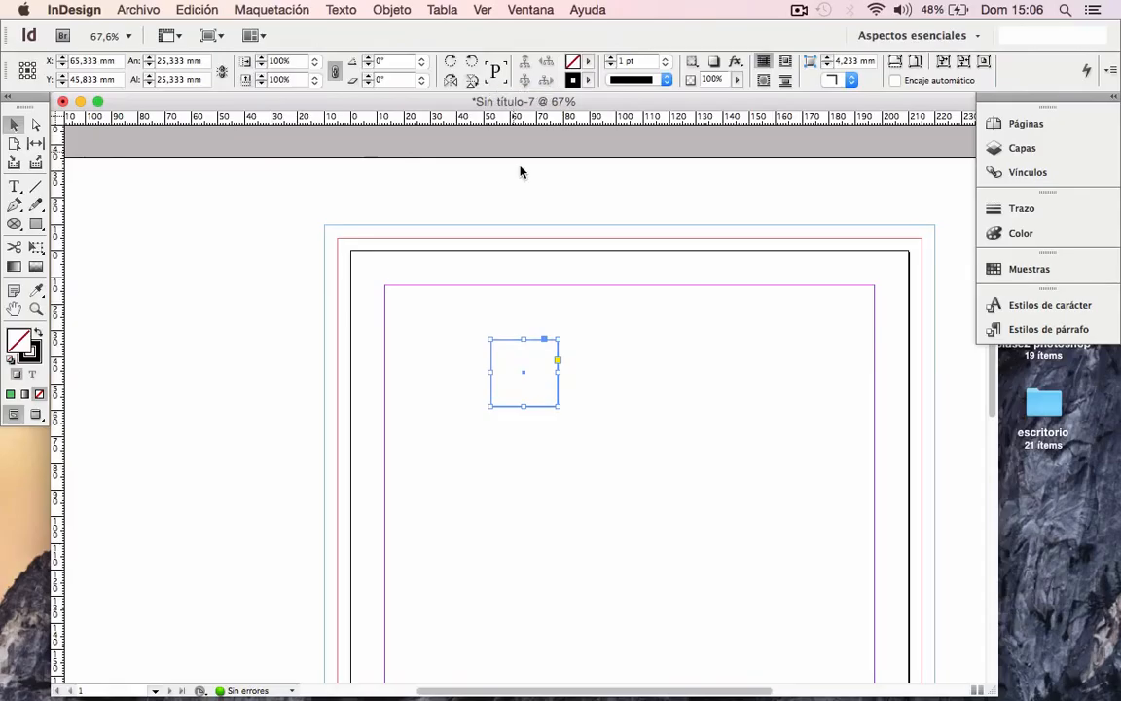
Fill the small square with a bright green of R 84, G 238, B 74 chosen in the color picker.
click(516, 309)
click(513, 341)
click(9, 394)
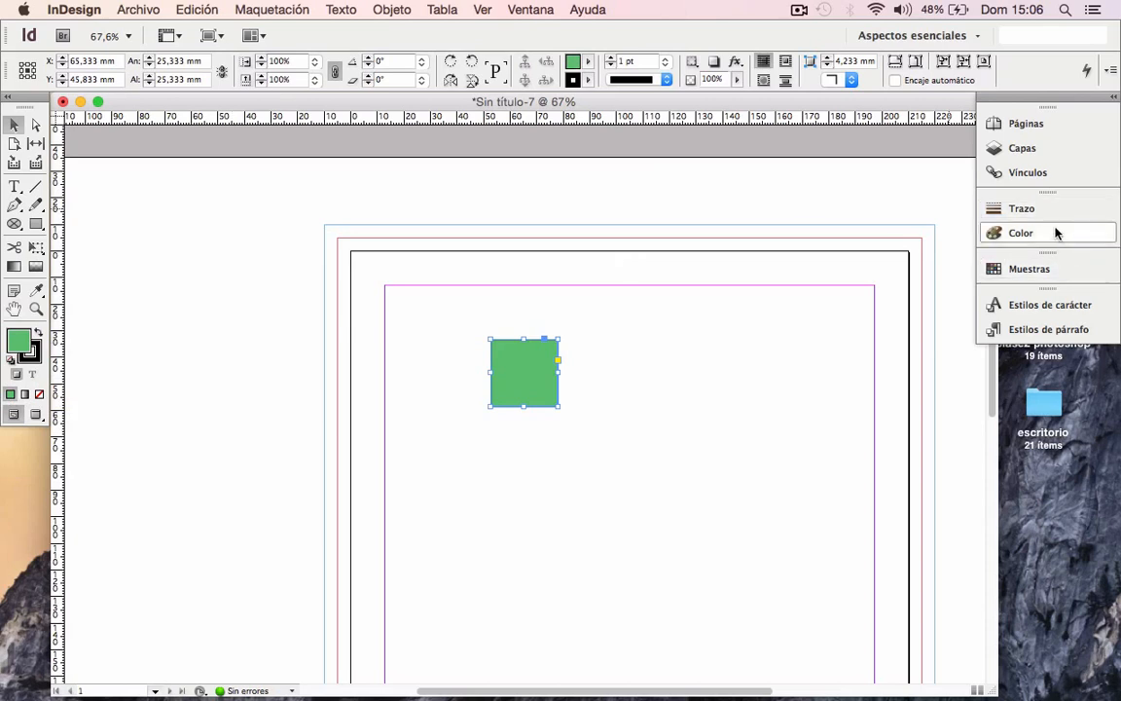
double_click(17, 346)
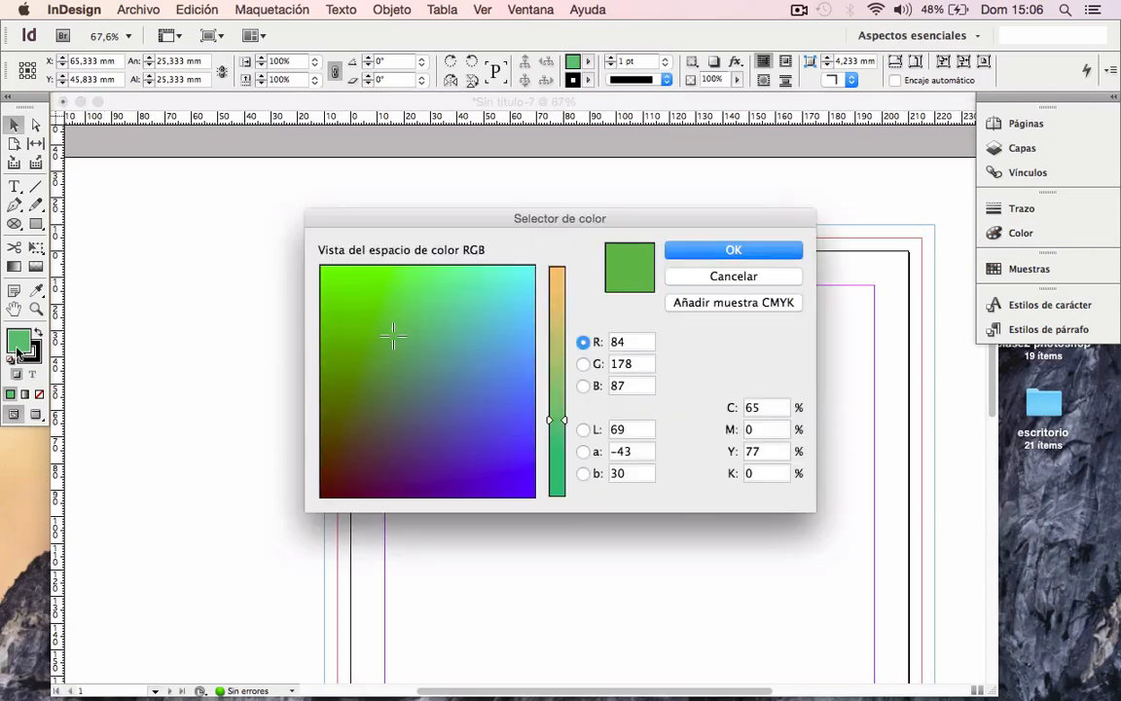
click(382, 282)
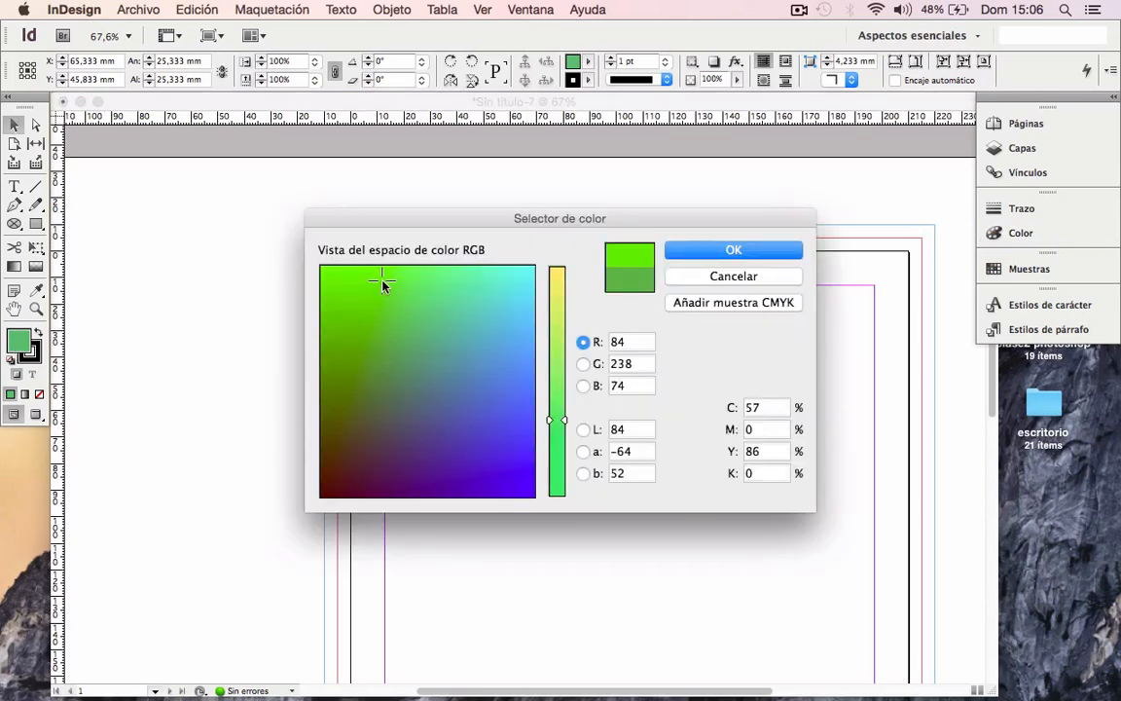
click(683, 255)
Move the green square near the top-left corner of the margins and duplicate it into a horizontal row of six evenly spaced squares.
drag(516, 364, 417, 332)
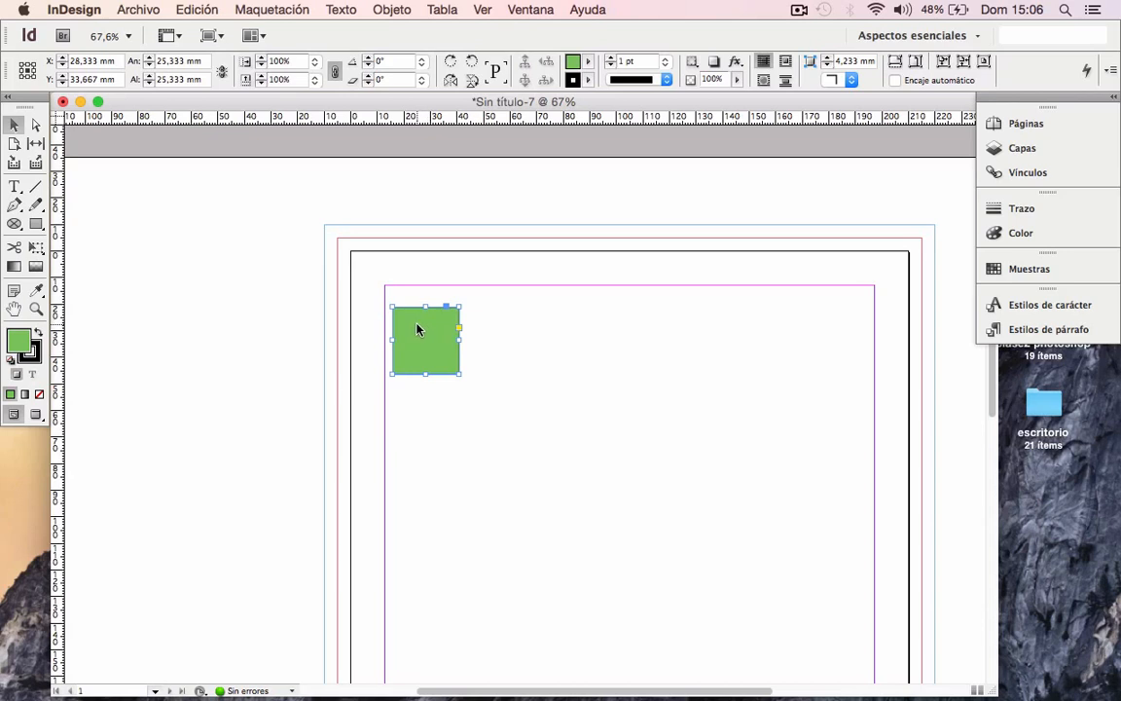
drag(417, 329, 547, 329)
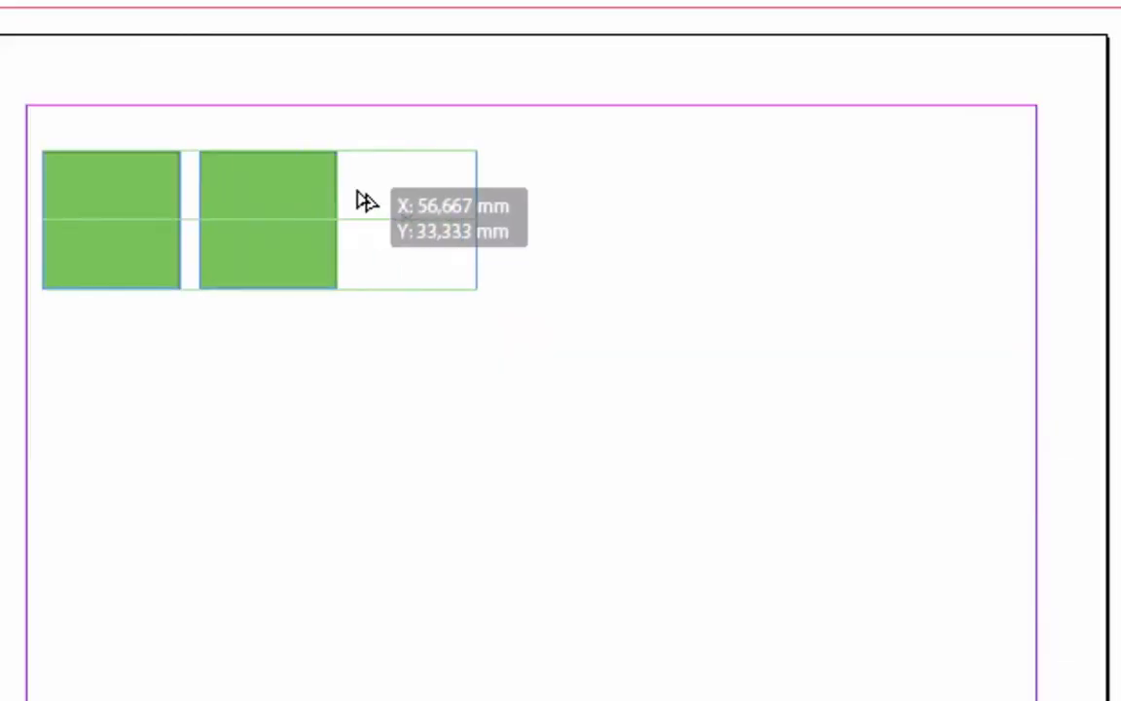
drag(357, 192, 688, 198)
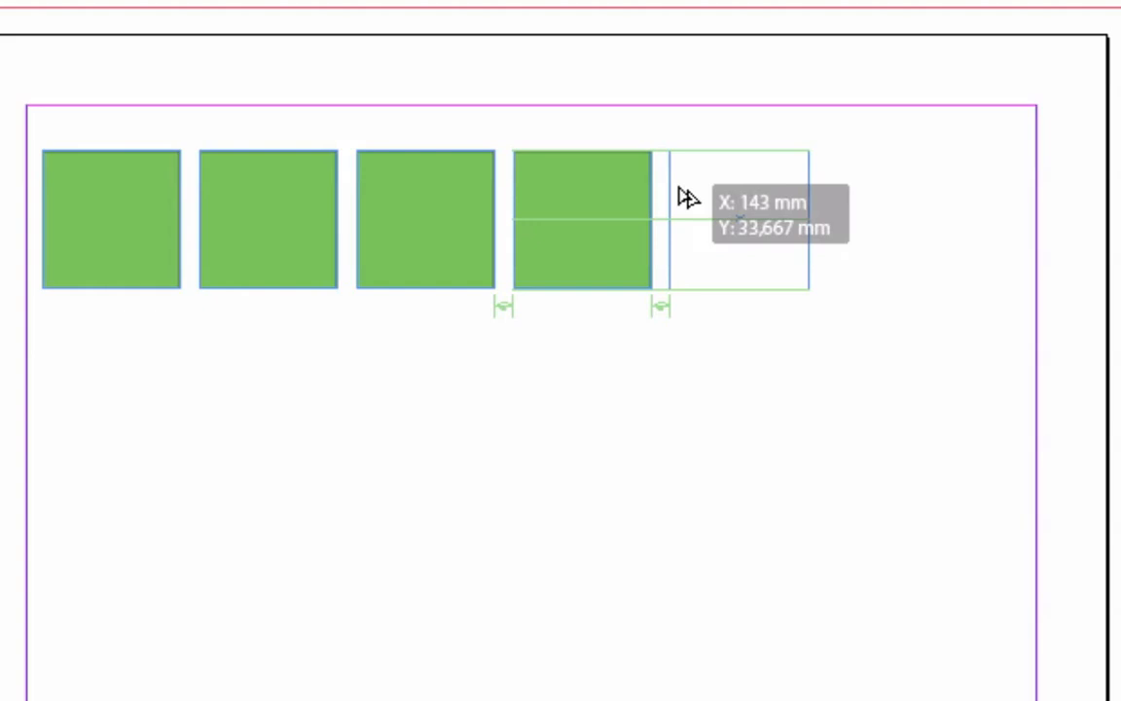
drag(688, 198, 841, 197)
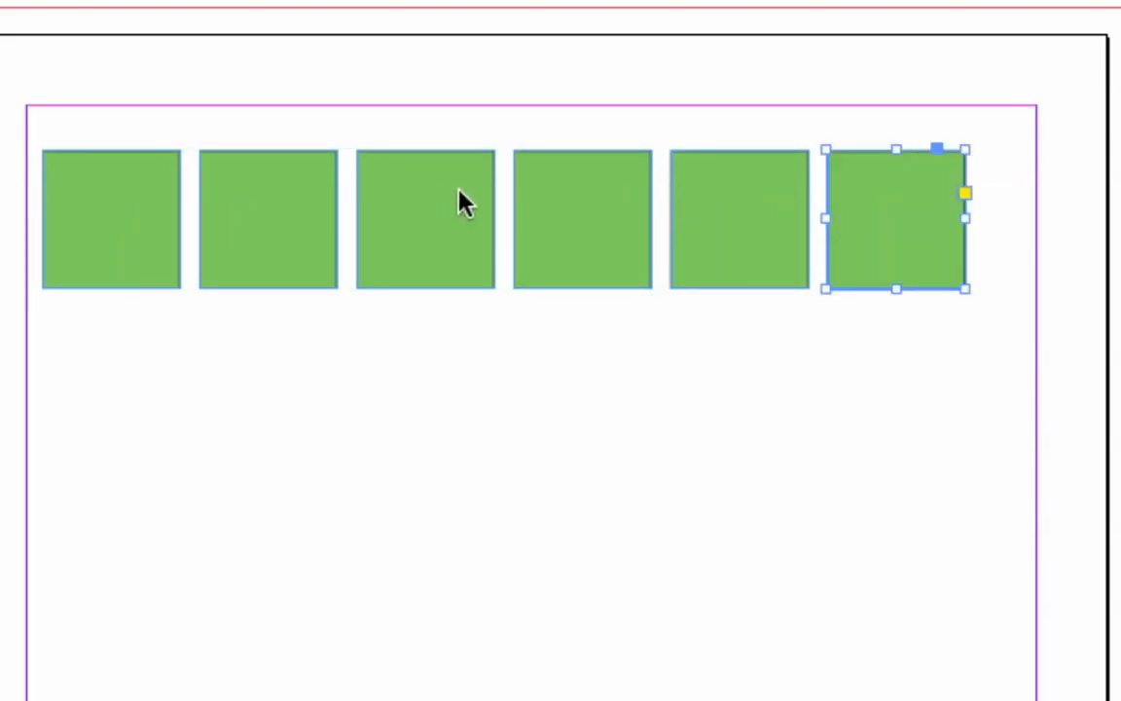
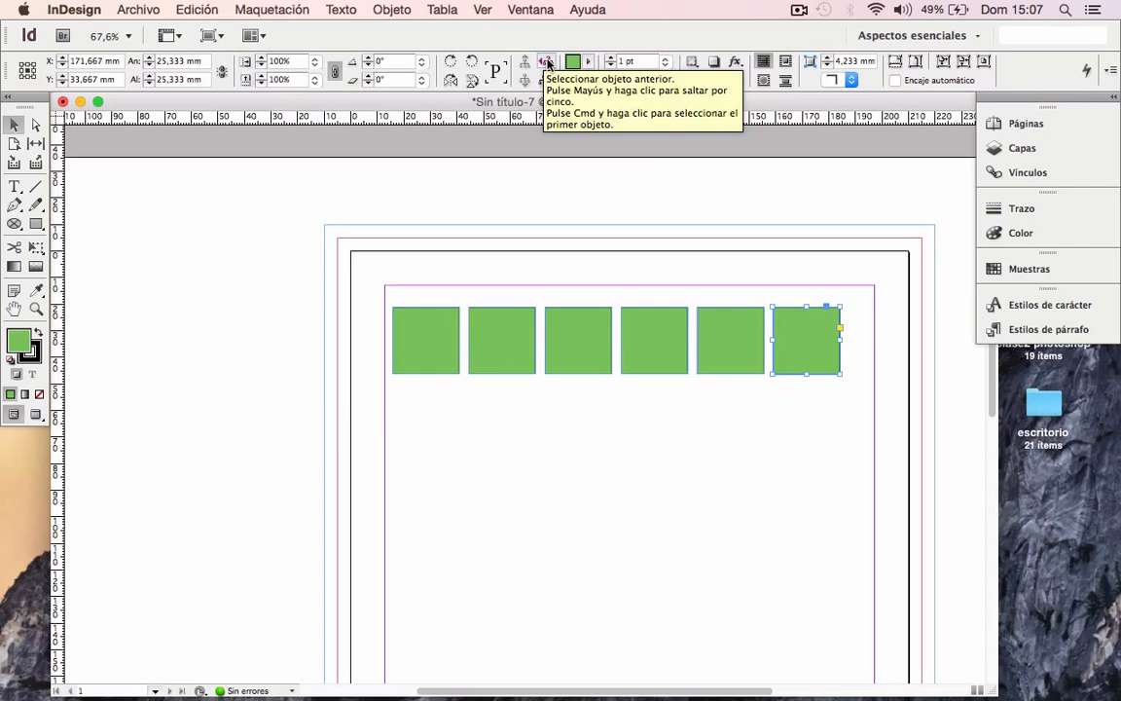
Step the selection back one object at a time from the last square to the first square in the row.
click(547, 63)
click(546, 62)
click(547, 62)
click(547, 62)
click(547, 62)
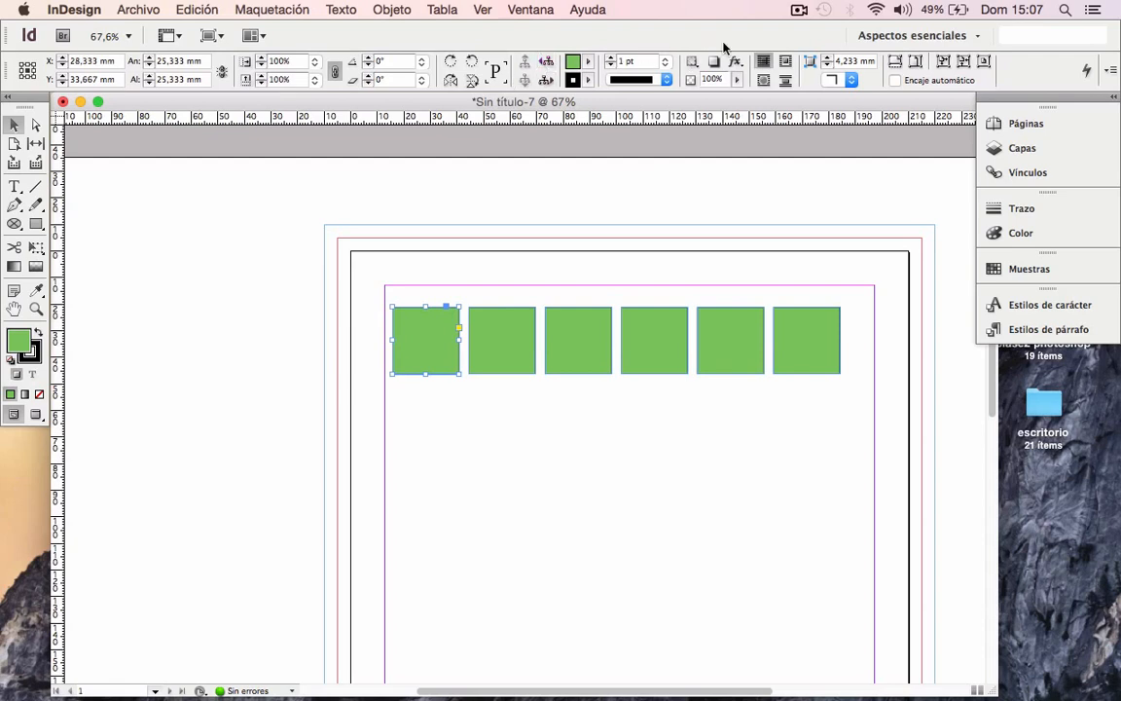
Step the selection forward one object at a time to the last square, and jump it back five objects.
click(547, 82)
click(547, 81)
click(547, 82)
click(547, 82)
click(547, 81)
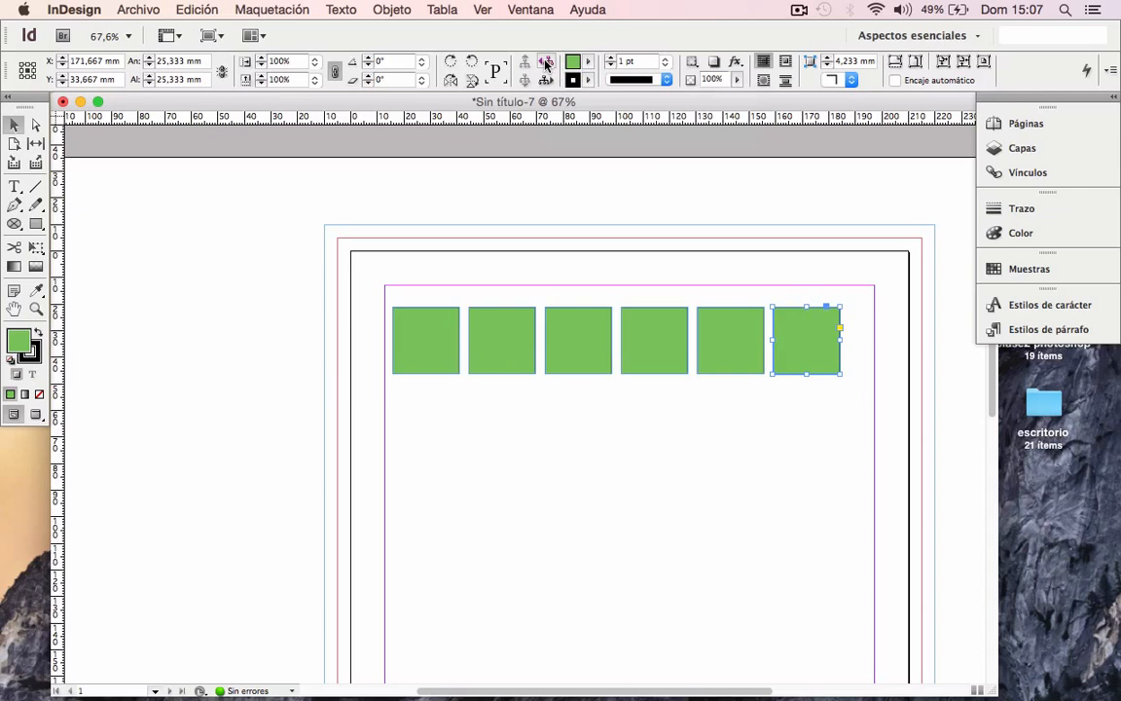
shift+click(546, 62)
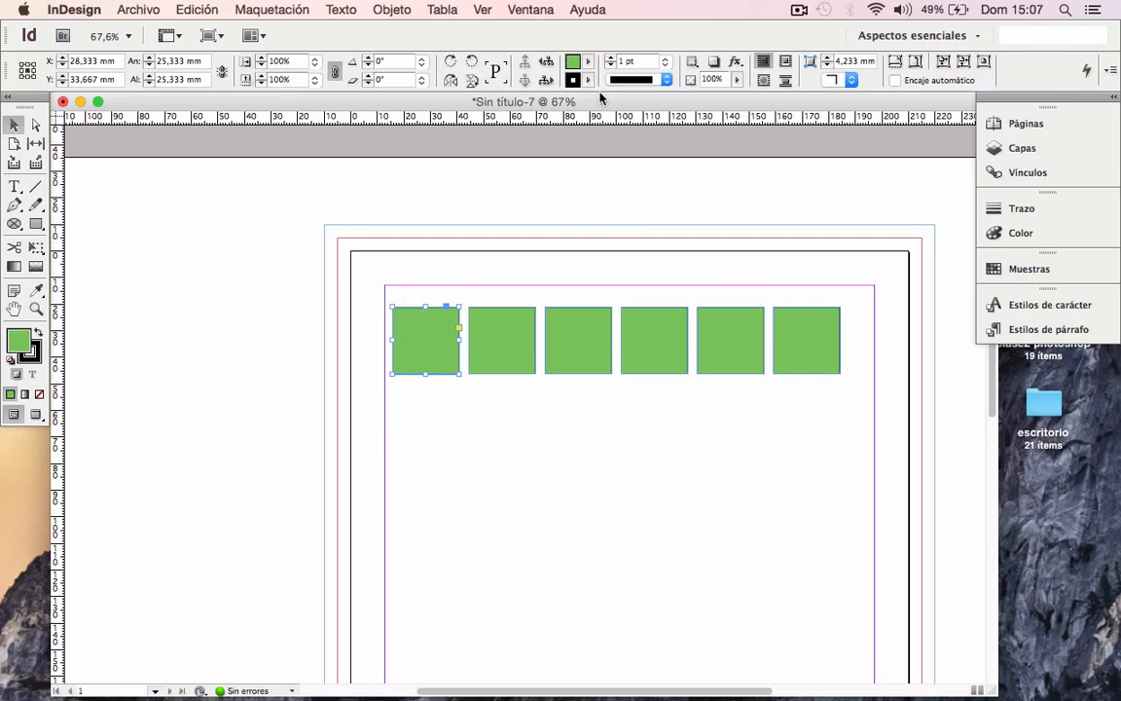
Duplicate the last square to the right as a seventh square, and jump the selection back five objects from it.
click(797, 336)
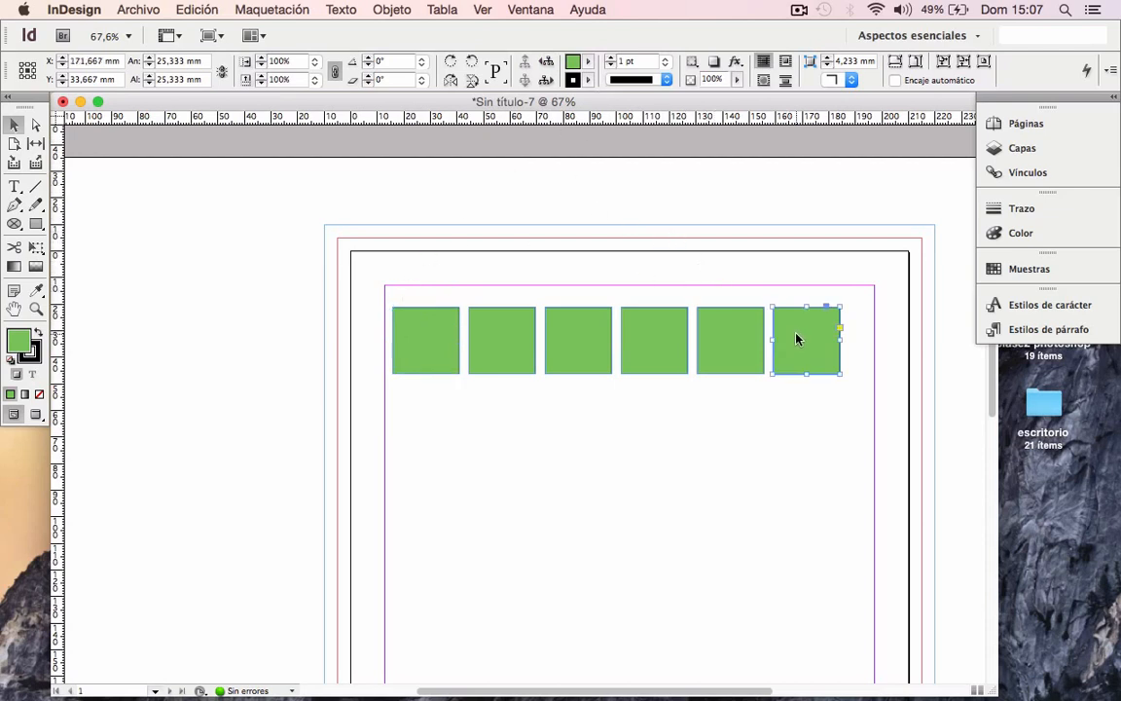
drag(797, 336, 873, 332)
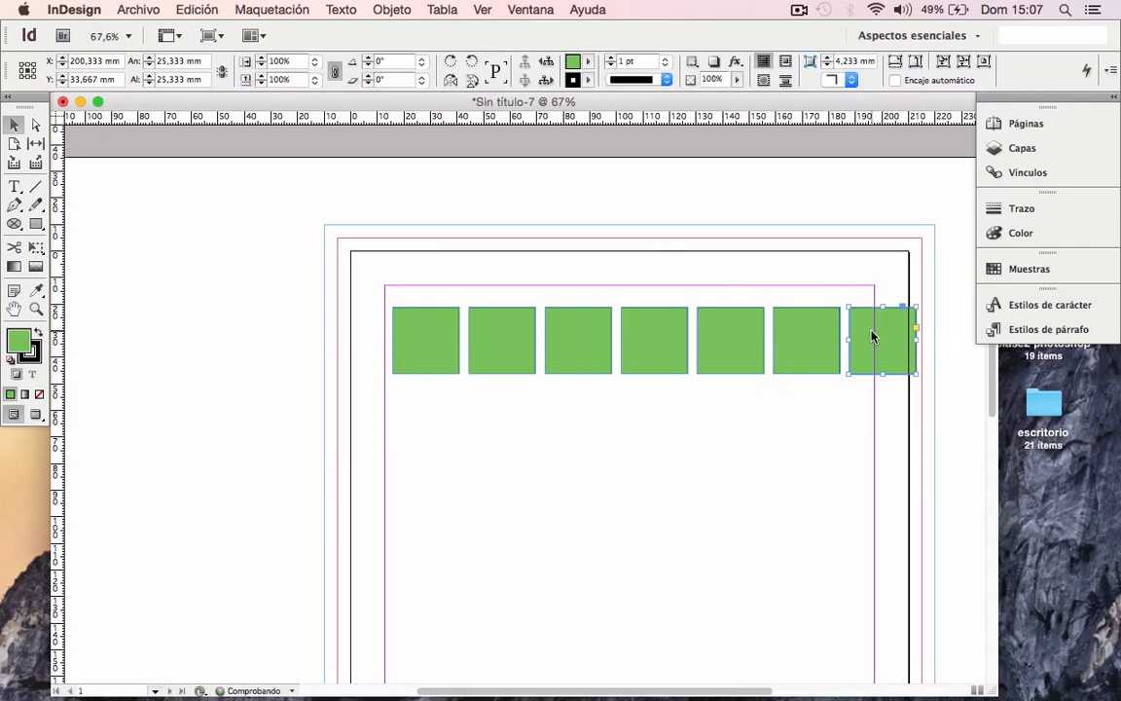
click(546, 62)
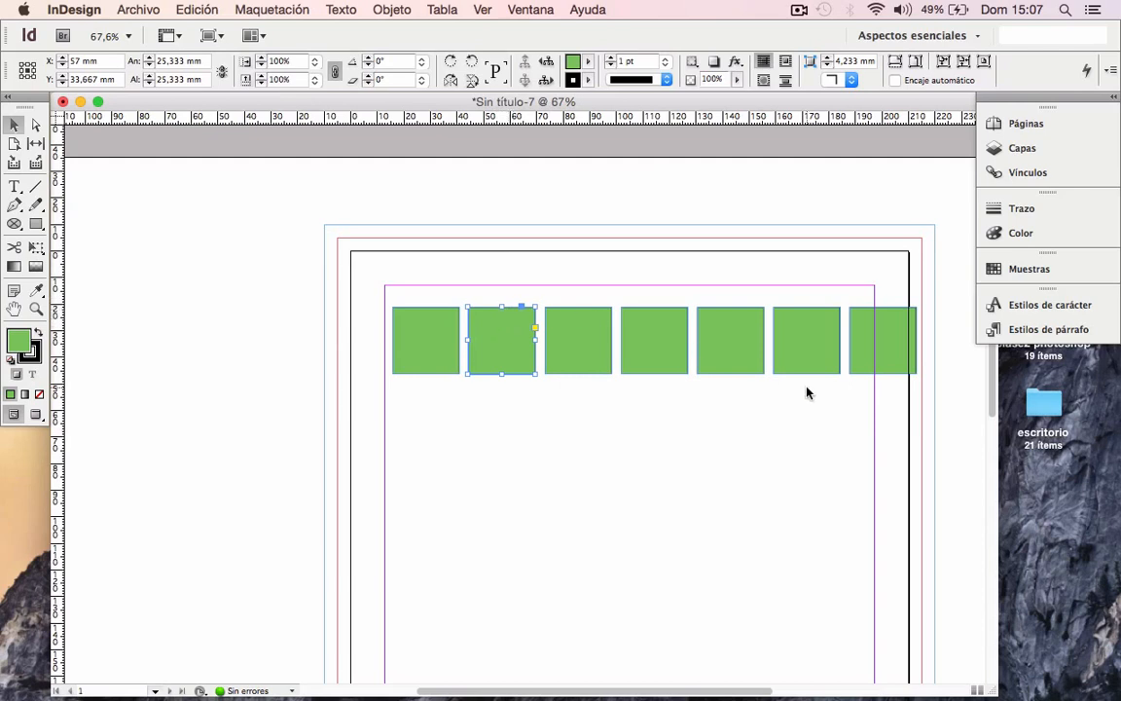
From the seventh square, select the first object directly, select the last object directly, and deselect everything.
click(886, 370)
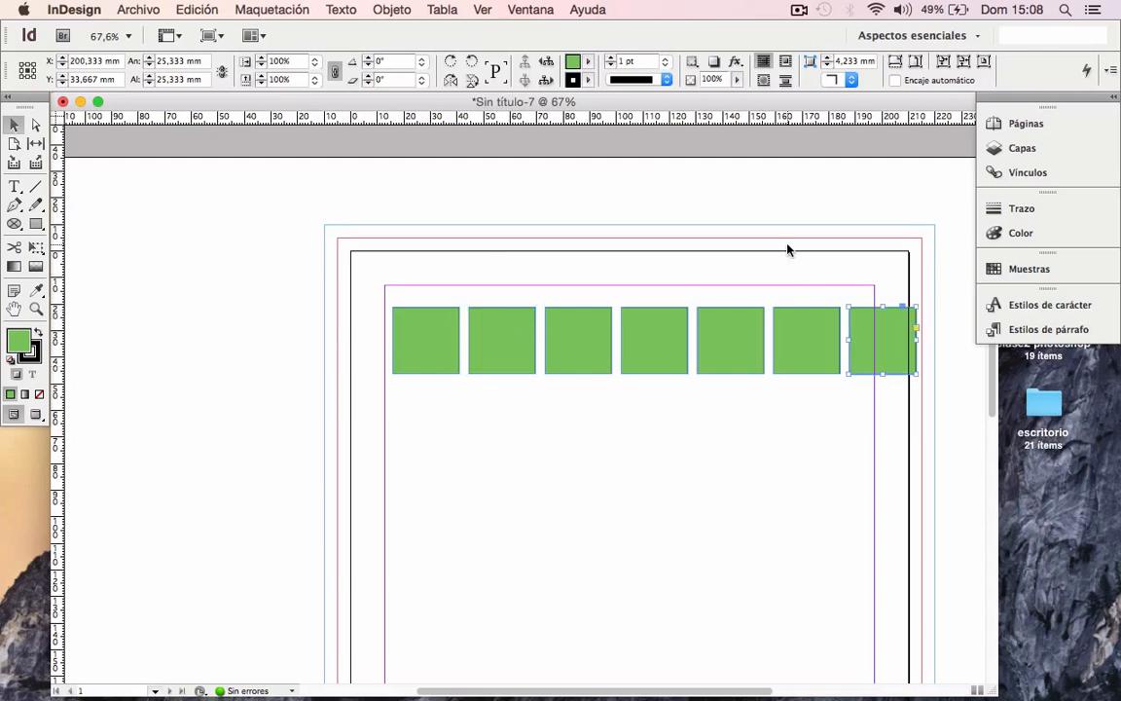
click(545, 65)
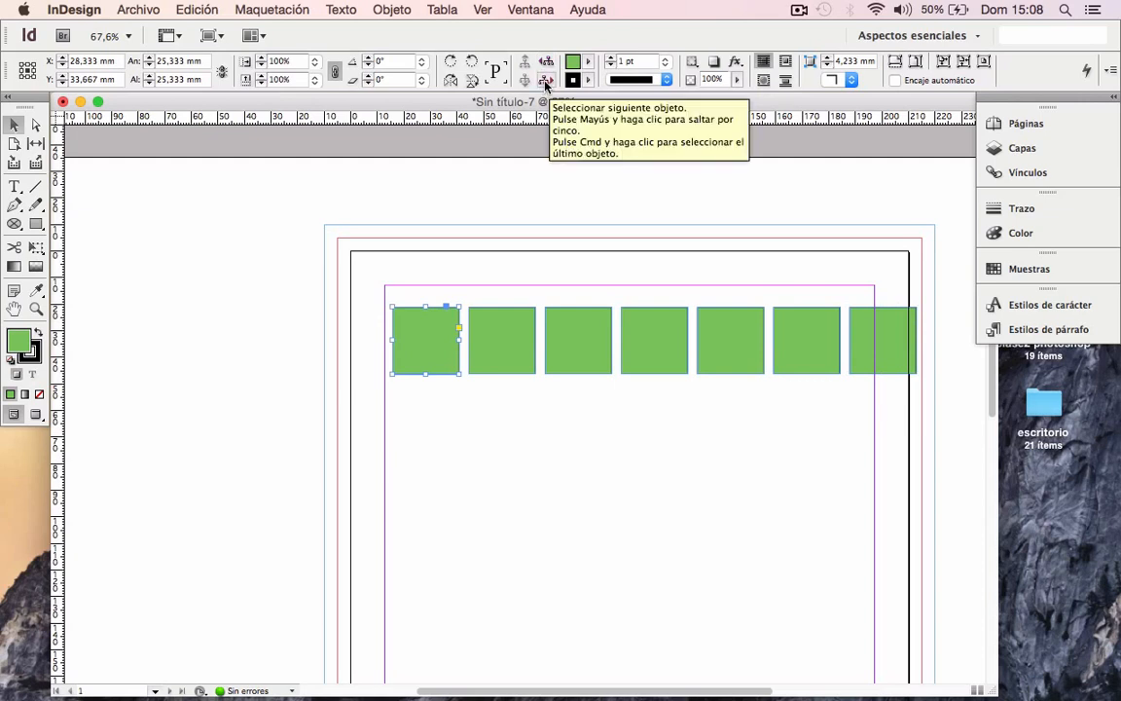
click(545, 84)
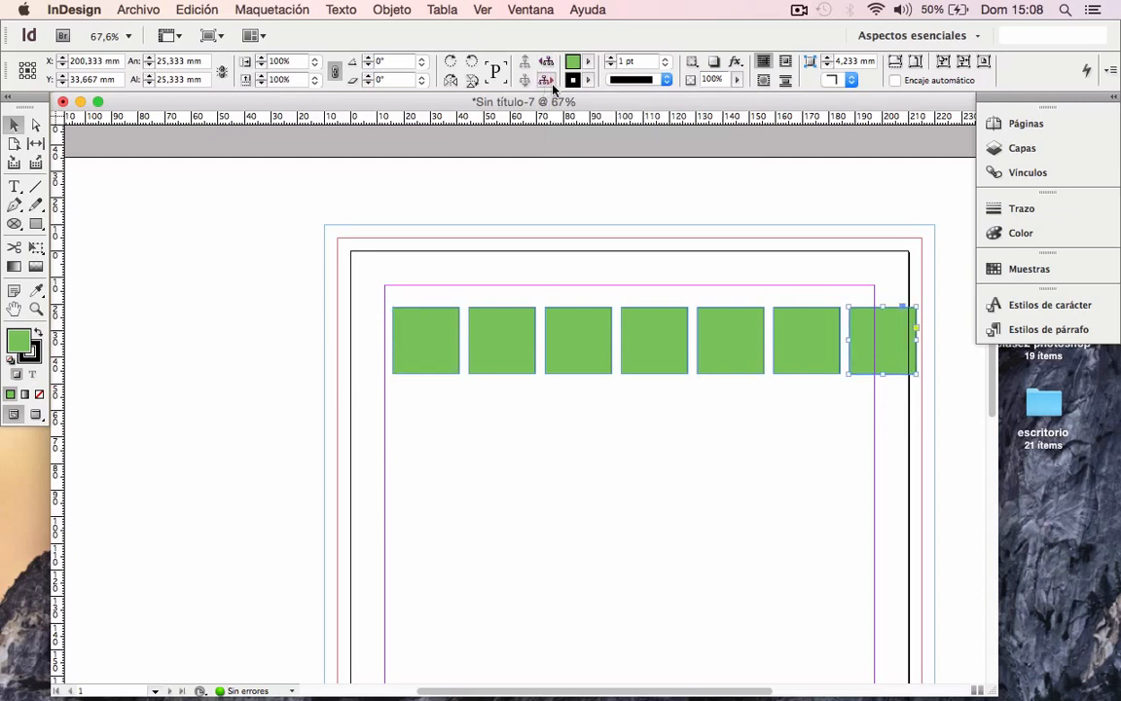
click(741, 280)
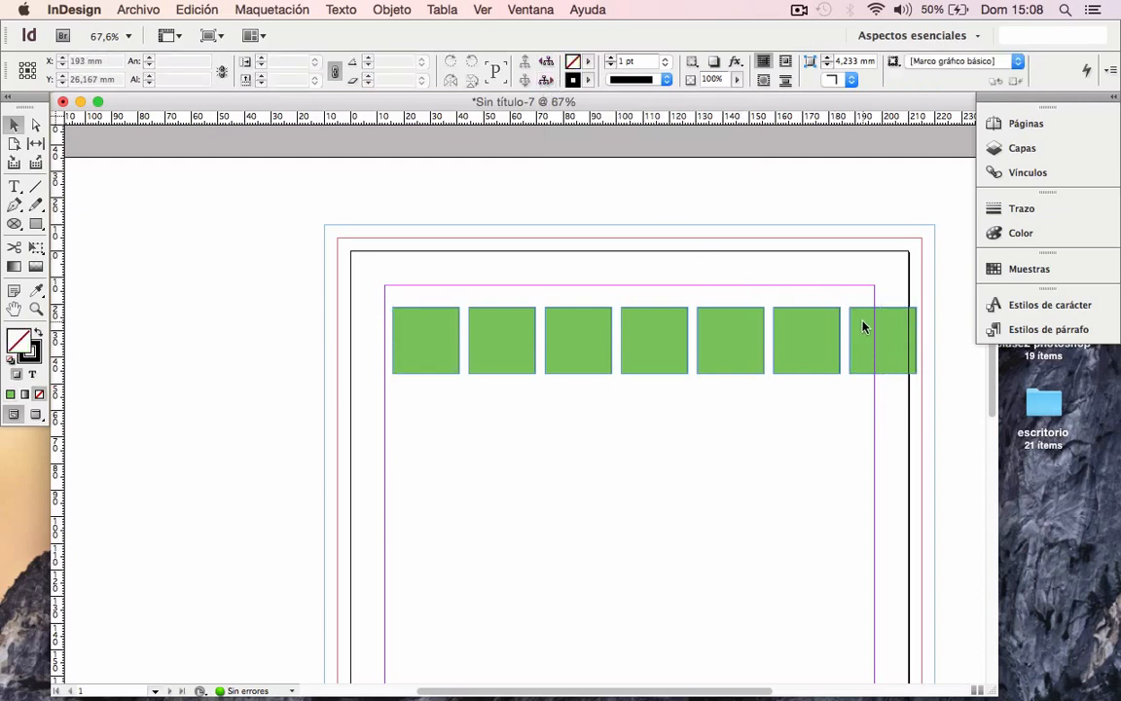
Rearrange the seven squares into two rows of three with the seventh square alone below them.
drag(871, 318, 838, 246)
drag(850, 429, 850, 505)
drag(663, 351, 443, 433)
drag(751, 338, 533, 421)
drag(811, 333, 588, 416)
drag(850, 511, 537, 497)
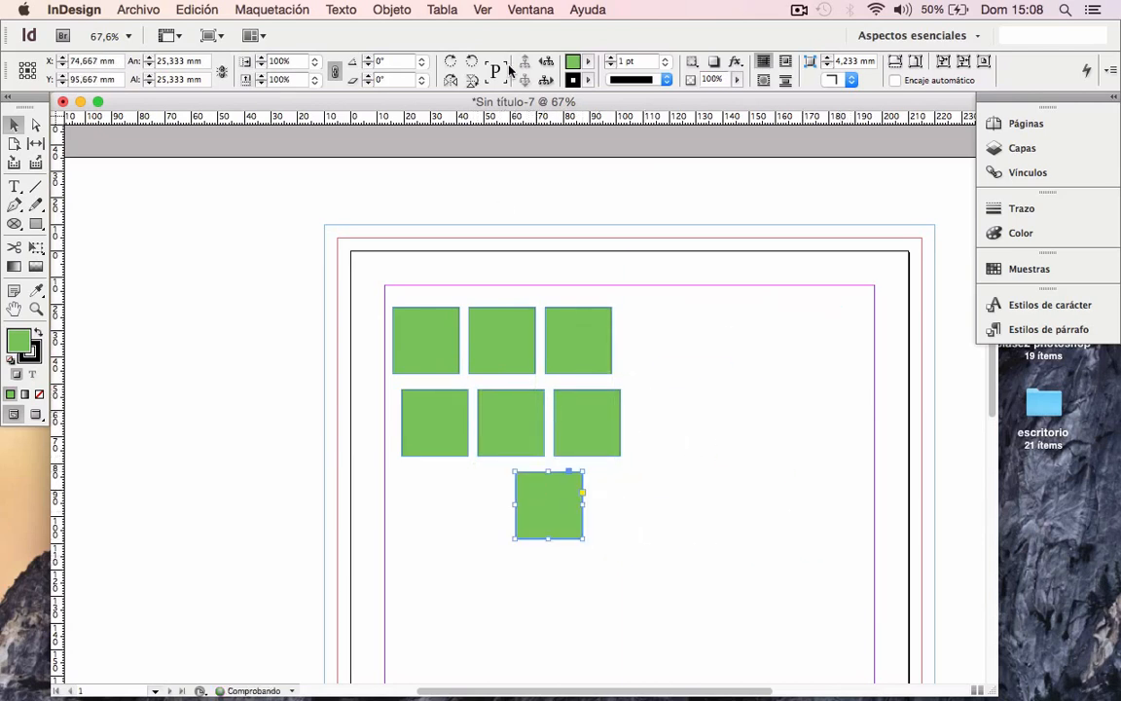
Step the selection back one object at a time from the lone bottom square to the first square.
click(548, 63)
click(547, 62)
click(548, 62)
click(547, 62)
click(548, 62)
click(548, 62)
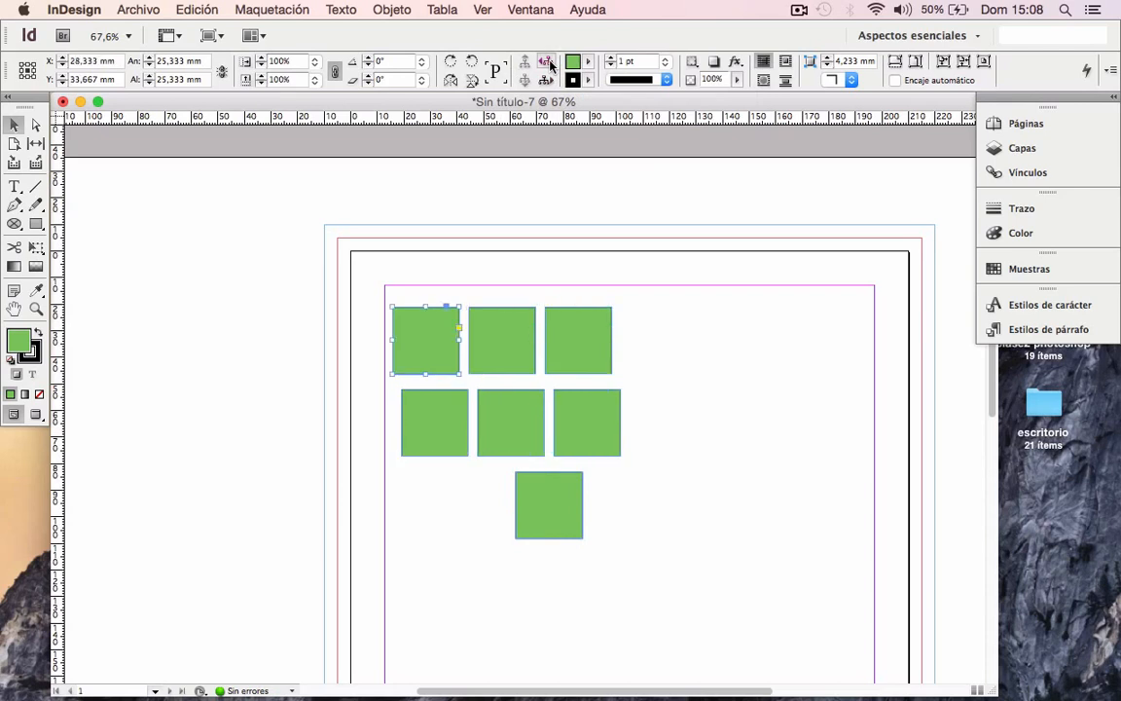
Scatter the upper six squares irregularly over the upper-left part of the page, leaving the bottom square in place.
drag(497, 340, 450, 258)
drag(448, 339, 484, 338)
drag(572, 309, 564, 237)
mouse_move(465, 335)
mouse_down()
mouse_move(482, 385)
mouse_move(343, 319)
mouse_move(656, 358)
mouse_move(504, 383)
mouse_move(460, 330)
mouse_up()
drag(453, 424, 551, 391)
drag(338, 313, 391, 404)
drag(437, 285, 371, 310)
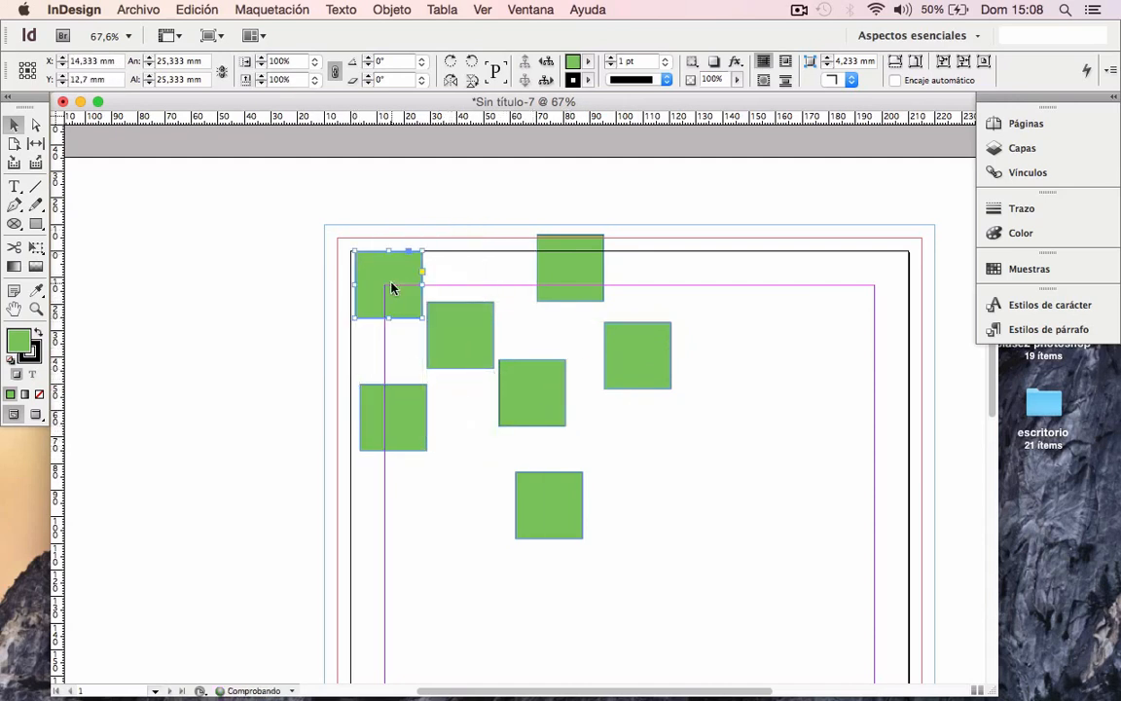
Select the lone bottom square and step the selection back one object at a time until the rightmost scattered square is selected.
click(539, 509)
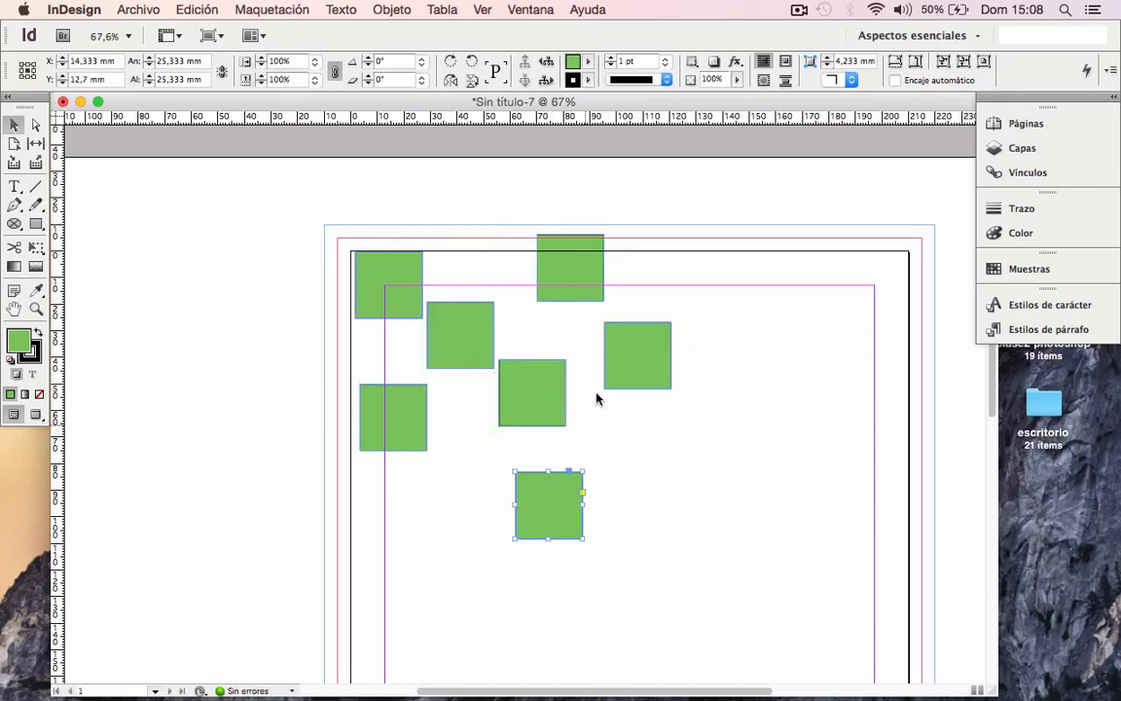
click(545, 62)
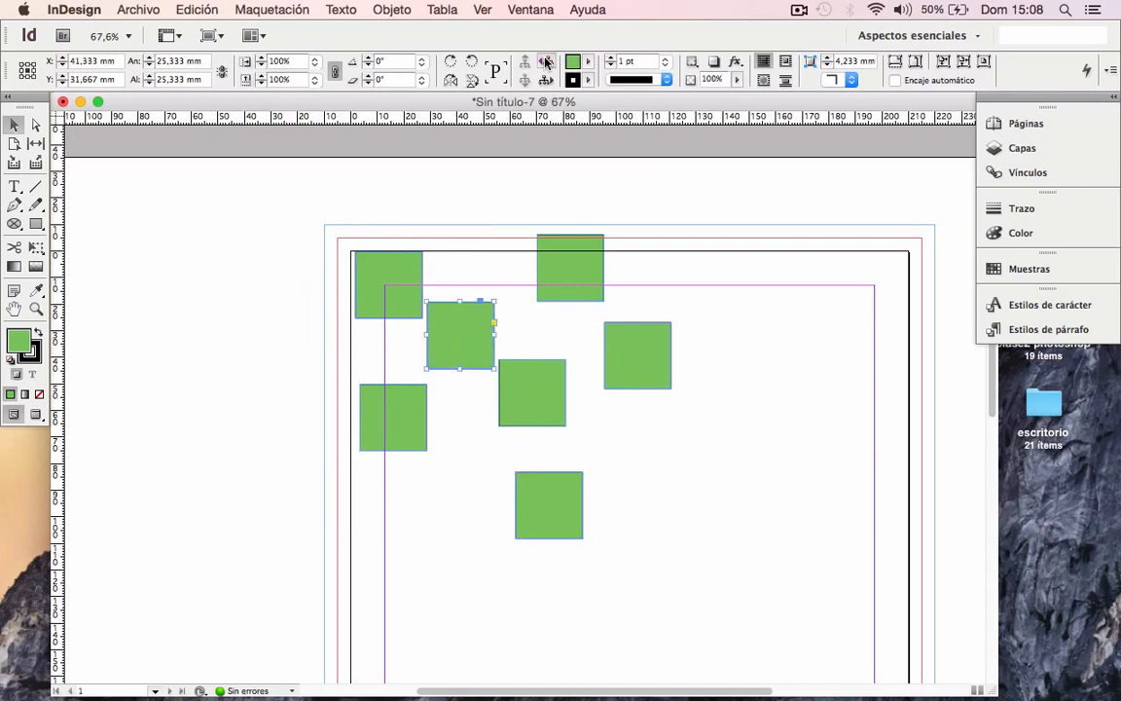
click(545, 61)
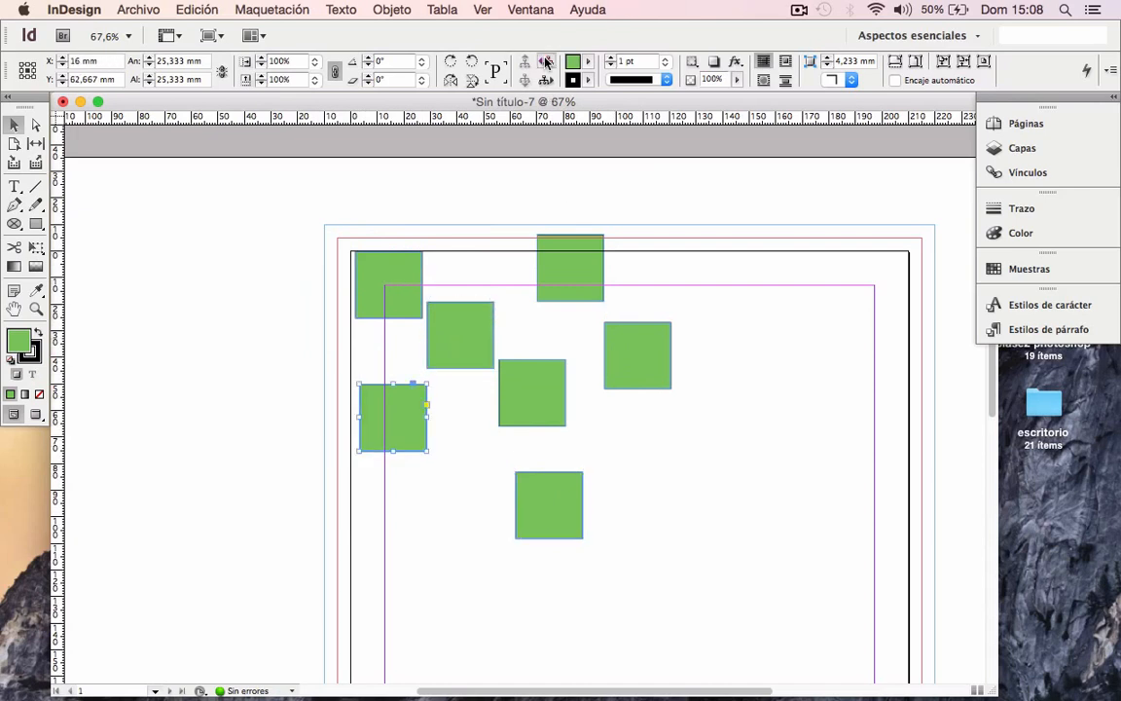
click(544, 61)
click(545, 61)
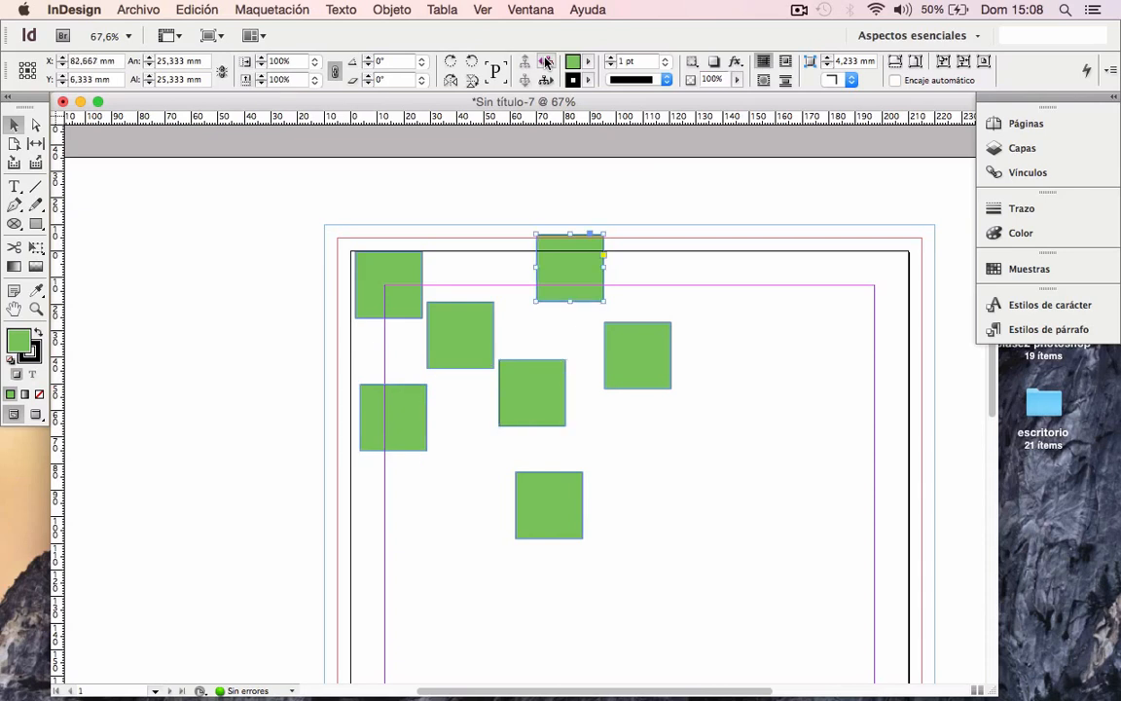
click(545, 62)
click(545, 62)
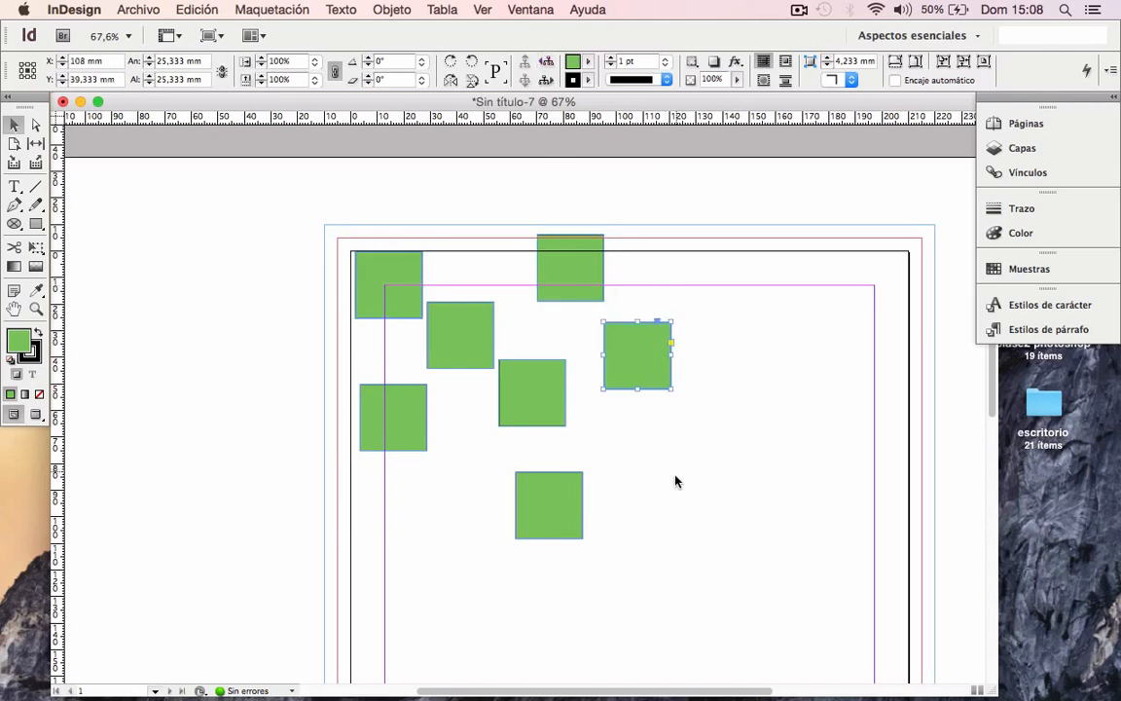
Delete the six scattered squares and move the remaining bottom square inside the page's upper-left margin corner.
drag(690, 430, 370, 255)
key(Delete)
drag(557, 524, 441, 352)
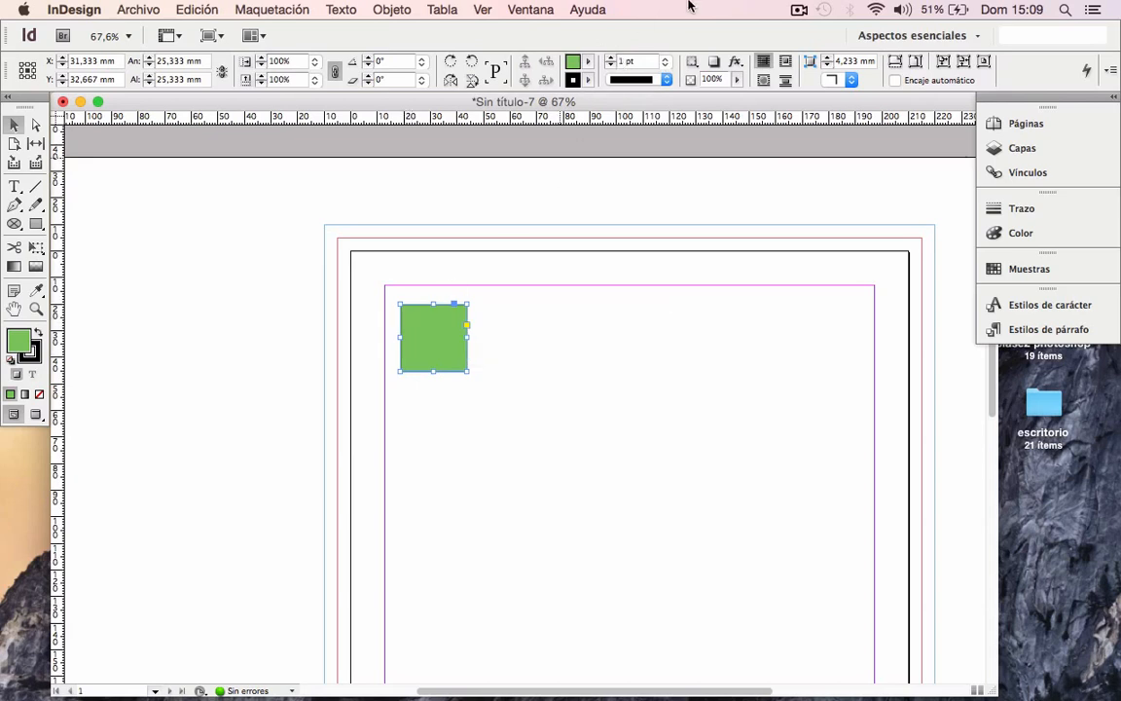
Increase the remaining square's stroke weight to 5 pt.
click(610, 57)
click(610, 57)
click(610, 57)
click(610, 58)
click(35, 308)
drag(380, 282, 496, 406)
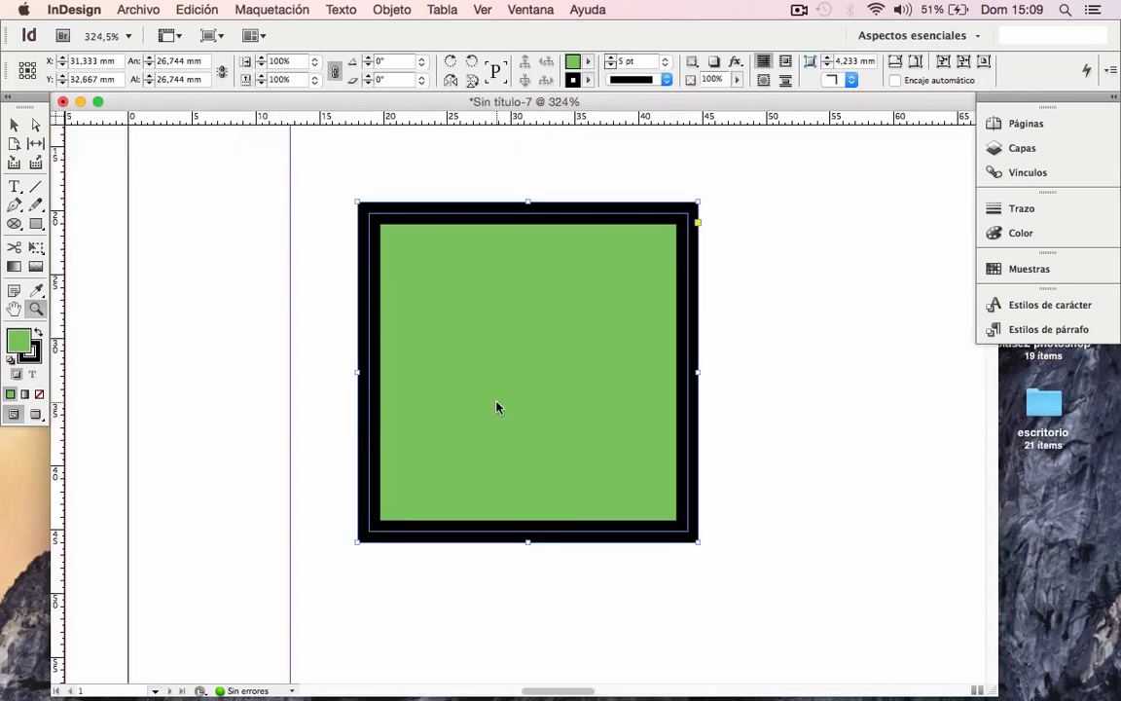
click(14, 125)
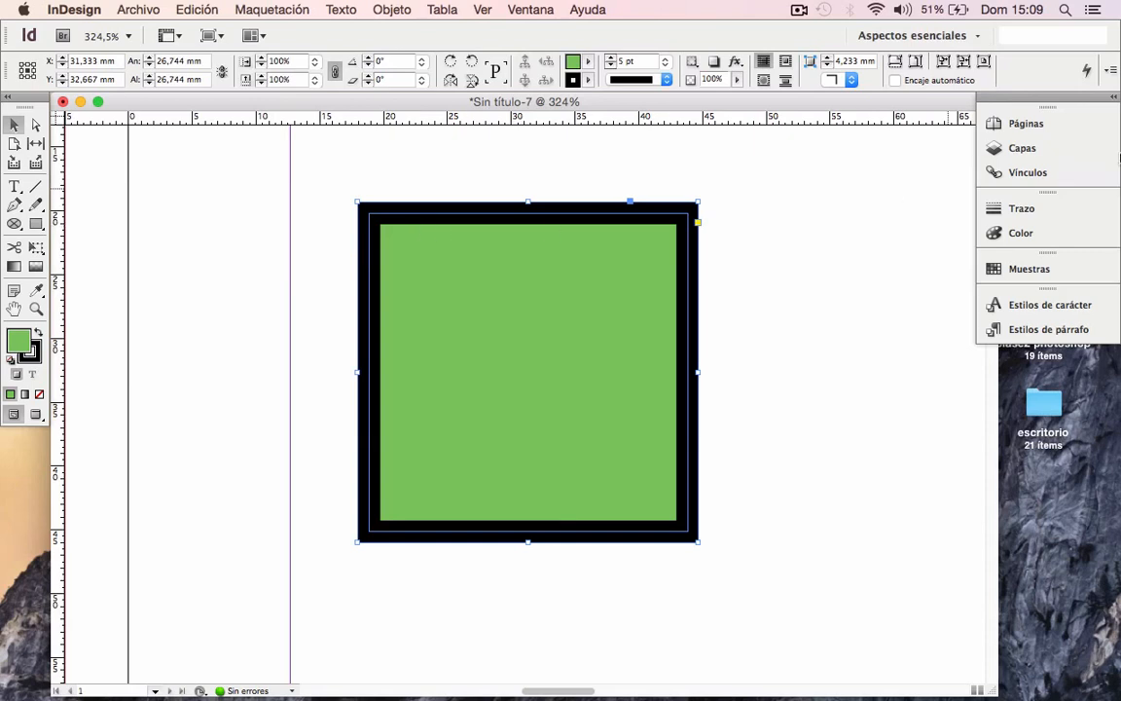
Align the square's stroke to the inside of its path, and finally to the outside.
click(1030, 210)
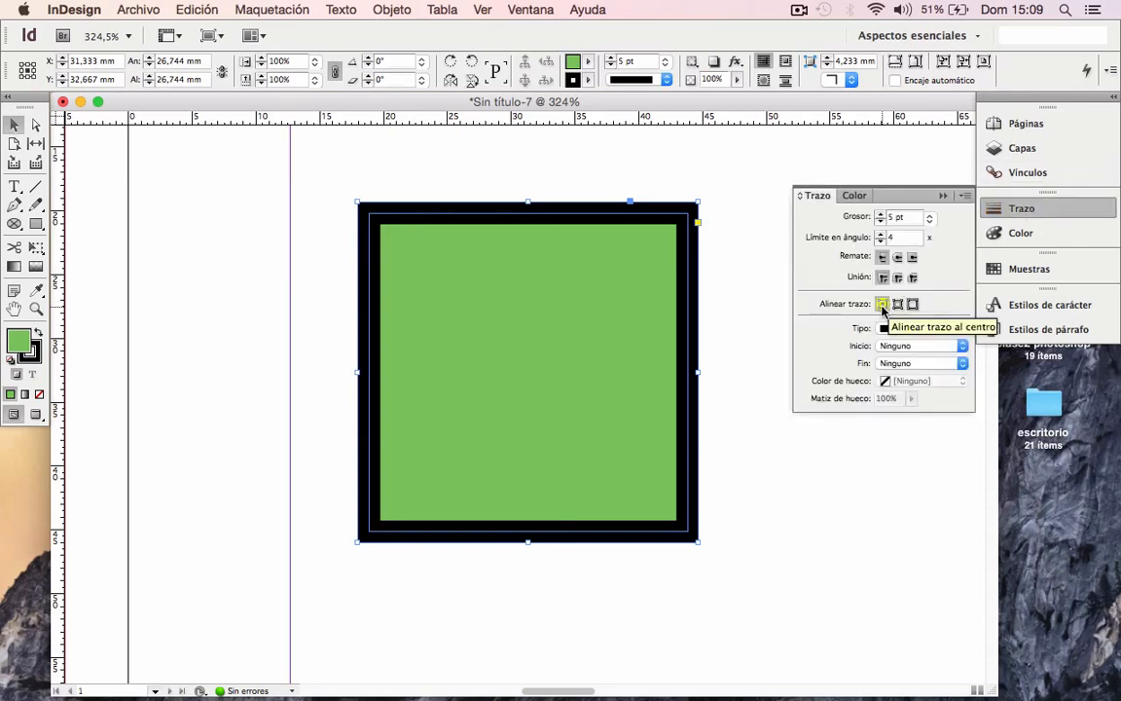
click(897, 305)
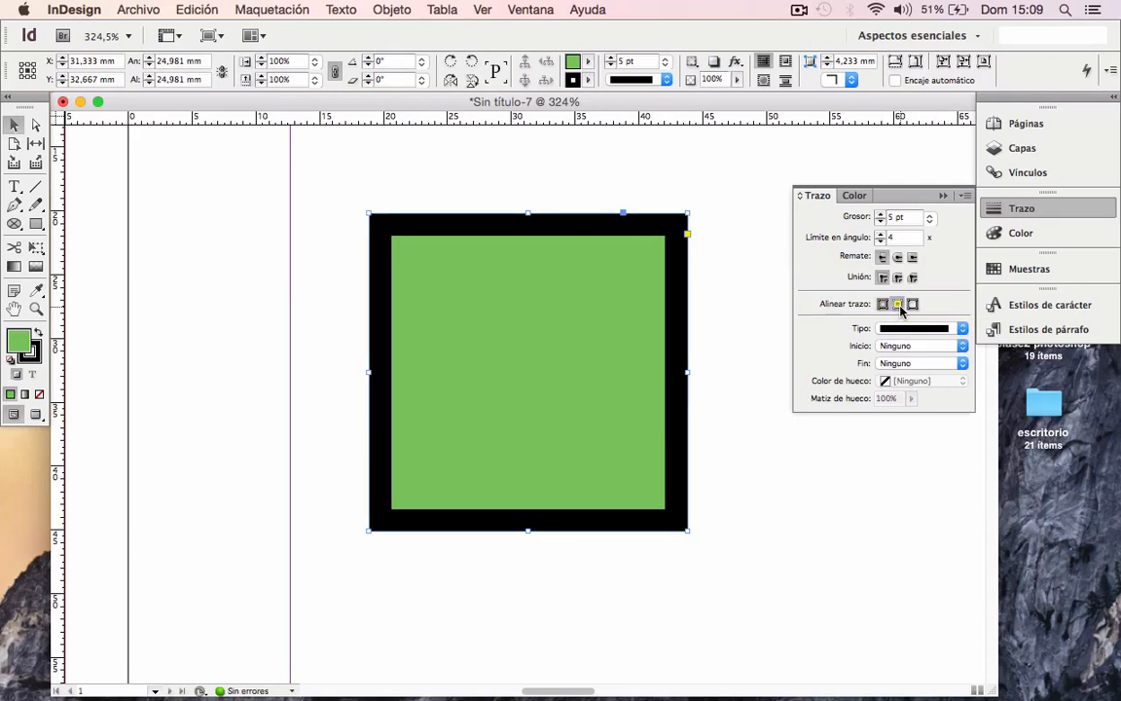
click(911, 304)
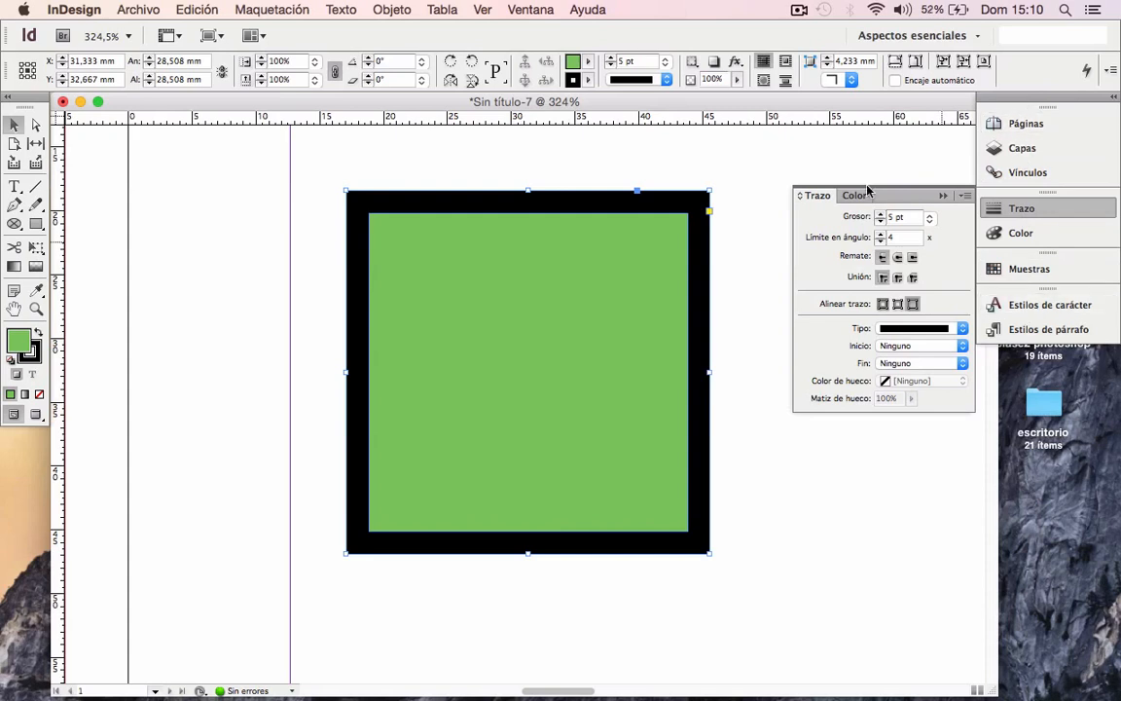
scroll(785, 150, up, 5)
click(535, 8)
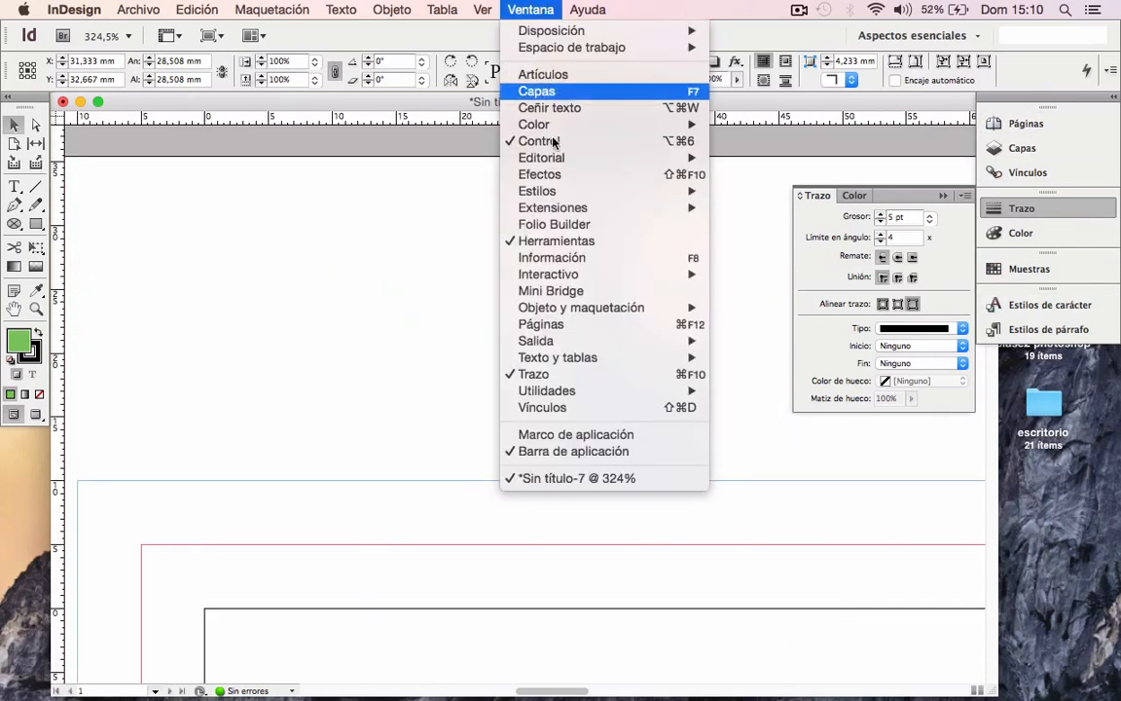
click(786, 500)
right_click(780, 499)
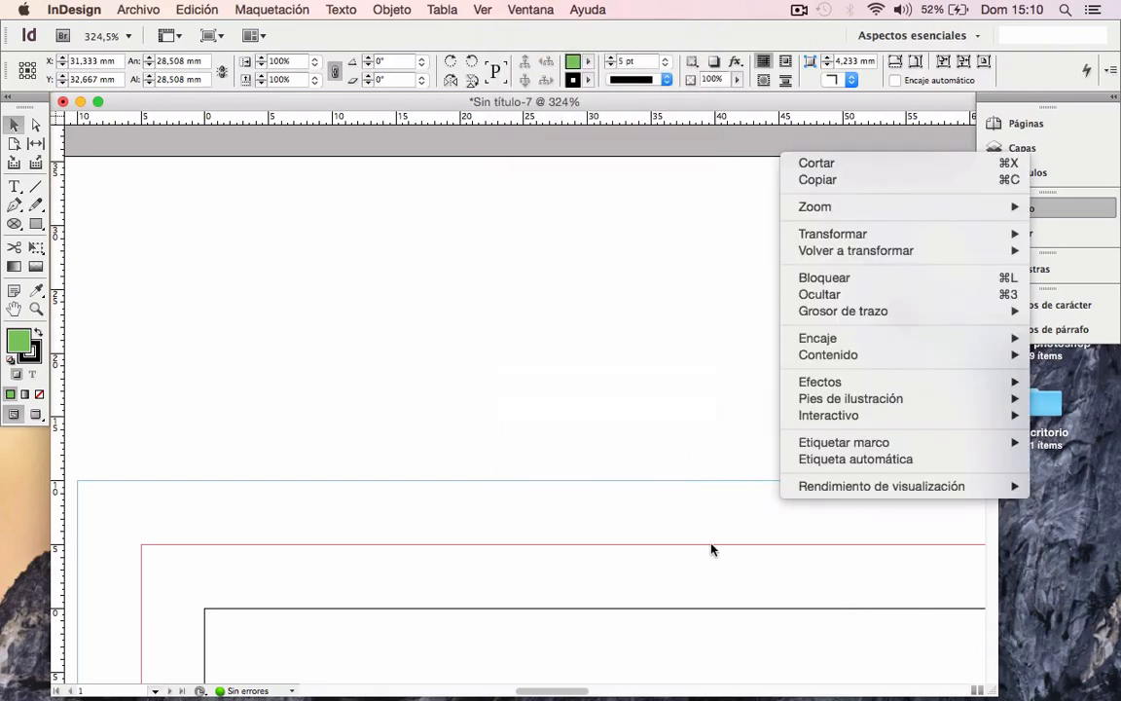
key(Escape)
scroll(697, 511, down, 10)
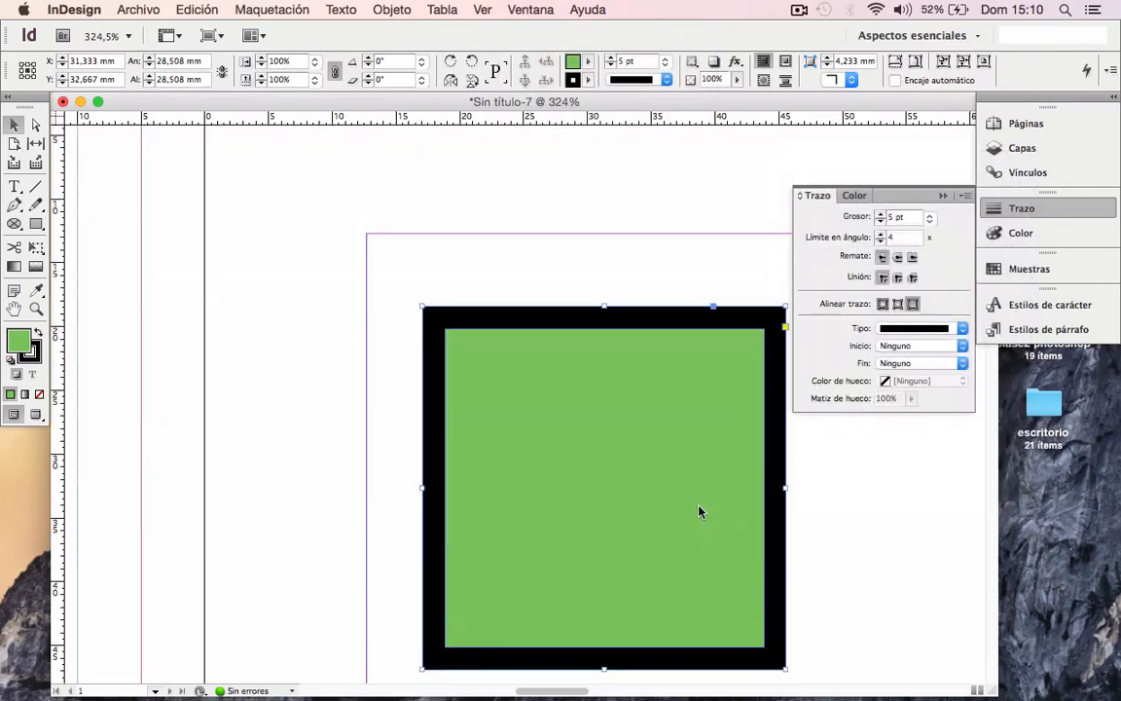
scroll(698, 511, up, 8)
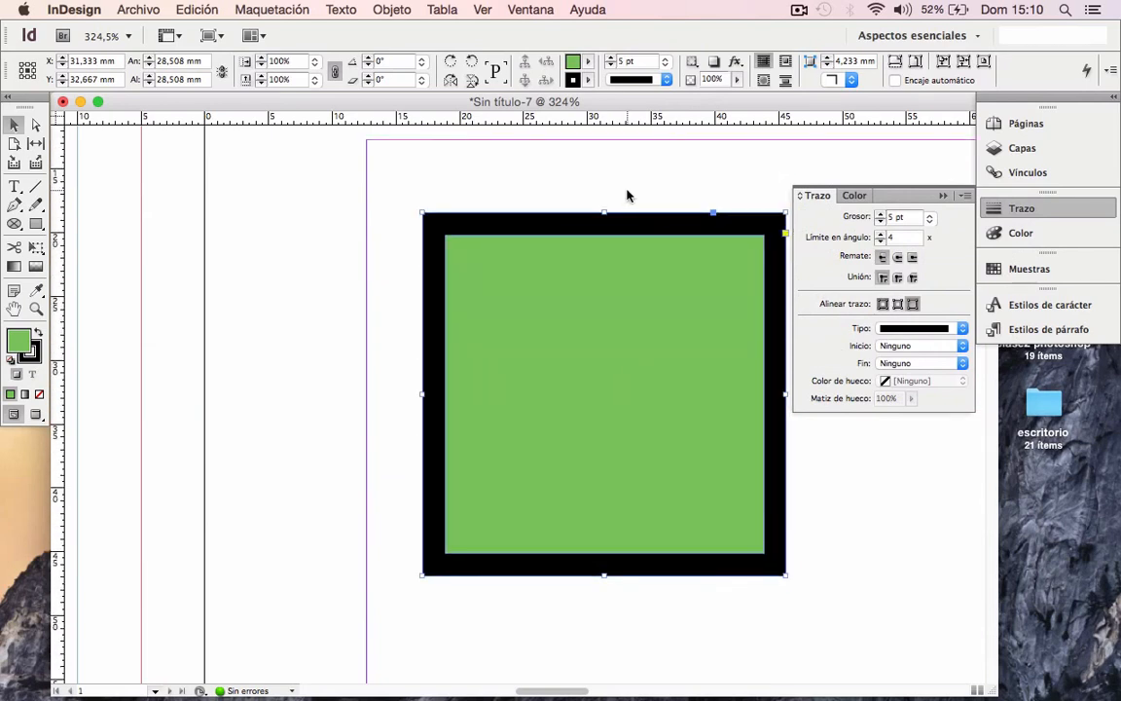
Set the square's stroke type to Grueso - Grueso and align the stroke to the centre of the path.
click(667, 80)
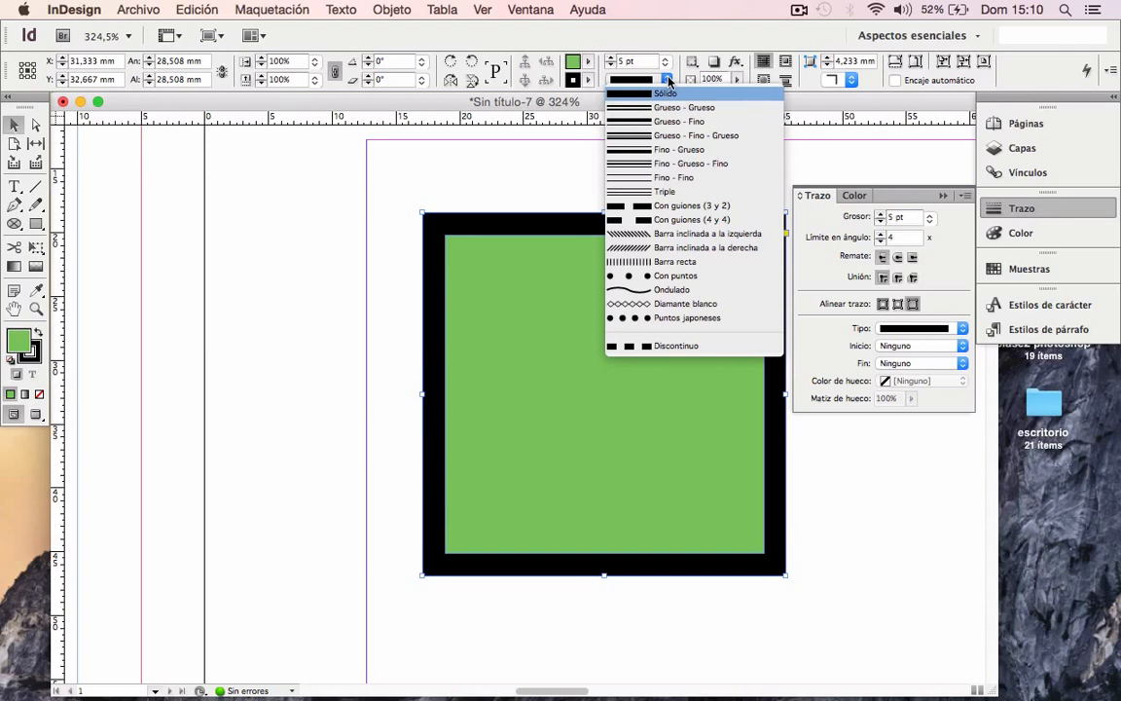
click(667, 107)
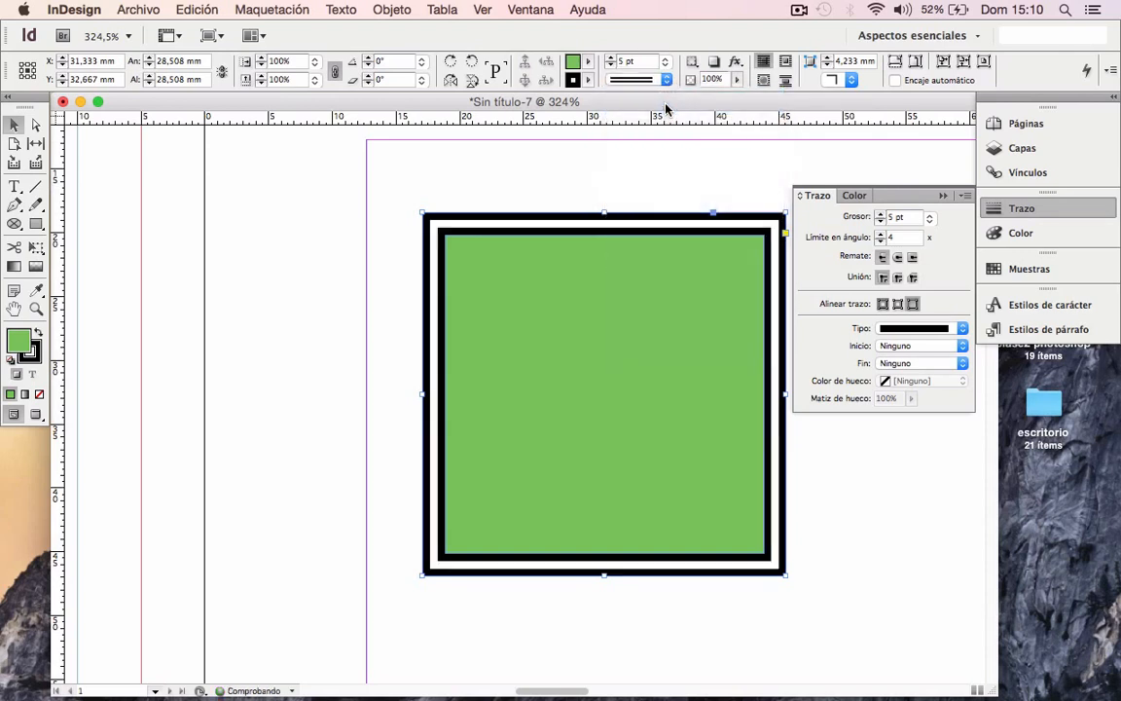
click(882, 304)
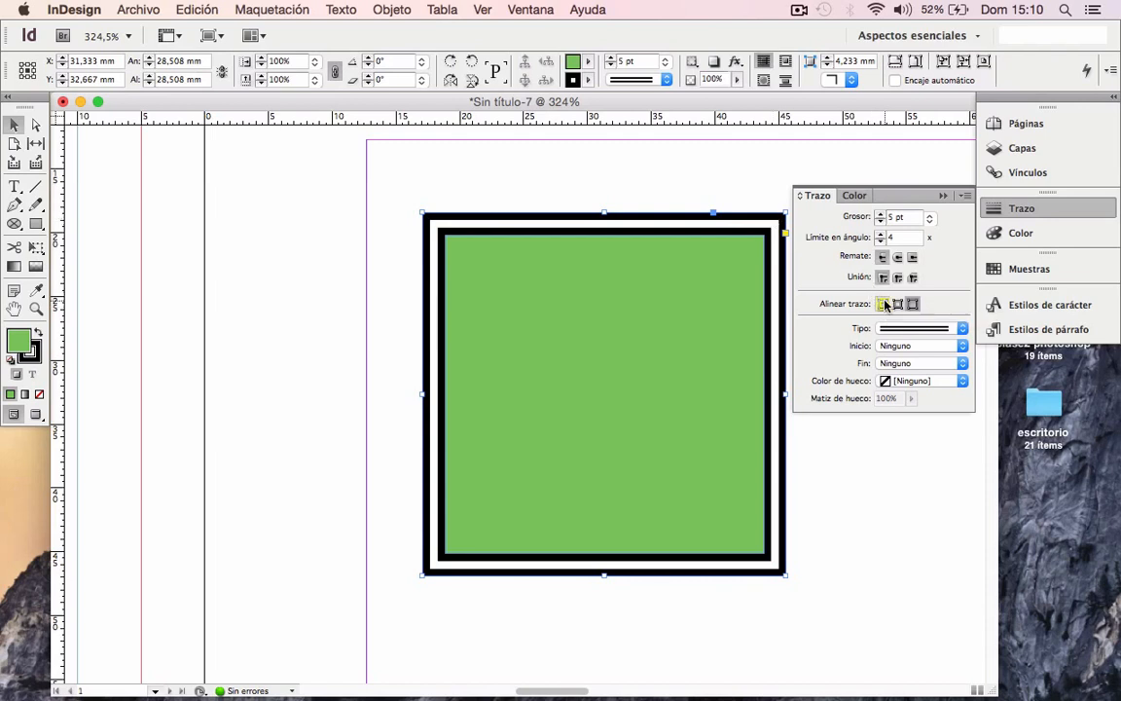
click(884, 304)
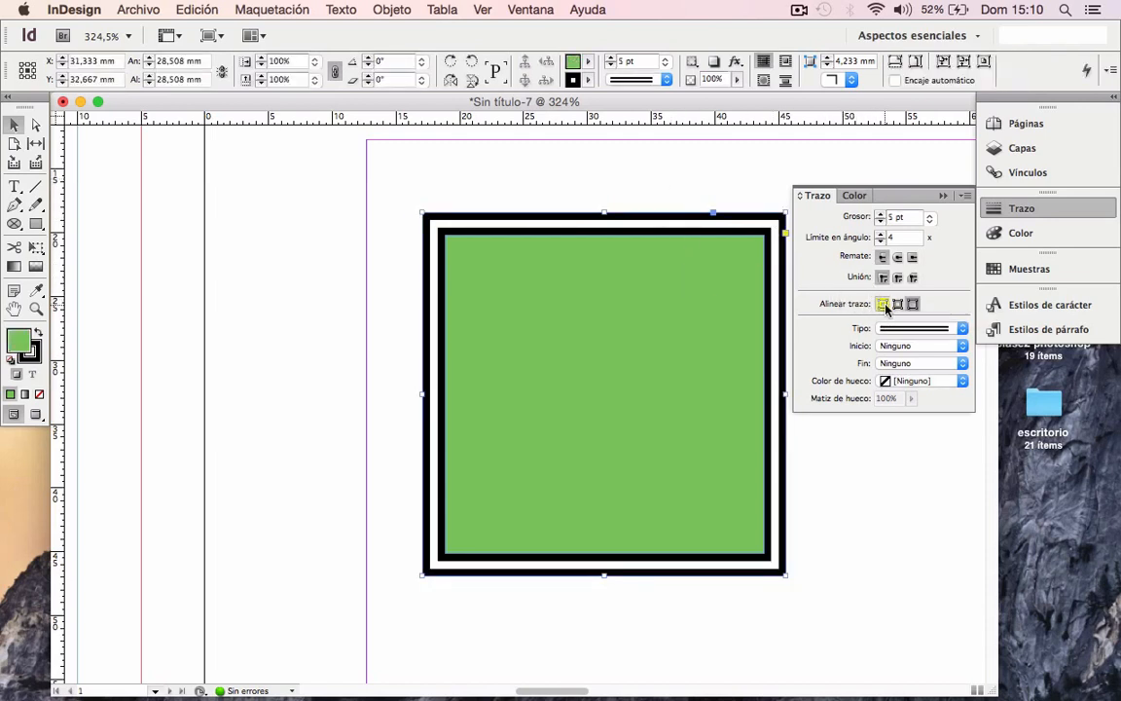
Try the stroke types Grueso - Fino - Grueso and Triple on the square.
click(603, 81)
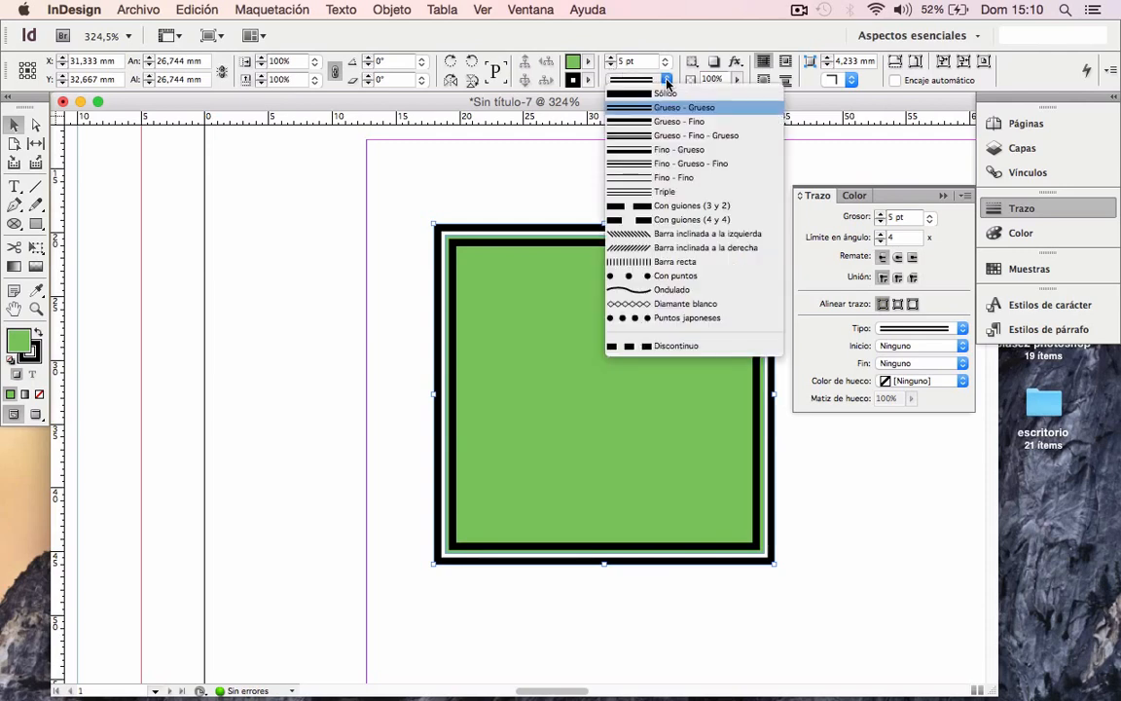
click(652, 135)
click(601, 81)
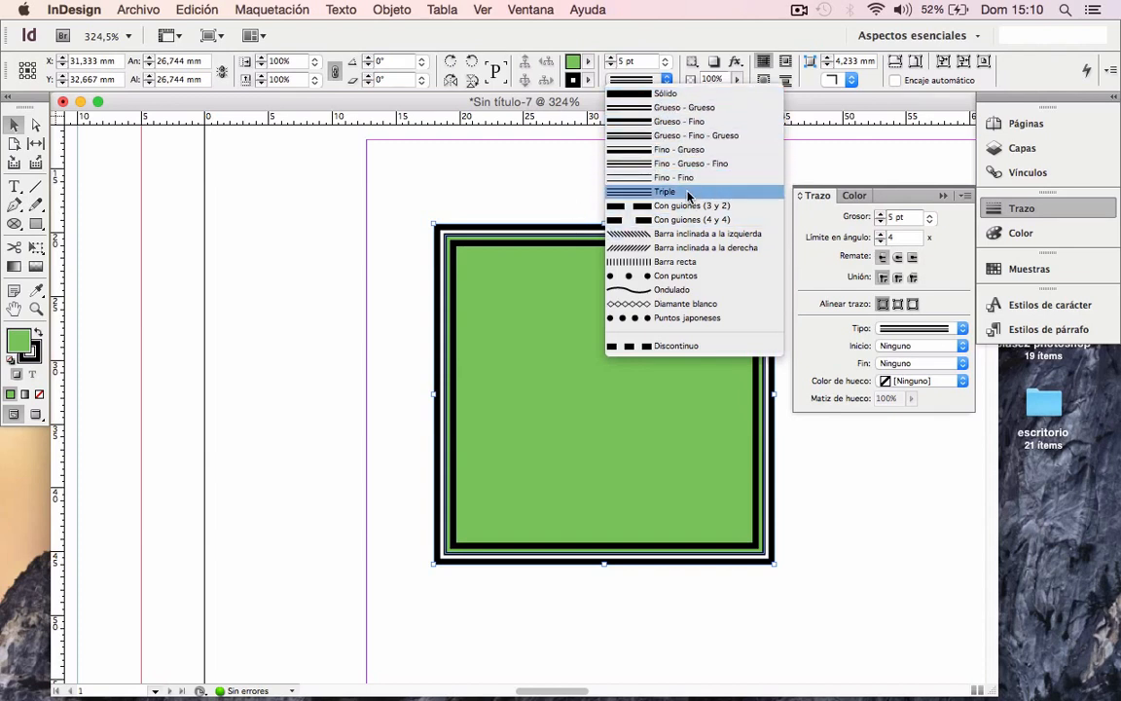
click(688, 197)
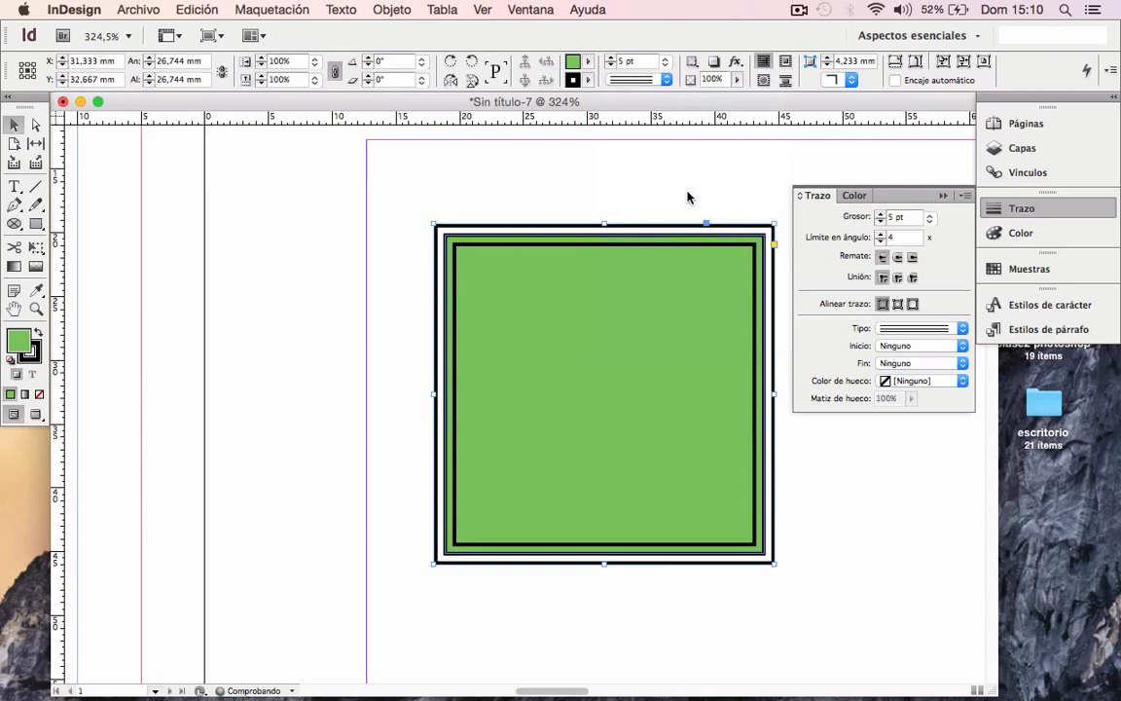
Try the stroke types Barra inclinada a la izquierda and Con puntos on the square.
click(667, 81)
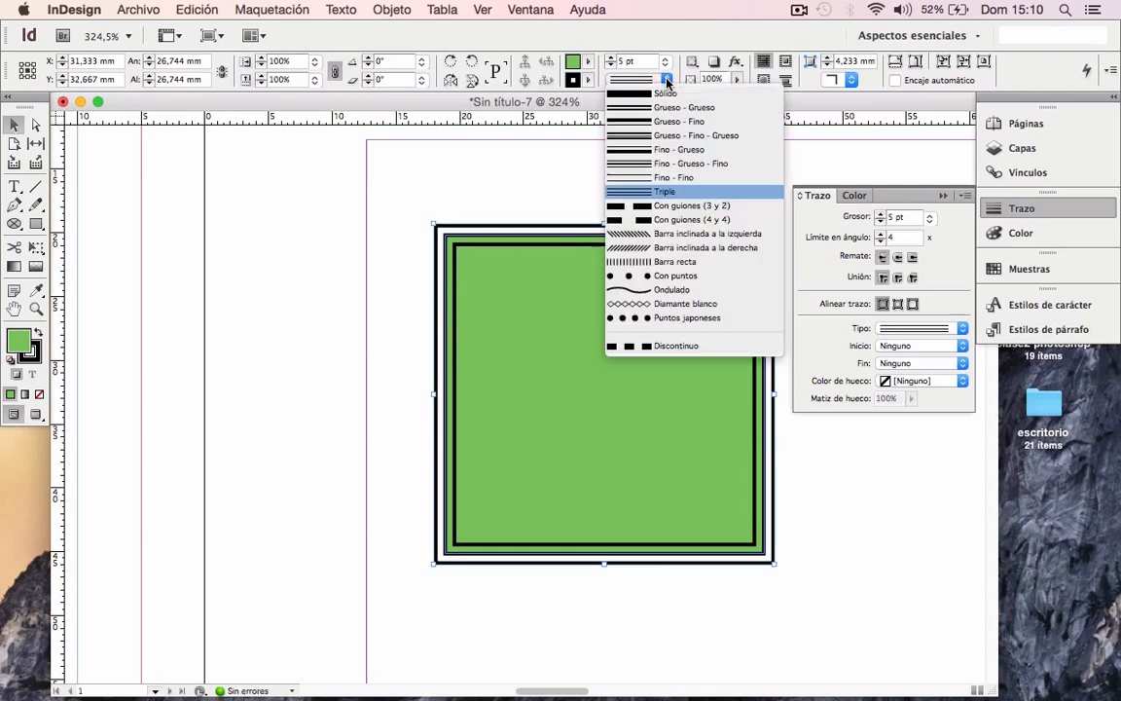
click(667, 233)
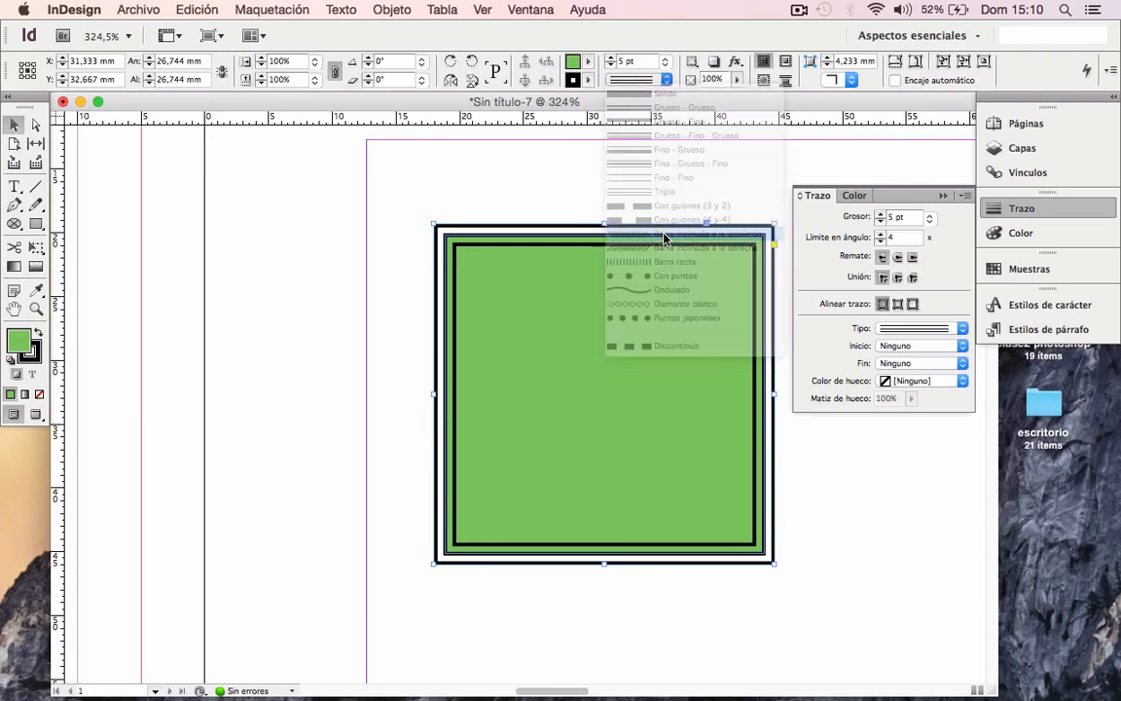
click(666, 81)
click(645, 284)
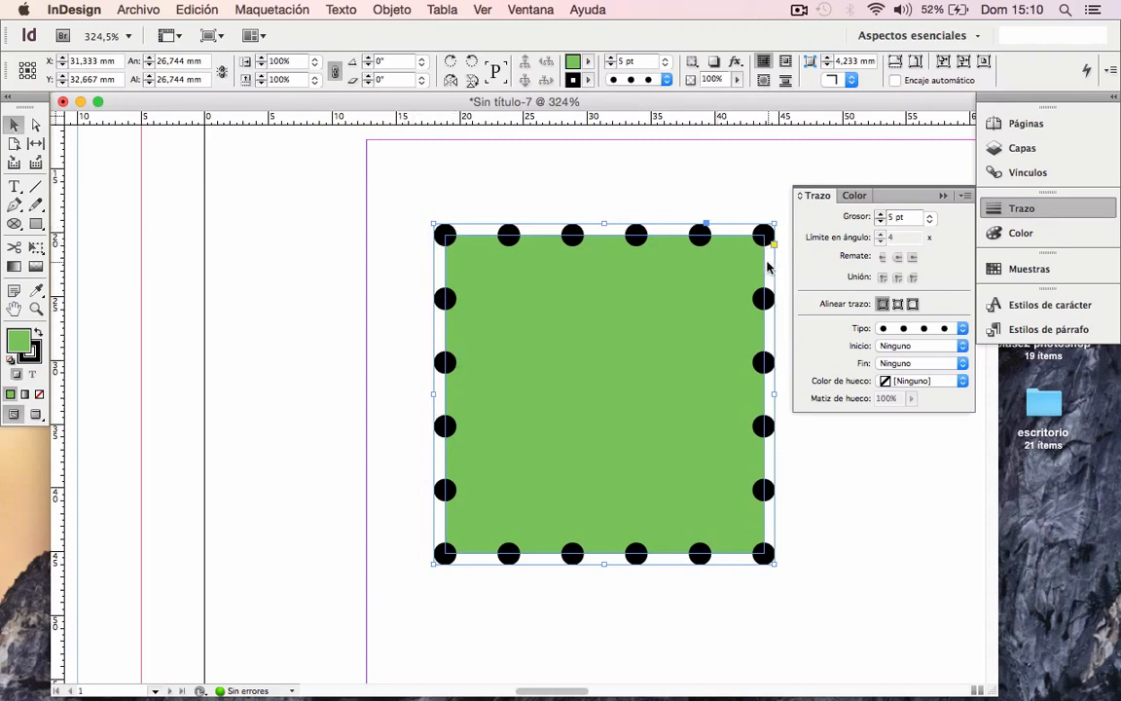
Try the Ondulado stroke type on the square.
click(667, 82)
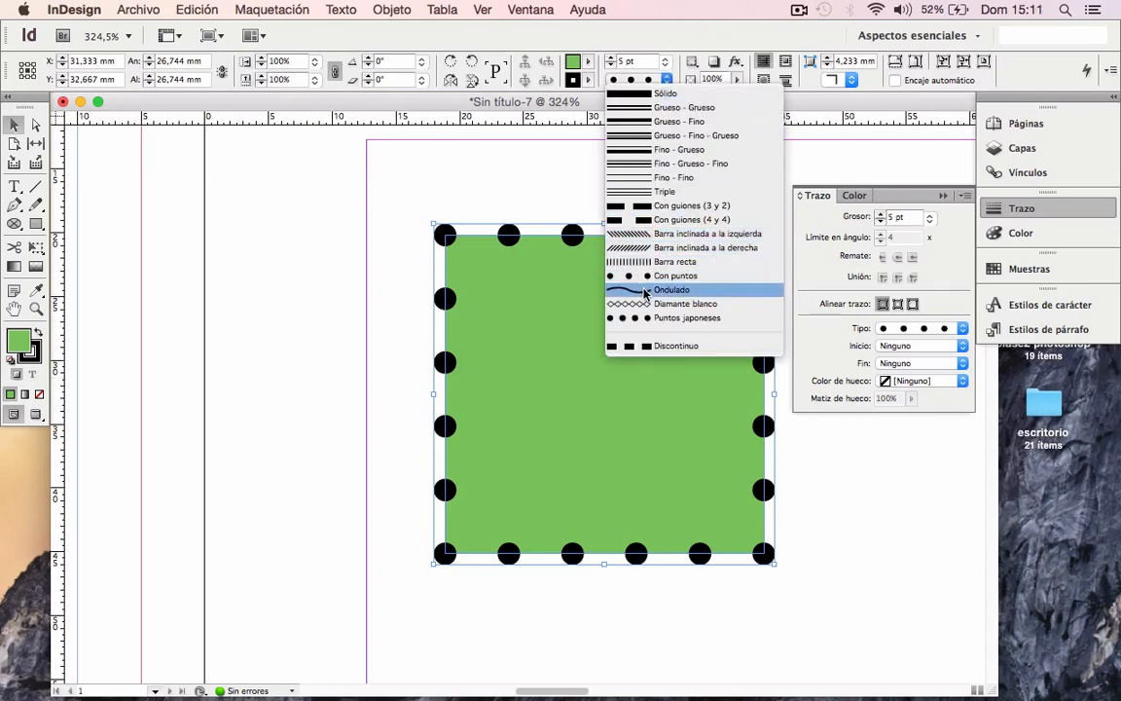
click(582, 266)
click(667, 81)
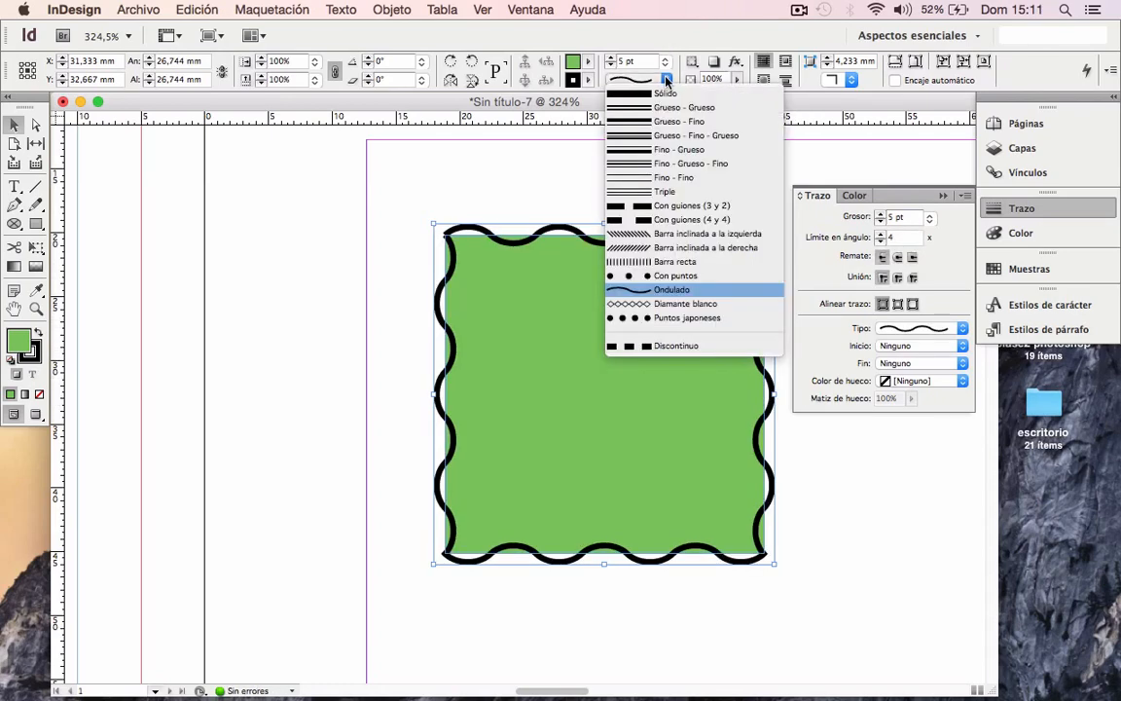
click(668, 82)
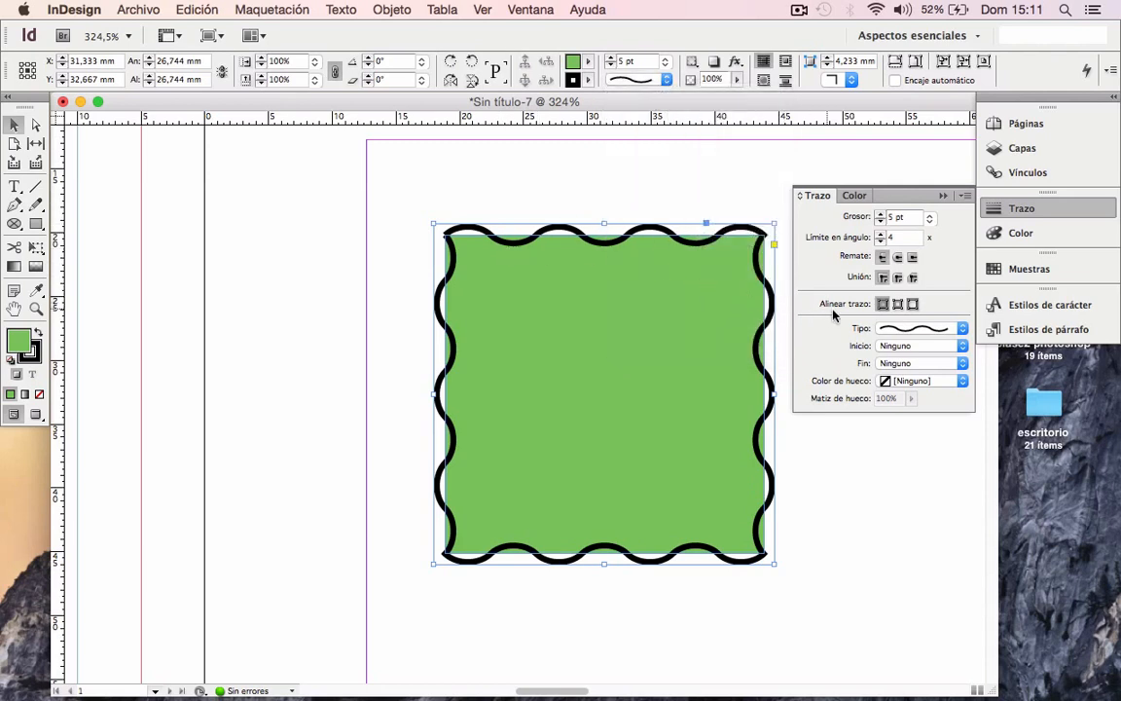
Try aligning the wavy stroke inside and outside the square's path, and return it to centre alignment.
click(899, 305)
click(914, 304)
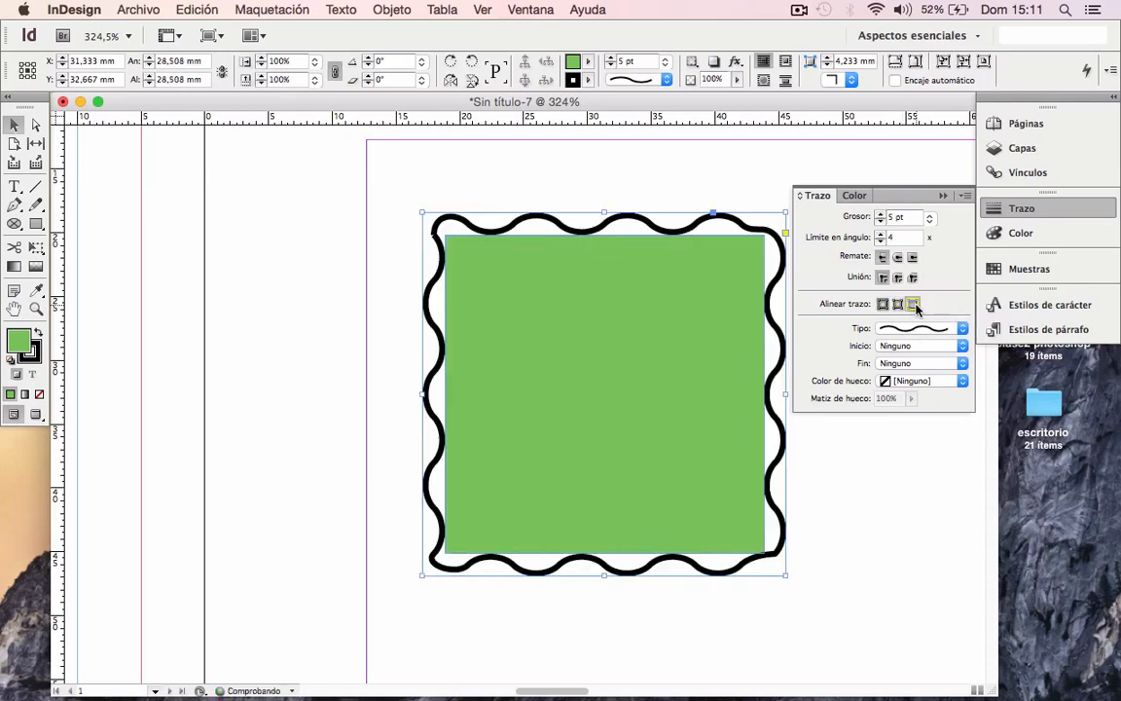
click(898, 304)
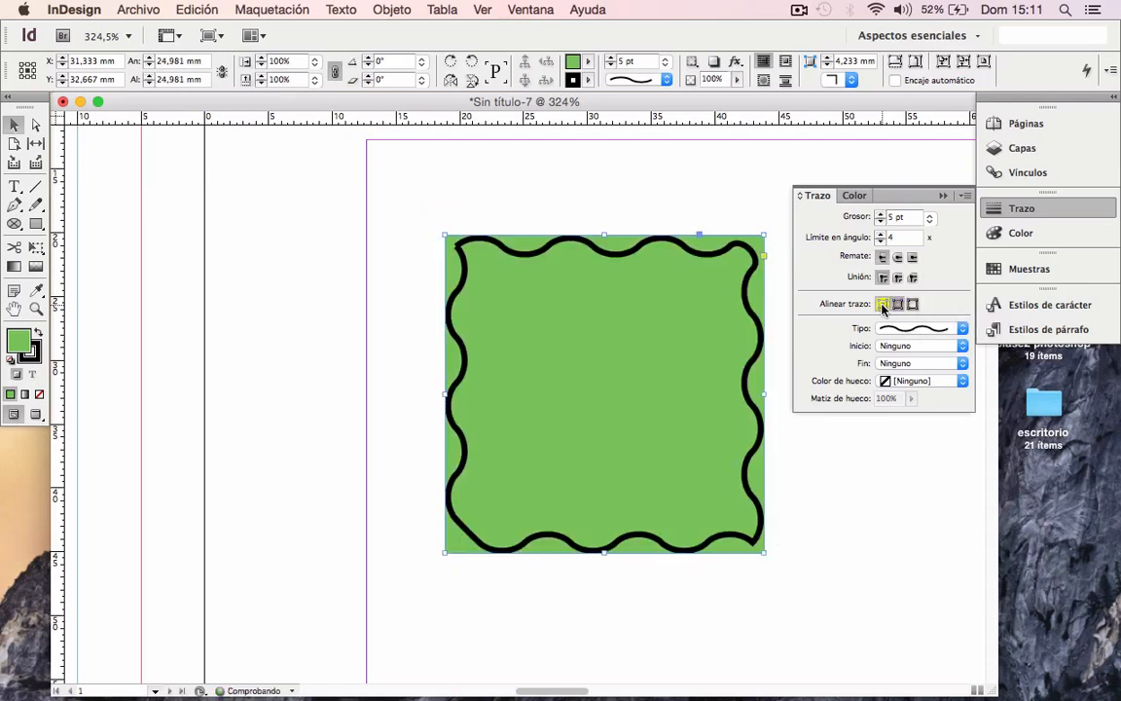
click(883, 305)
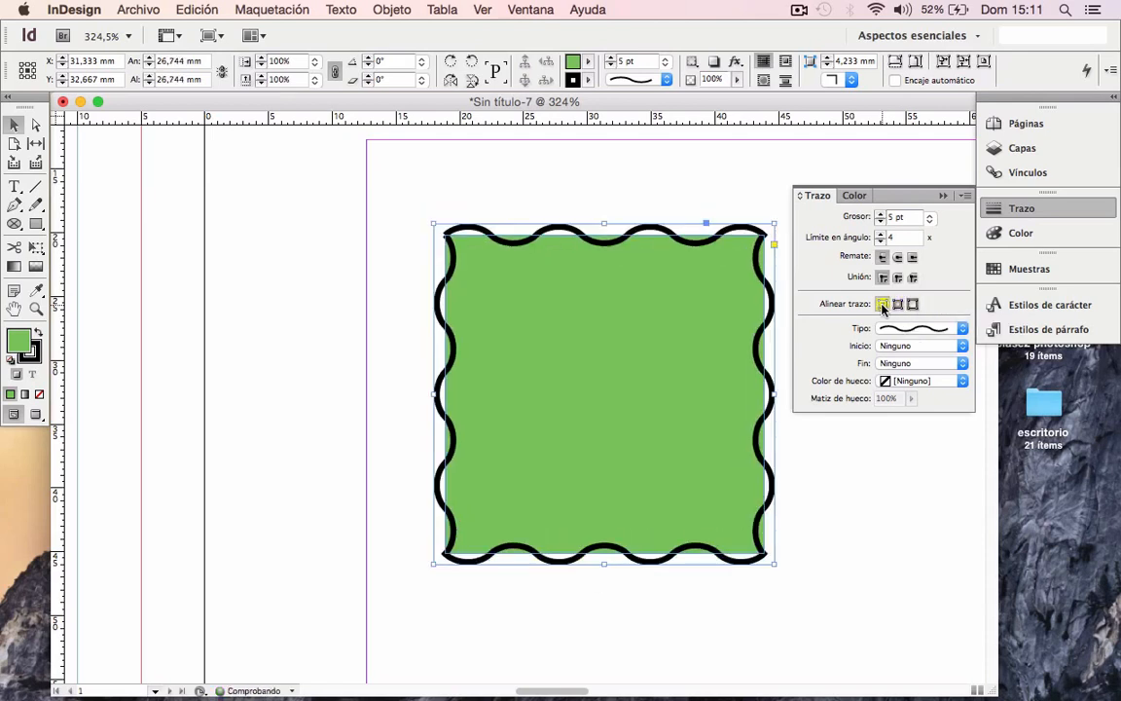
Try a Discontinuo stroke on the square with a 20, 10, 15 and 5 pt dash-gap pattern, and return it to Ondulado.
click(667, 80)
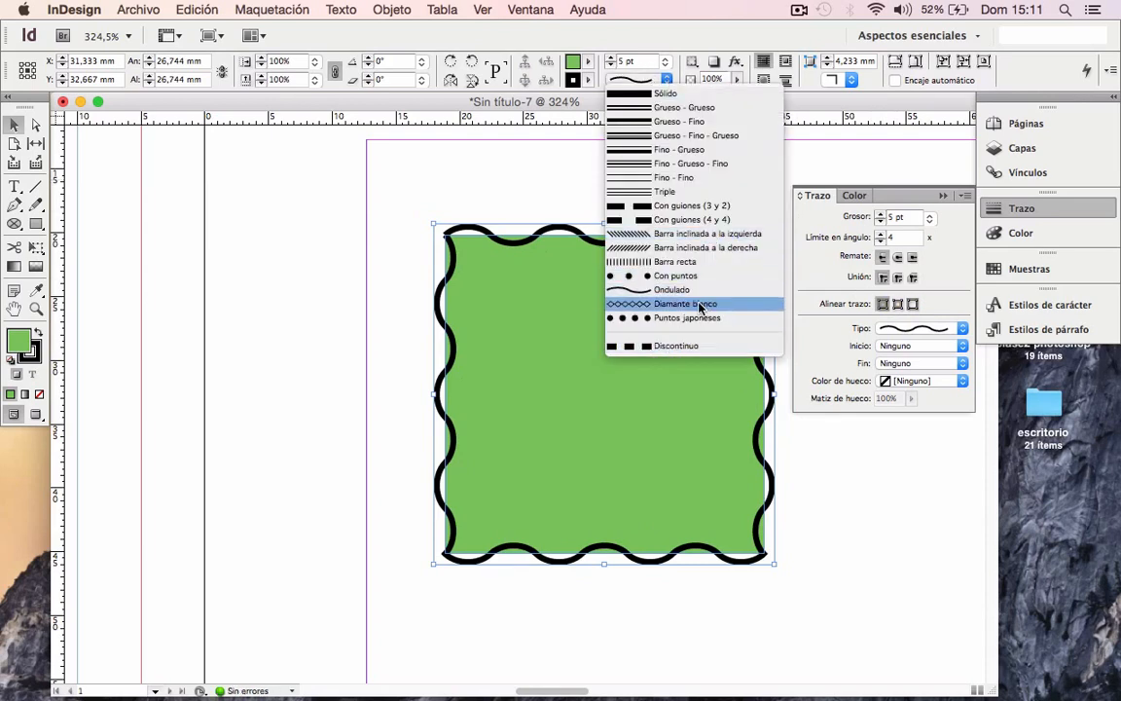
click(699, 348)
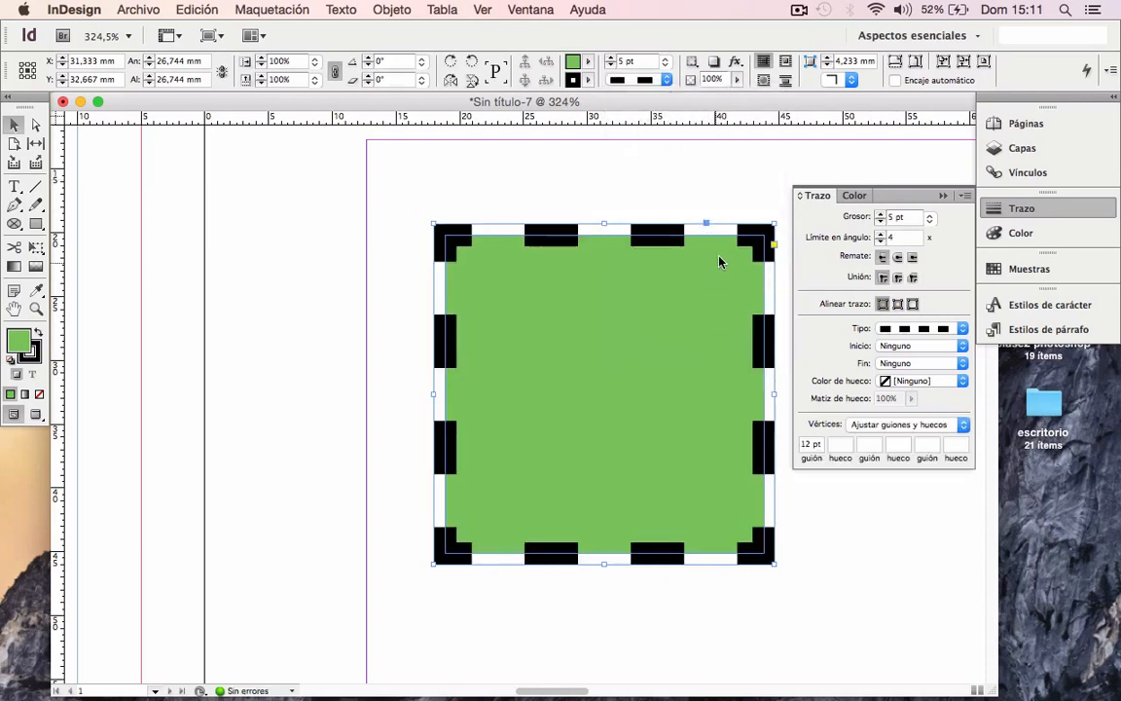
click(811, 447)
double_click(808, 445)
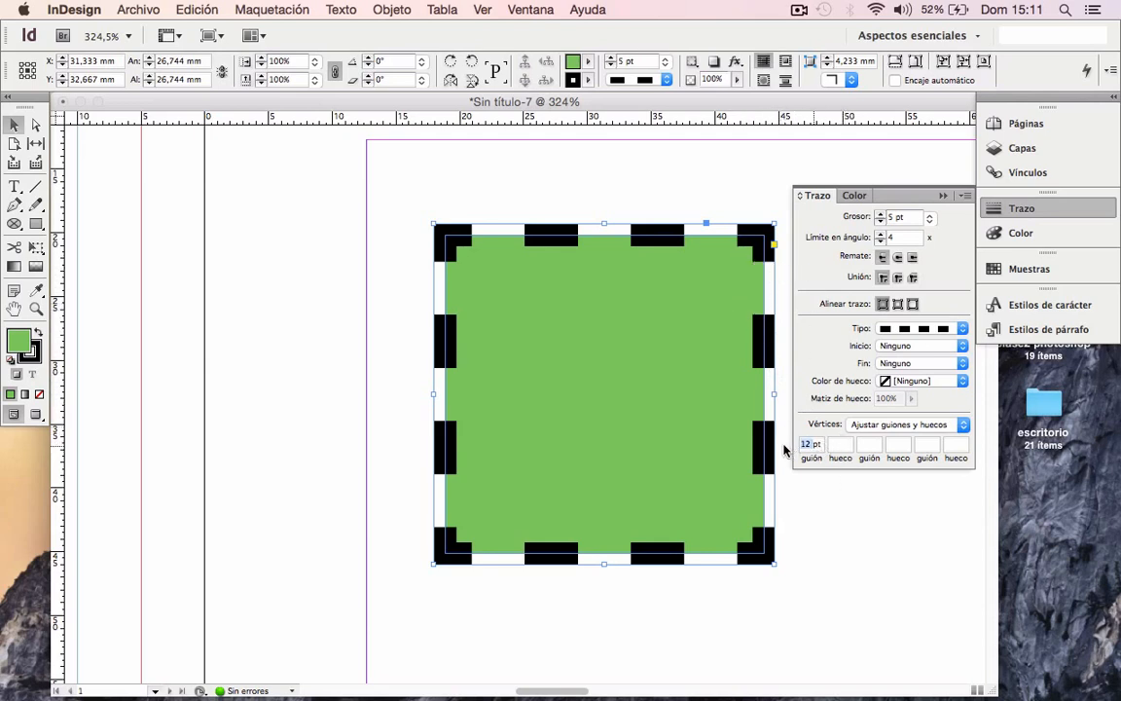
text(20)
click(848, 448)
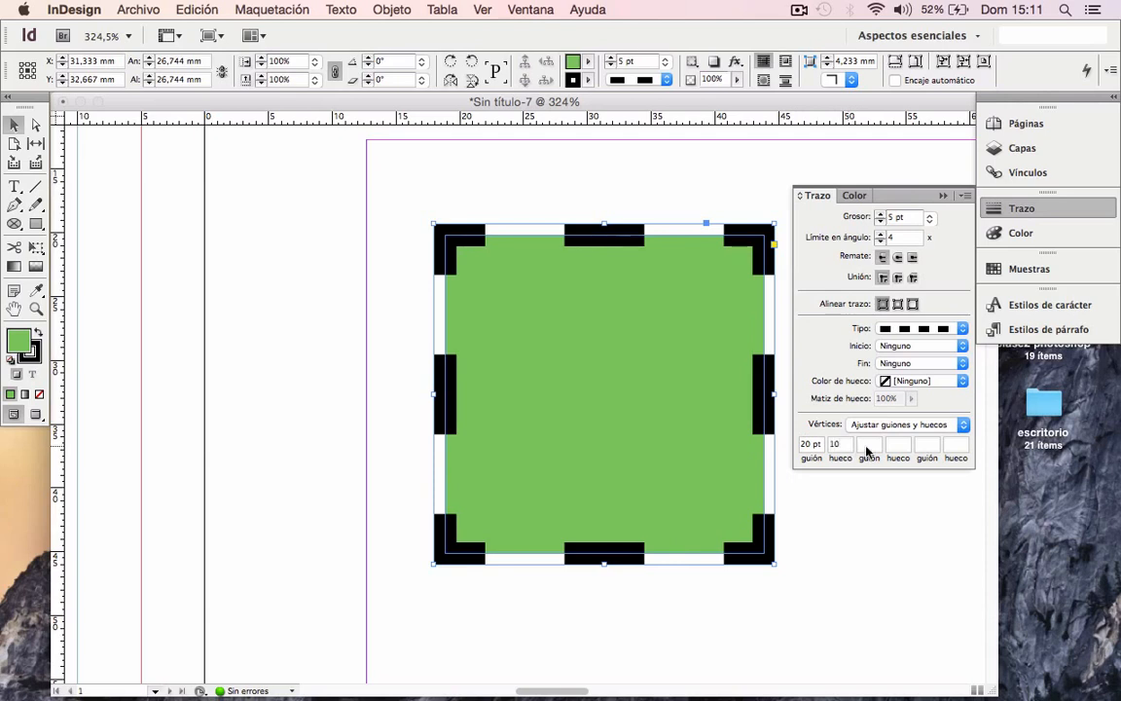
key(Tab)
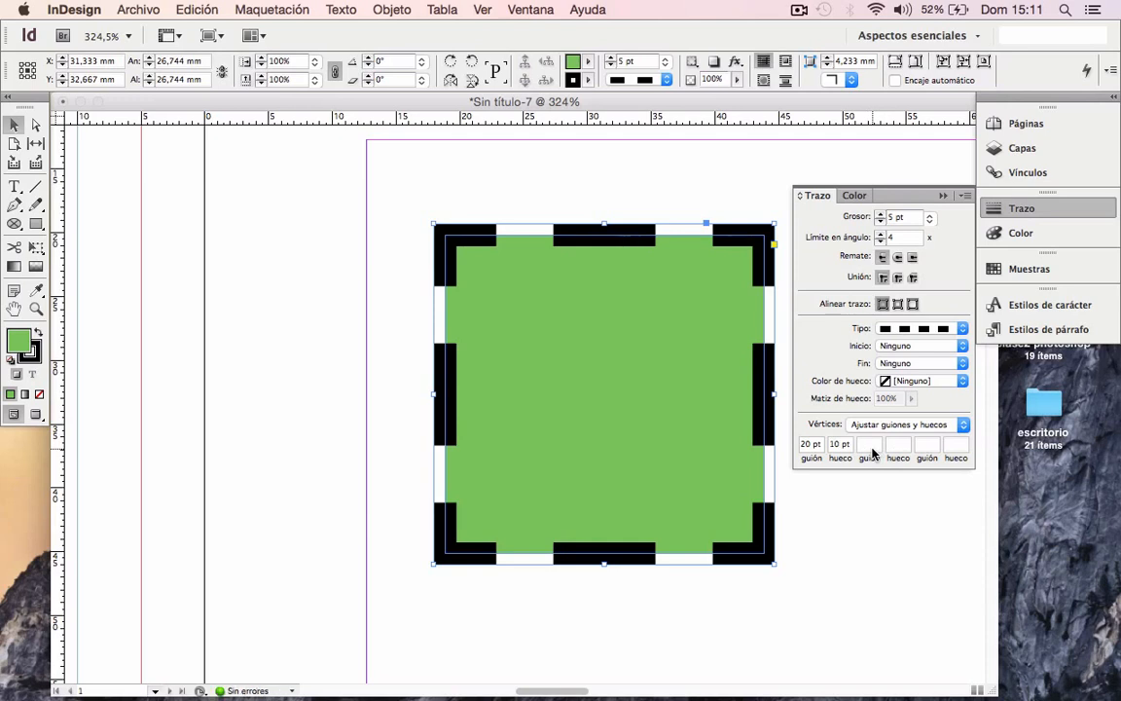
key(Tab)
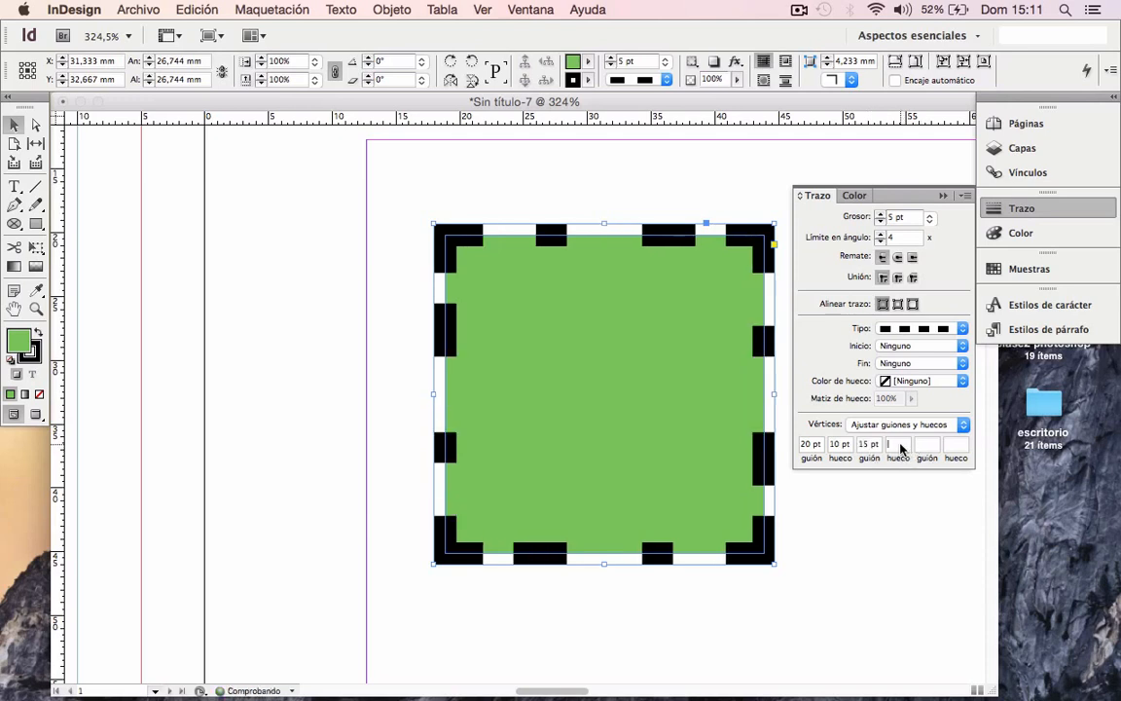
key(Tab)
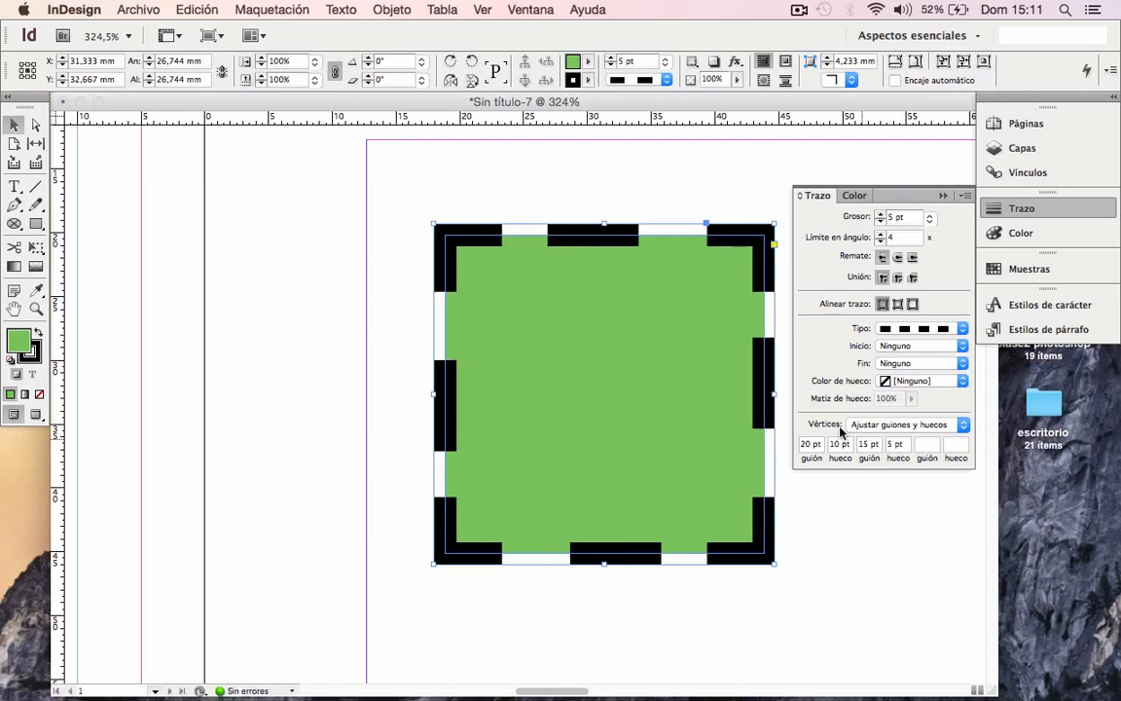
click(627, 81)
click(645, 291)
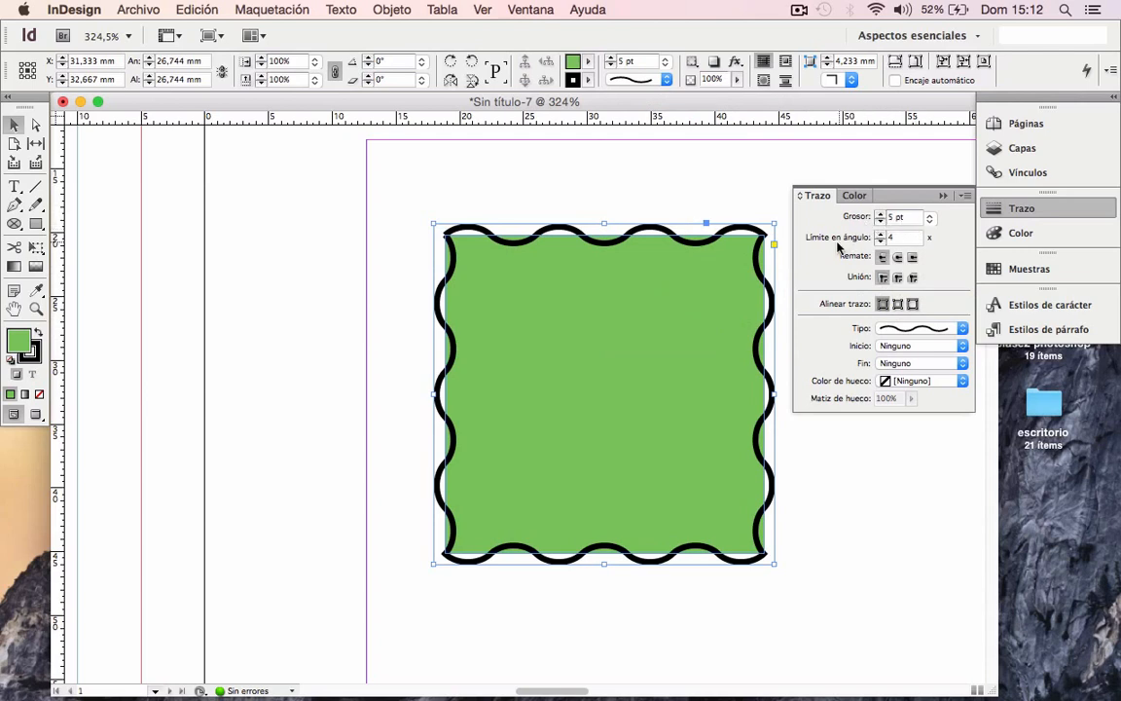
Draw a vertical line about 14 mm long beside the square and increase its stroke weight to 9 pt.
click(36, 186)
drag(289, 261, 289, 439)
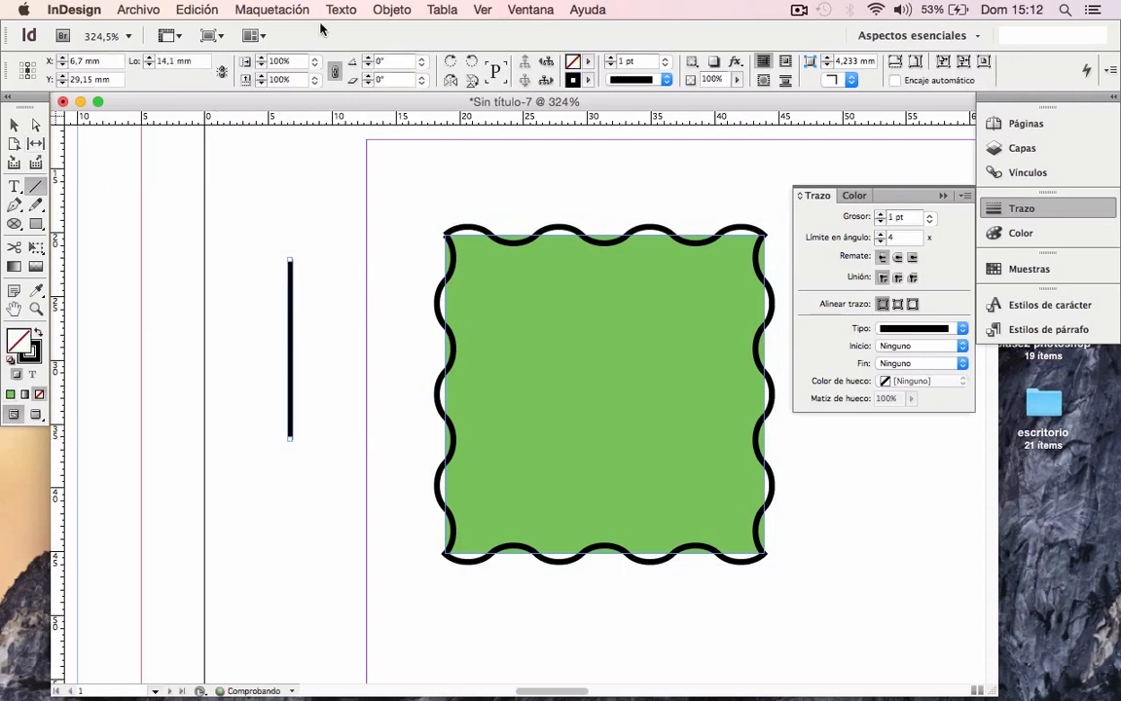
click(611, 58)
click(611, 58)
click(611, 57)
click(611, 57)
click(611, 58)
click(611, 57)
click(612, 57)
click(611, 58)
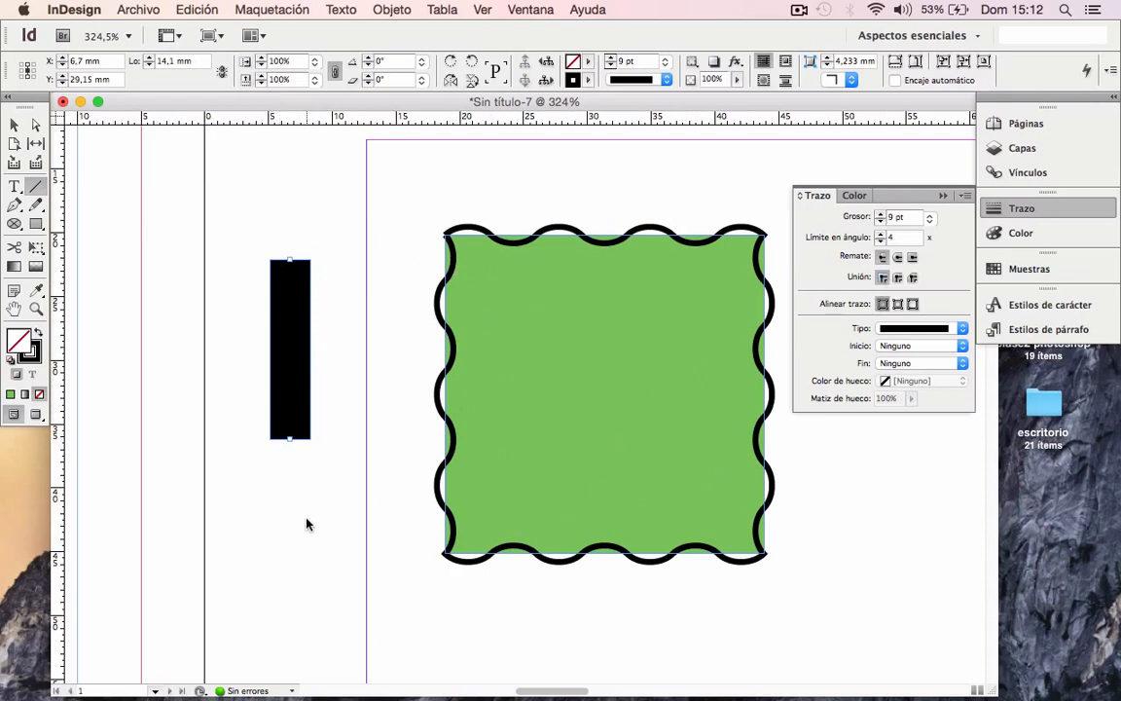
Try a round cap on the thick line, and give its ends a projecting cap.
click(897, 256)
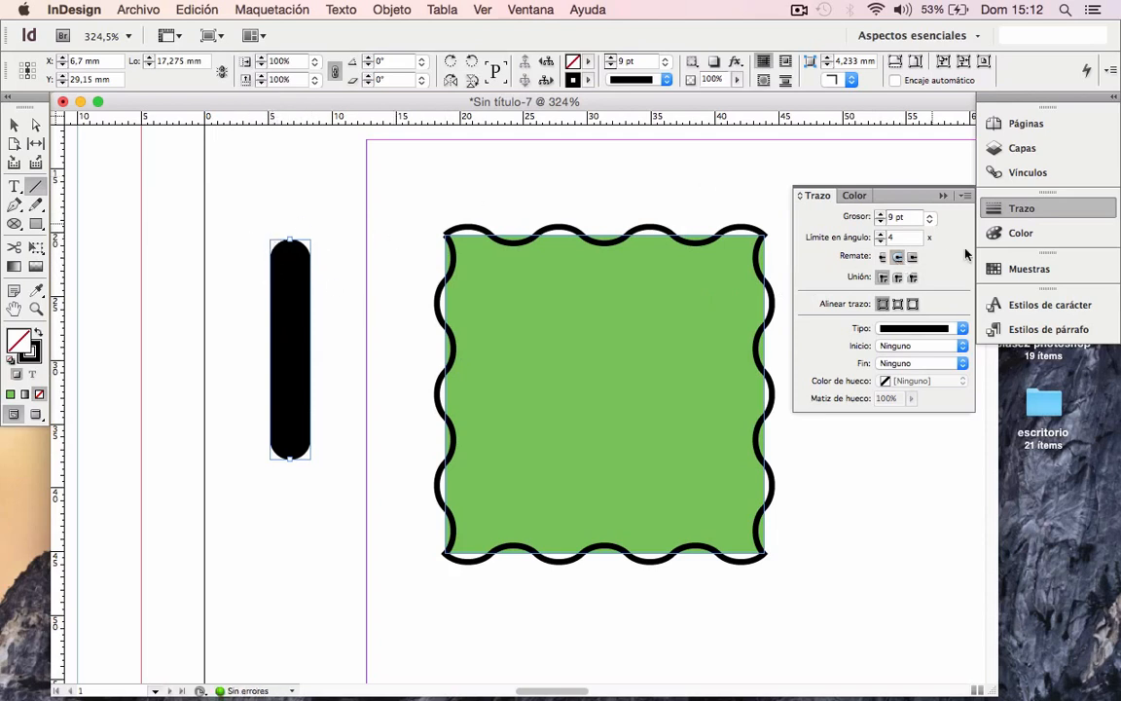
click(912, 256)
click(14, 125)
drag(234, 225, 325, 483)
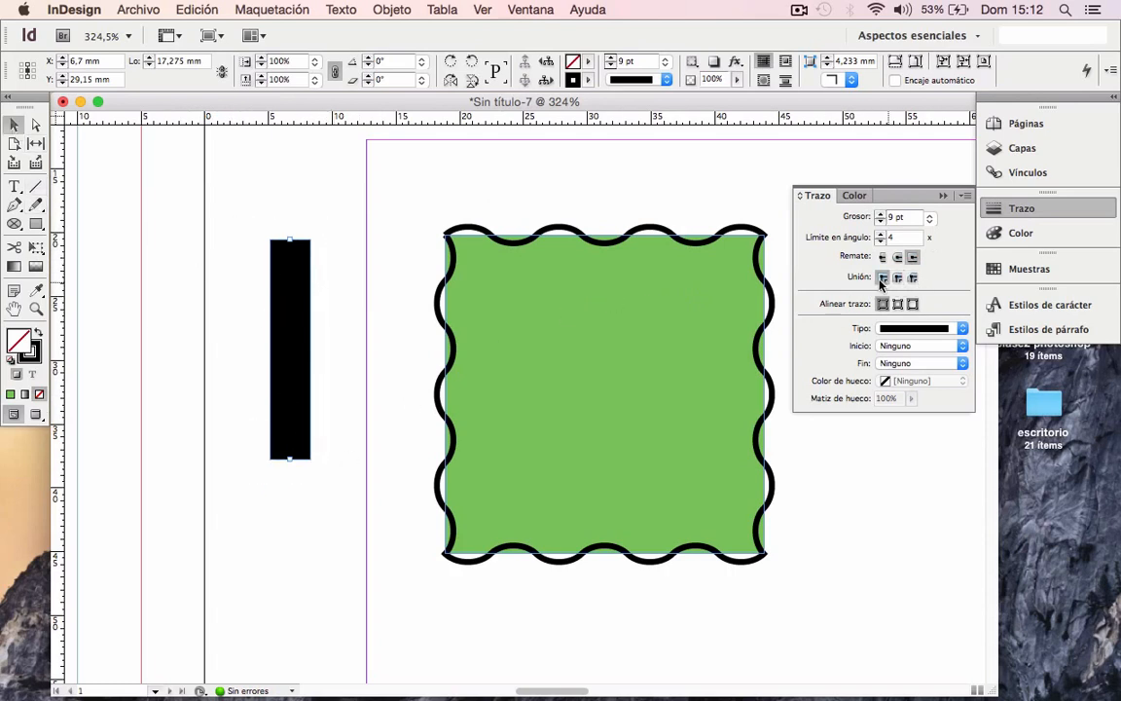
Change the square's stroke type to Sólido and try round and bevel corner joins on it.
click(713, 290)
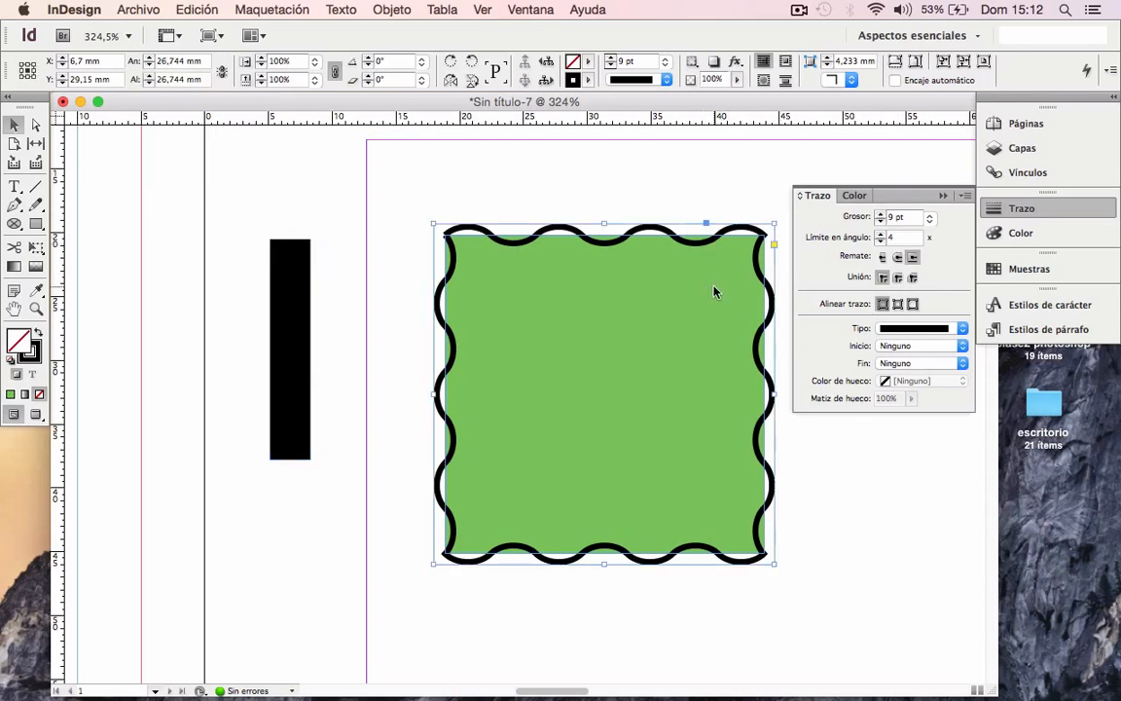
click(953, 328)
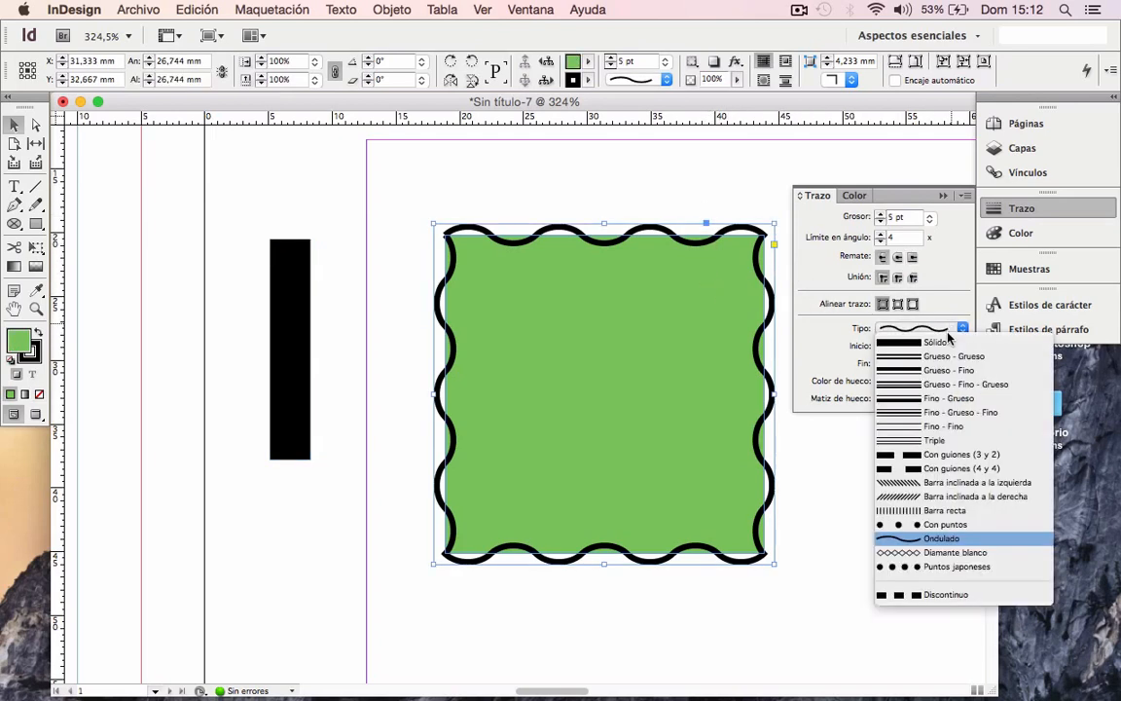
click(929, 336)
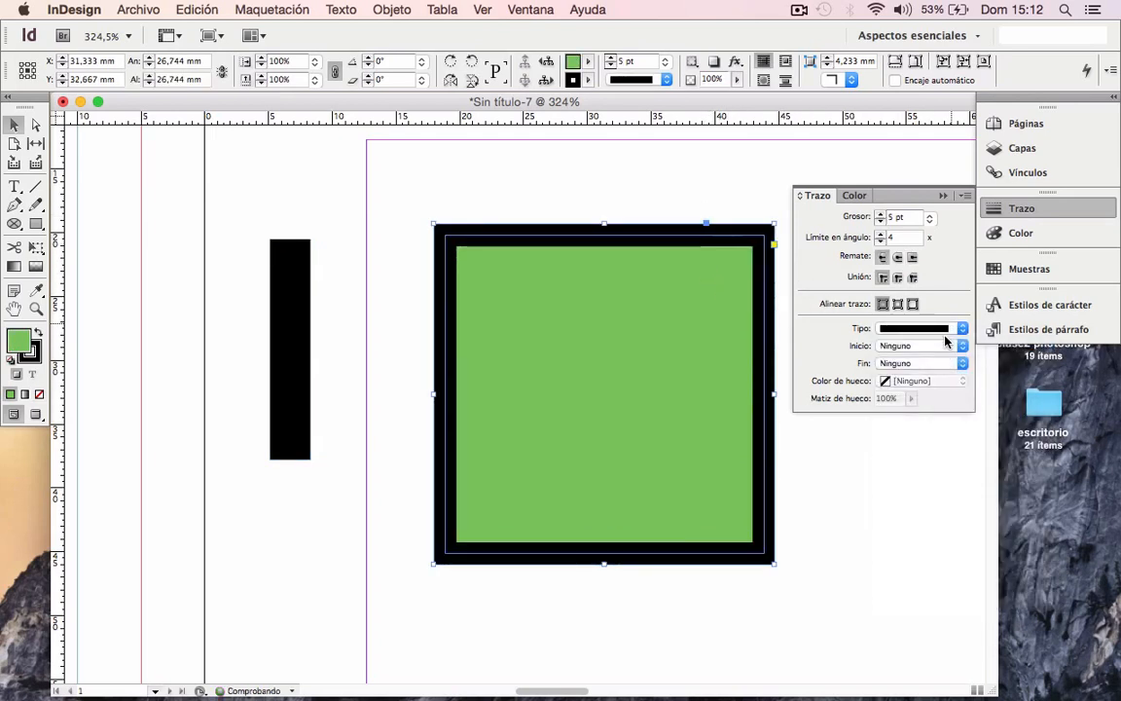
click(897, 279)
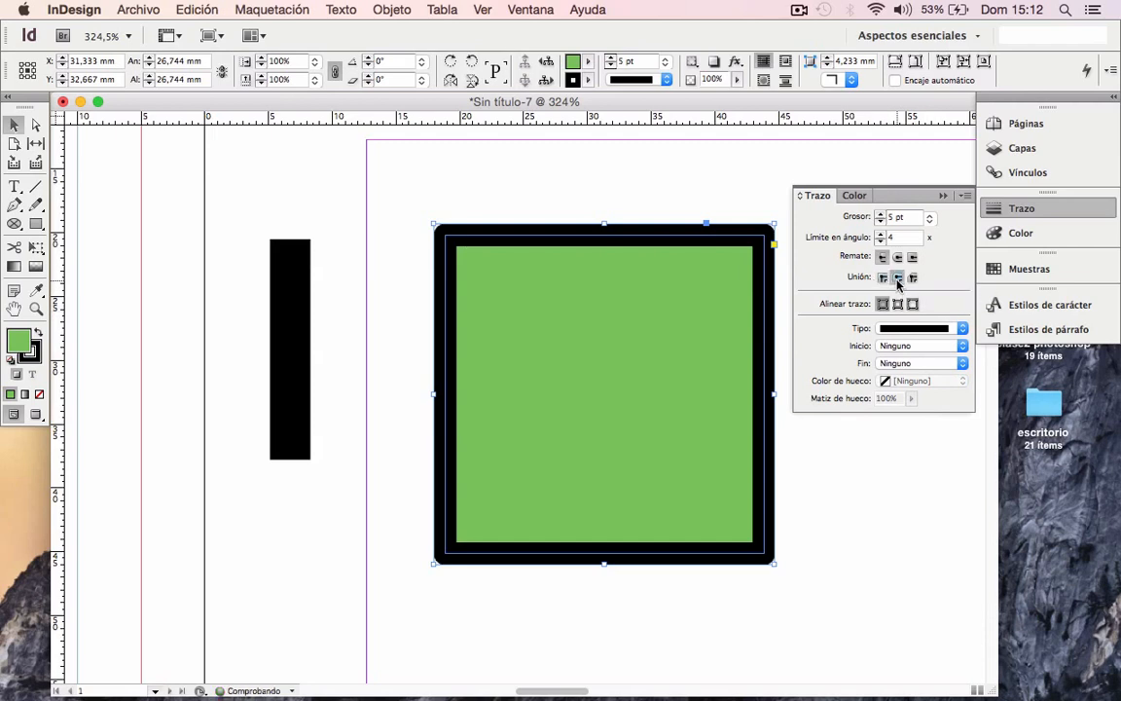
click(913, 277)
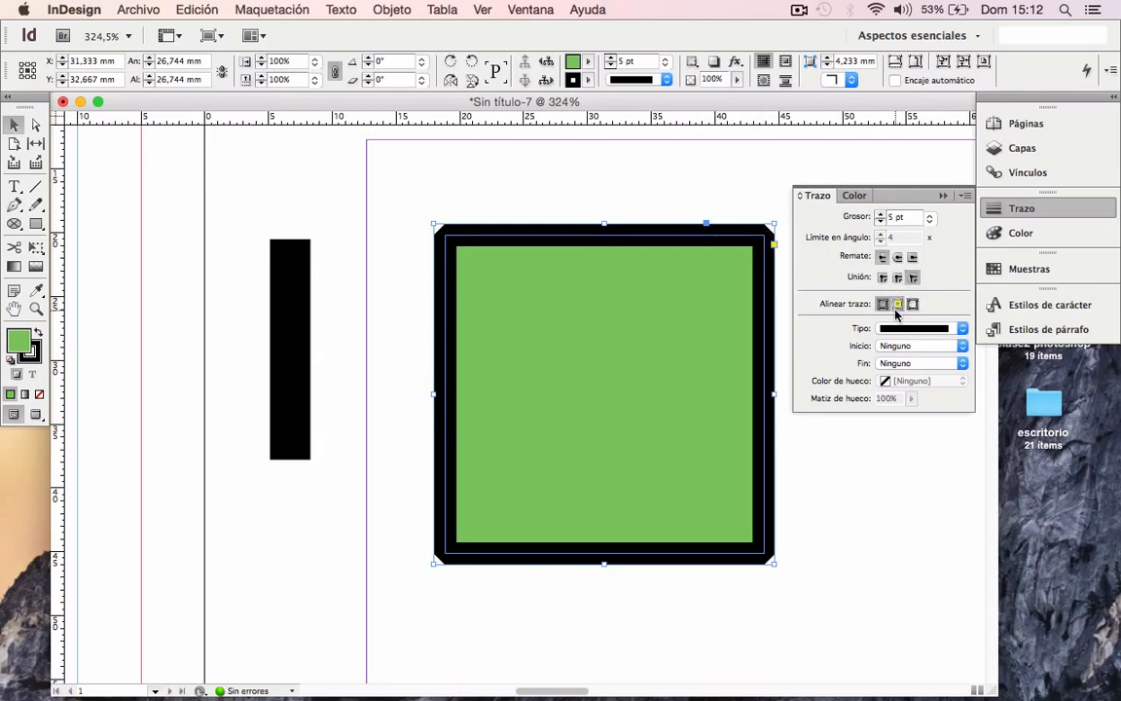
Try aligning the square's bevelled stroke inside and outside the path, and return it to centre alignment with a miter join.
click(897, 305)
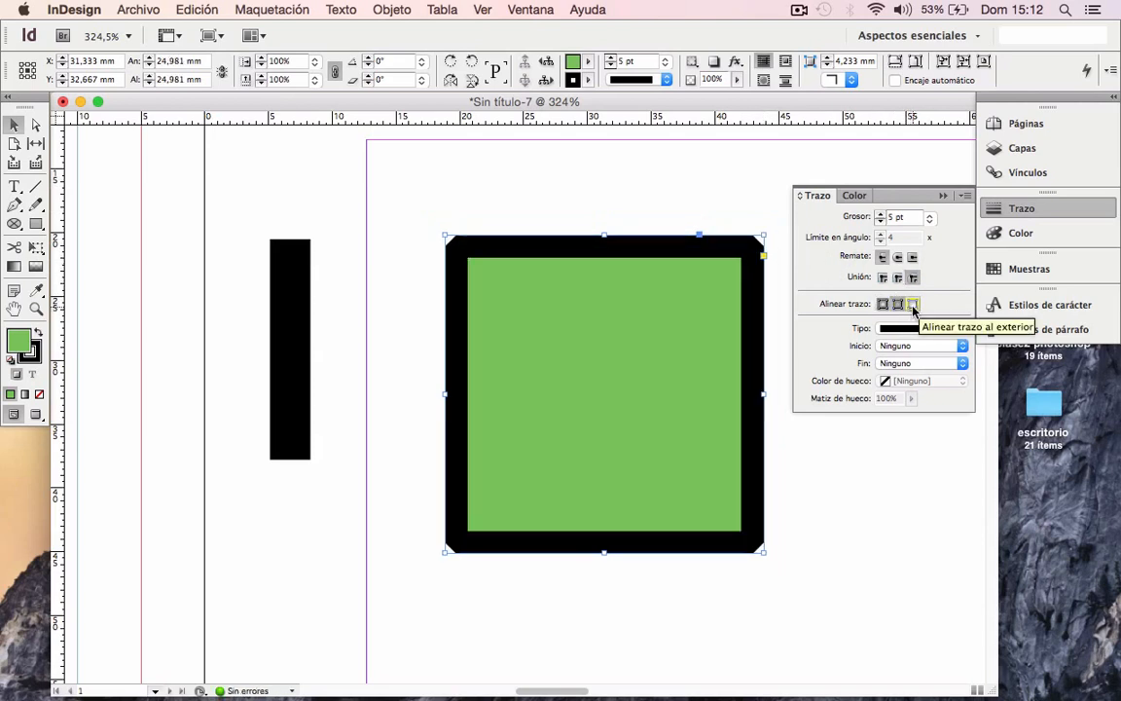
click(912, 304)
click(881, 304)
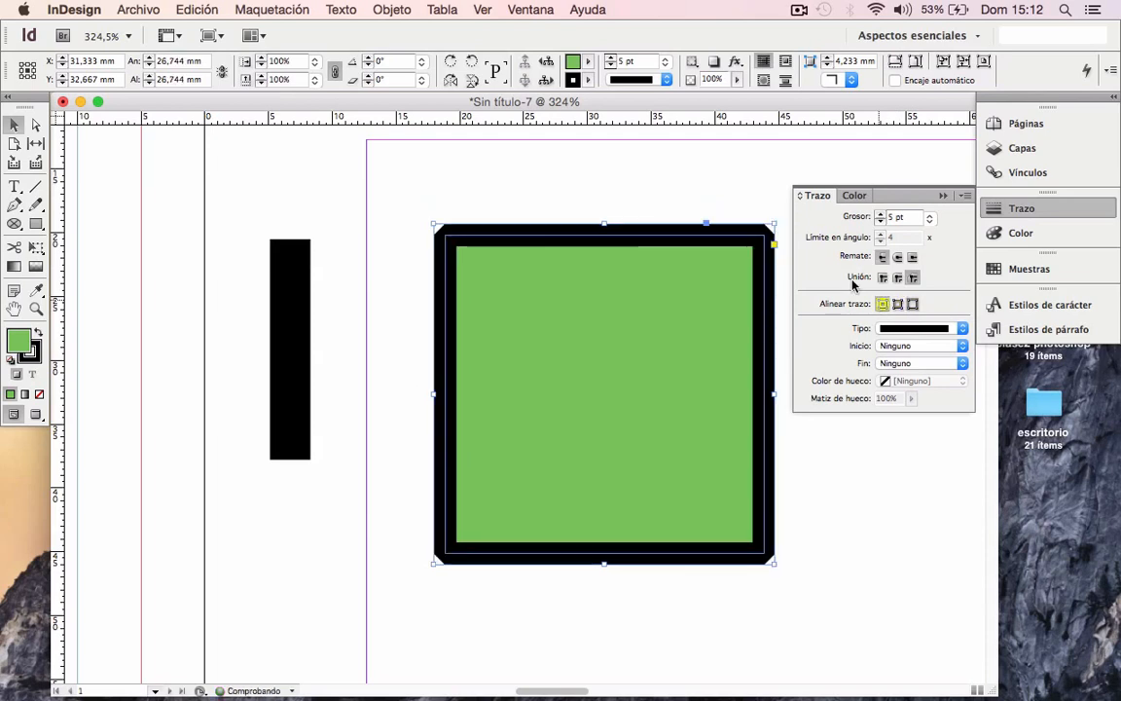
click(881, 277)
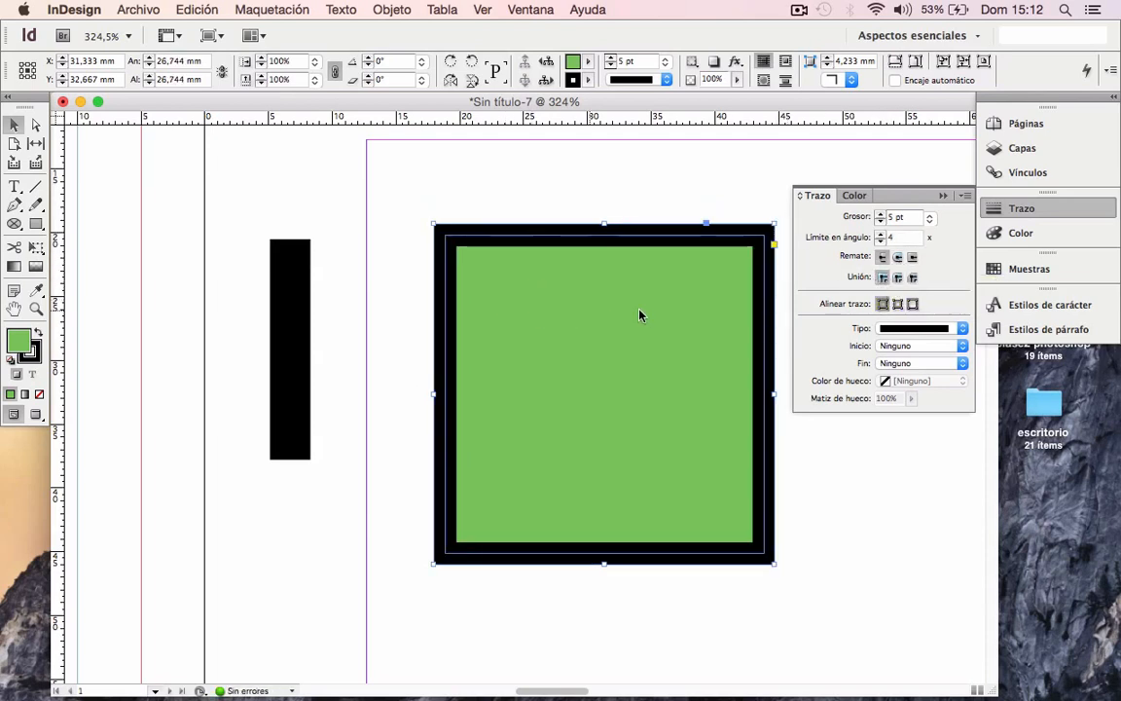
Give the vertical line a Círculo start shape and a Triángulo amplio end shape.
click(290, 301)
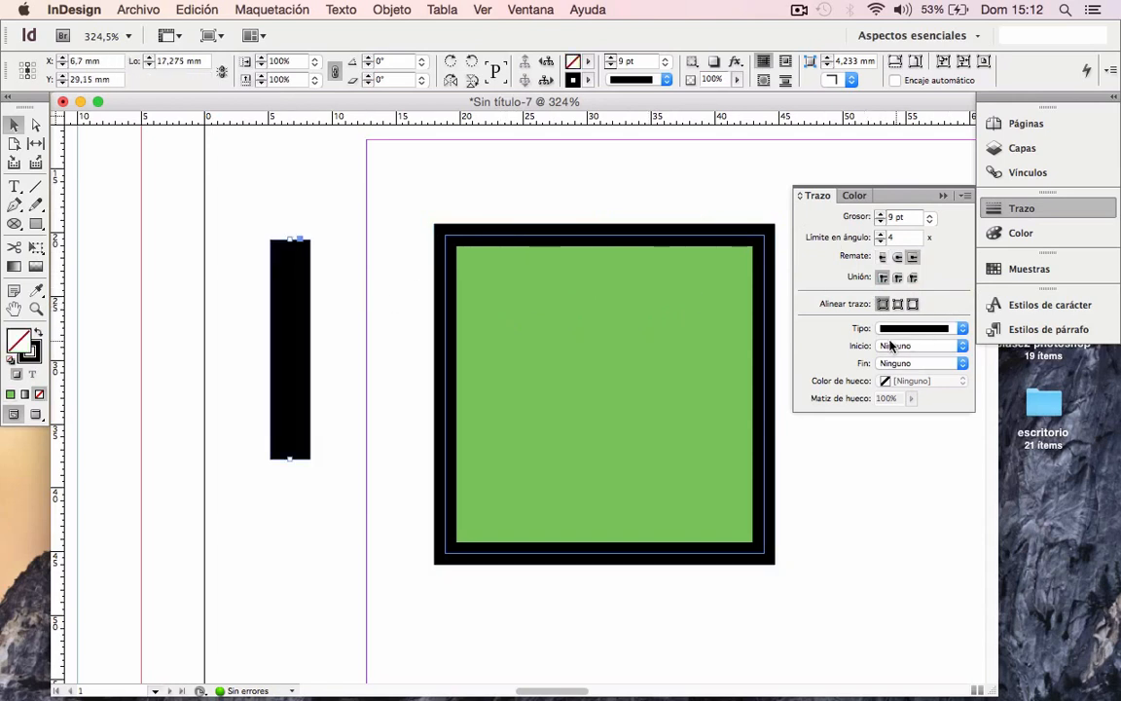
click(962, 330)
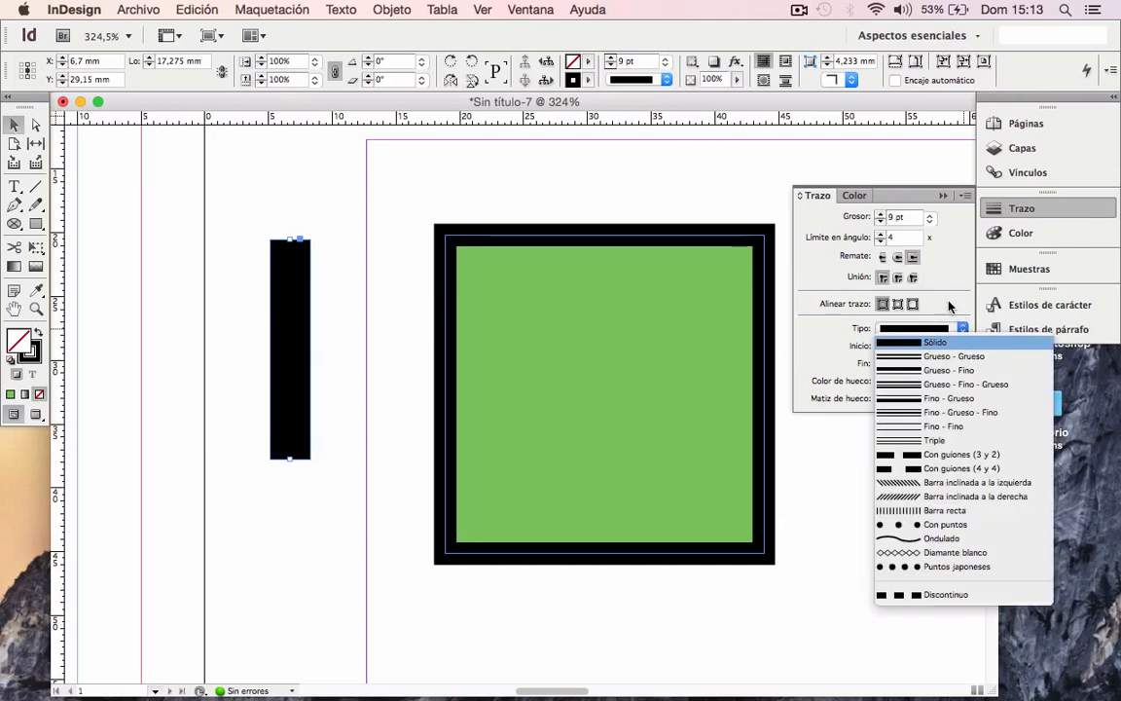
click(955, 310)
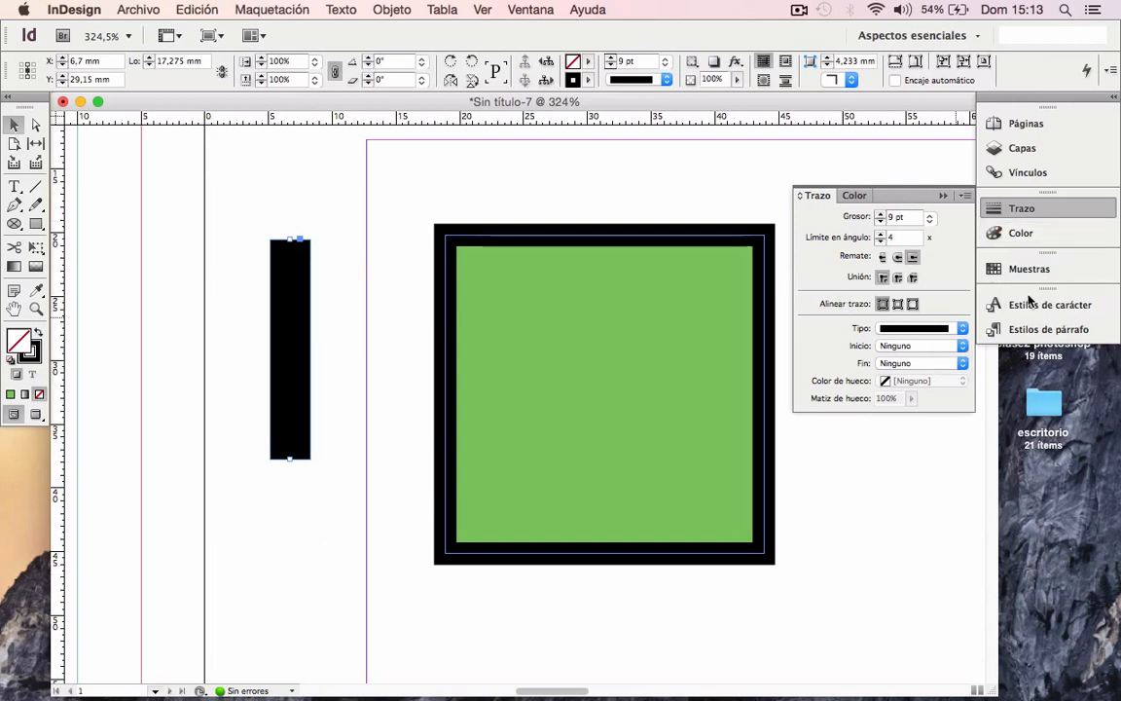
click(963, 348)
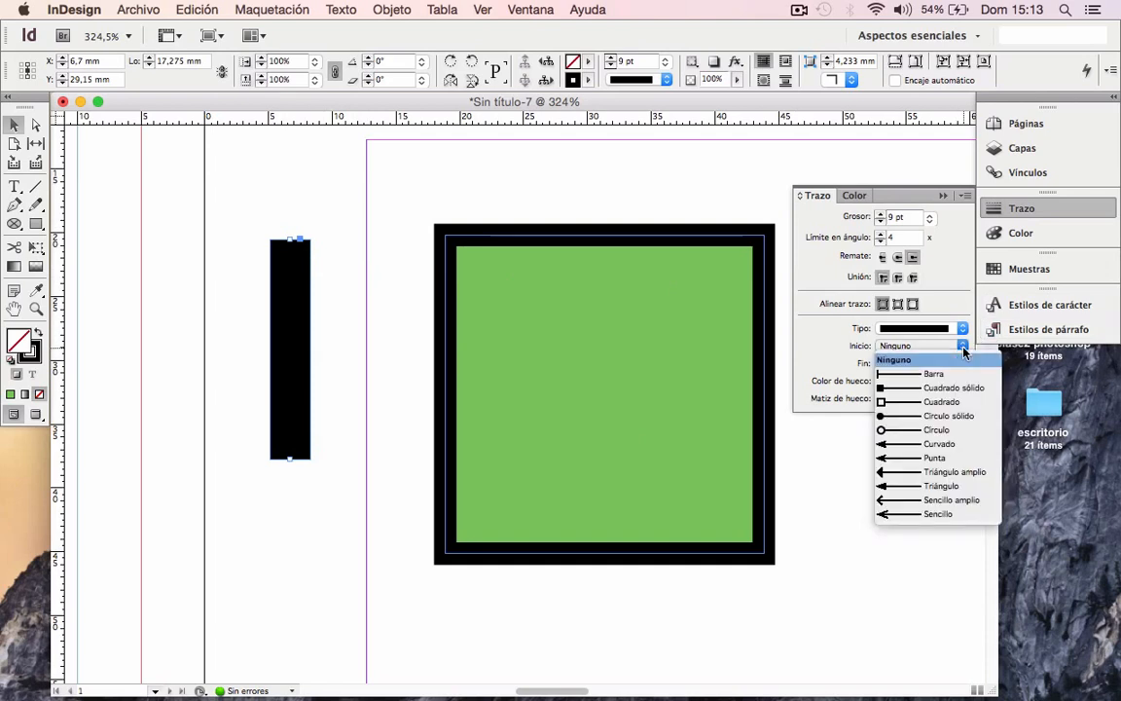
click(934, 431)
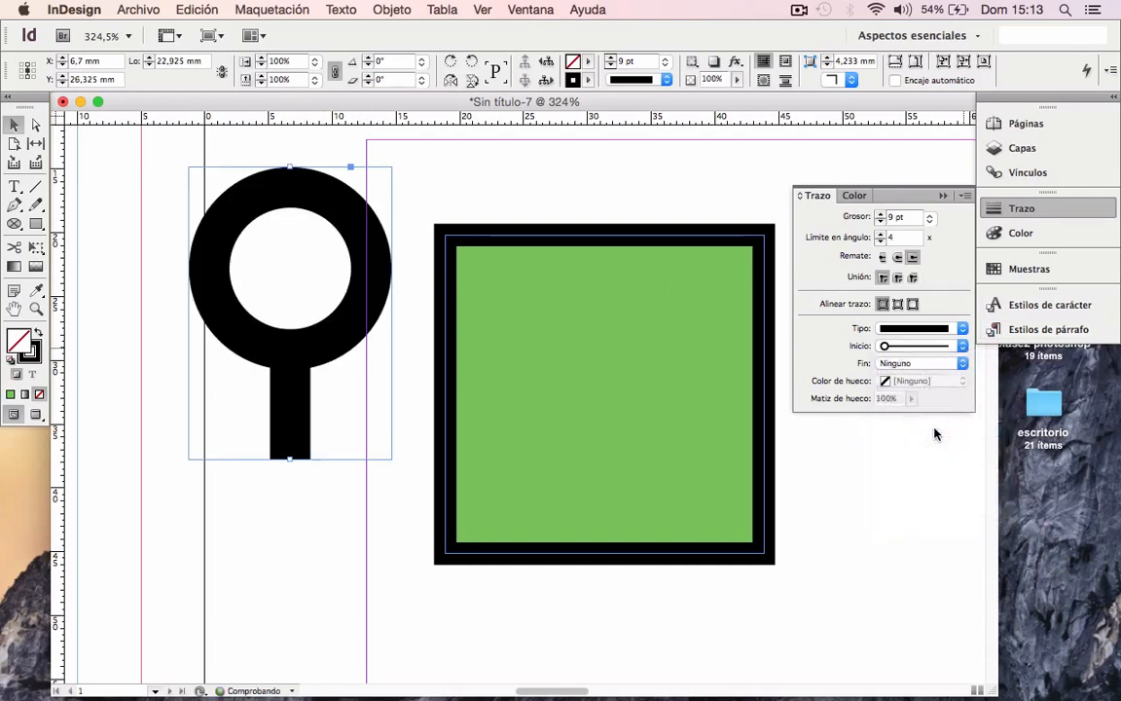
click(962, 364)
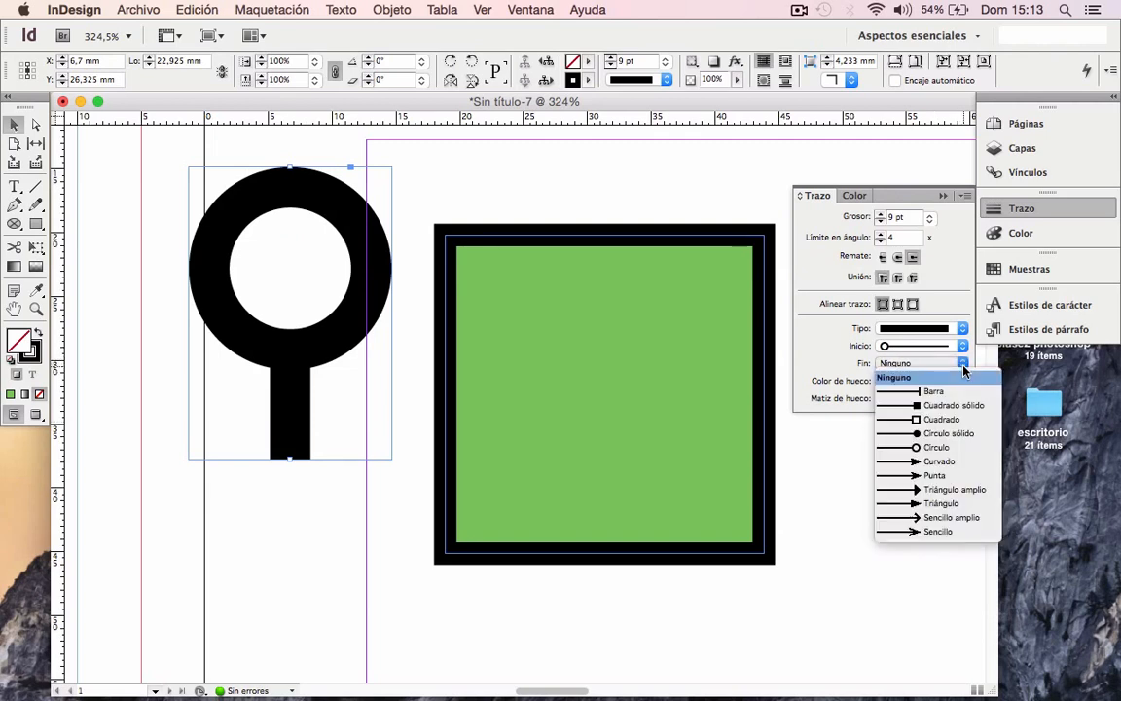
click(931, 491)
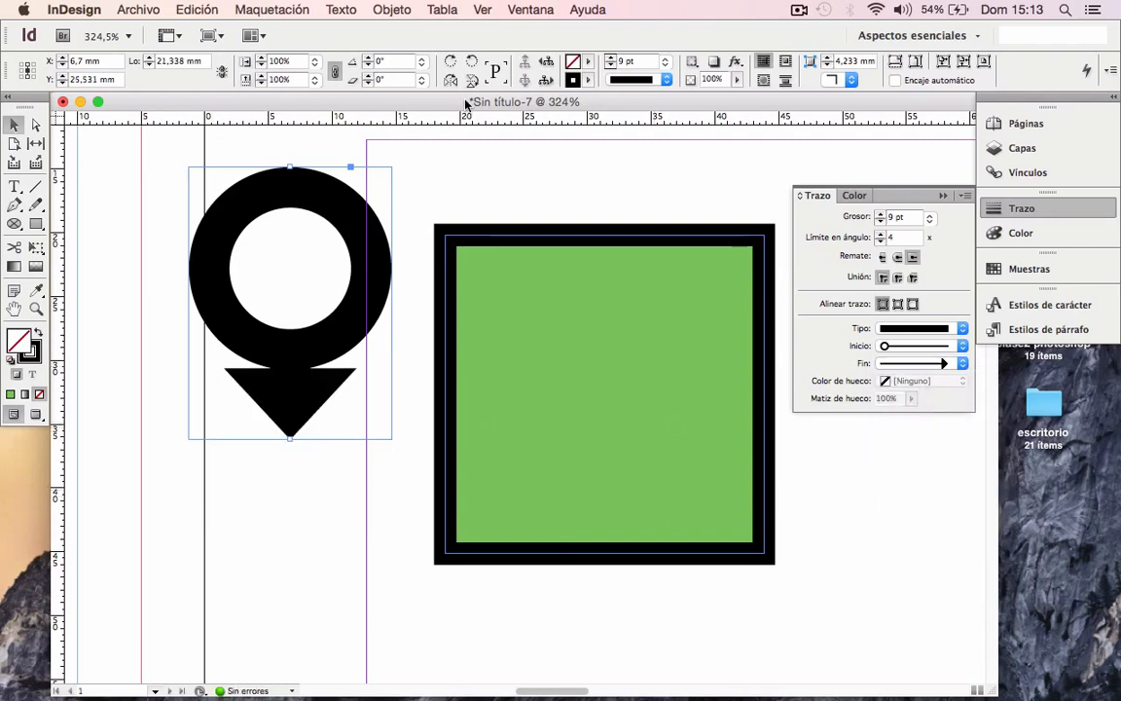
Reduce the vertical line's stroke weight to 2 pt and change its stroke type to Ondulado.
click(610, 65)
click(610, 65)
click(610, 65)
click(610, 65)
click(610, 65)
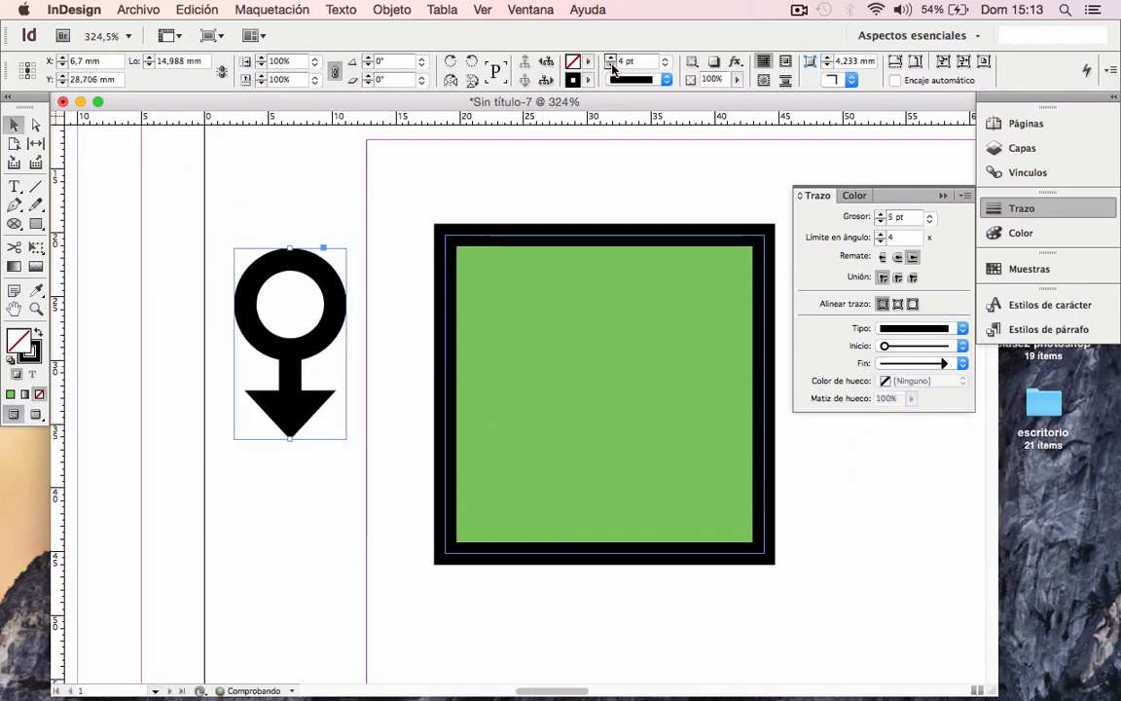
click(610, 65)
click(610, 65)
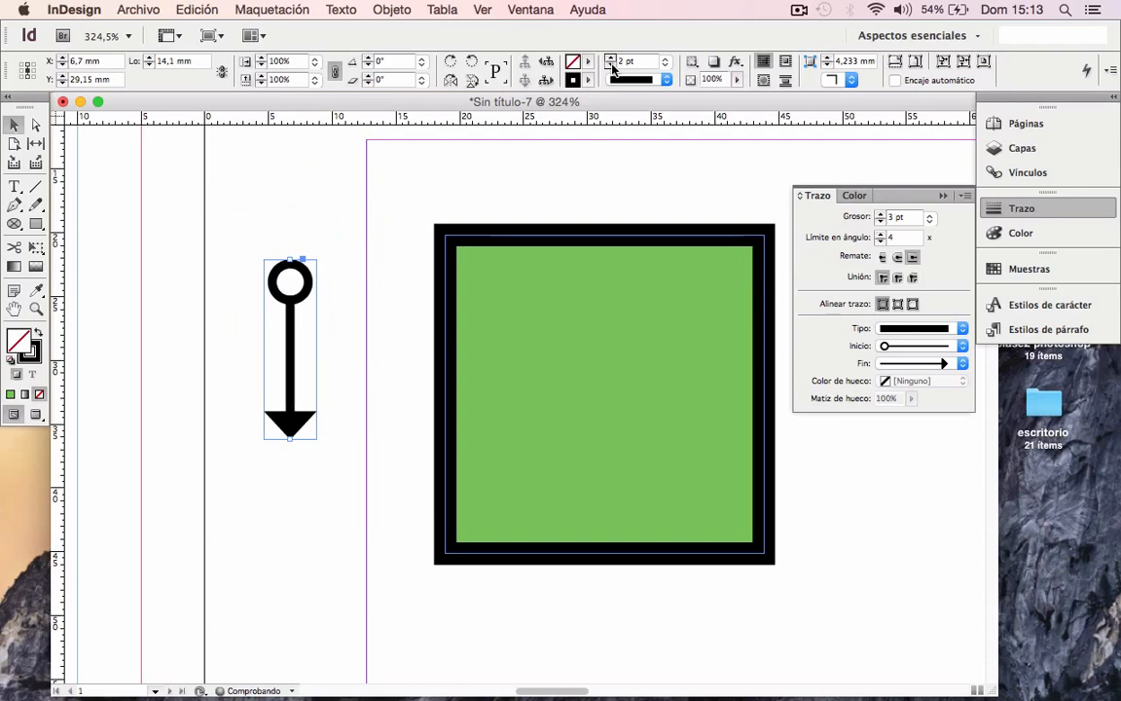
click(665, 81)
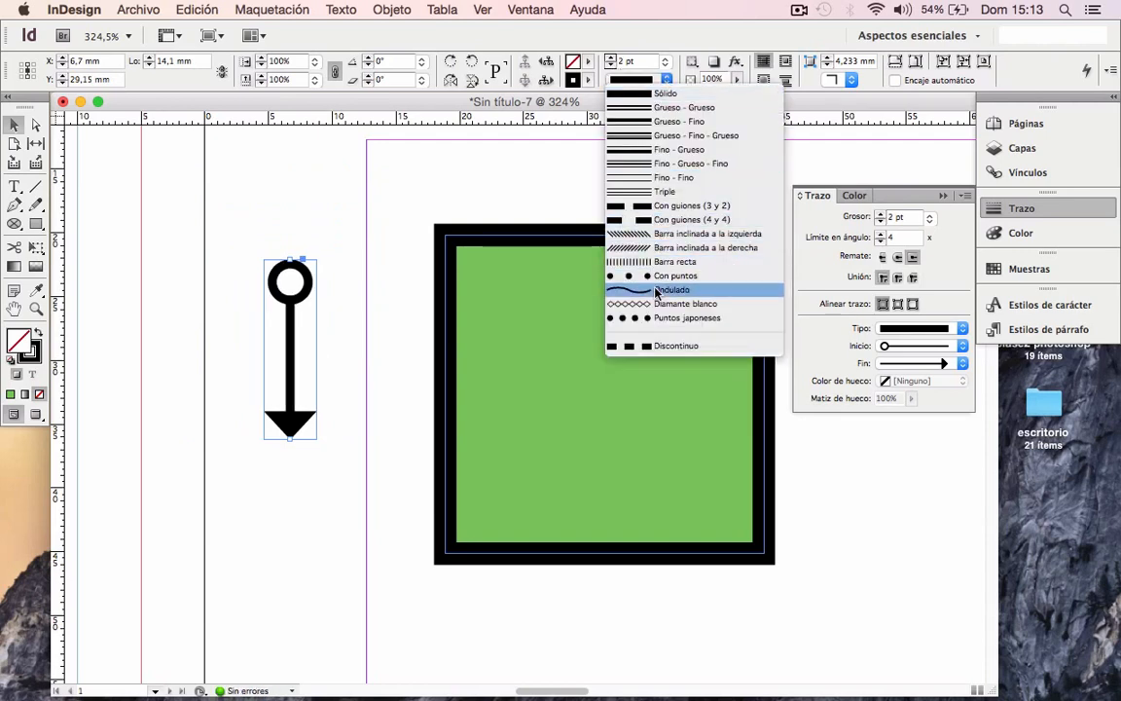
click(655, 291)
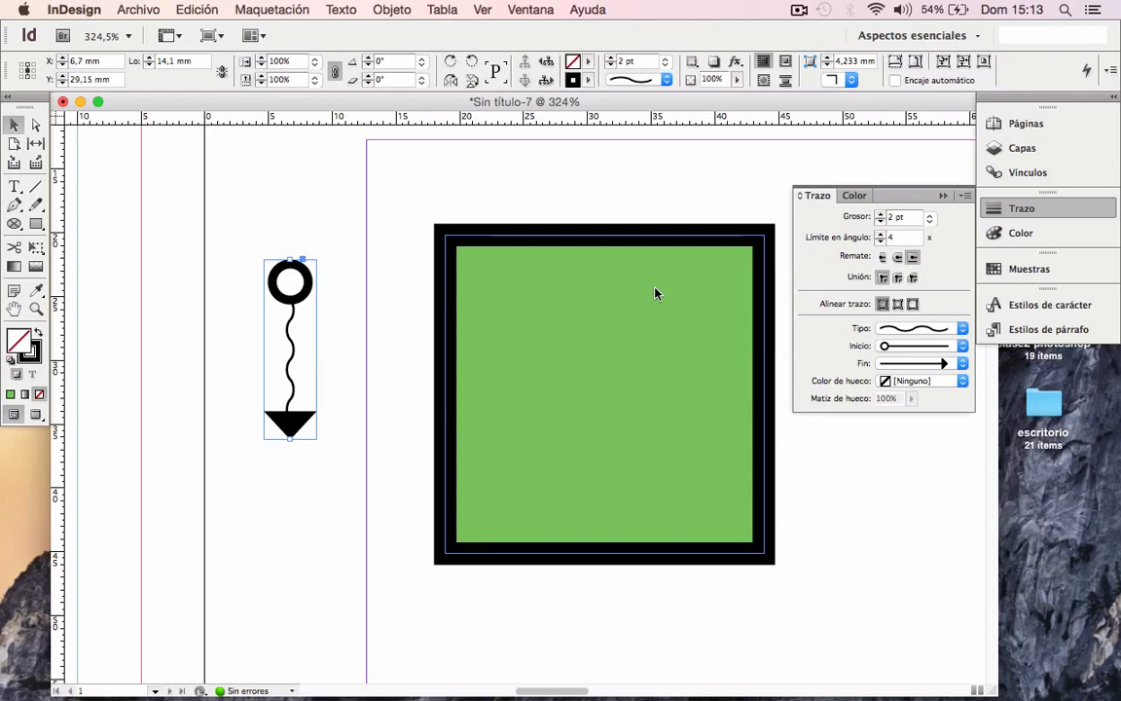
Change the square's stroke type to Puntos japoneses and set its gap colour to C=100 M=0 Y=0 K=0.
click(675, 240)
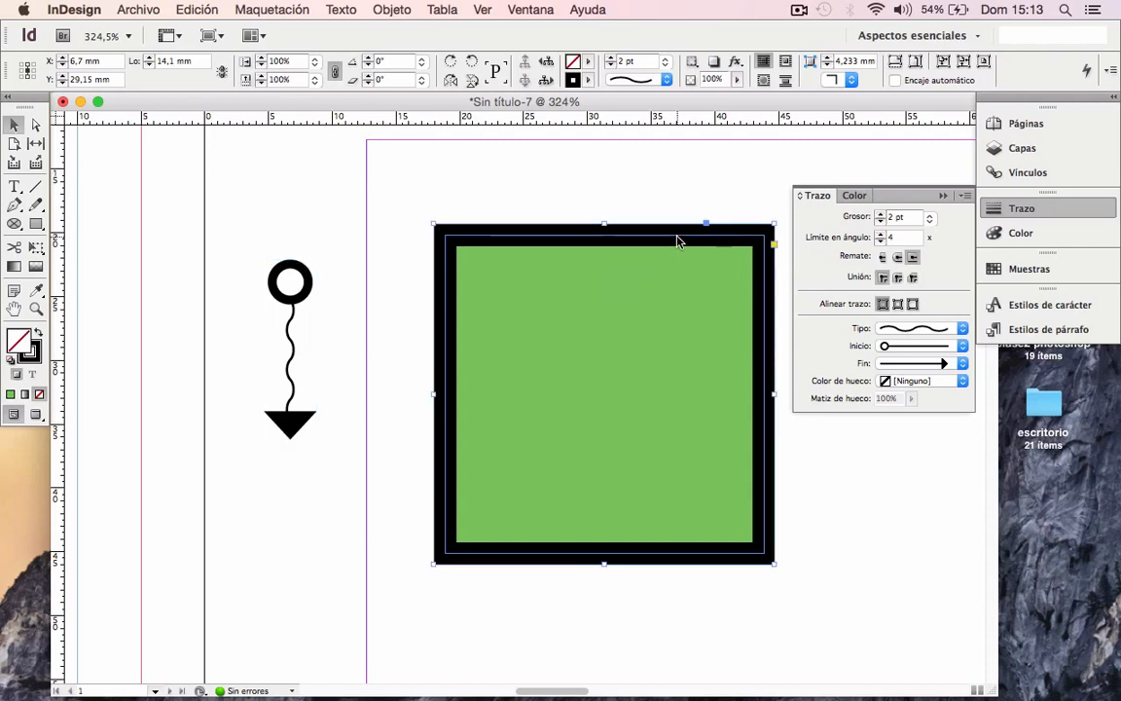
click(910, 328)
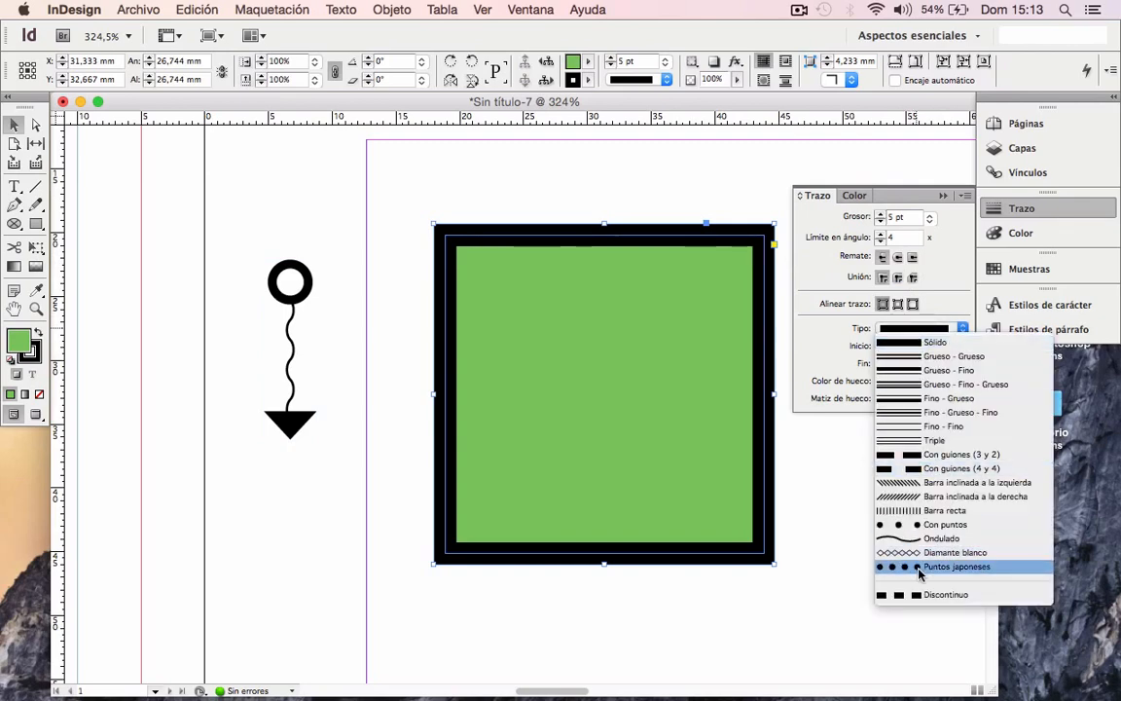
click(920, 572)
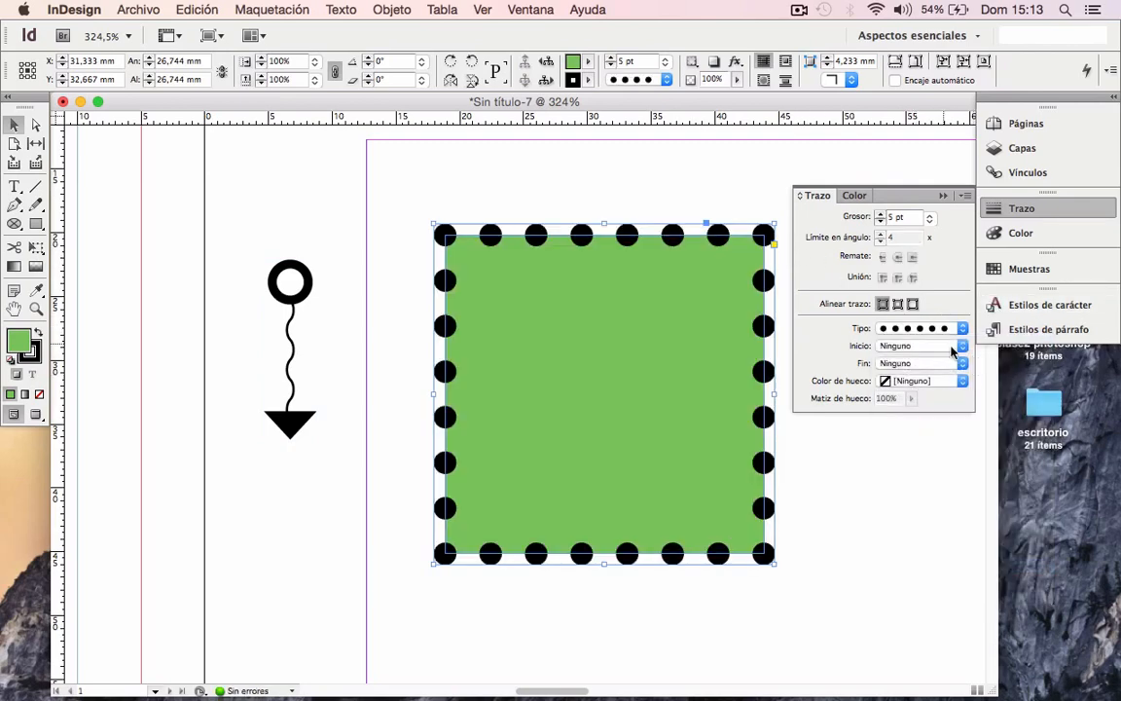
click(963, 382)
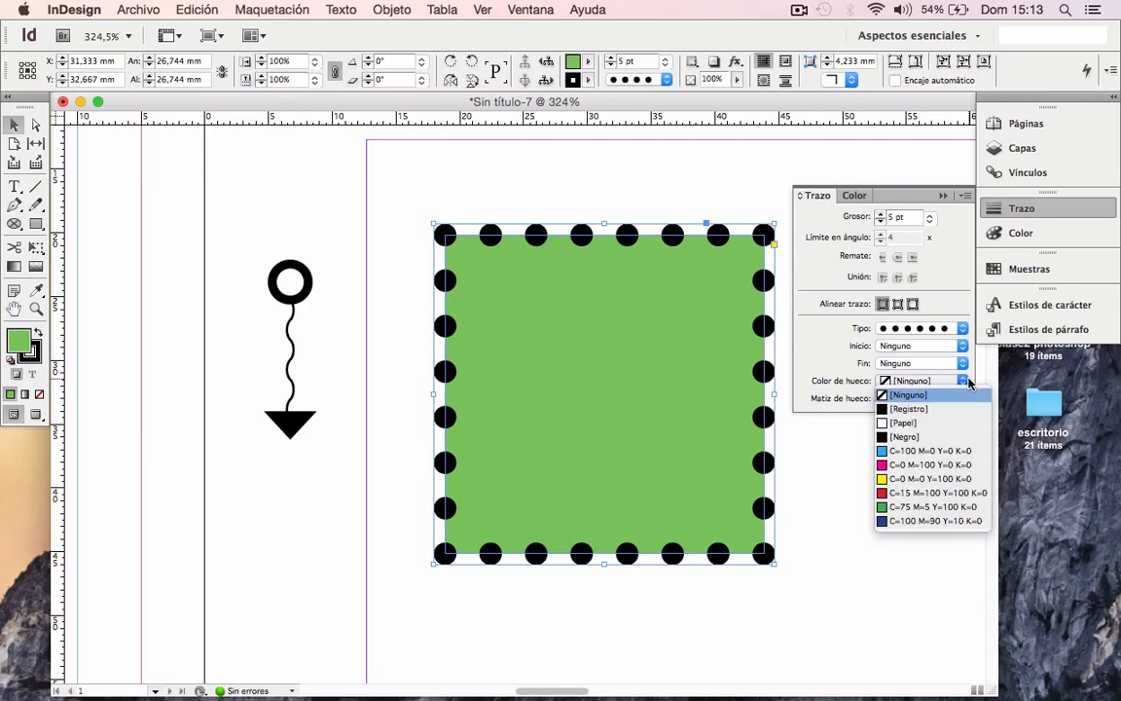
click(929, 451)
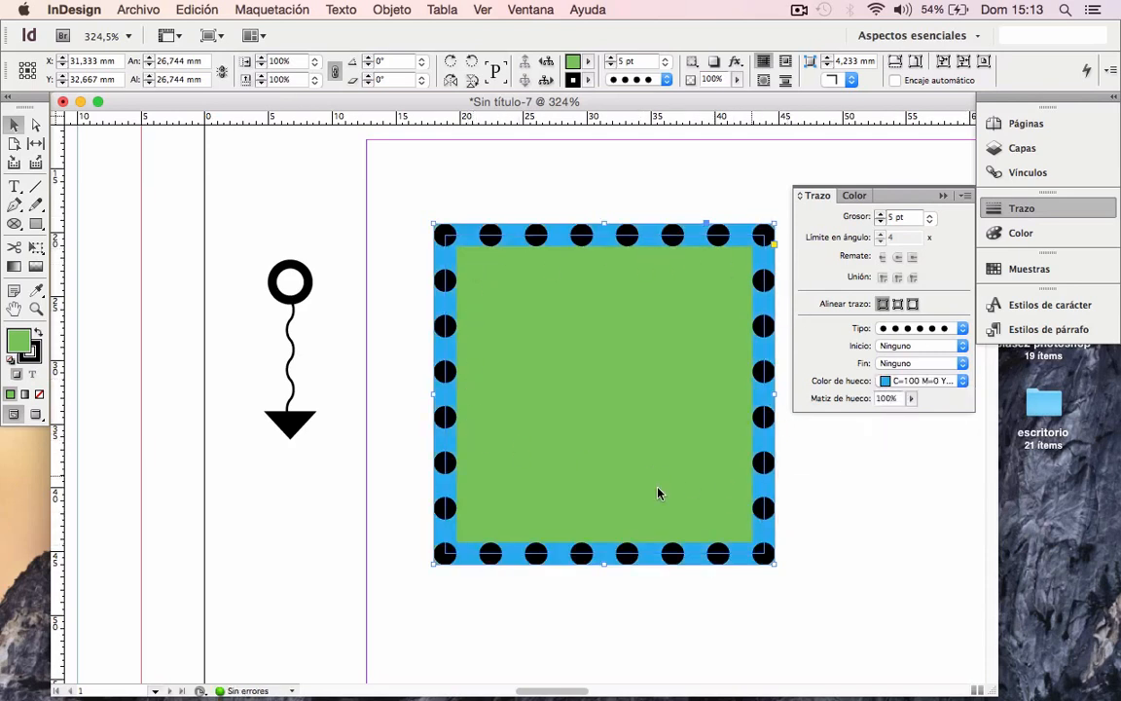
Set the wavy vertical line's gap colour to yellow, C=0 M=0 Y=100 K=0.
click(293, 309)
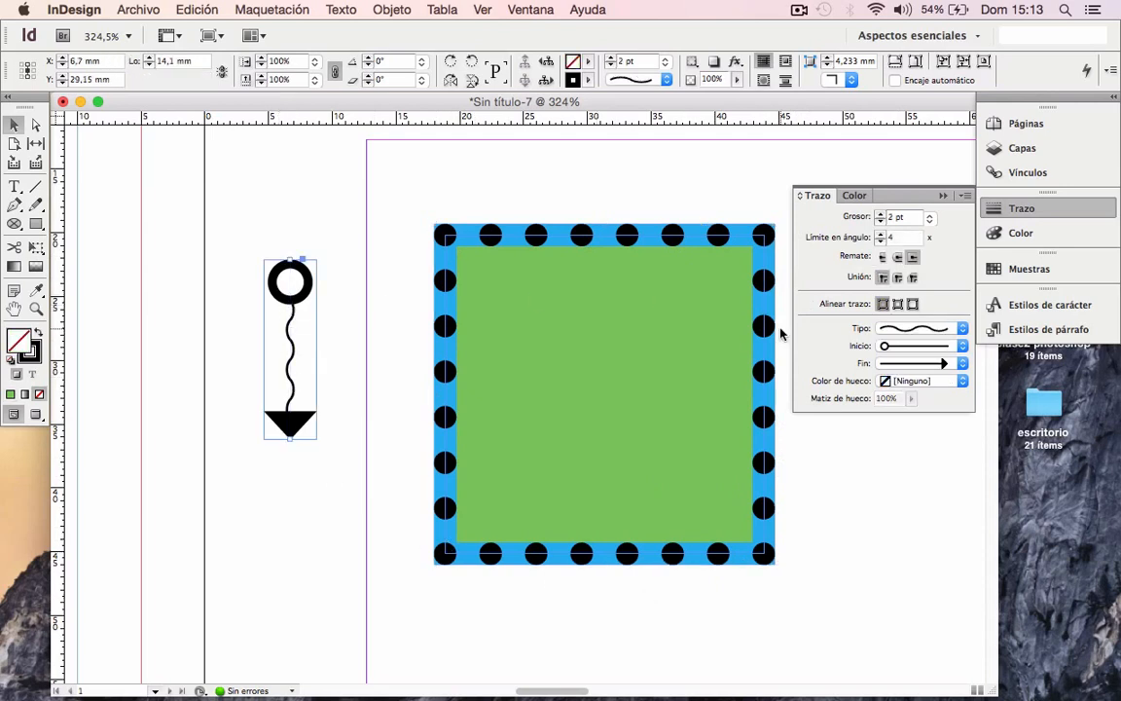
click(914, 381)
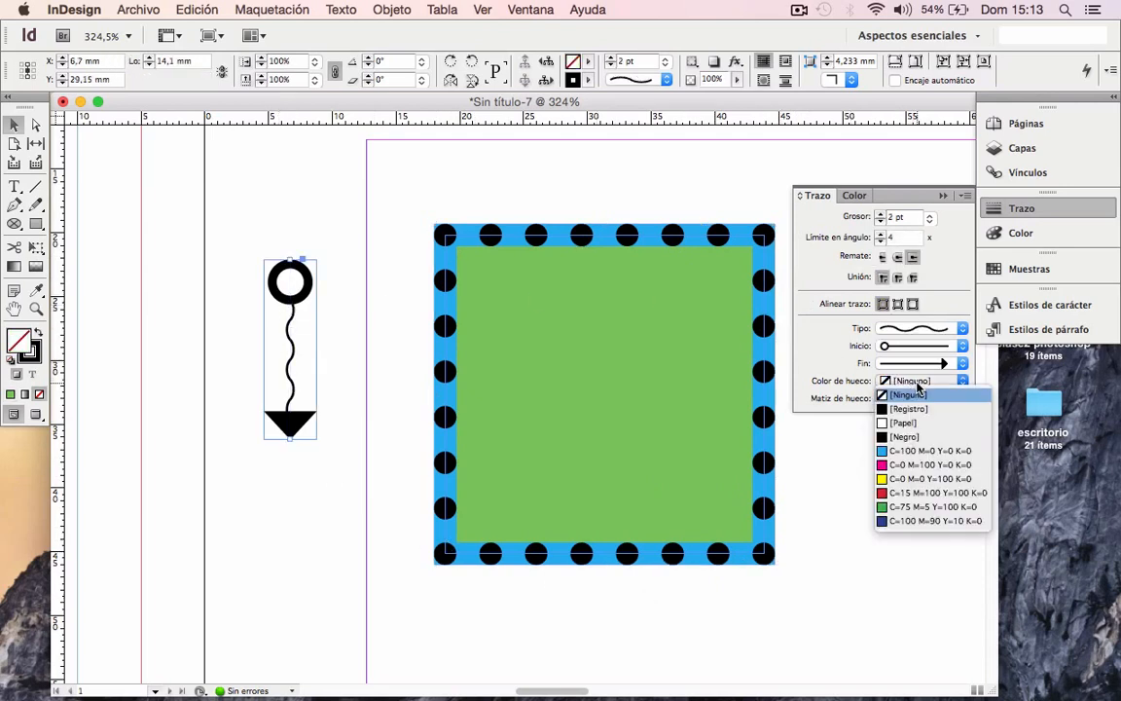
click(924, 477)
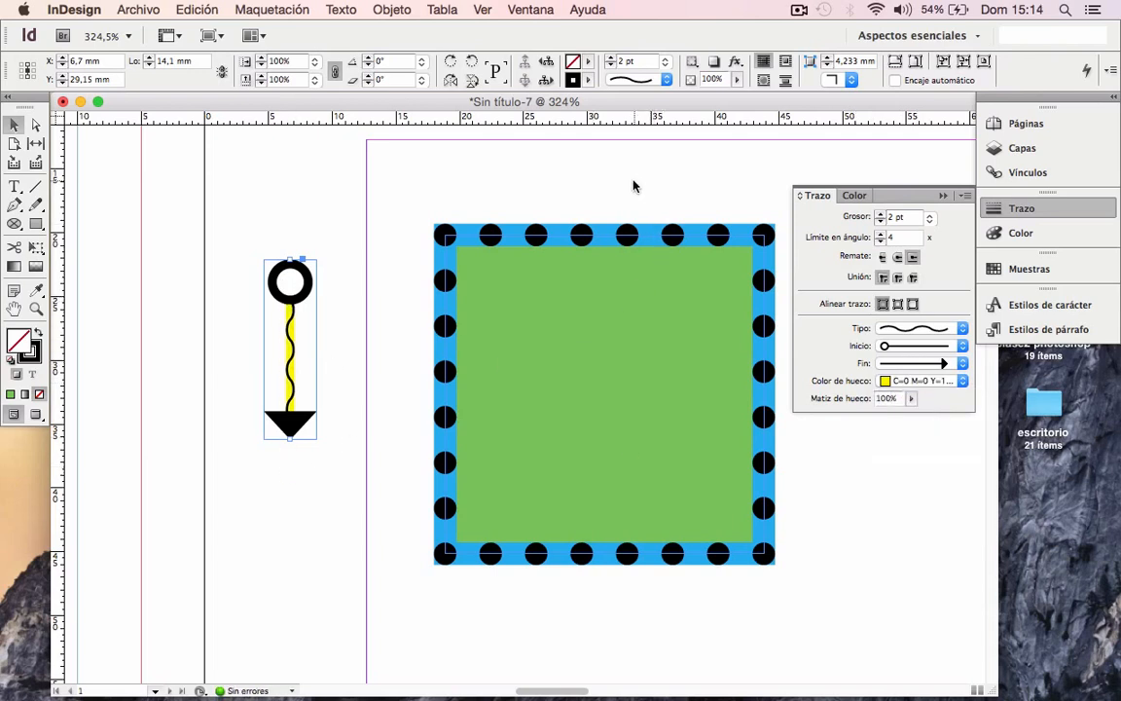
Change the square's stroke type to Sólido and reduce its weight to 2 pt.
click(619, 241)
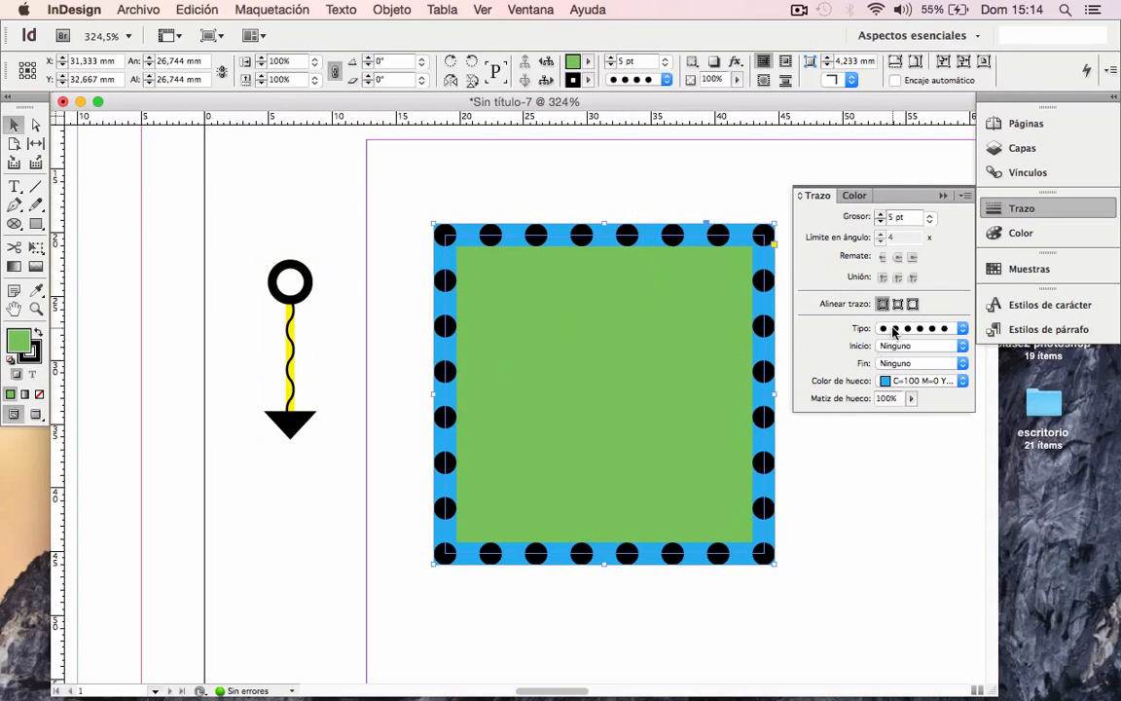
click(893, 331)
click(900, 342)
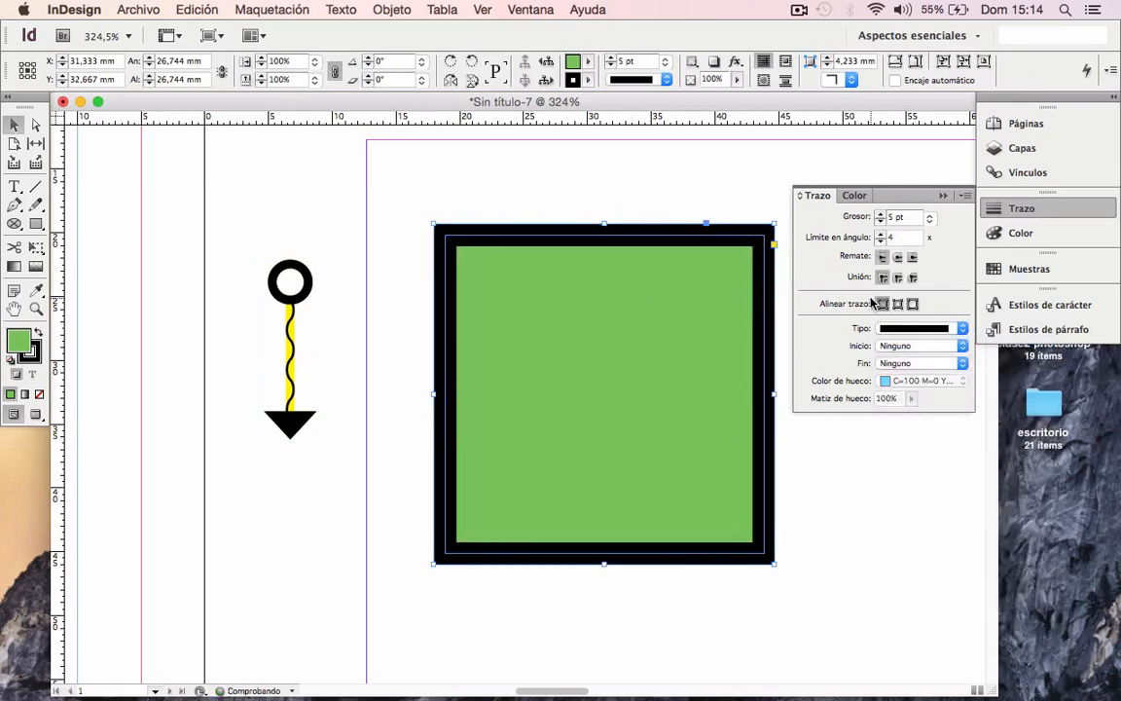
click(881, 222)
click(880, 222)
click(881, 221)
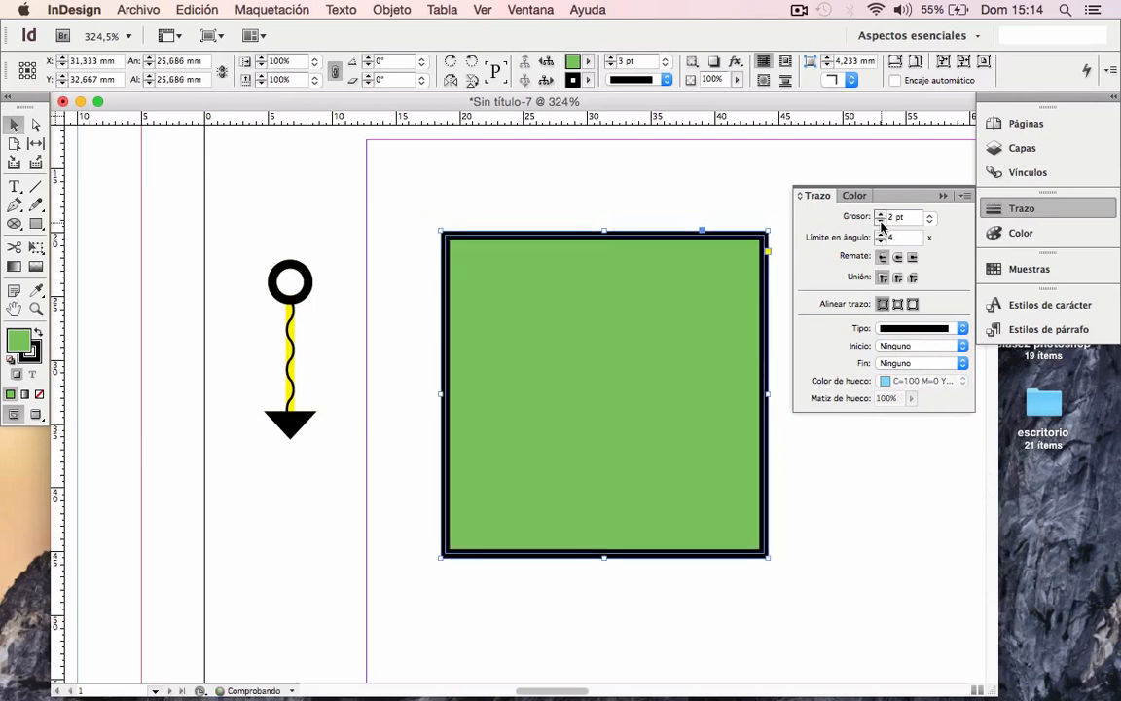
Apply a drop shadow to the square, try 32% opacity on it, and return the opacity to 100%.
click(714, 62)
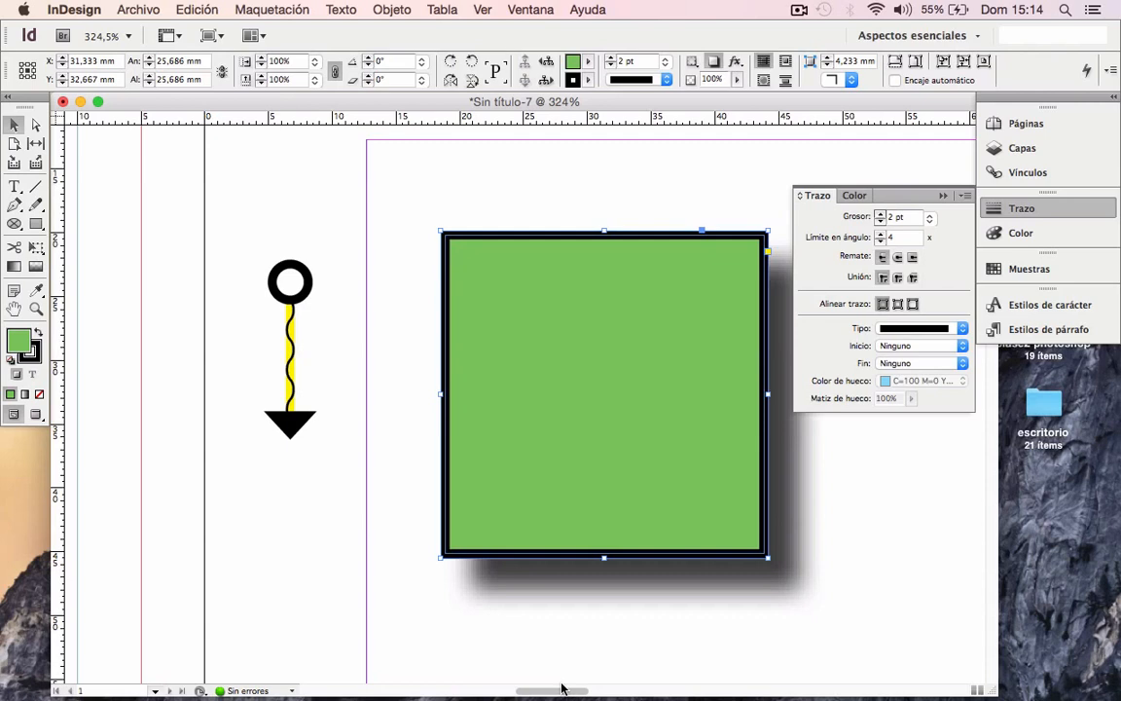
click(737, 81)
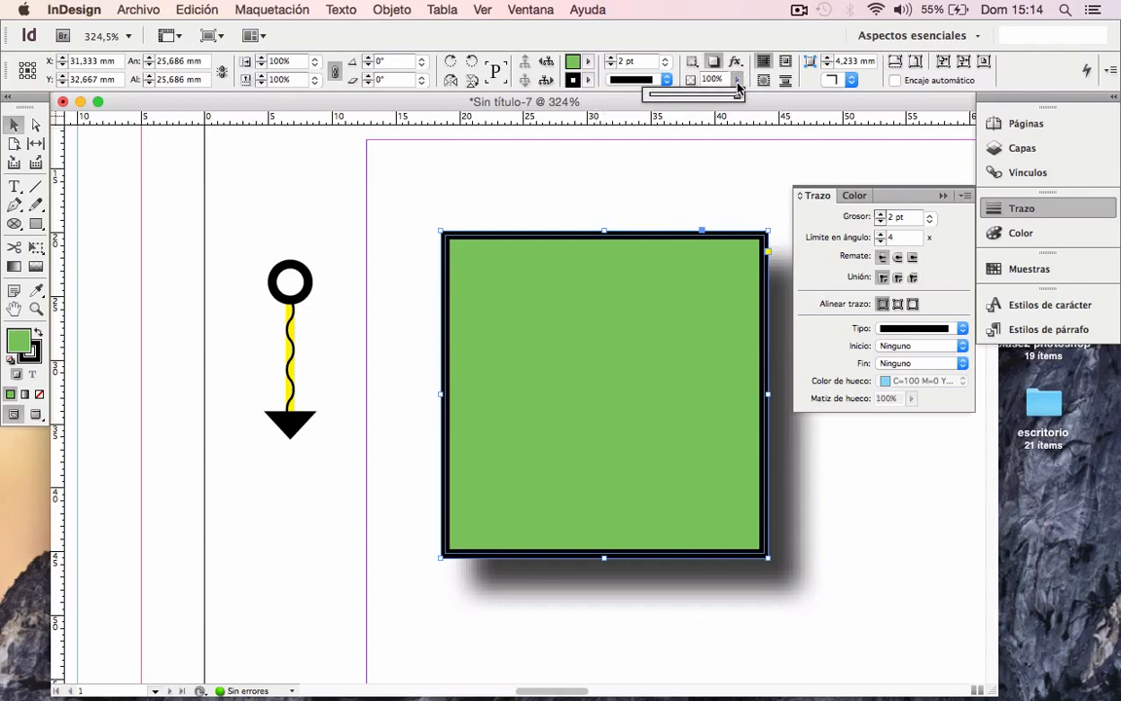
drag(735, 95, 678, 98)
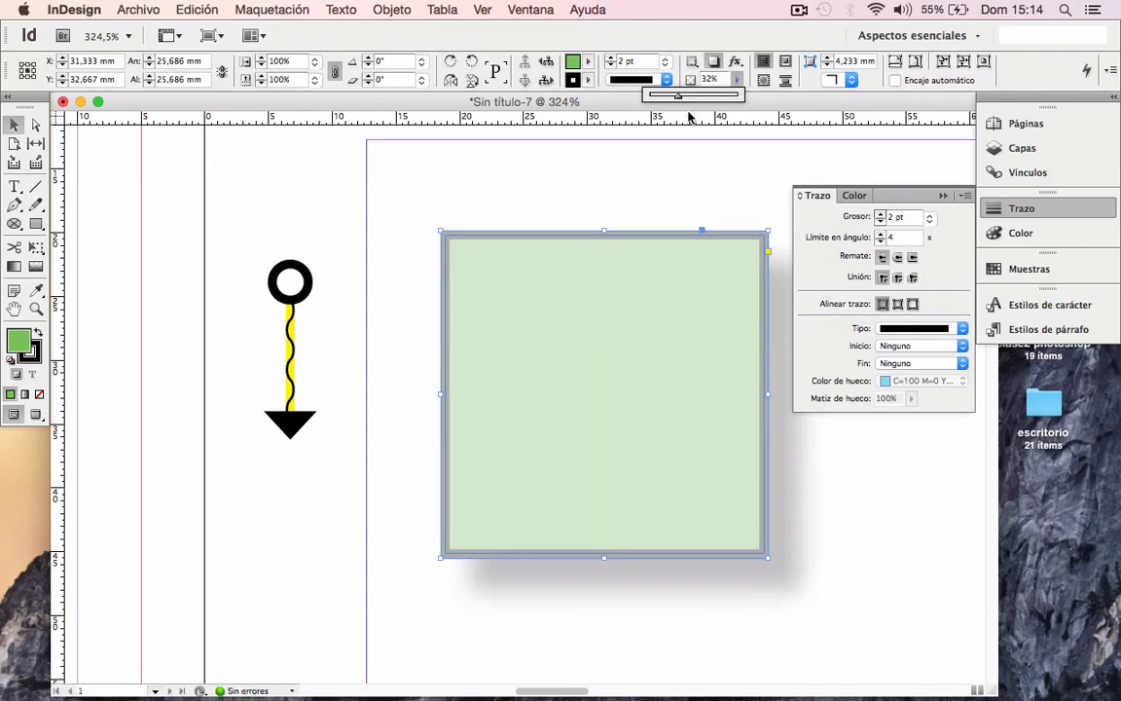
drag(679, 98, 746, 96)
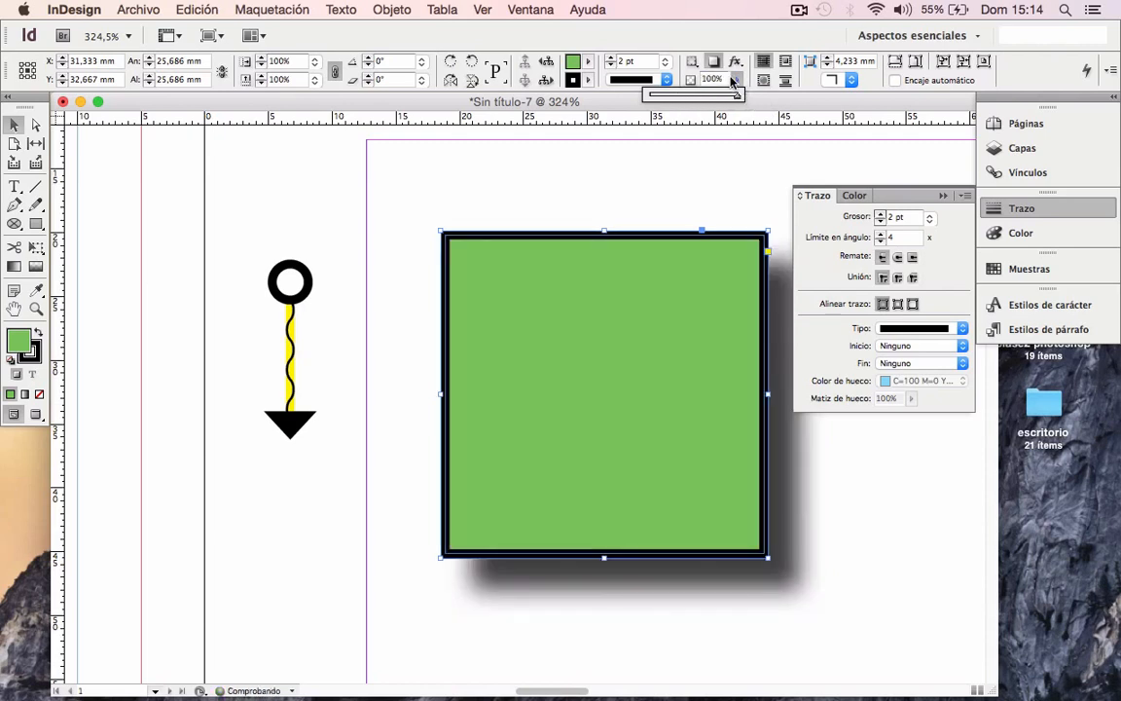
Examine which parts of the square an effect can be applied to: object, stroke, fill or text.
click(693, 63)
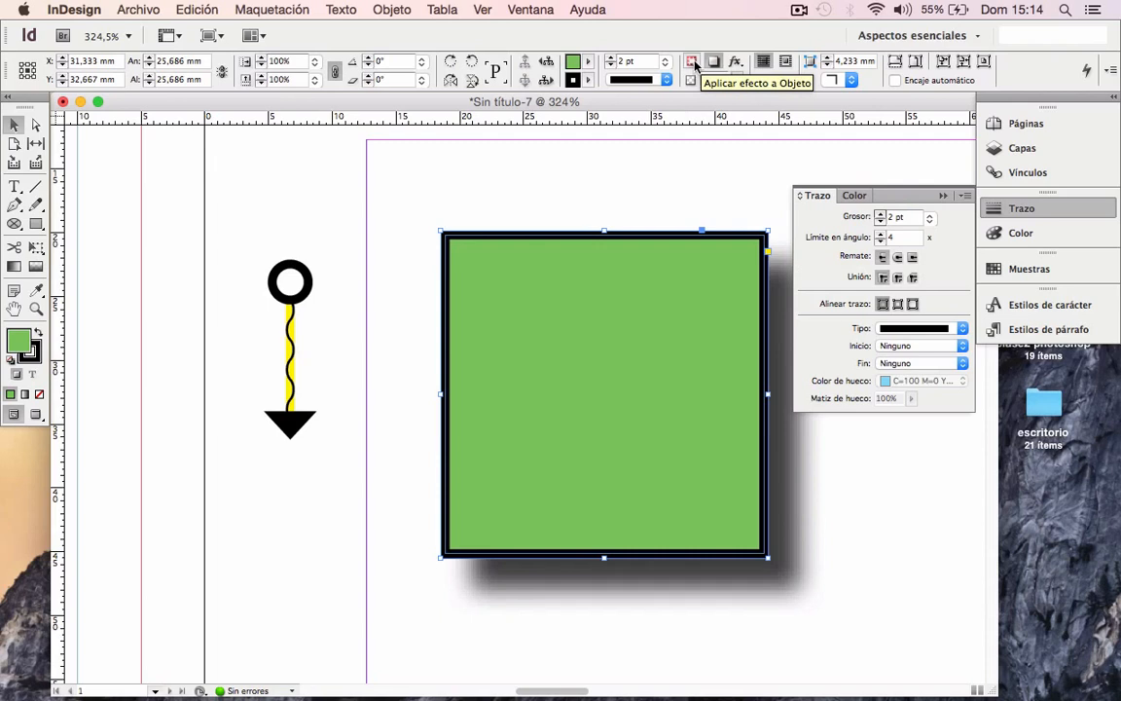
click(692, 62)
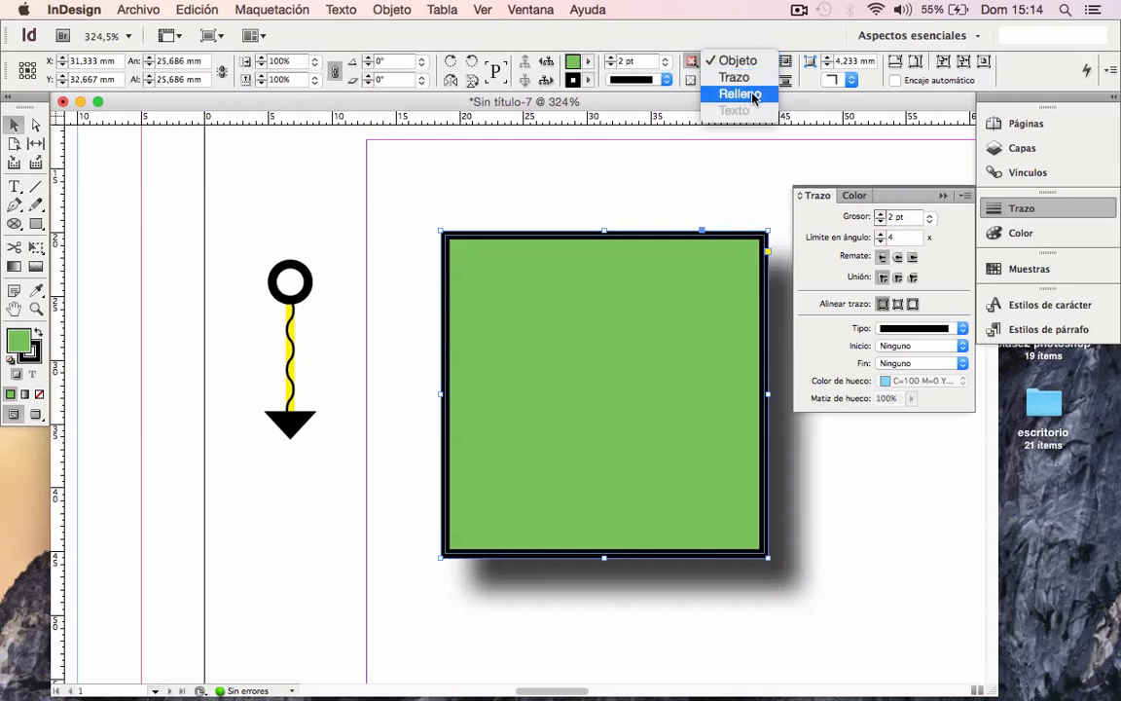
click(688, 101)
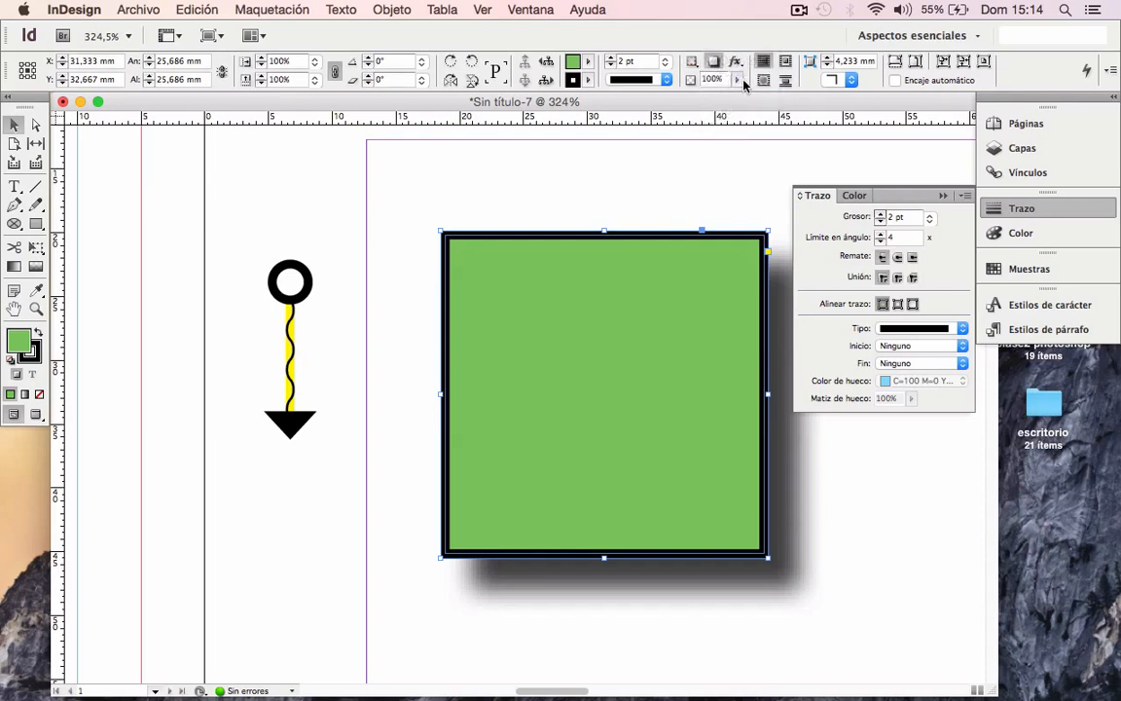
click(714, 60)
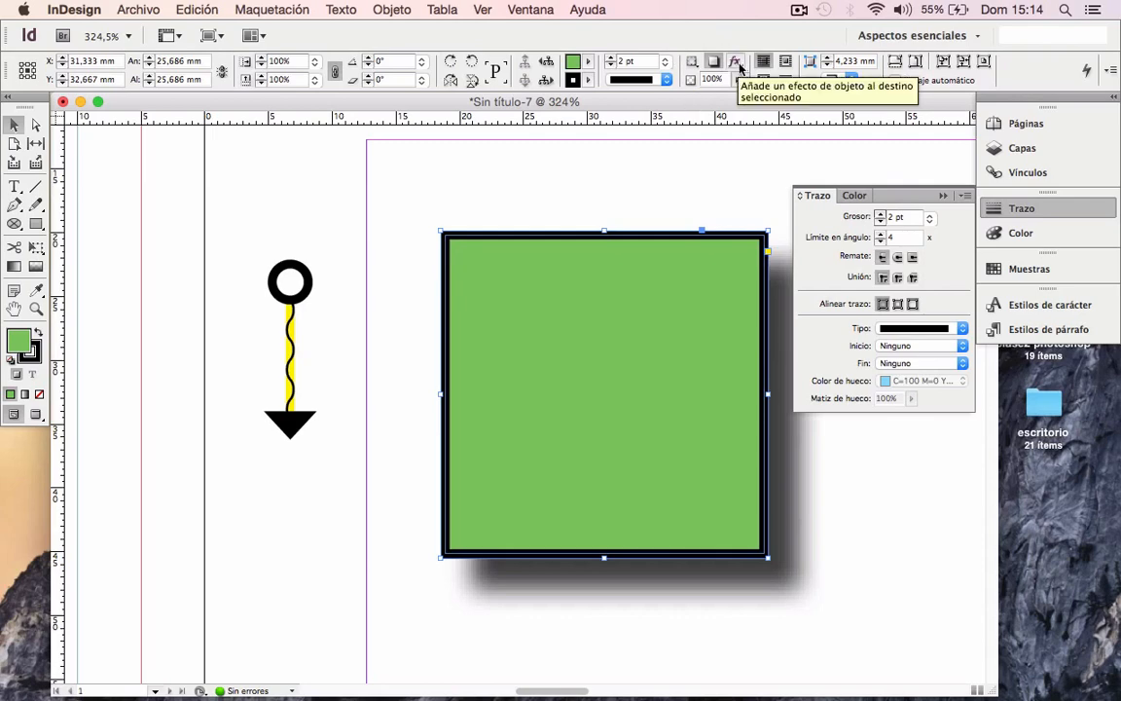
Open the square's Sombra paralela settings and look through the available blending modes.
click(737, 63)
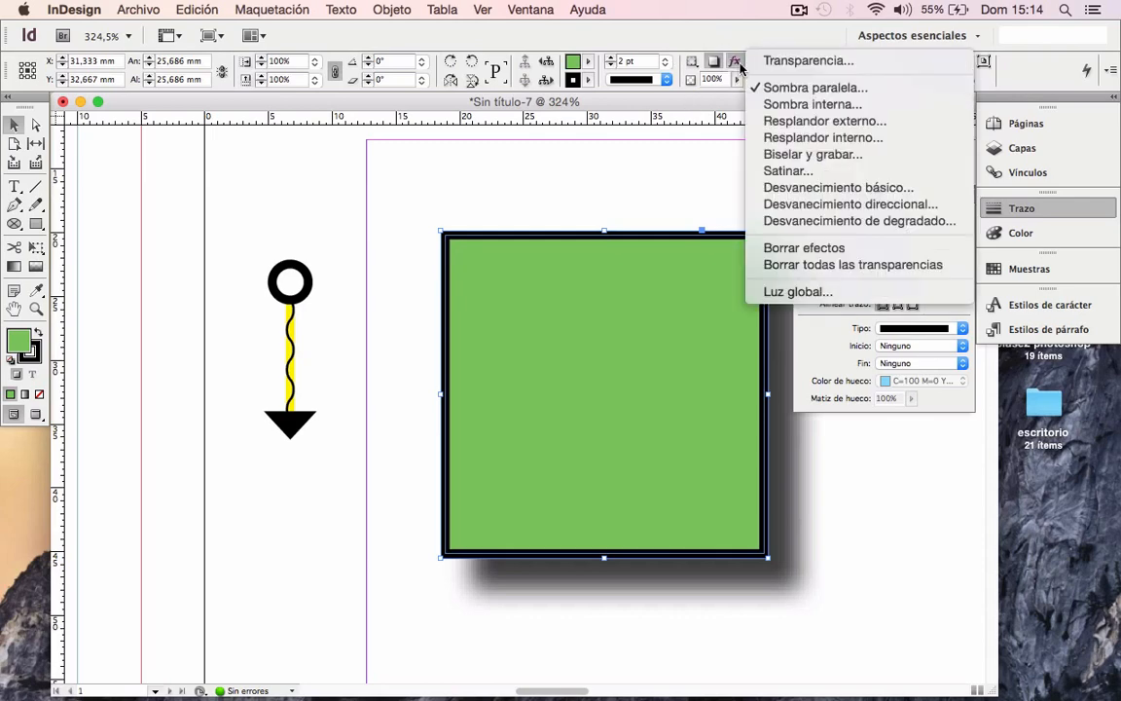
click(779, 88)
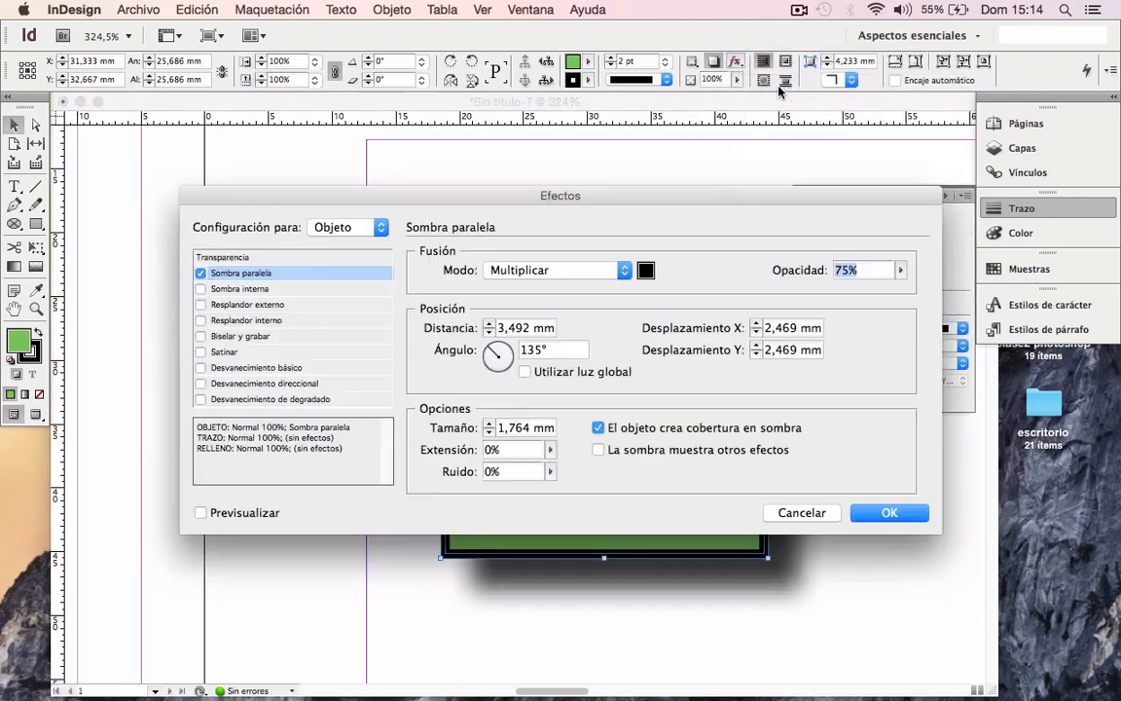
drag(411, 148, 384, 96)
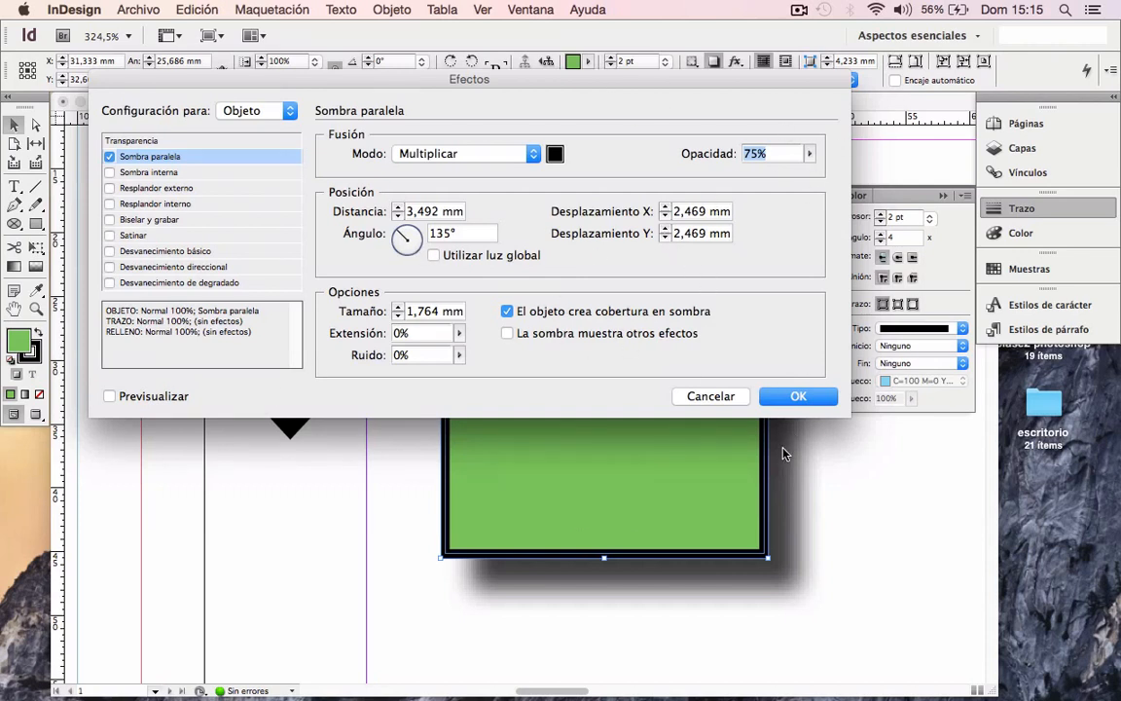
click(533, 153)
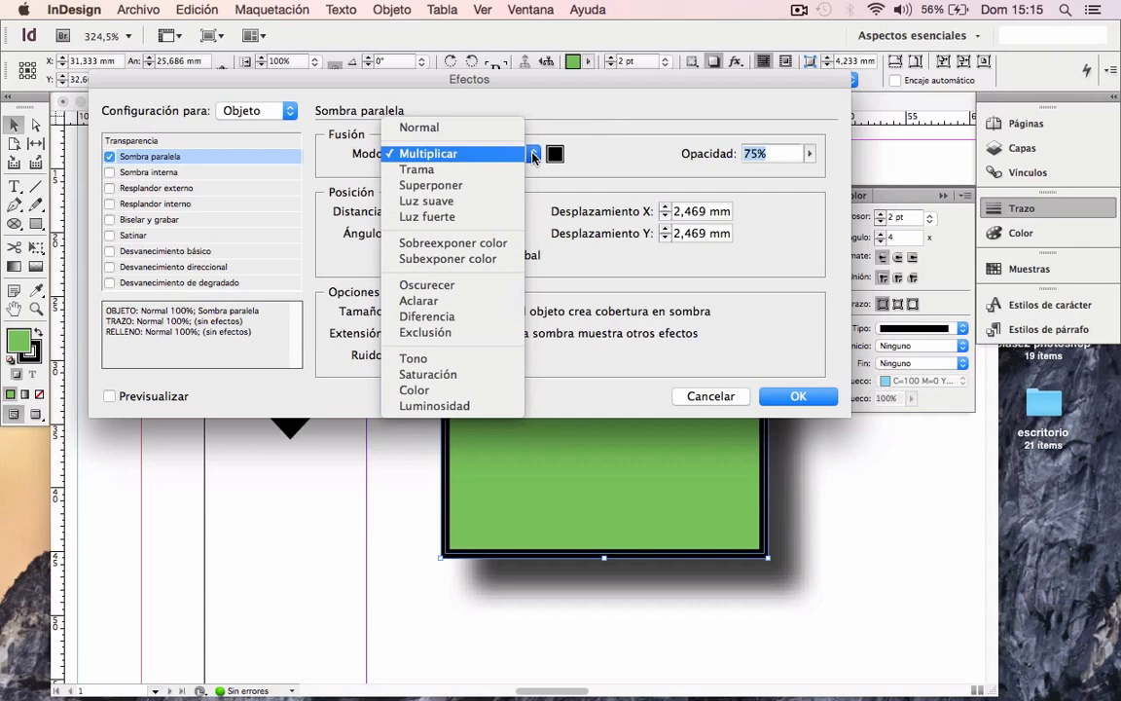
click(312, 171)
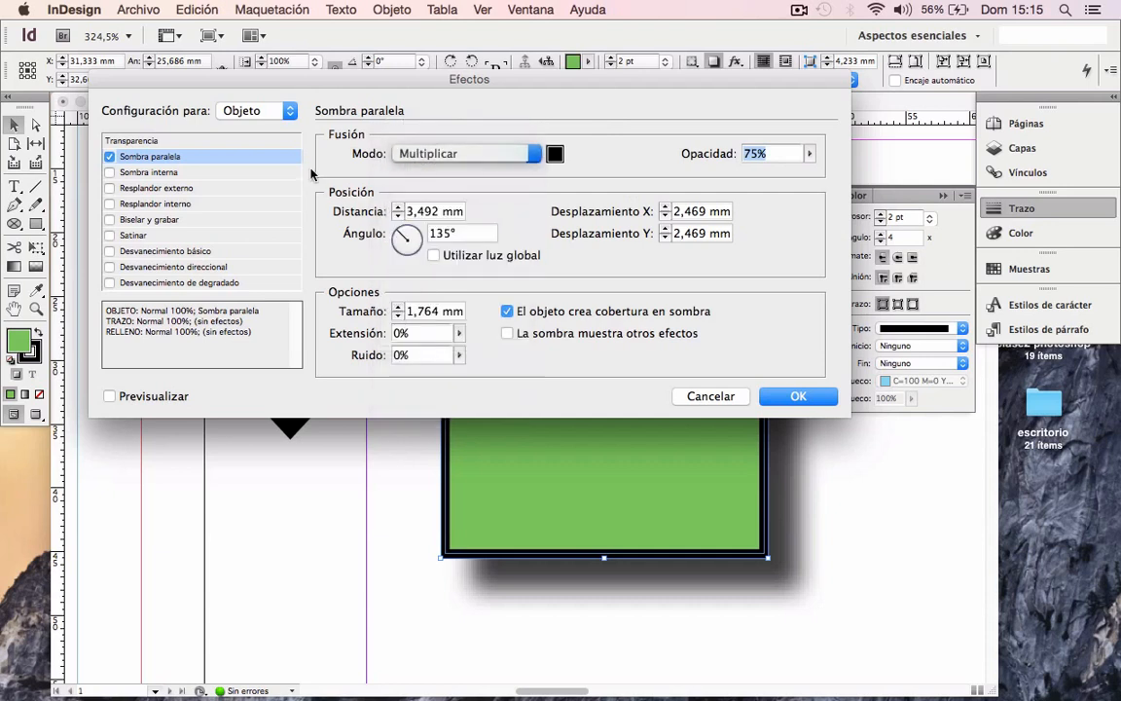
Replace the square's Sombra paralela with Sombra interna and turn on the preview.
click(162, 177)
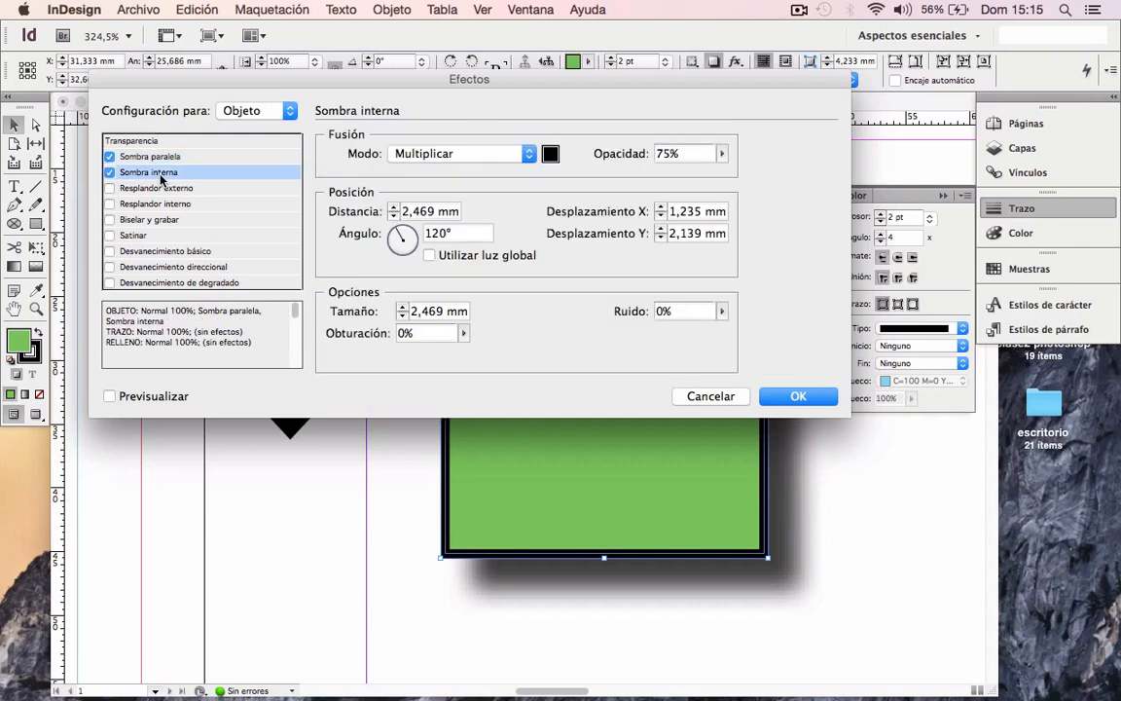
click(111, 172)
drag(341, 81, 551, 360)
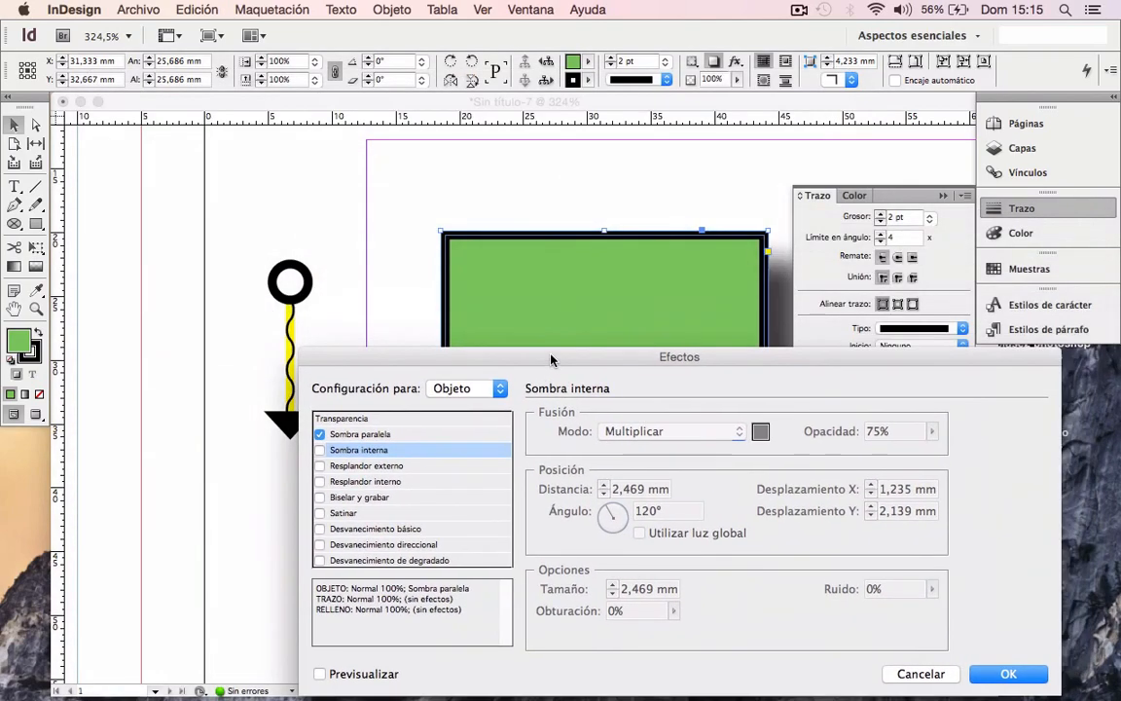
click(319, 433)
click(319, 450)
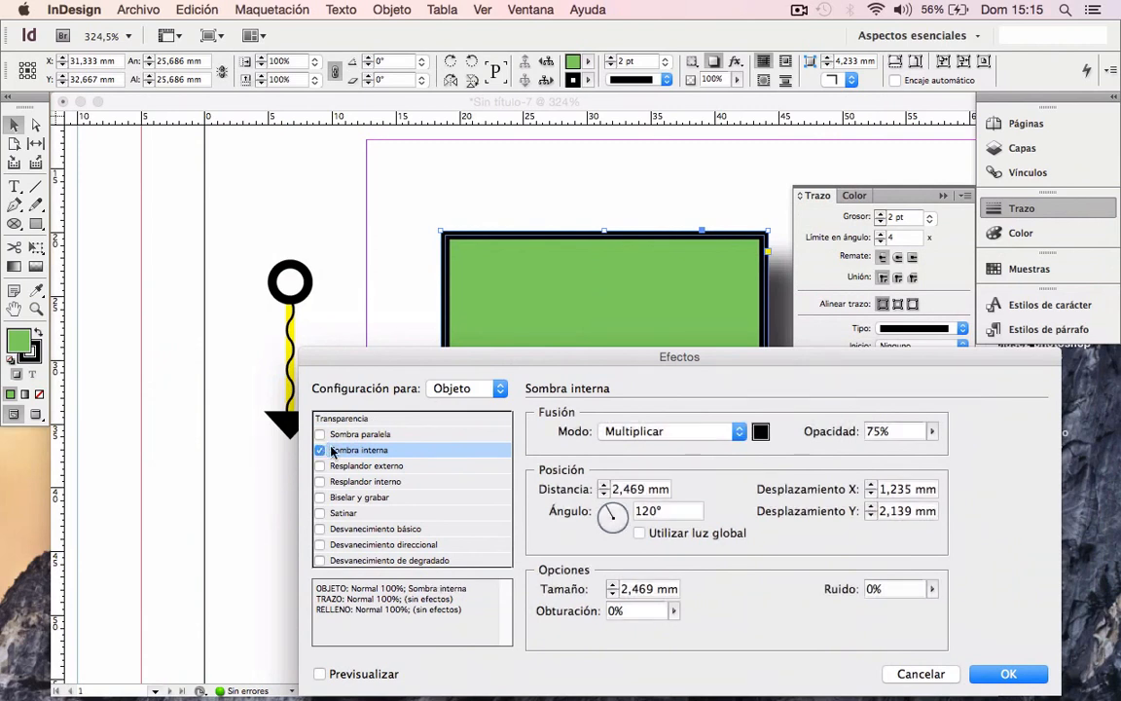
click(320, 674)
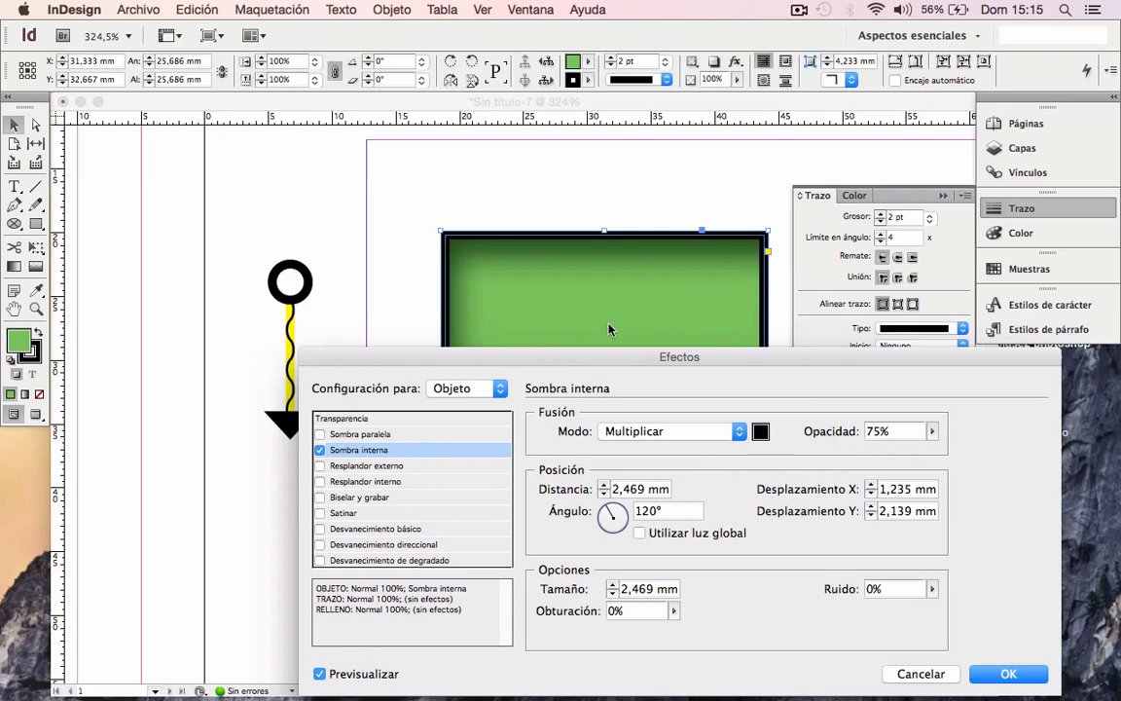
Turn off Sombra interna for the square and apply the effects settings.
click(320, 450)
drag(467, 358, 251, 113)
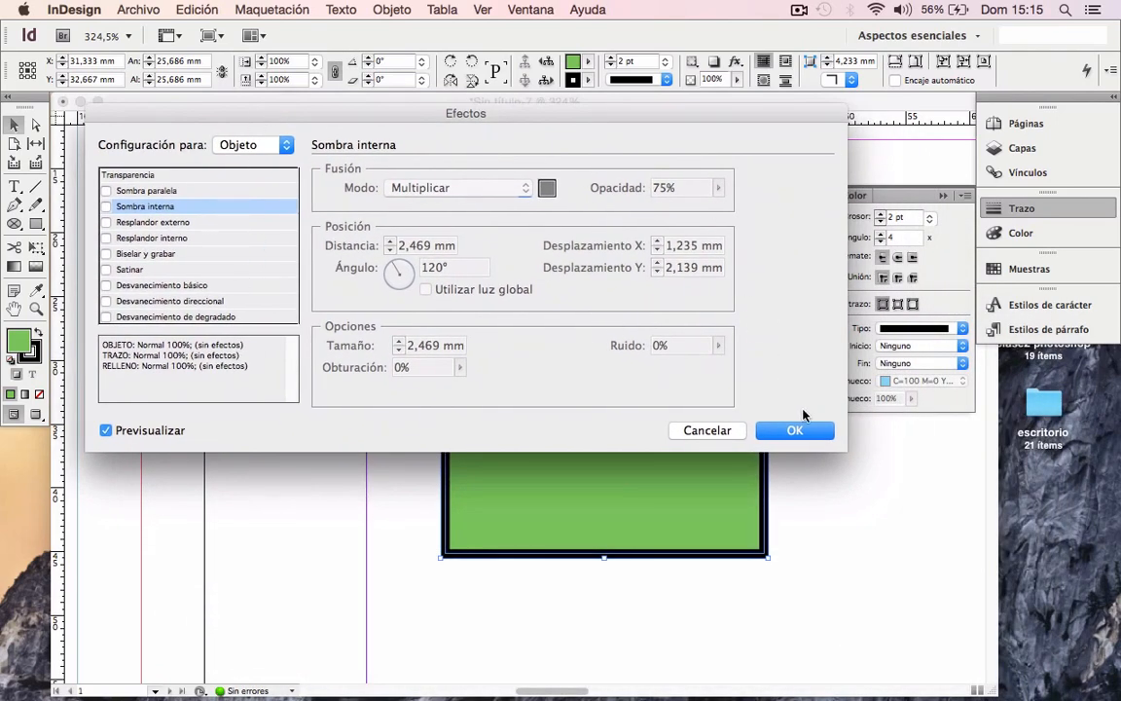
click(795, 430)
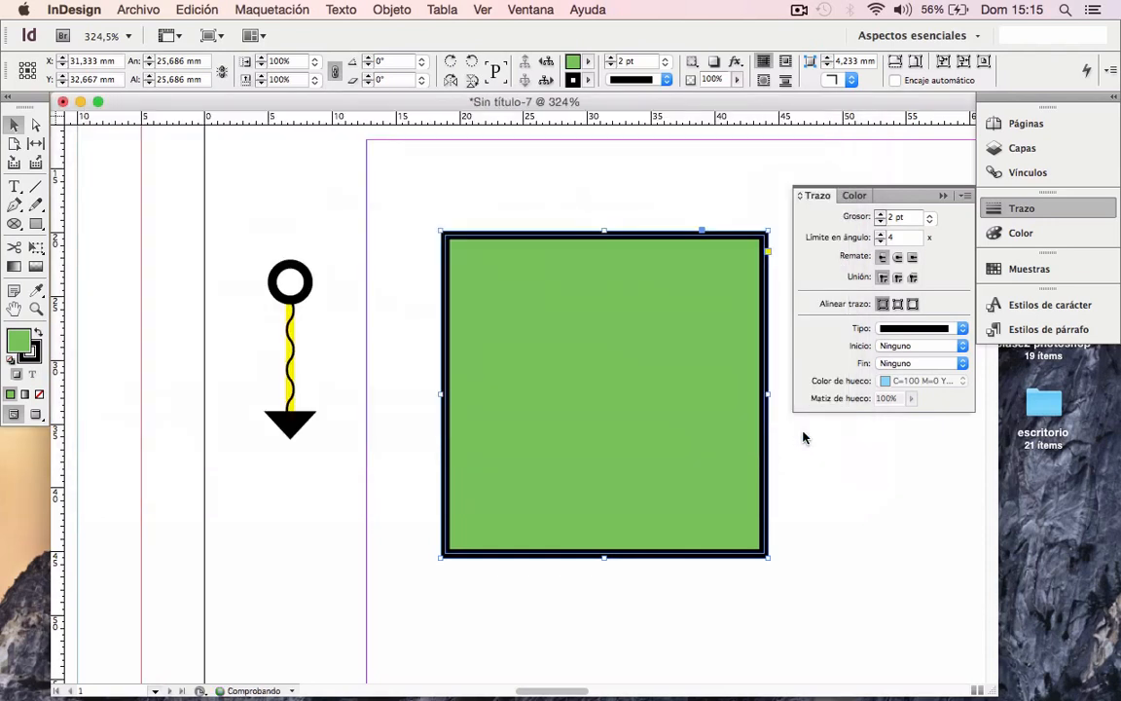
Delete the wavy vertical line beside the square.
click(240, 261)
drag(240, 261, 320, 500)
key(Delete)
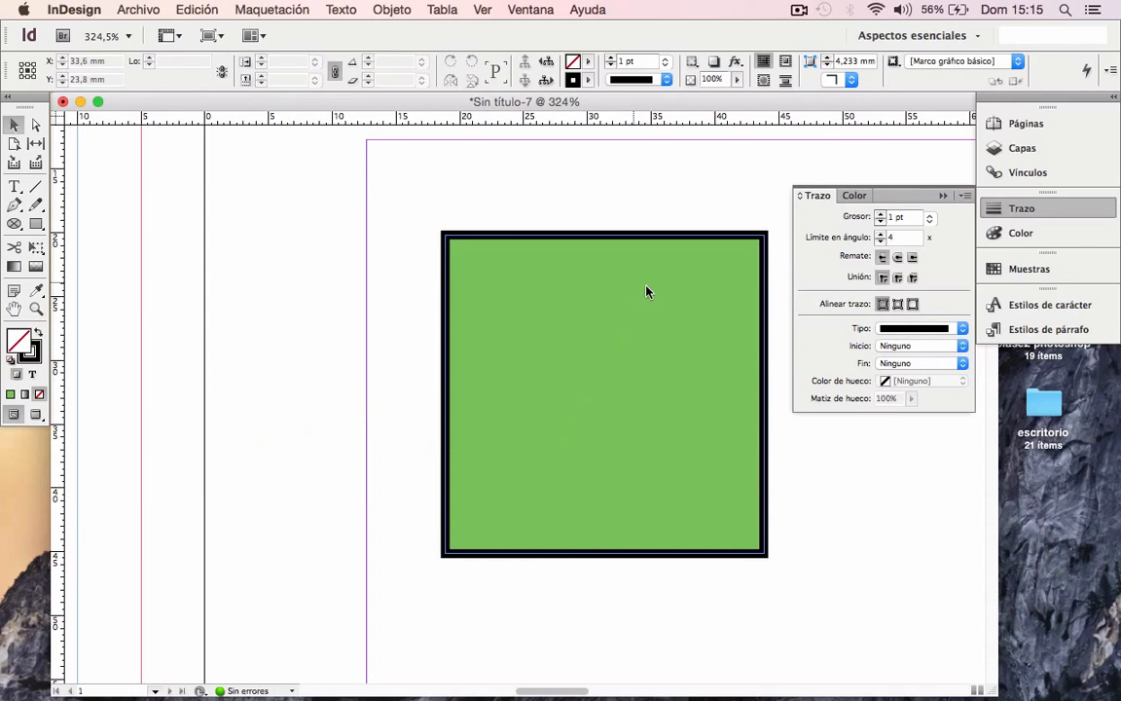
right_click(648, 280)
click(428, 282)
Create a text frame about 50 by 38 mm over the green square and fill it with placeholder text.
scroll(558, 210, right, 5)
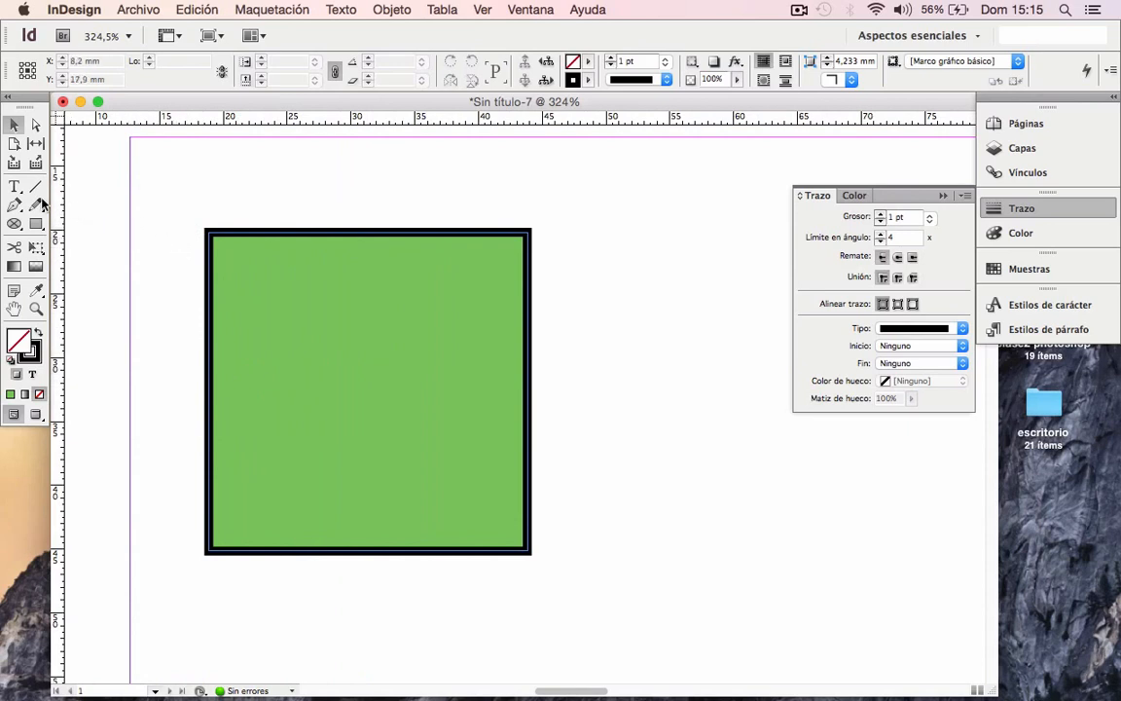
click(14, 186)
mouse_move(152, 178)
mouse_down()
mouse_move(308, 645)
mouse_move(801, 661)
mouse_move(791, 668)
mouse_up()
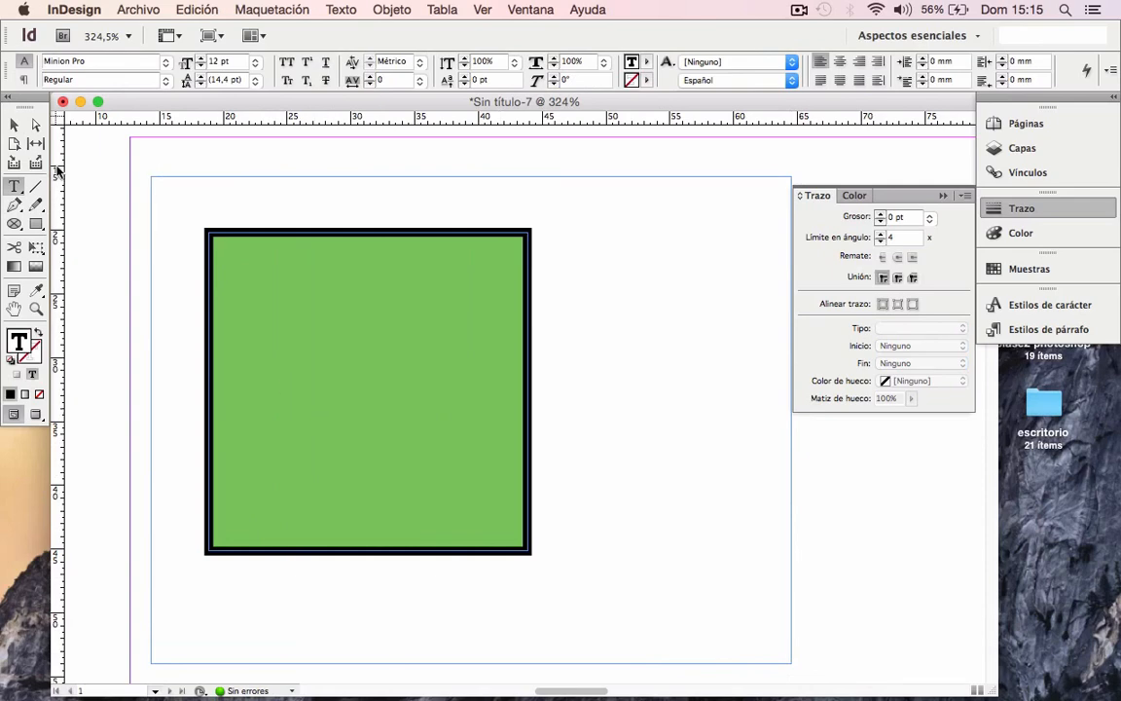
click(18, 127)
double_click(183, 200)
click(335, 12)
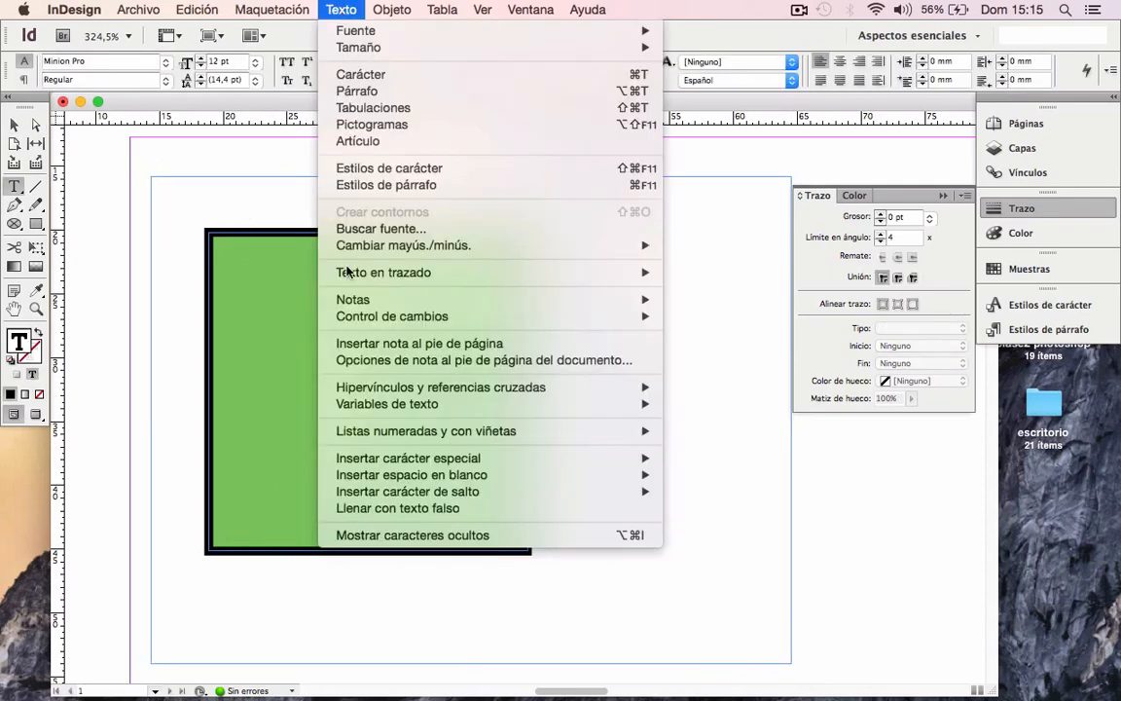
click(402, 508)
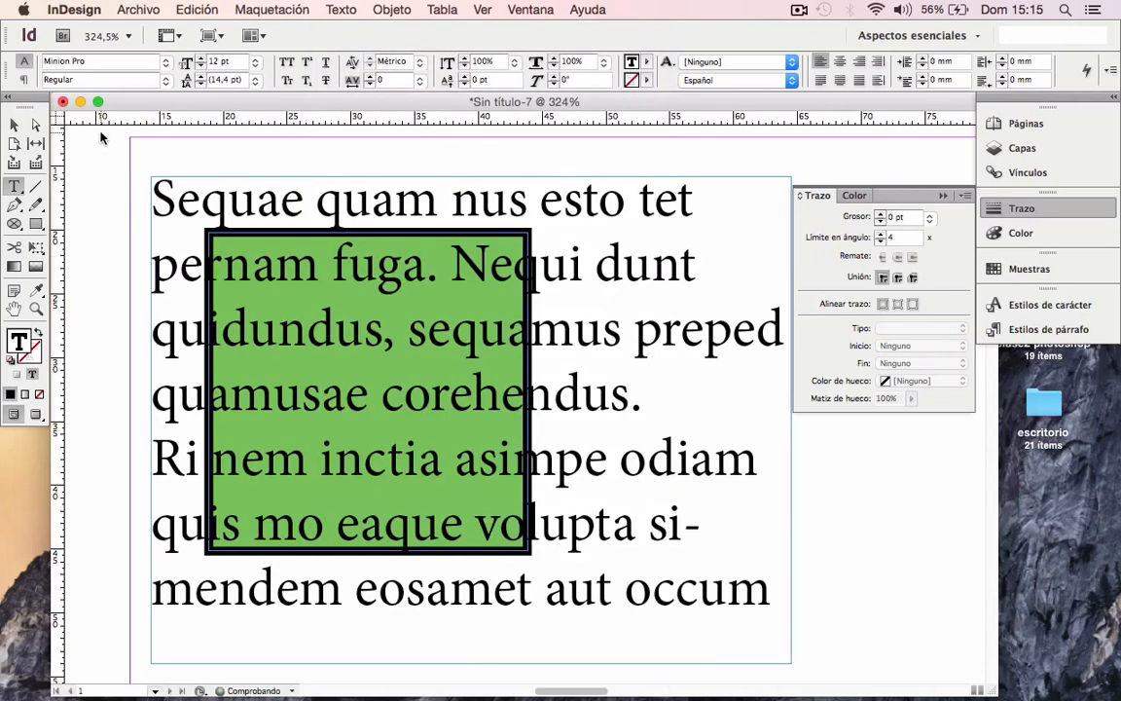
Move the green square to about the middle of the text frame and wrap the text around its bounding box.
click(16, 125)
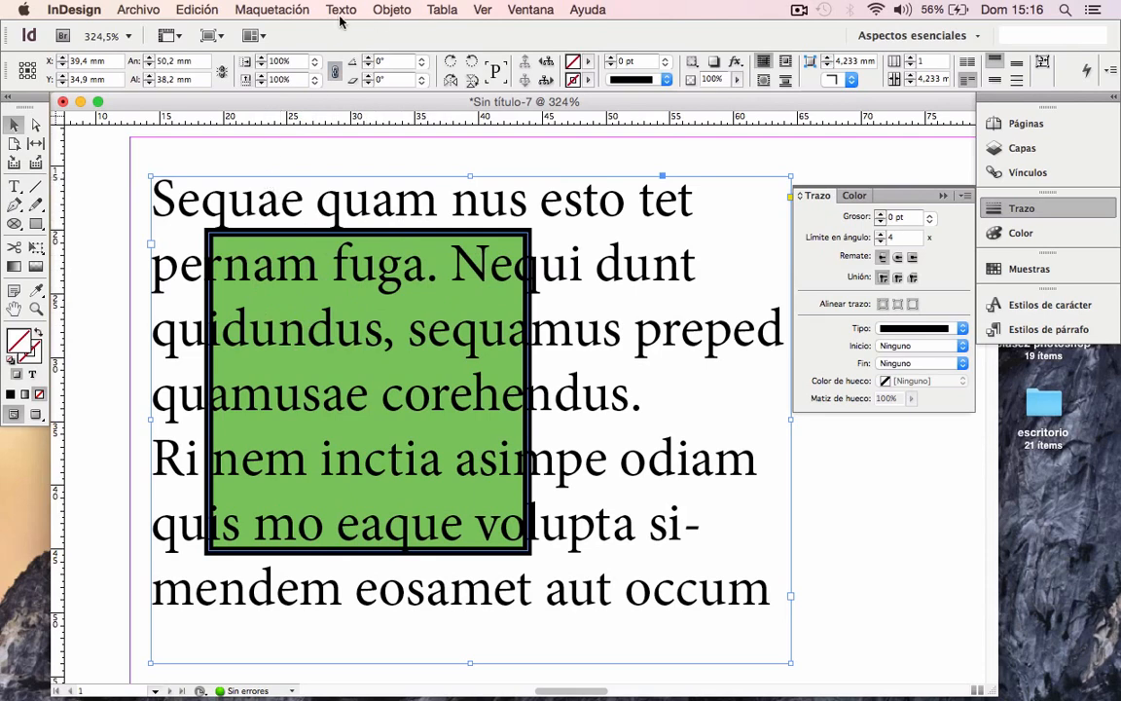
click(384, 11)
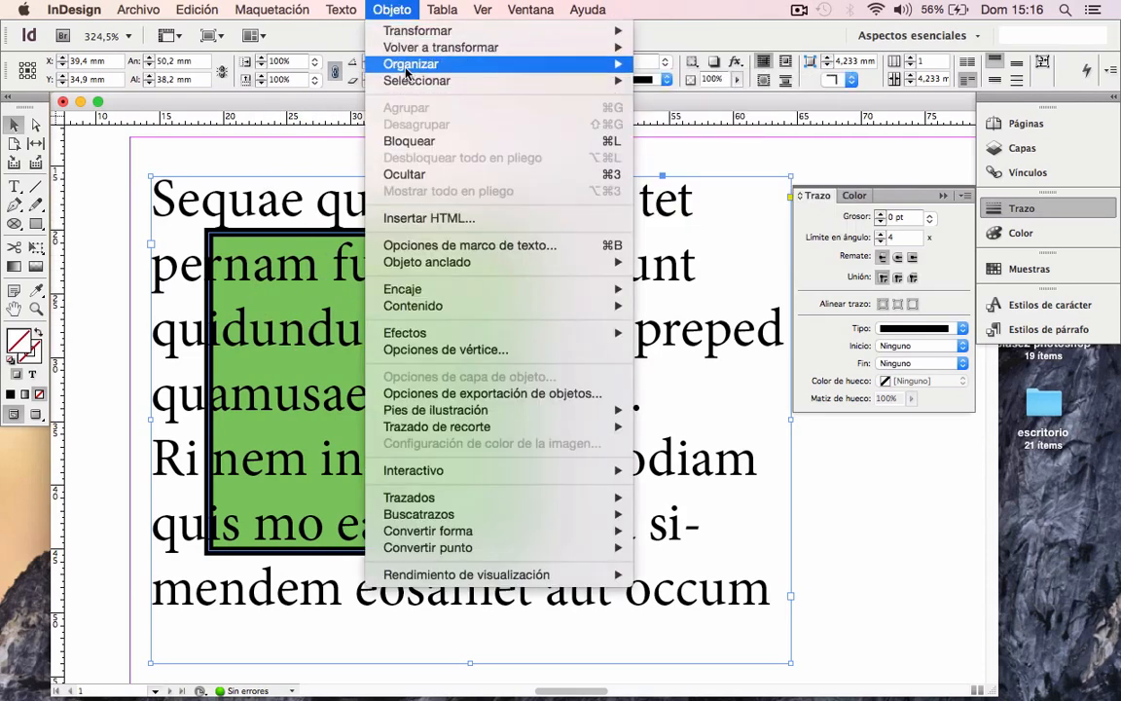
mouse_move(406, 73)
click(719, 112)
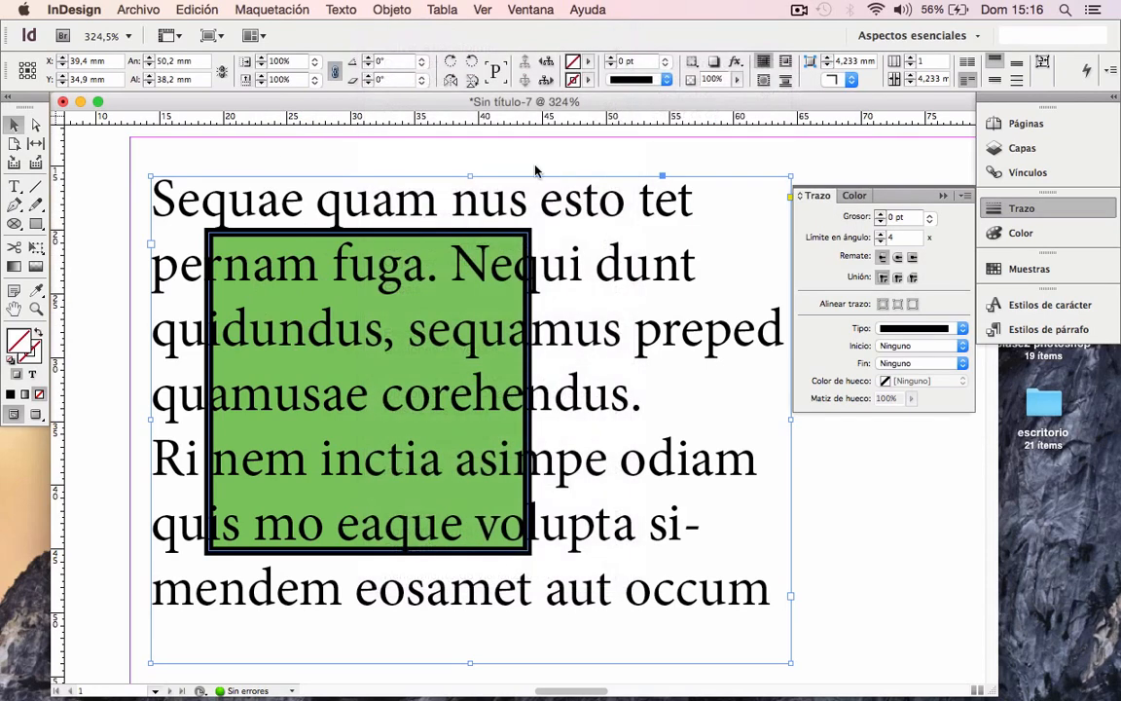
click(375, 297)
drag(330, 315, 409, 337)
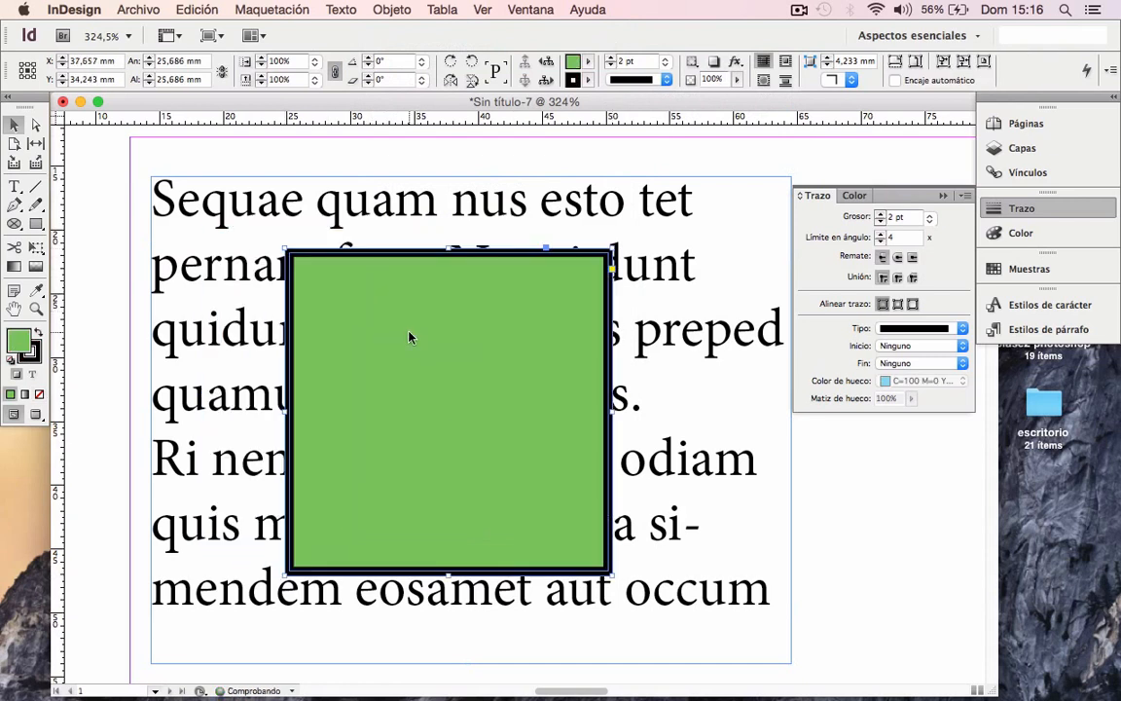
click(785, 63)
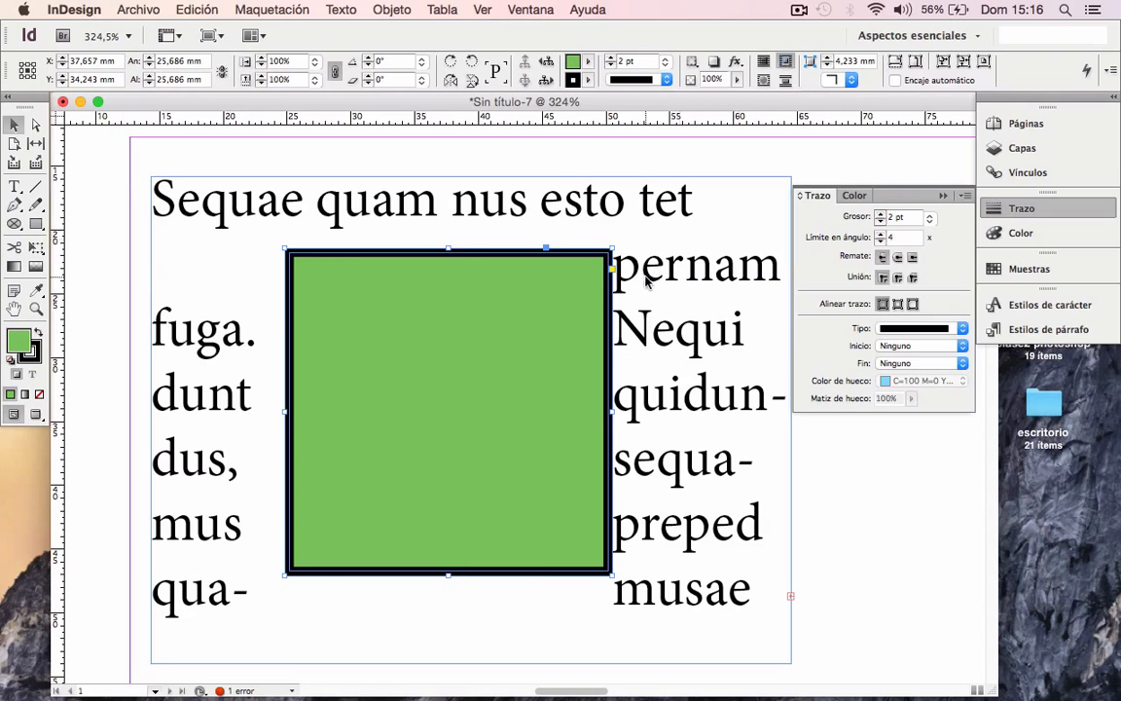
Set the font size of all the text in the frame to 4 pt.
click(36, 310)
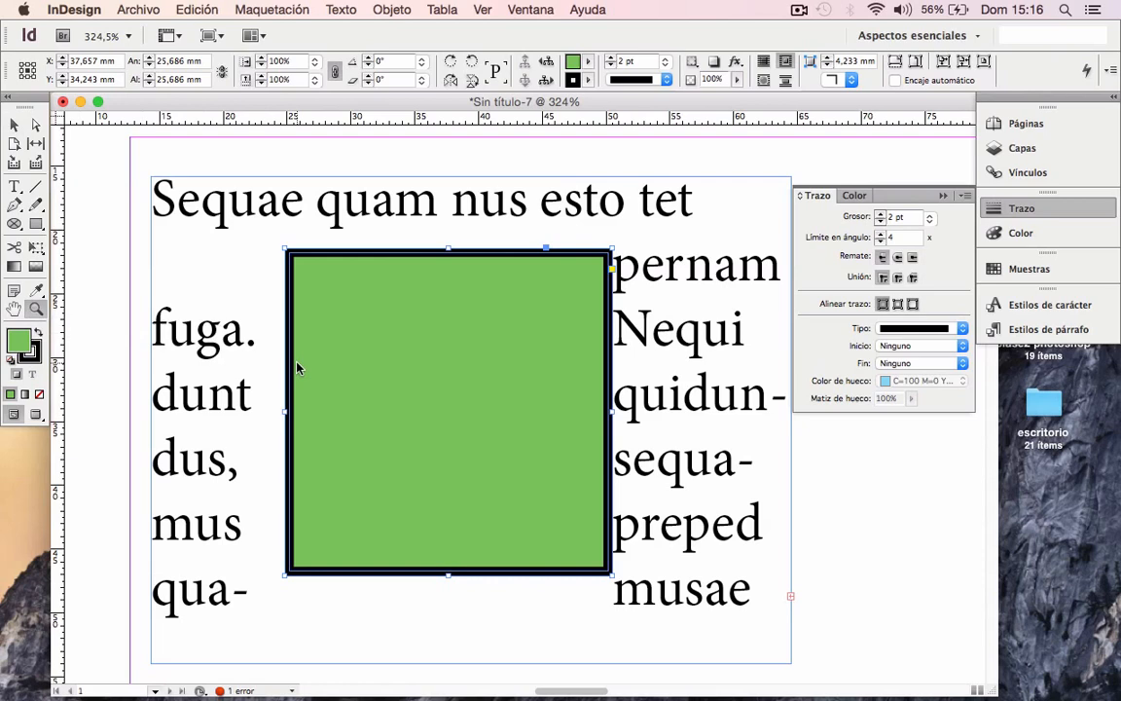
click(15, 186)
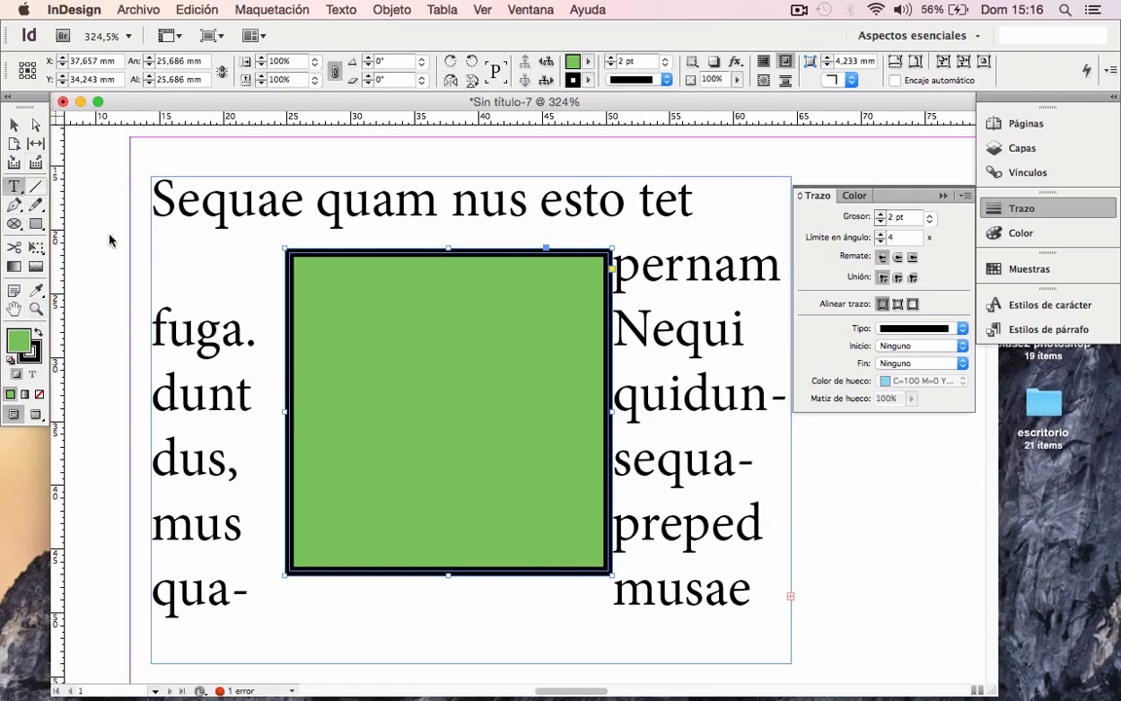
click(202, 400)
key(super+a)
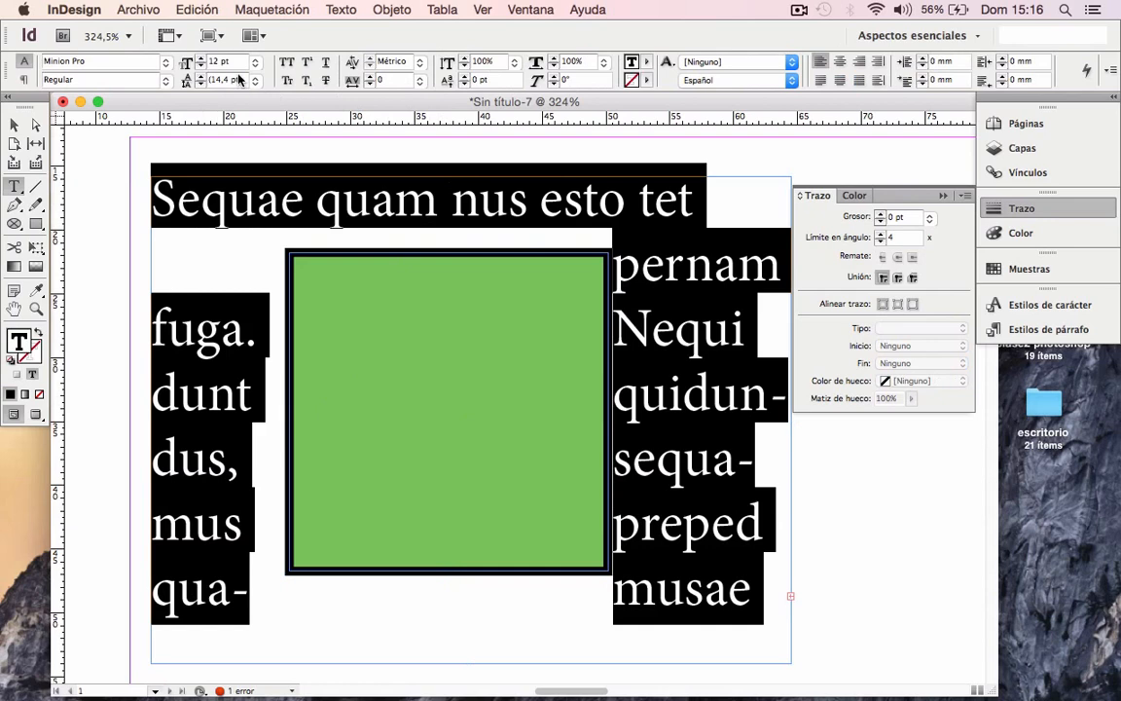
click(201, 65)
click(200, 65)
click(200, 65)
click(200, 65)
click(200, 65)
click(201, 65)
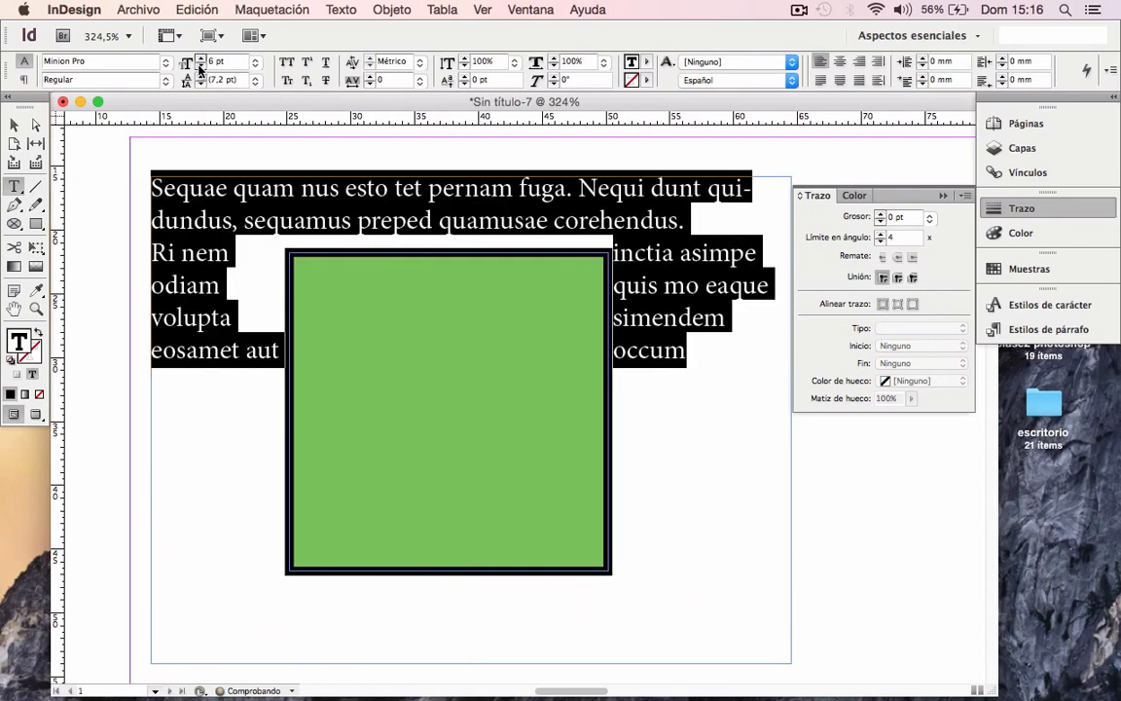
click(200, 65)
click(200, 65)
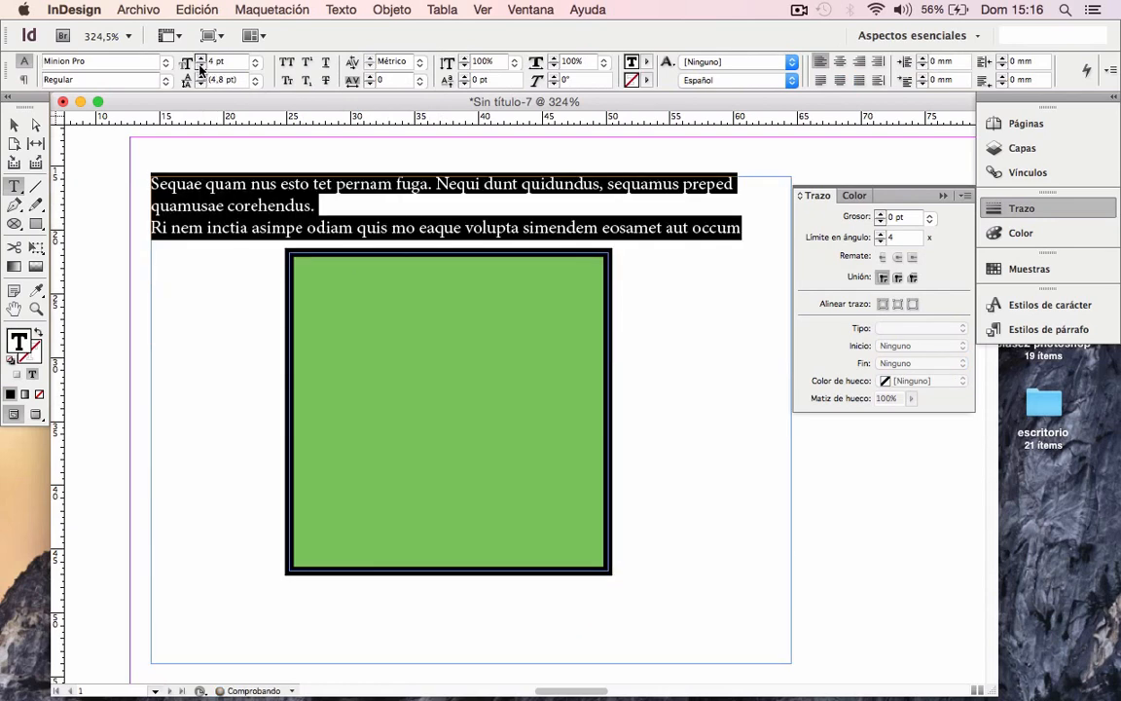
Fill the rest of the text frame with placeholder text, starting at the end of the existing text.
click(745, 231)
right_click(746, 234)
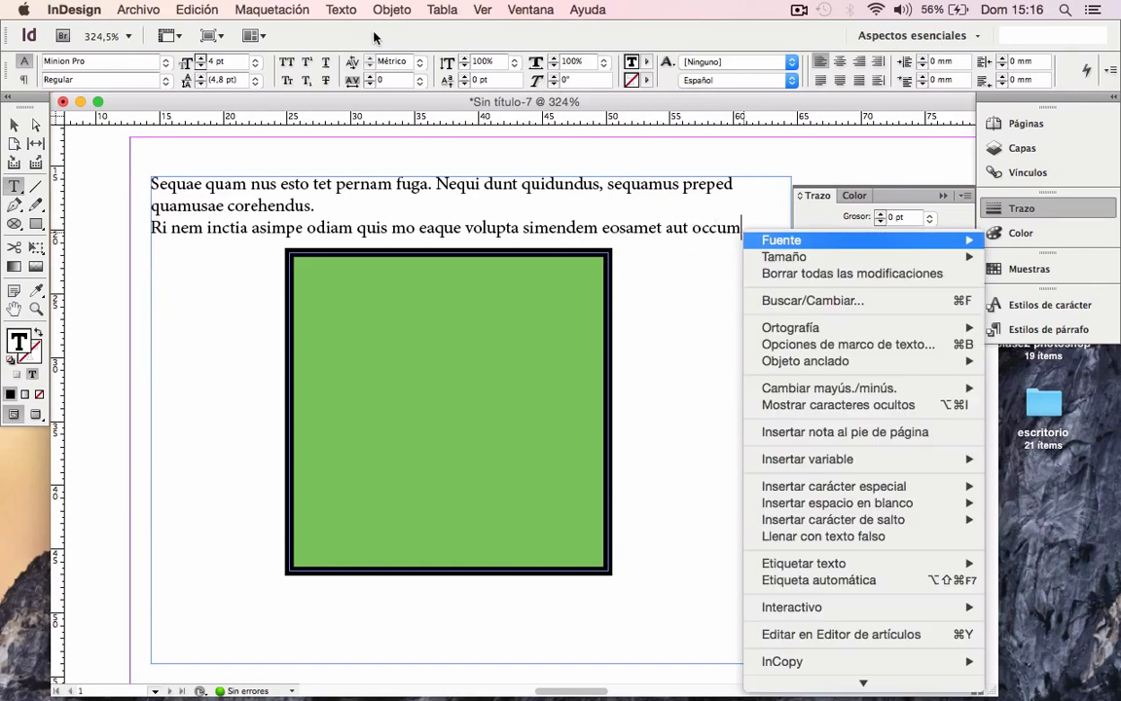
click(340, 12)
click(339, 11)
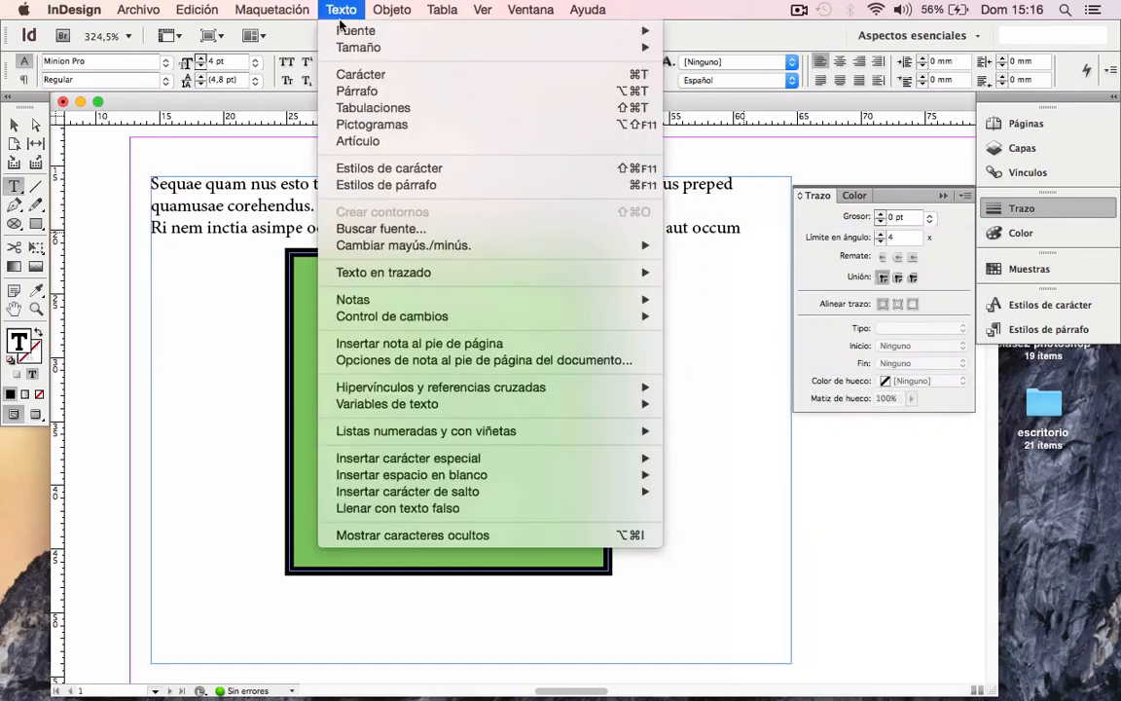
click(436, 508)
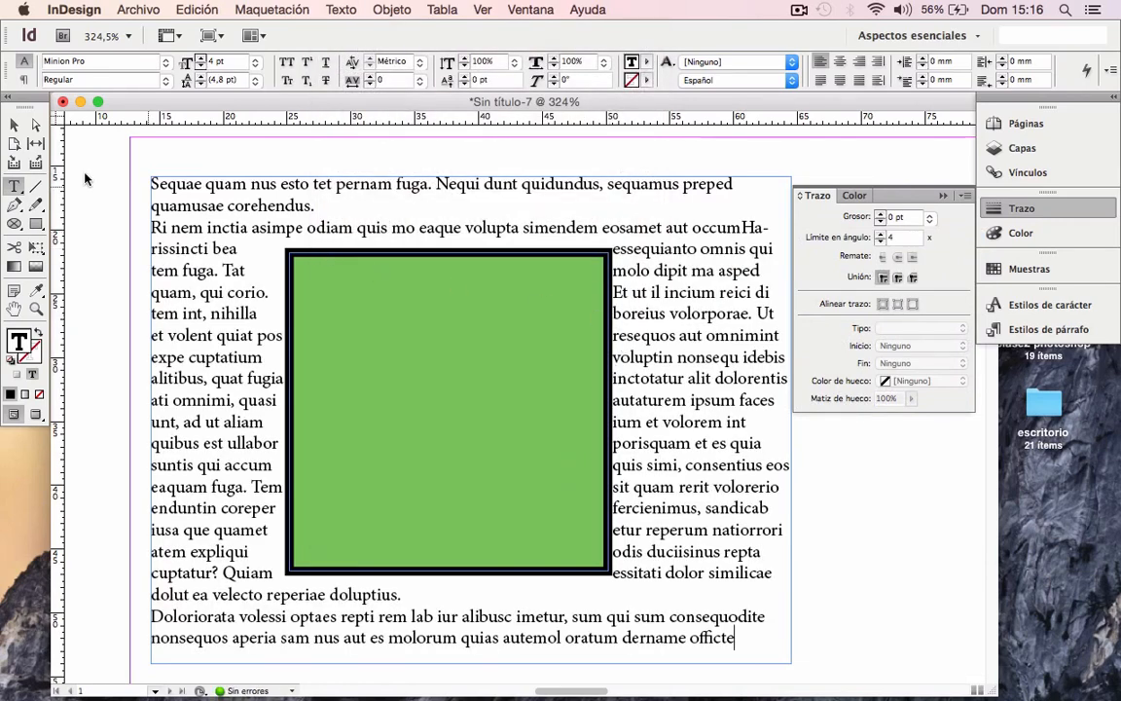
Reposition the green square within the wrapped text to about X 37 mm, Y 35.4 mm.
click(13, 124)
click(83, 190)
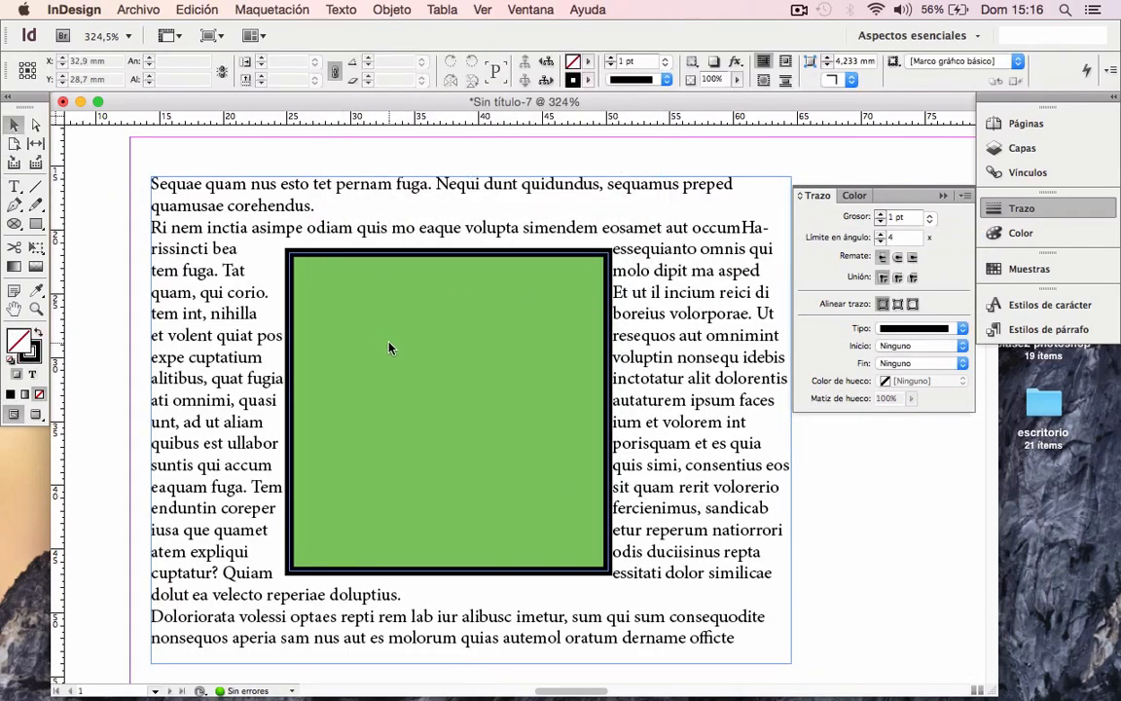
click(394, 351)
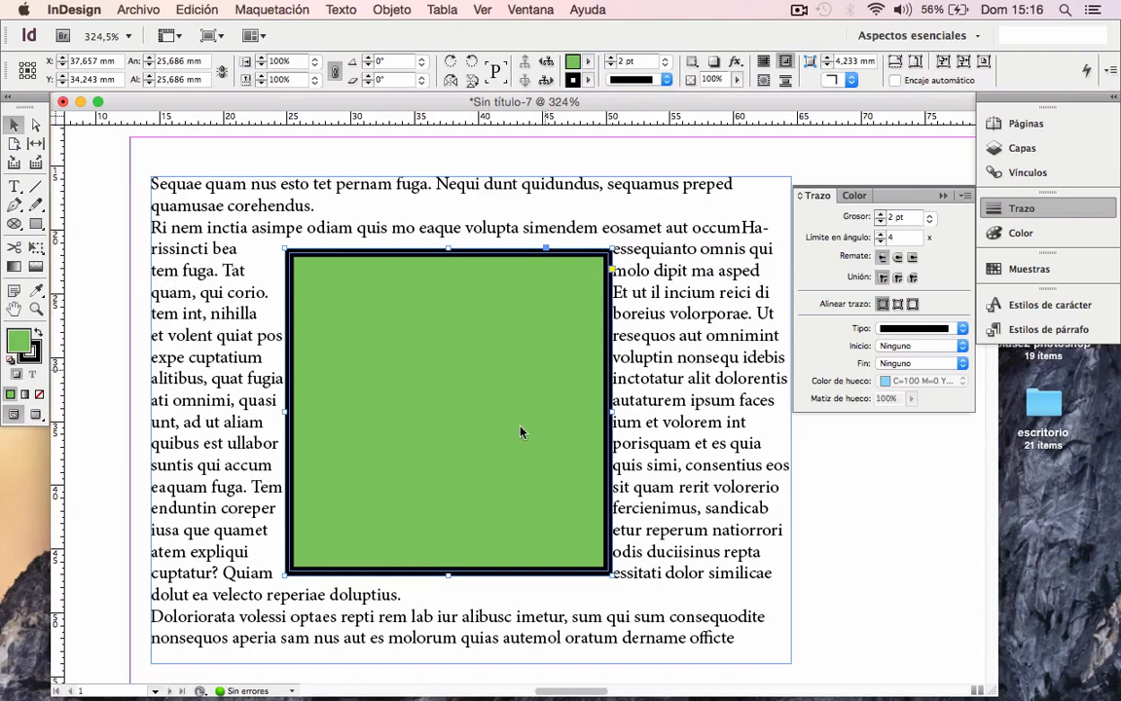
click(450, 155)
drag(471, 300, 441, 369)
drag(398, 329, 415, 306)
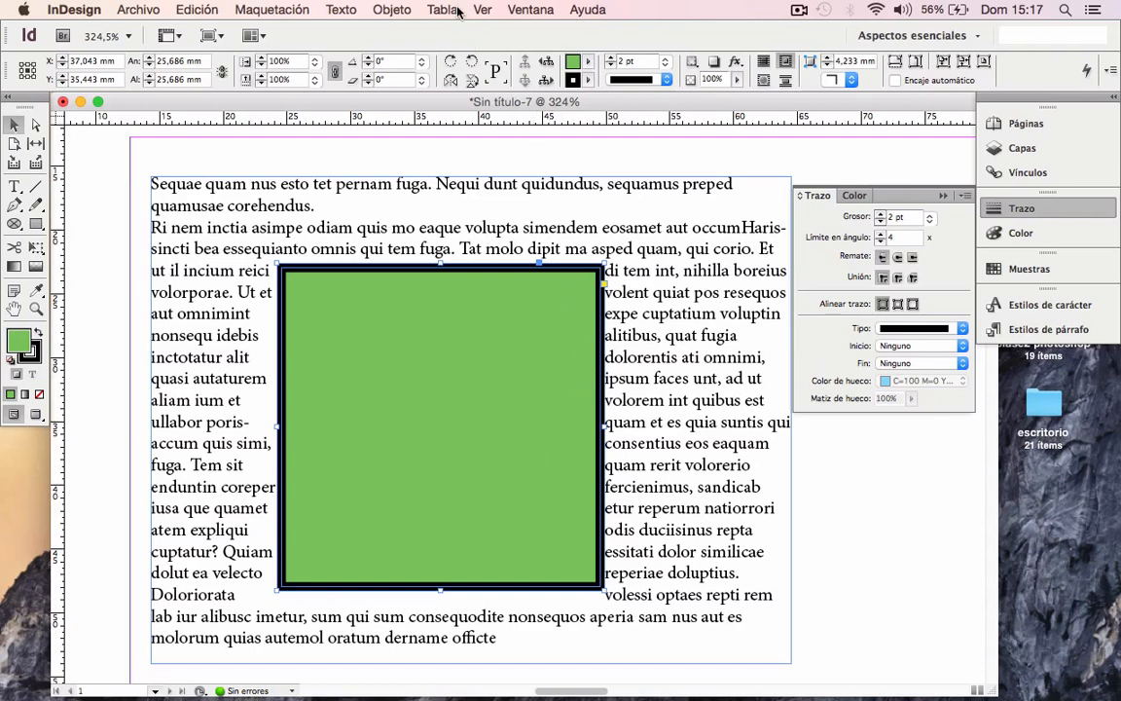
Show the Ceñir texto settings and set the green square's wrap offset to 2 mm on all four sides.
click(520, 10)
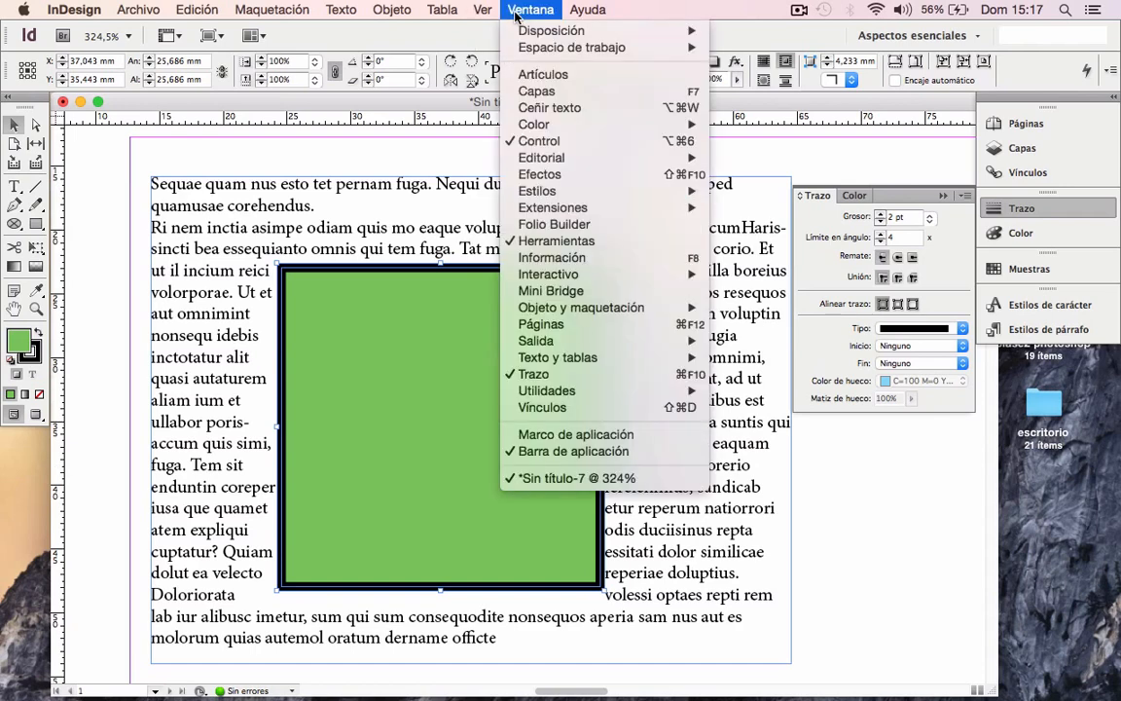
click(572, 112)
drag(660, 269, 835, 283)
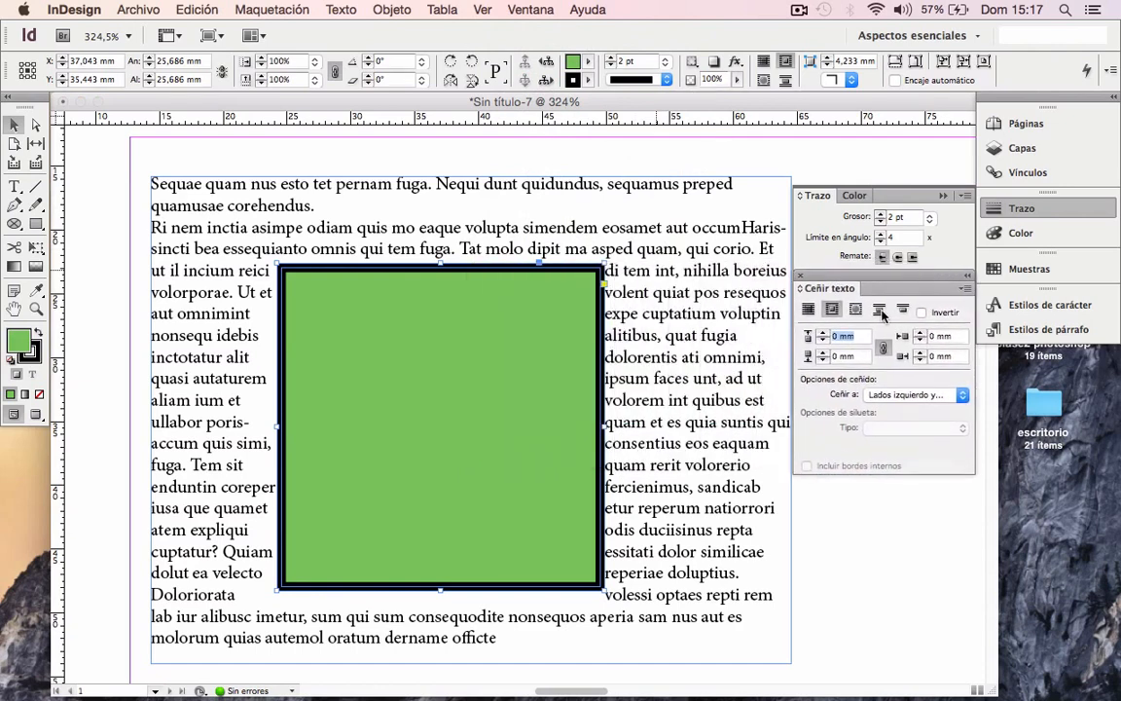
click(821, 333)
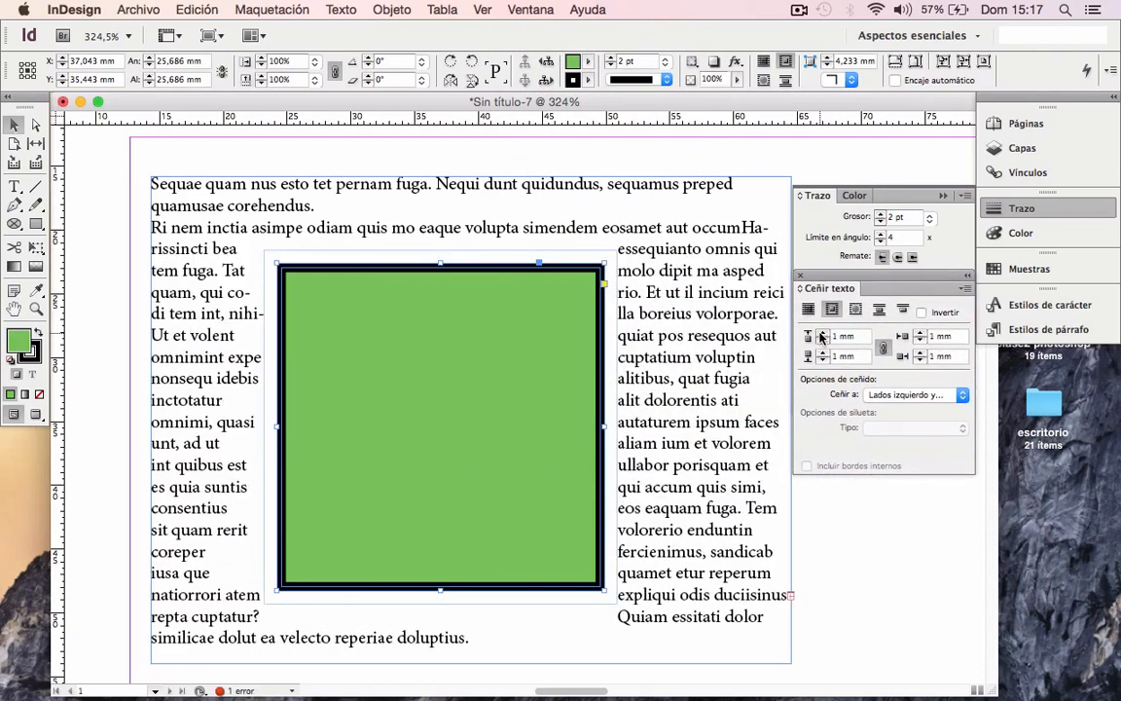
click(821, 333)
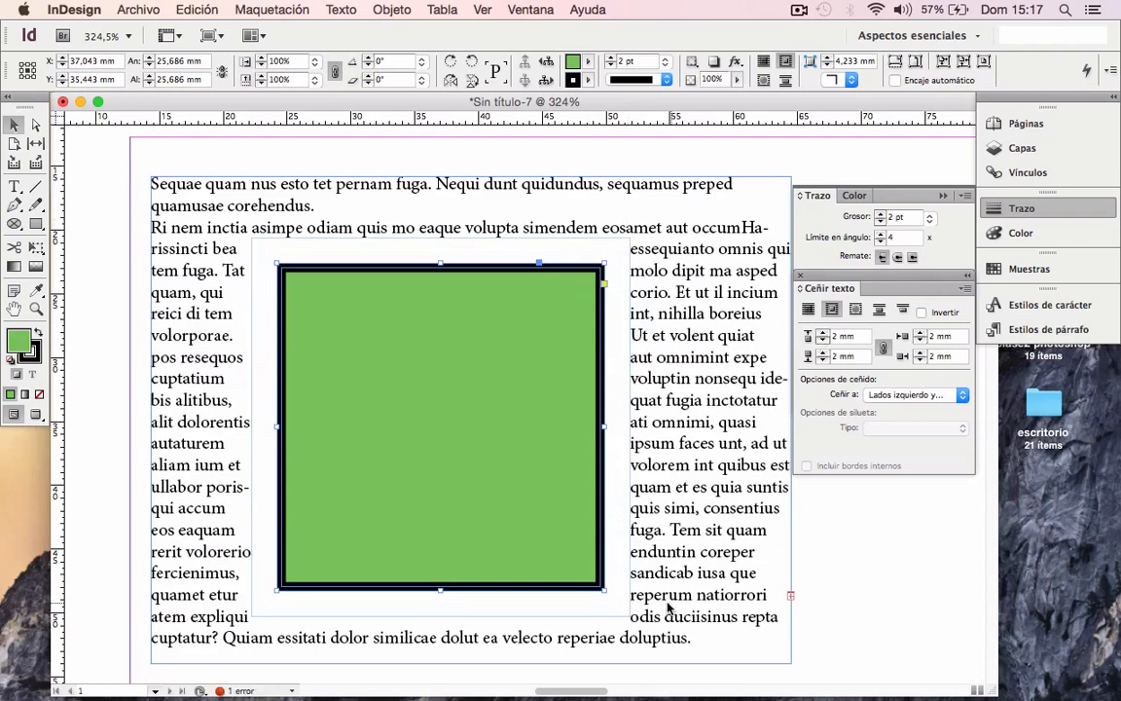
click(512, 156)
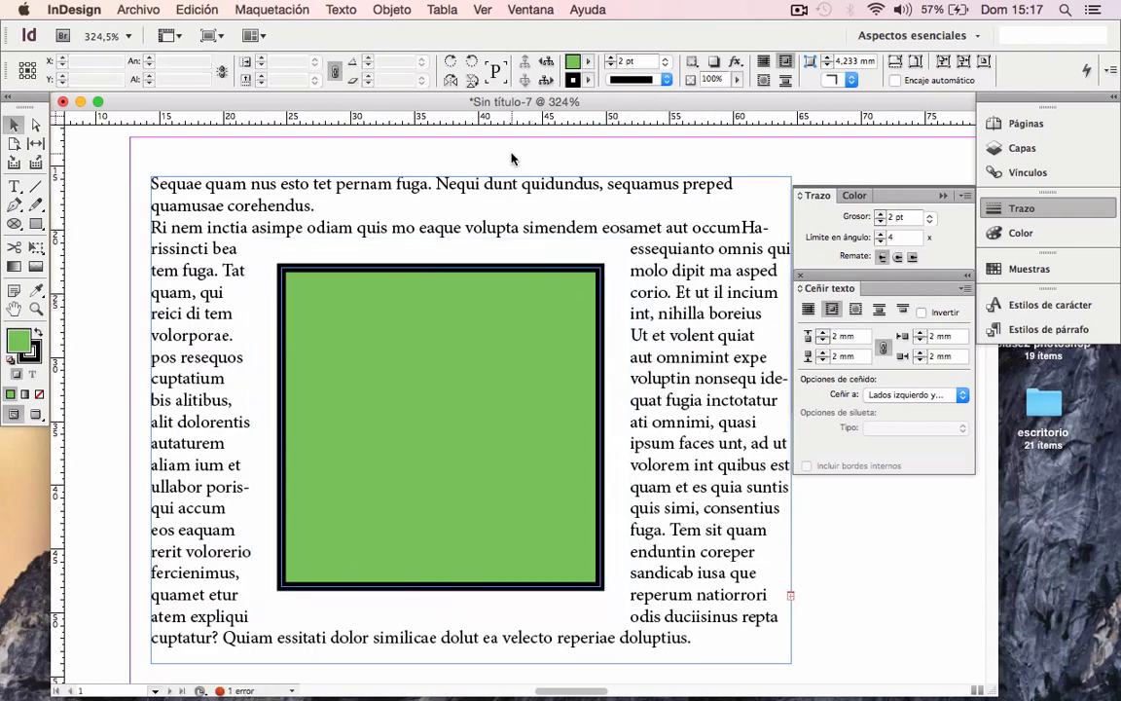
click(553, 328)
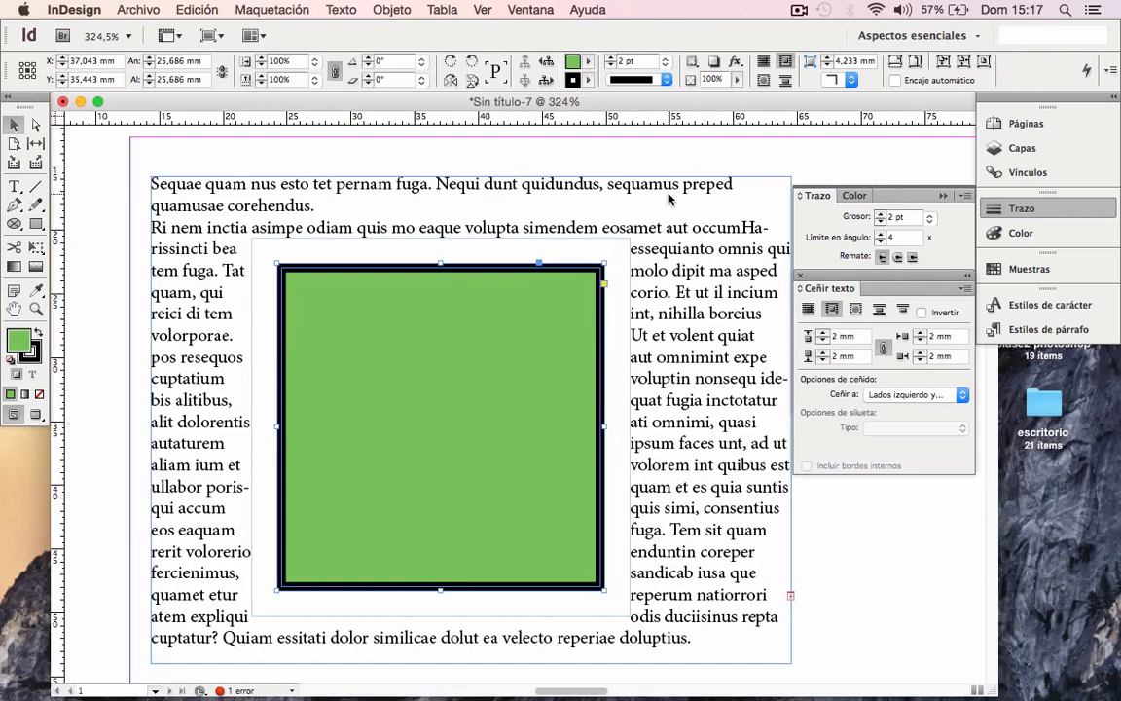
click(570, 163)
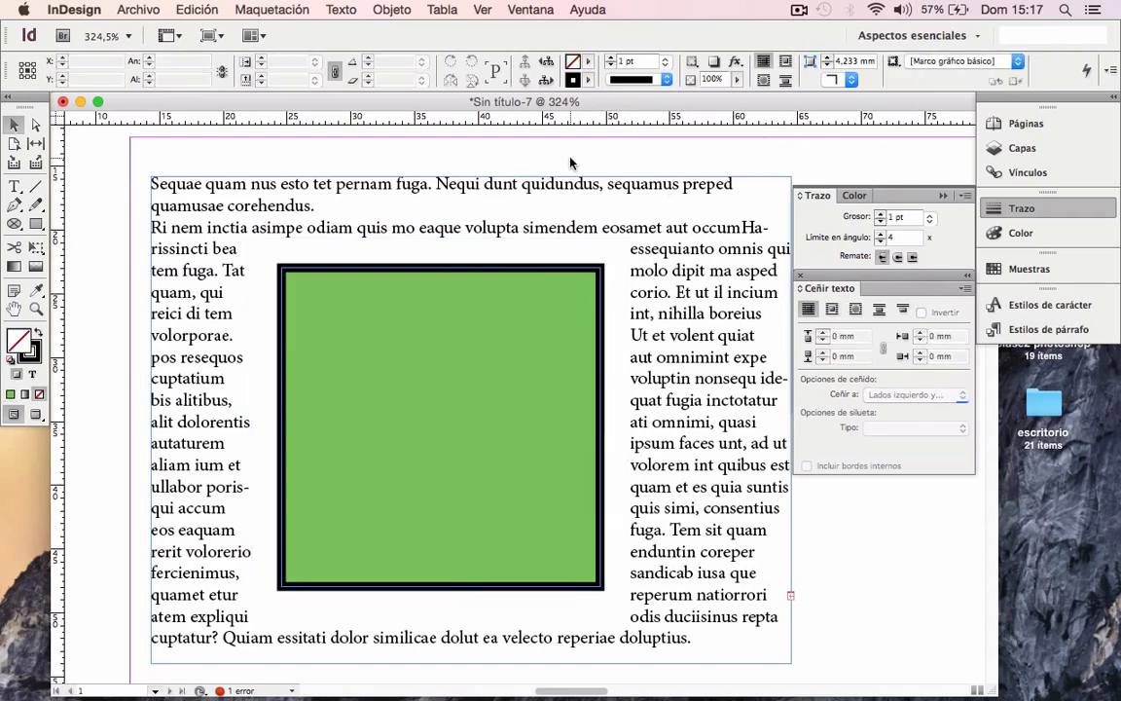
Delete the text frame around the green square.
click(500, 376)
click(181, 190)
key(Delete)
Give the green square Bisel corners with a corner size of 17 mm.
click(360, 328)
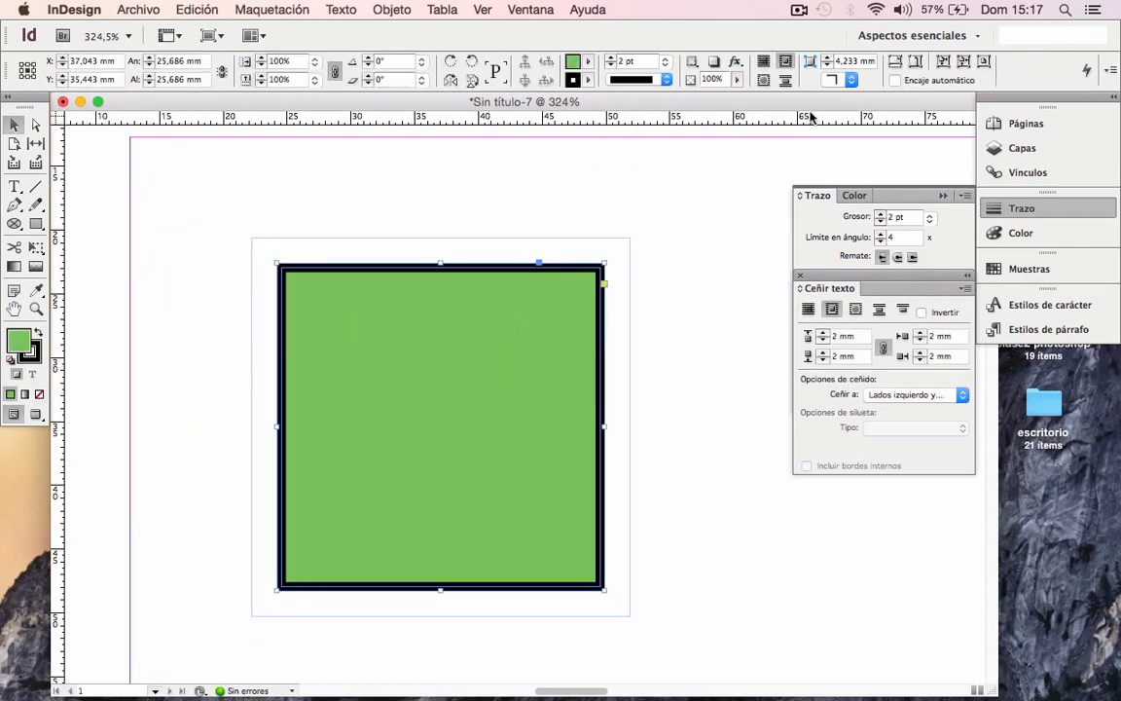
click(809, 62)
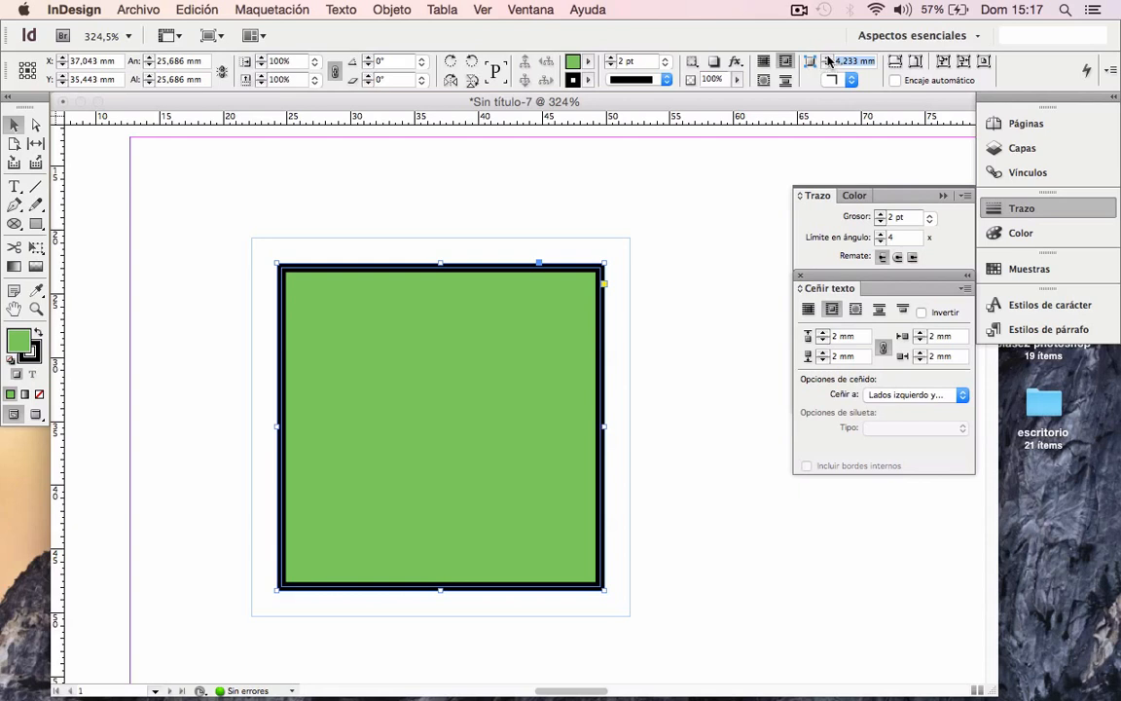
text(5)
key(Return)
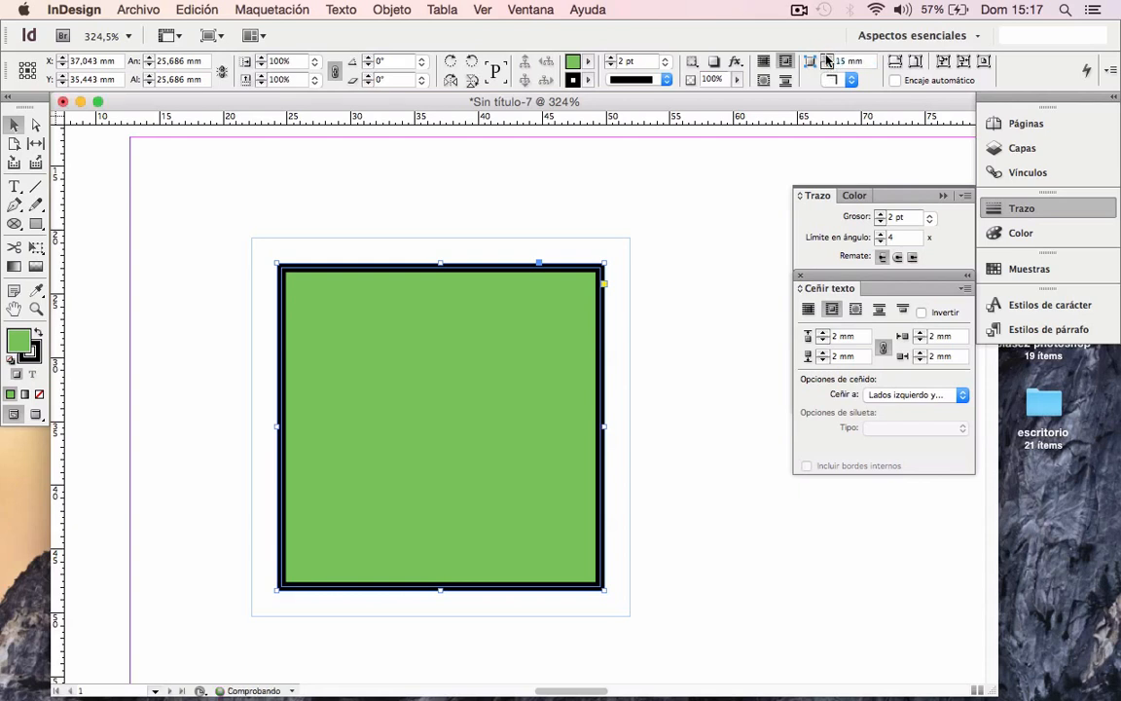
click(852, 80)
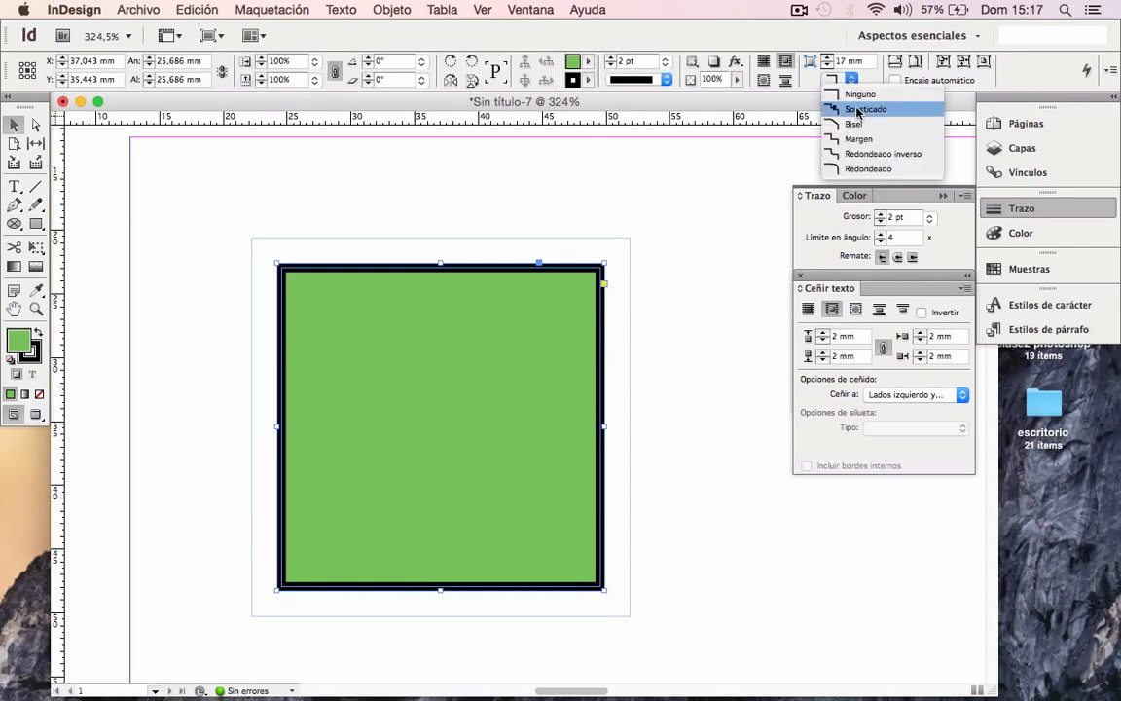
click(855, 129)
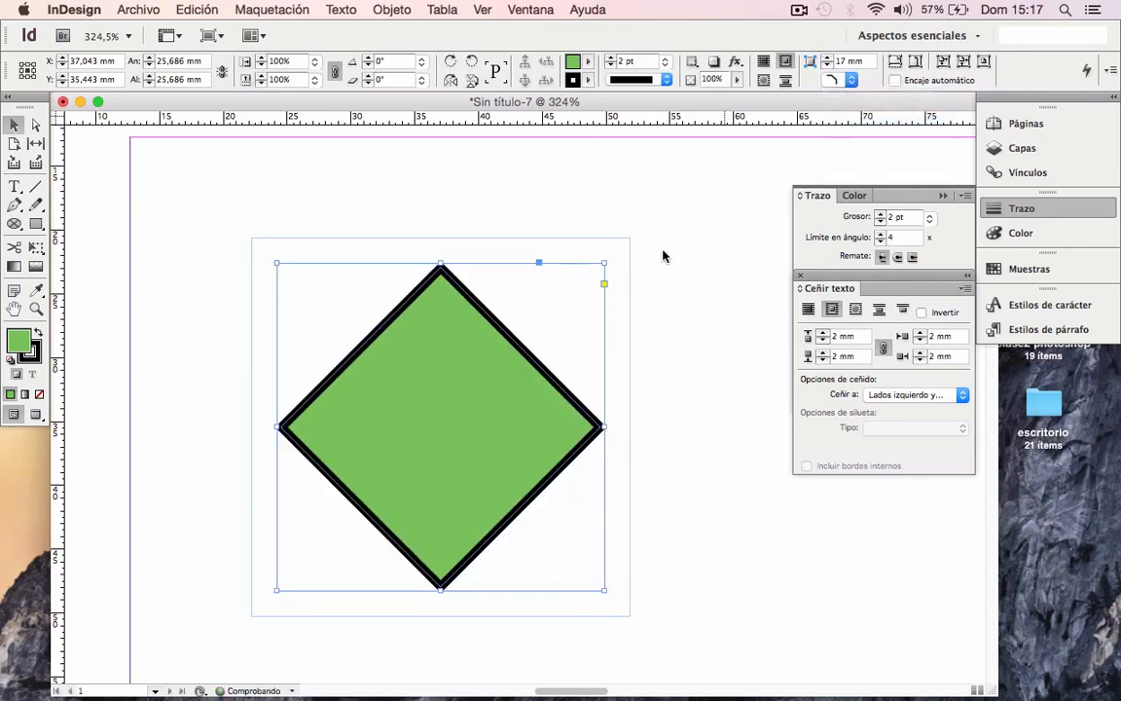
Reduce the green shape's bevelled corner size to 7 mm.
click(827, 65)
click(827, 65)
click(828, 65)
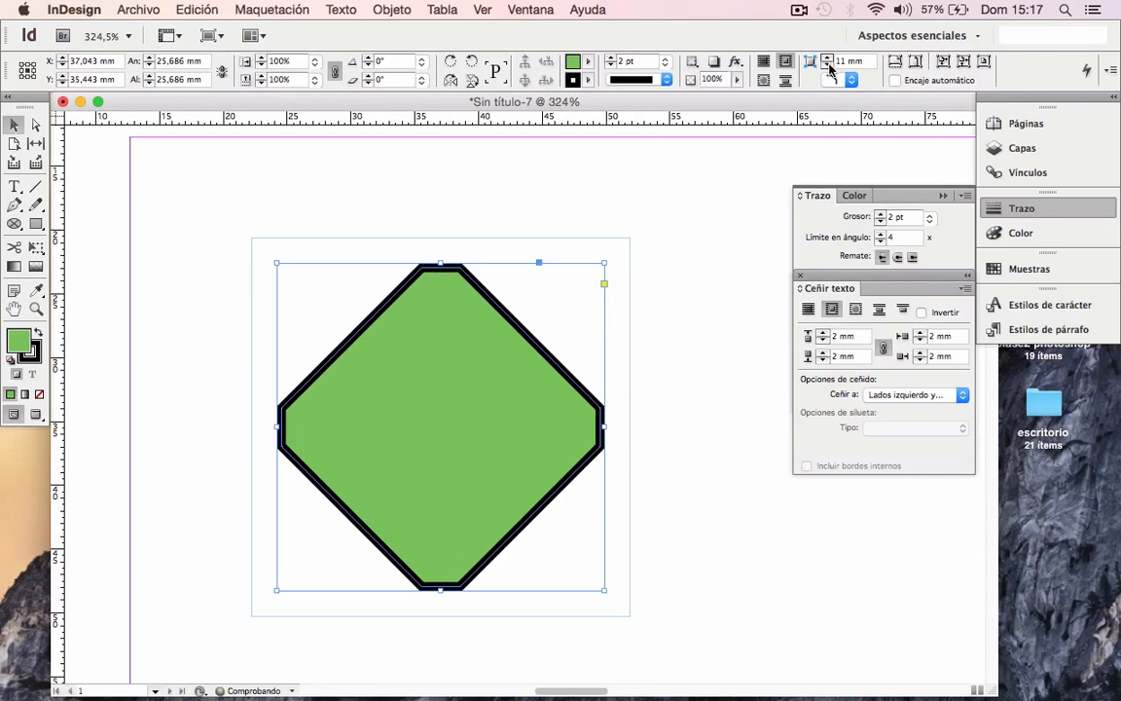
click(827, 65)
click(827, 66)
click(827, 65)
click(827, 65)
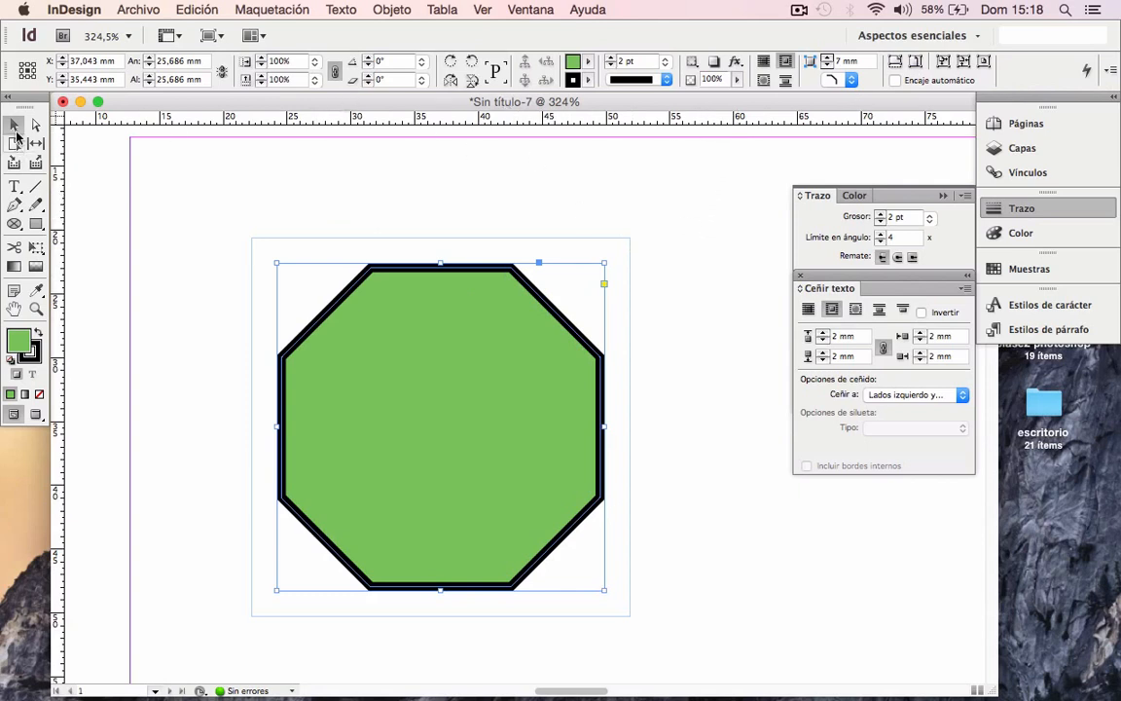
click(212, 259)
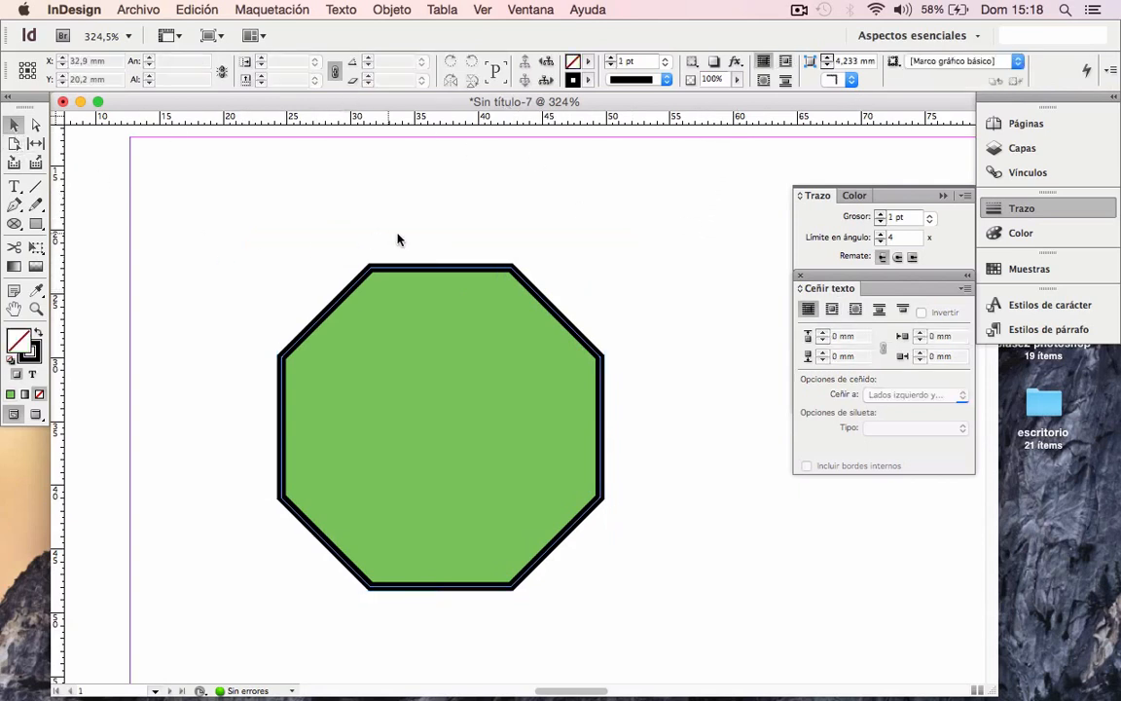
click(435, 297)
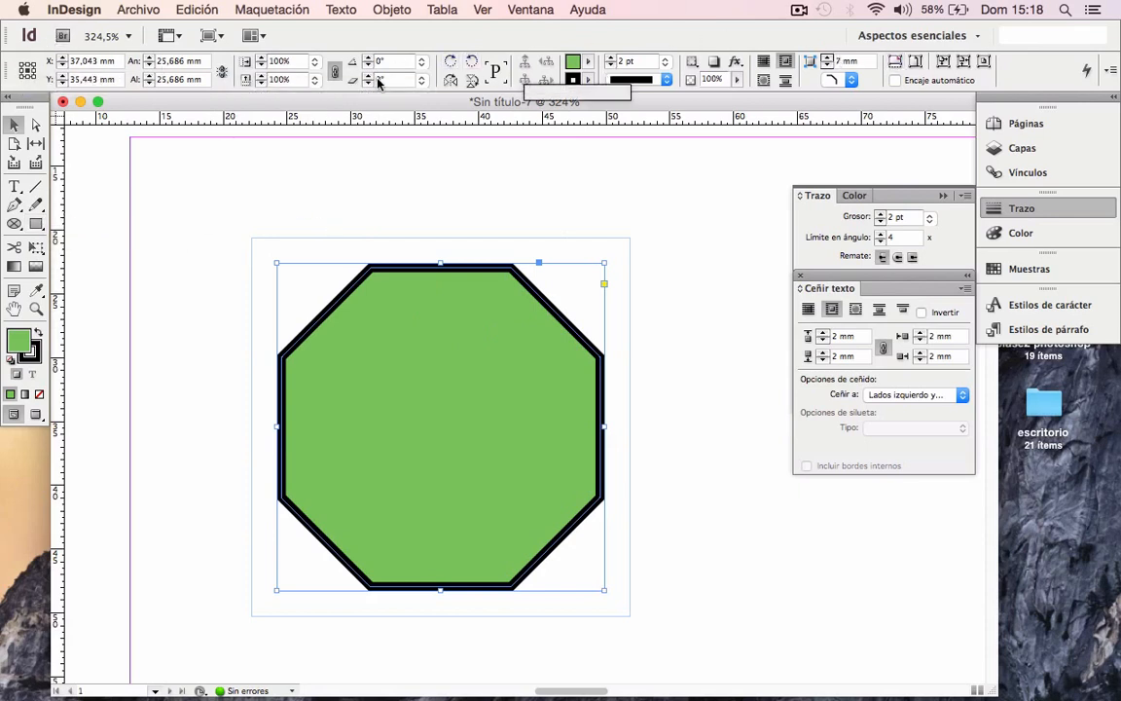
click(185, 203)
click(426, 352)
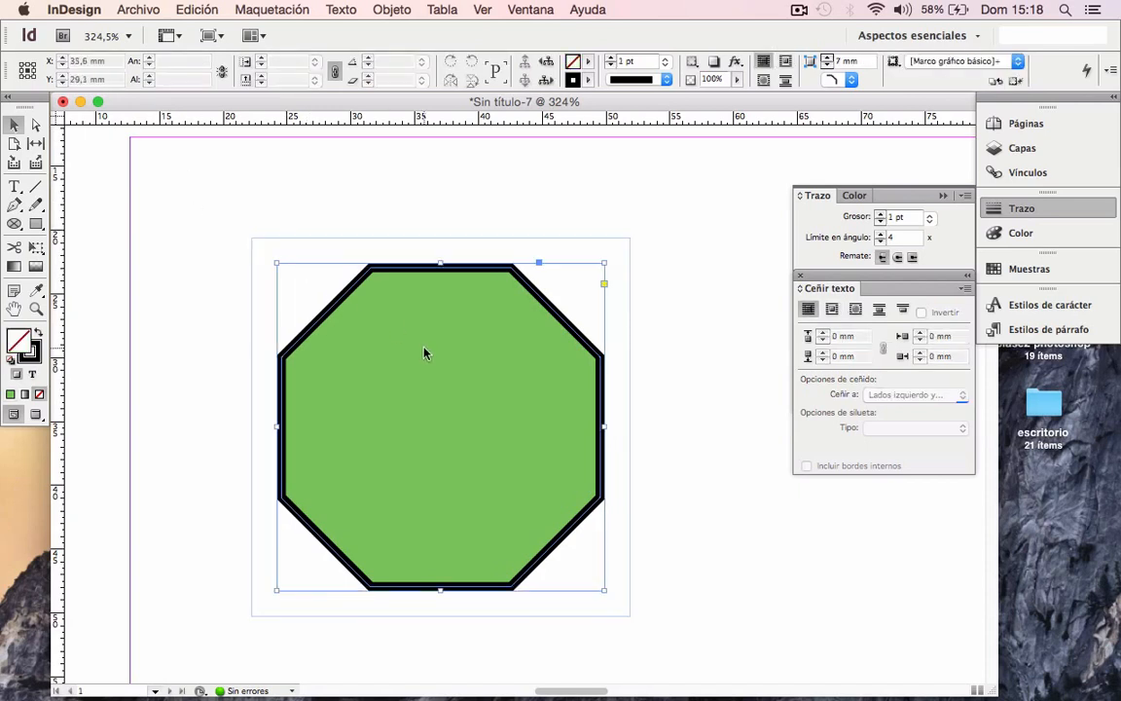